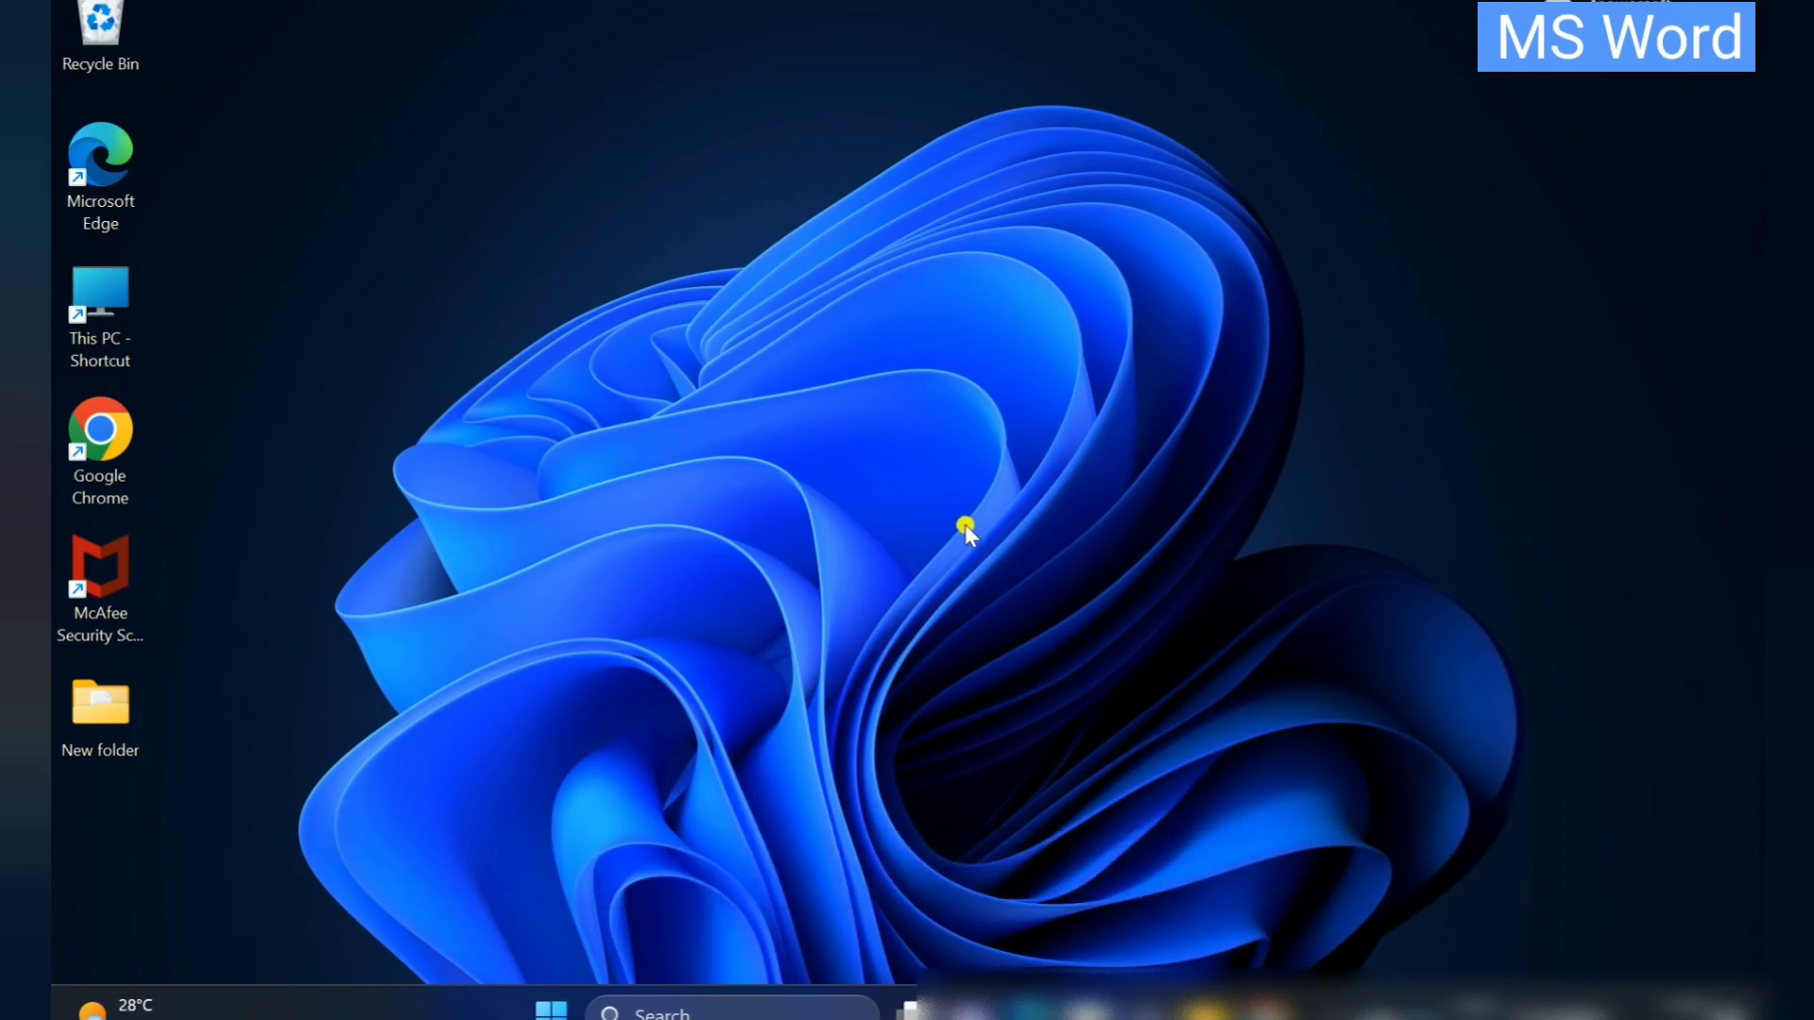
# Find Word through the Windows search, launch it and create a blank document
pyautogui.click(716, 1013)
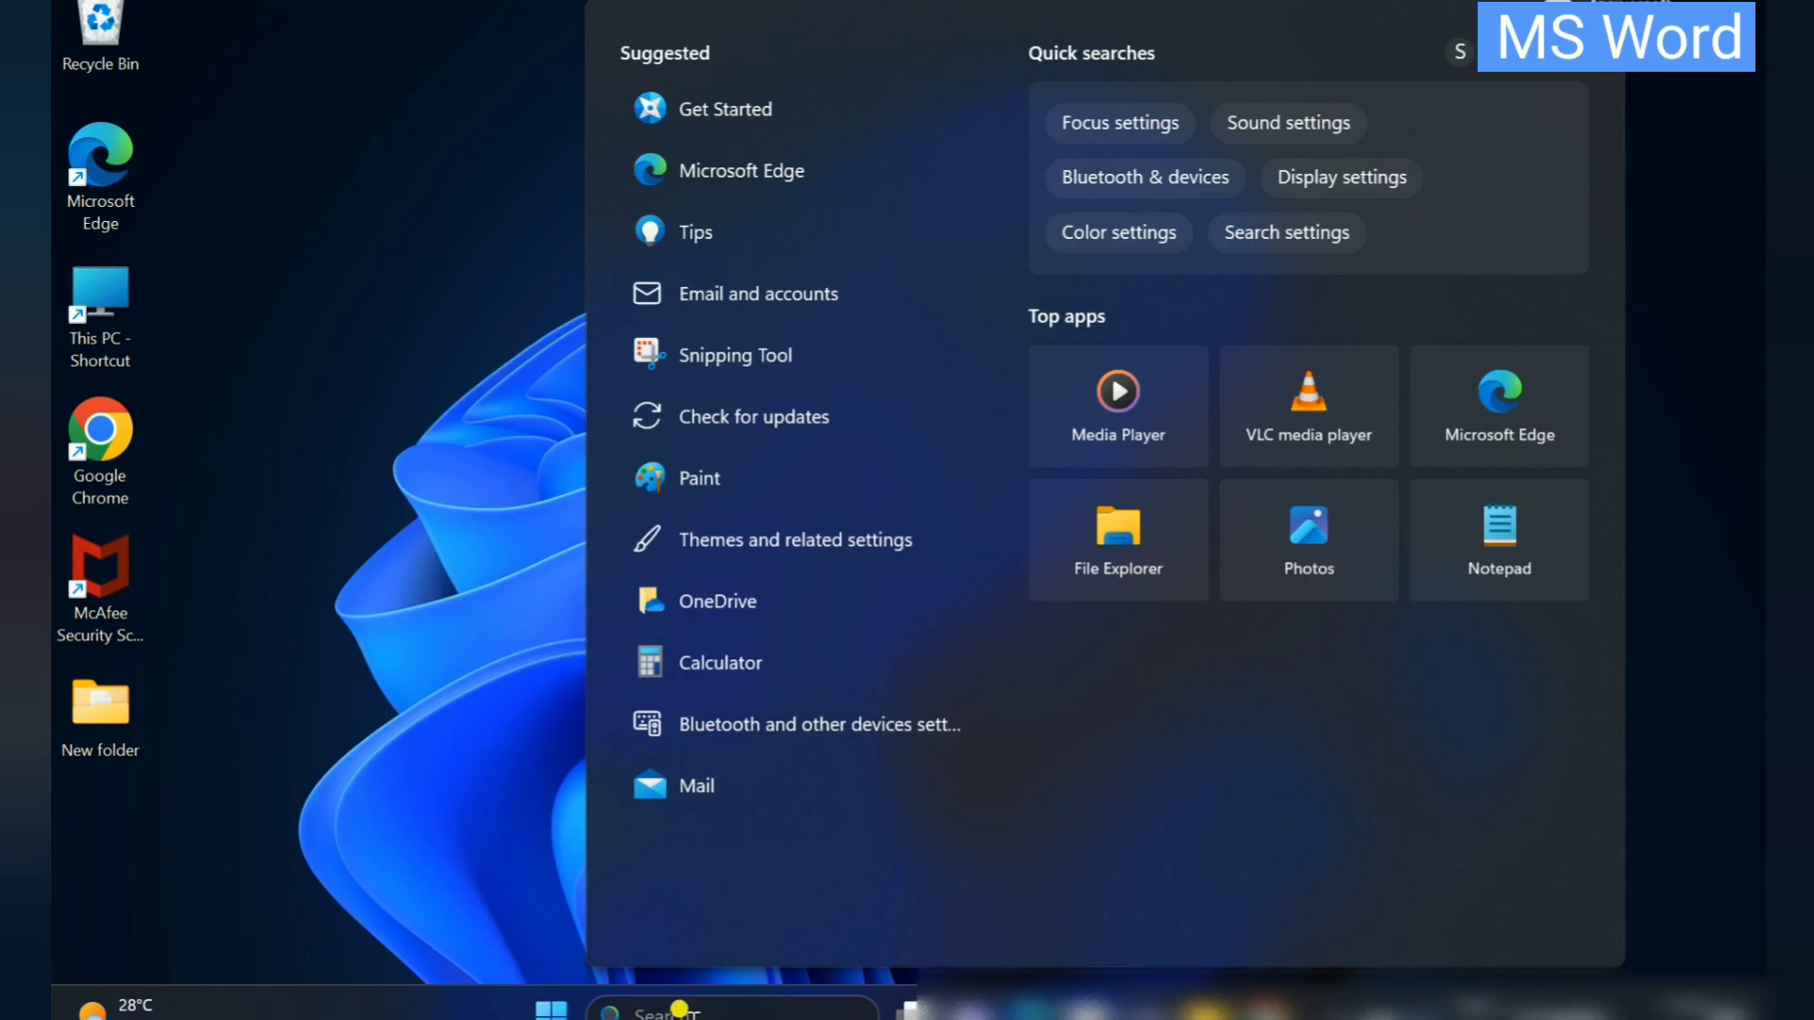
pyautogui.write('m')
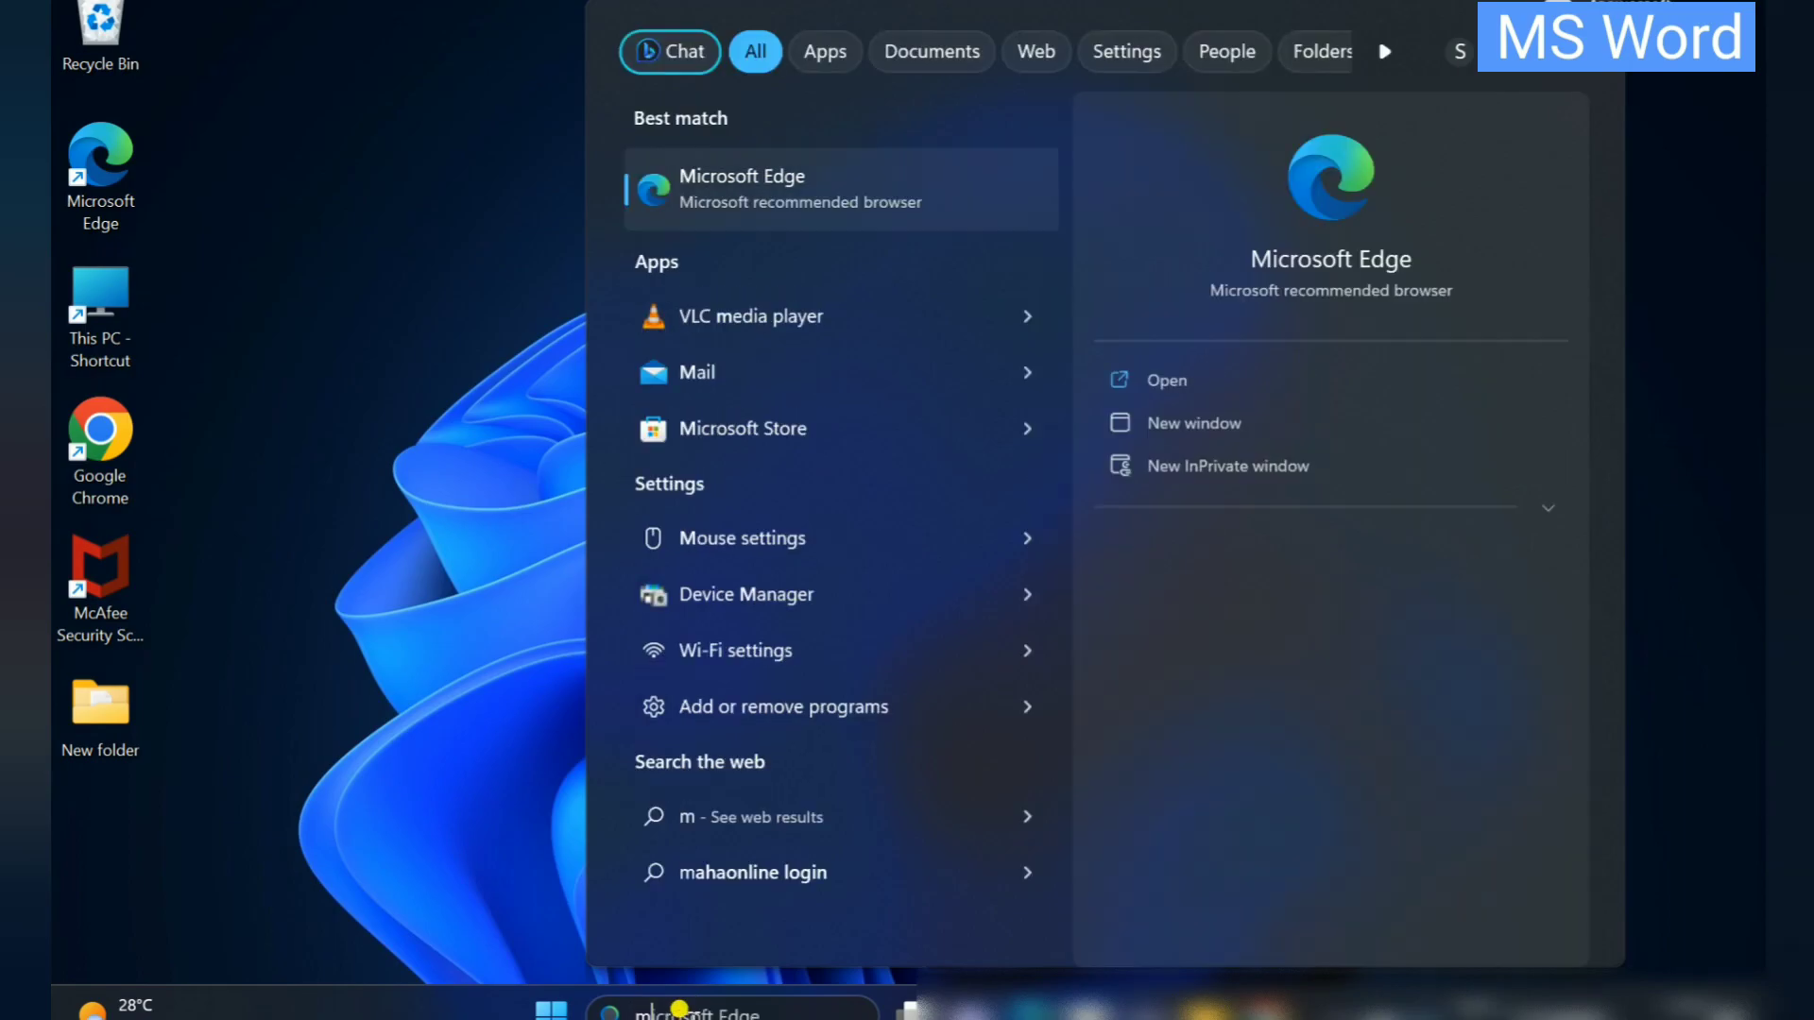
pyautogui.press('BackSpace')
pyautogui.write('word')
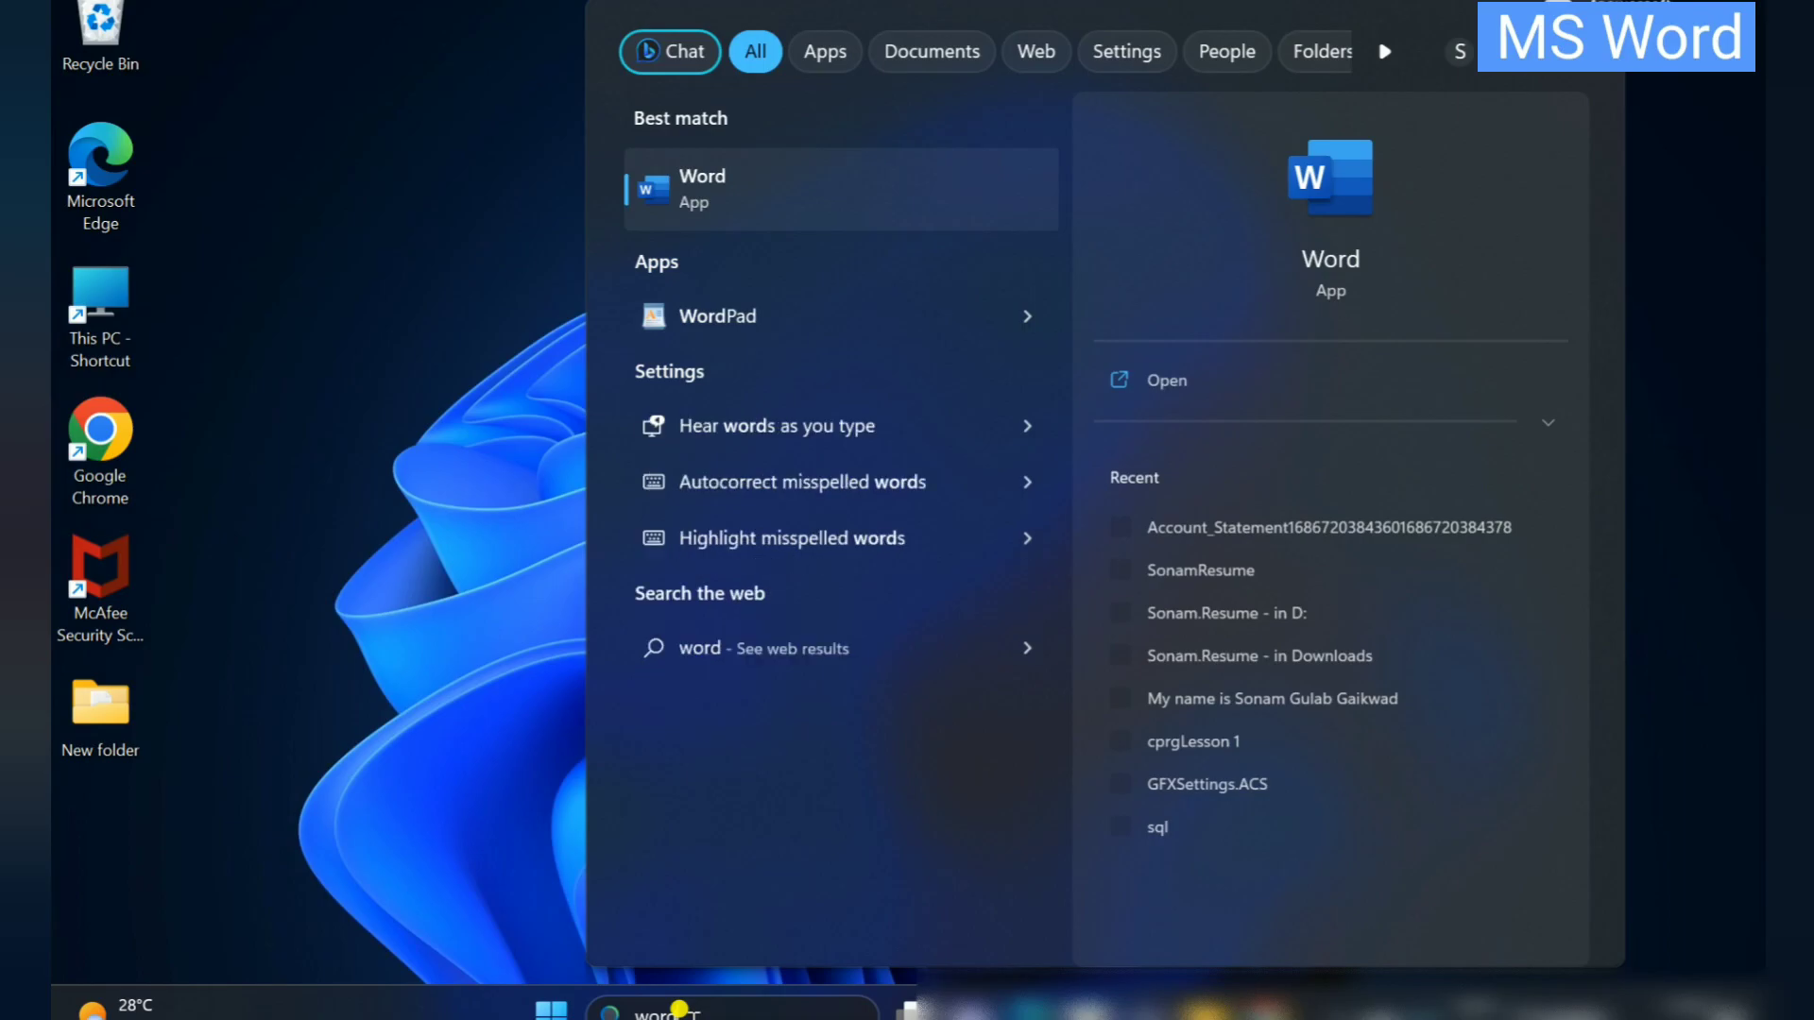
pyautogui.click(771, 198)
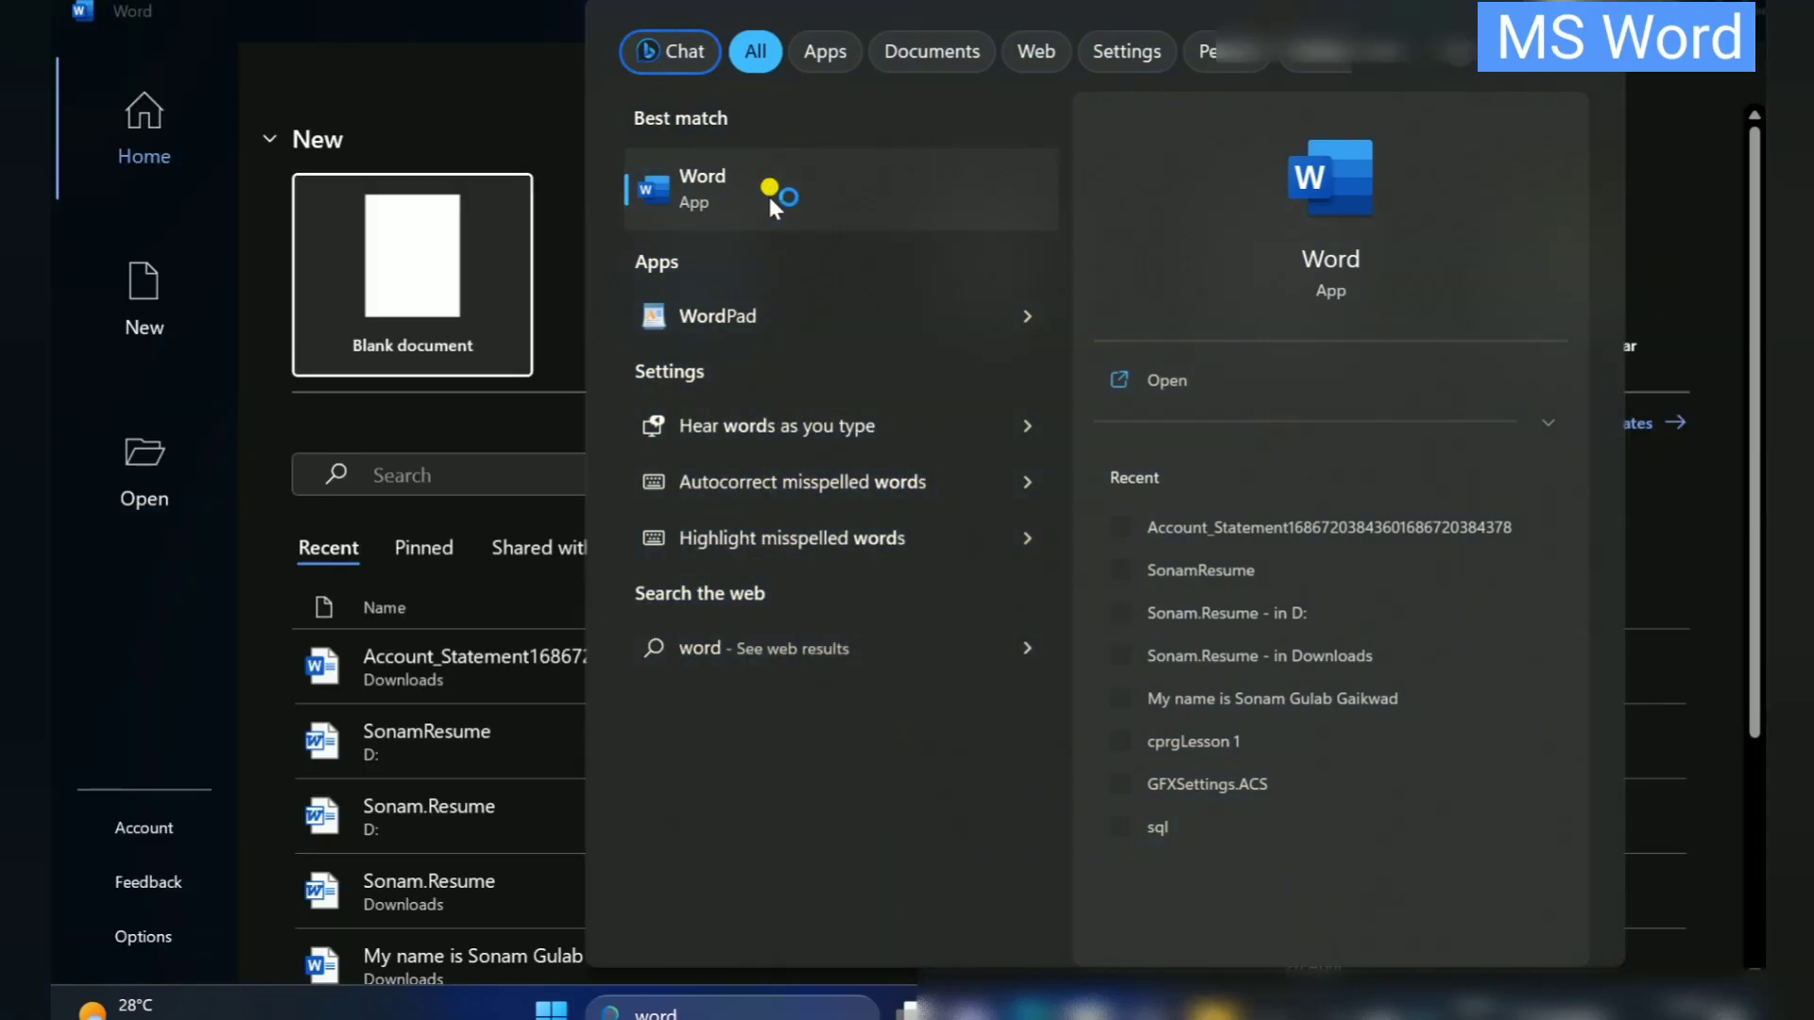
pyautogui.click(465, 270)
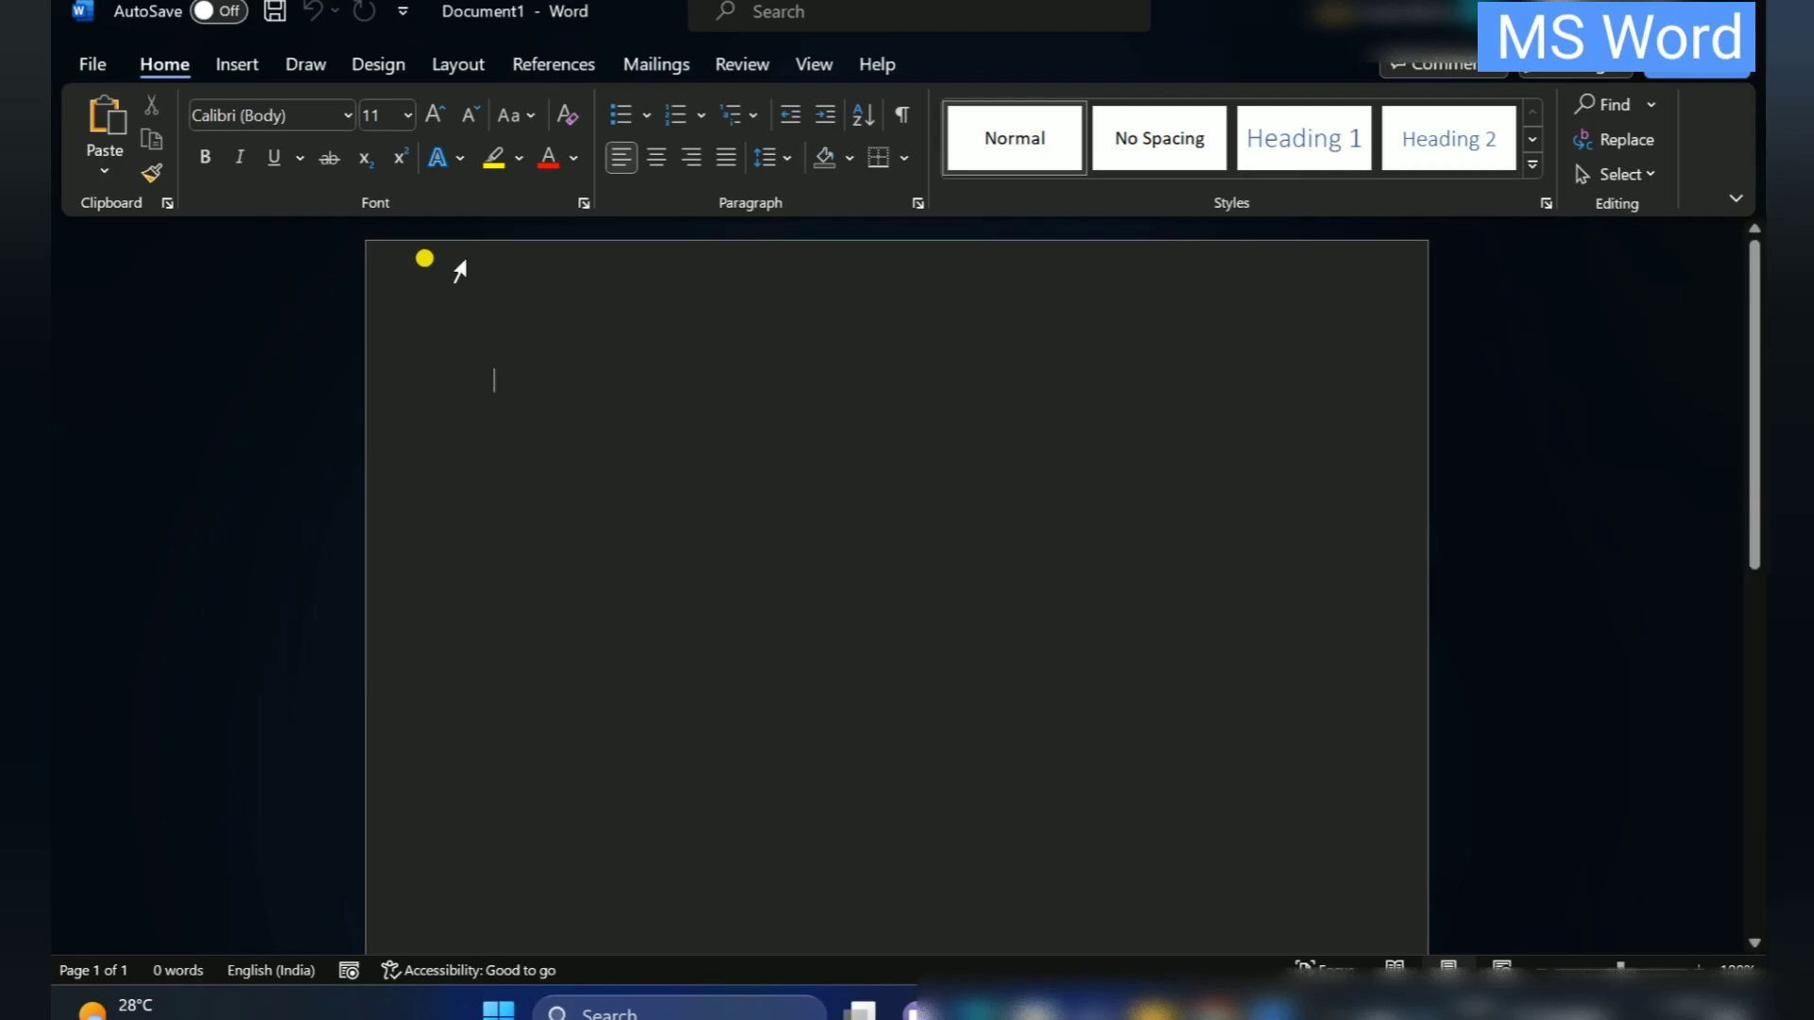
pyautogui.click(498, 1011)
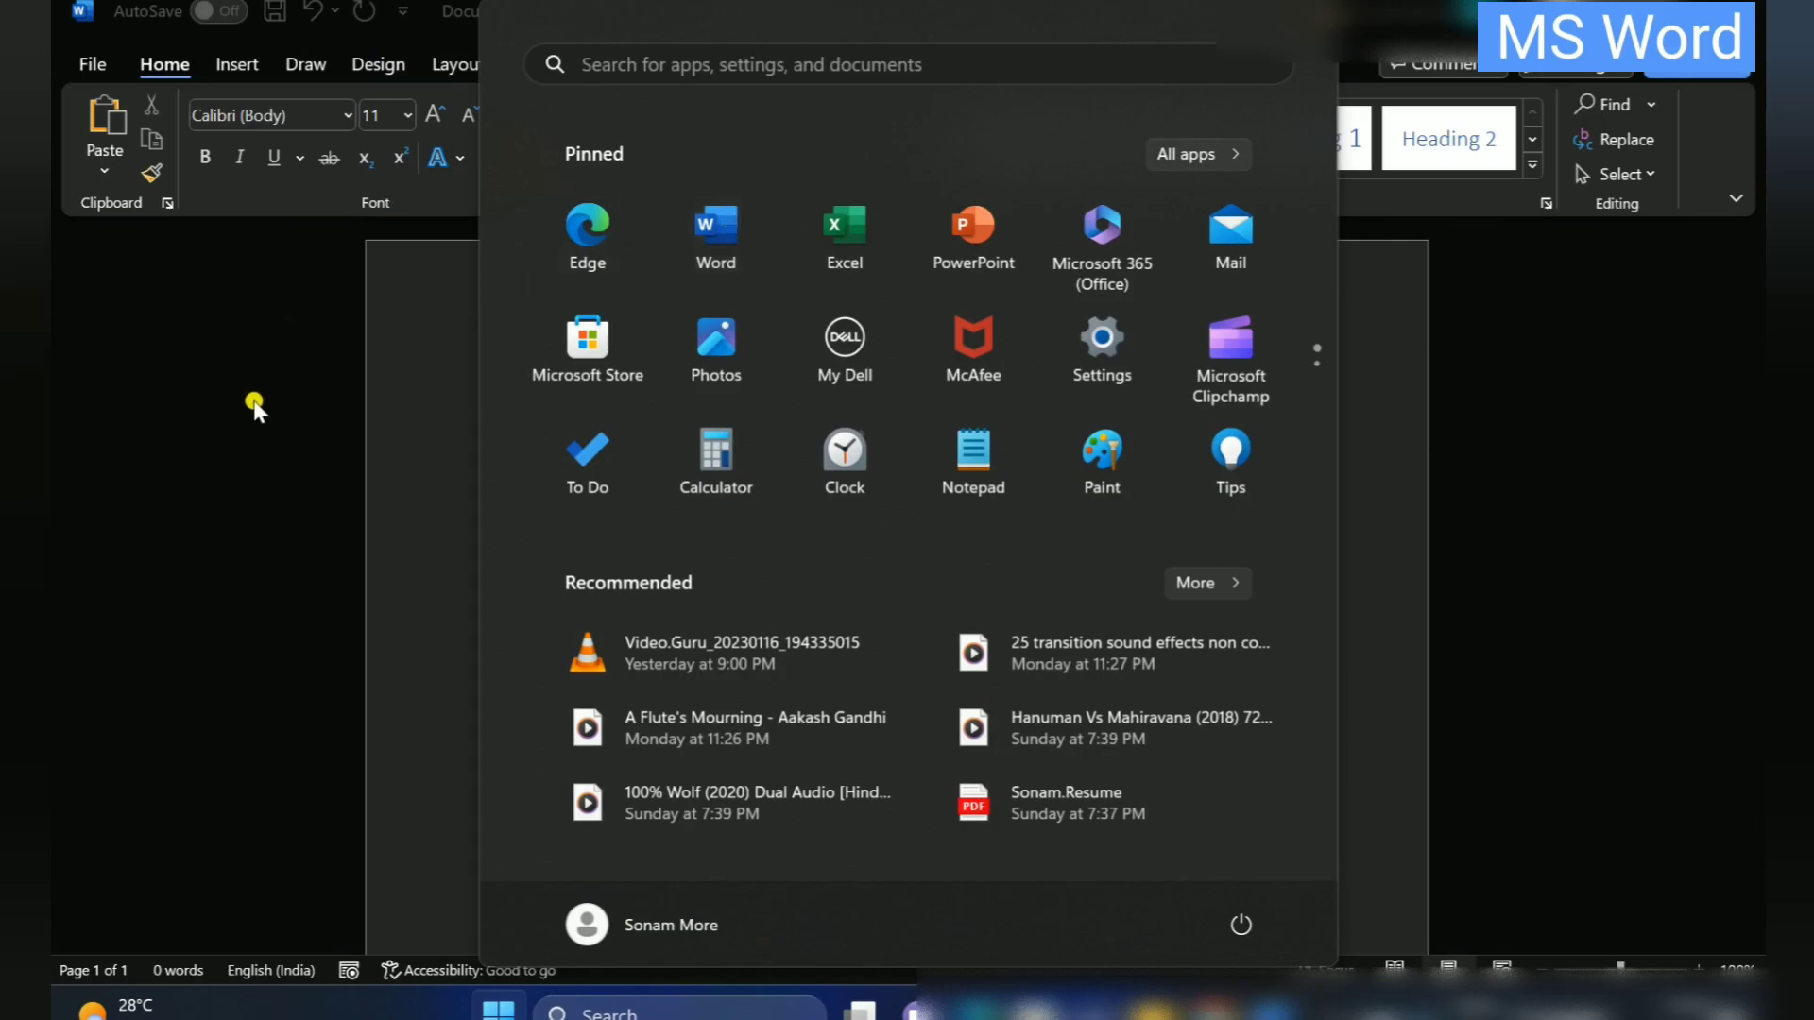
pyautogui.click(329, 406)
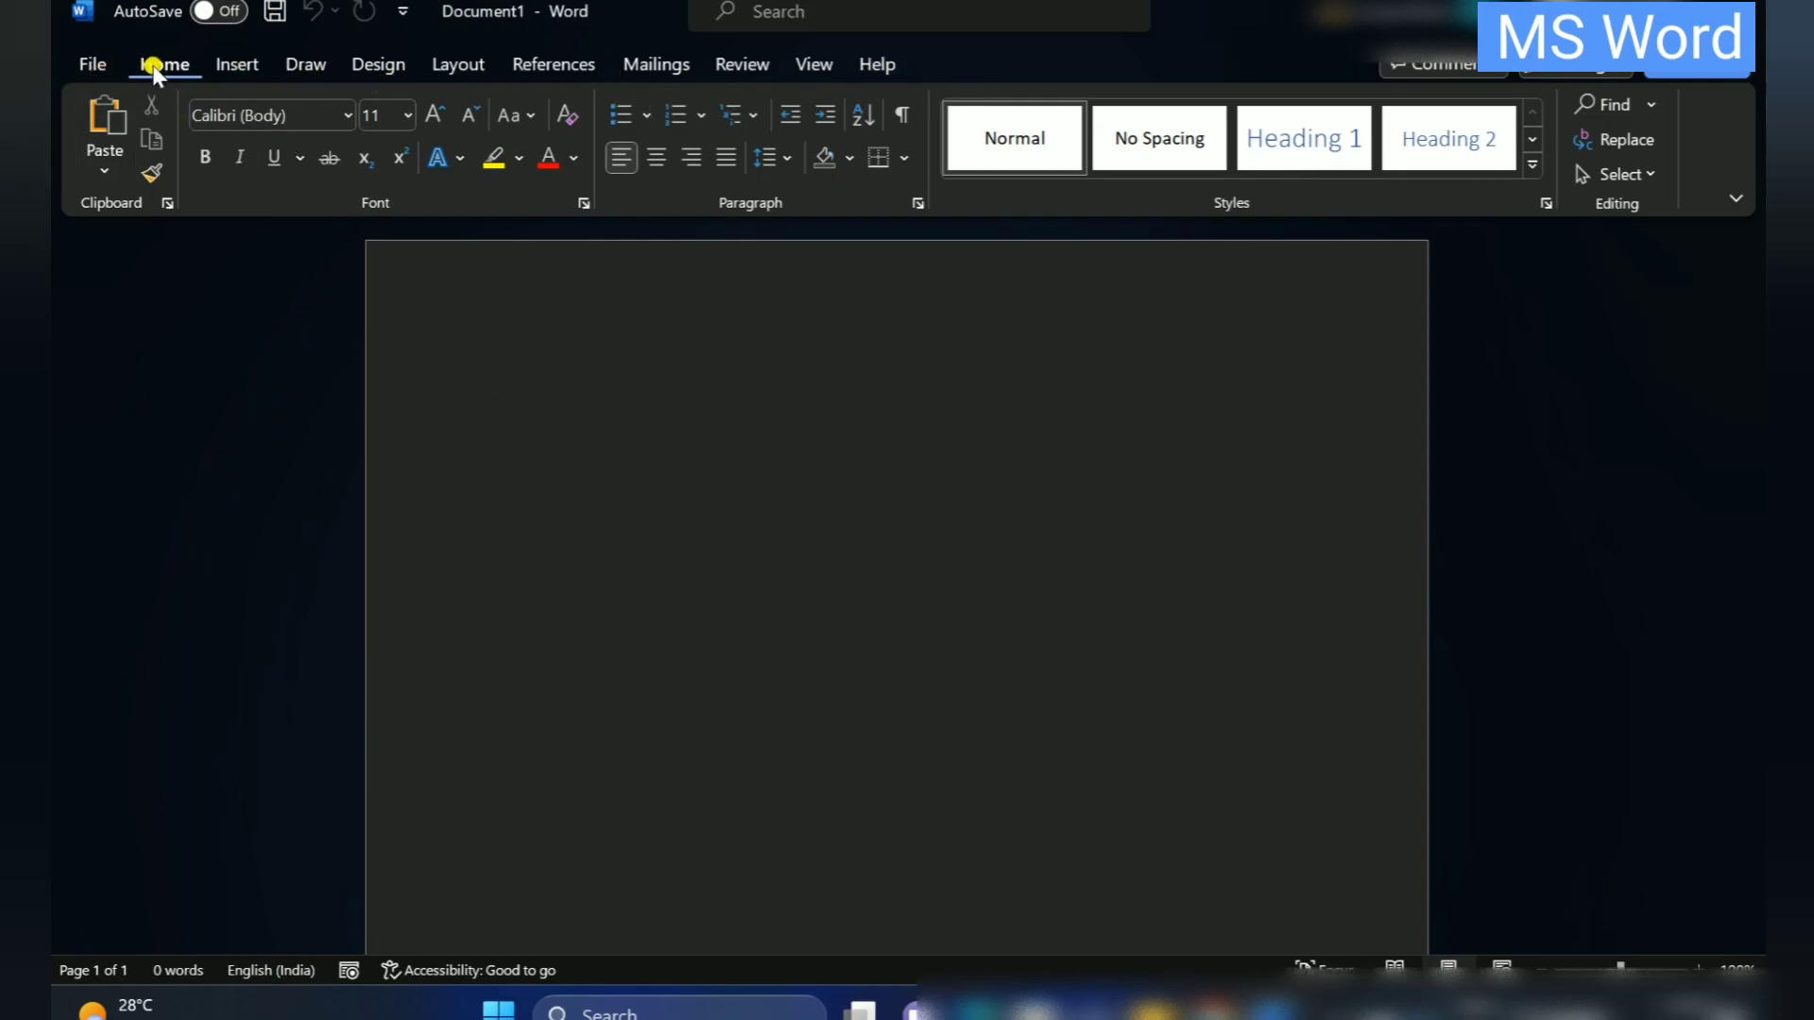
# Look through the Insert, Draw, Design and Layout command groups and return to the Home commands
pyautogui.click(229, 66)
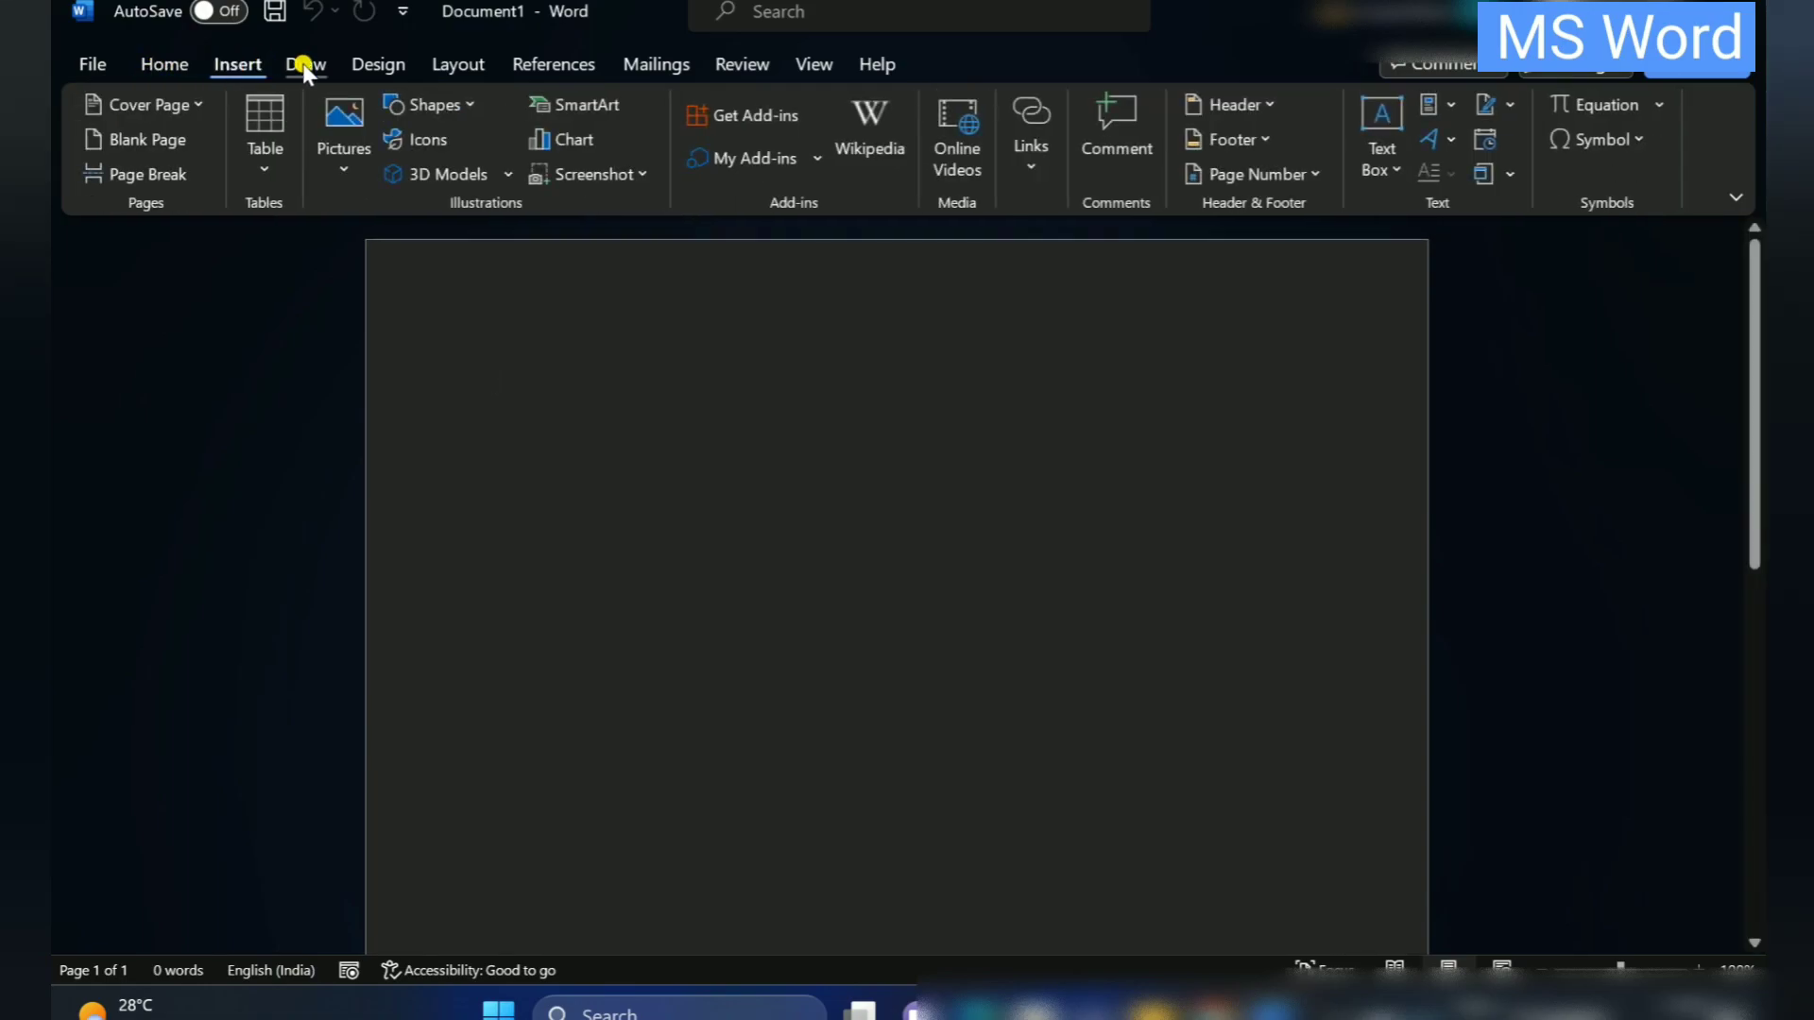
pyautogui.click(304, 65)
pyautogui.click(393, 66)
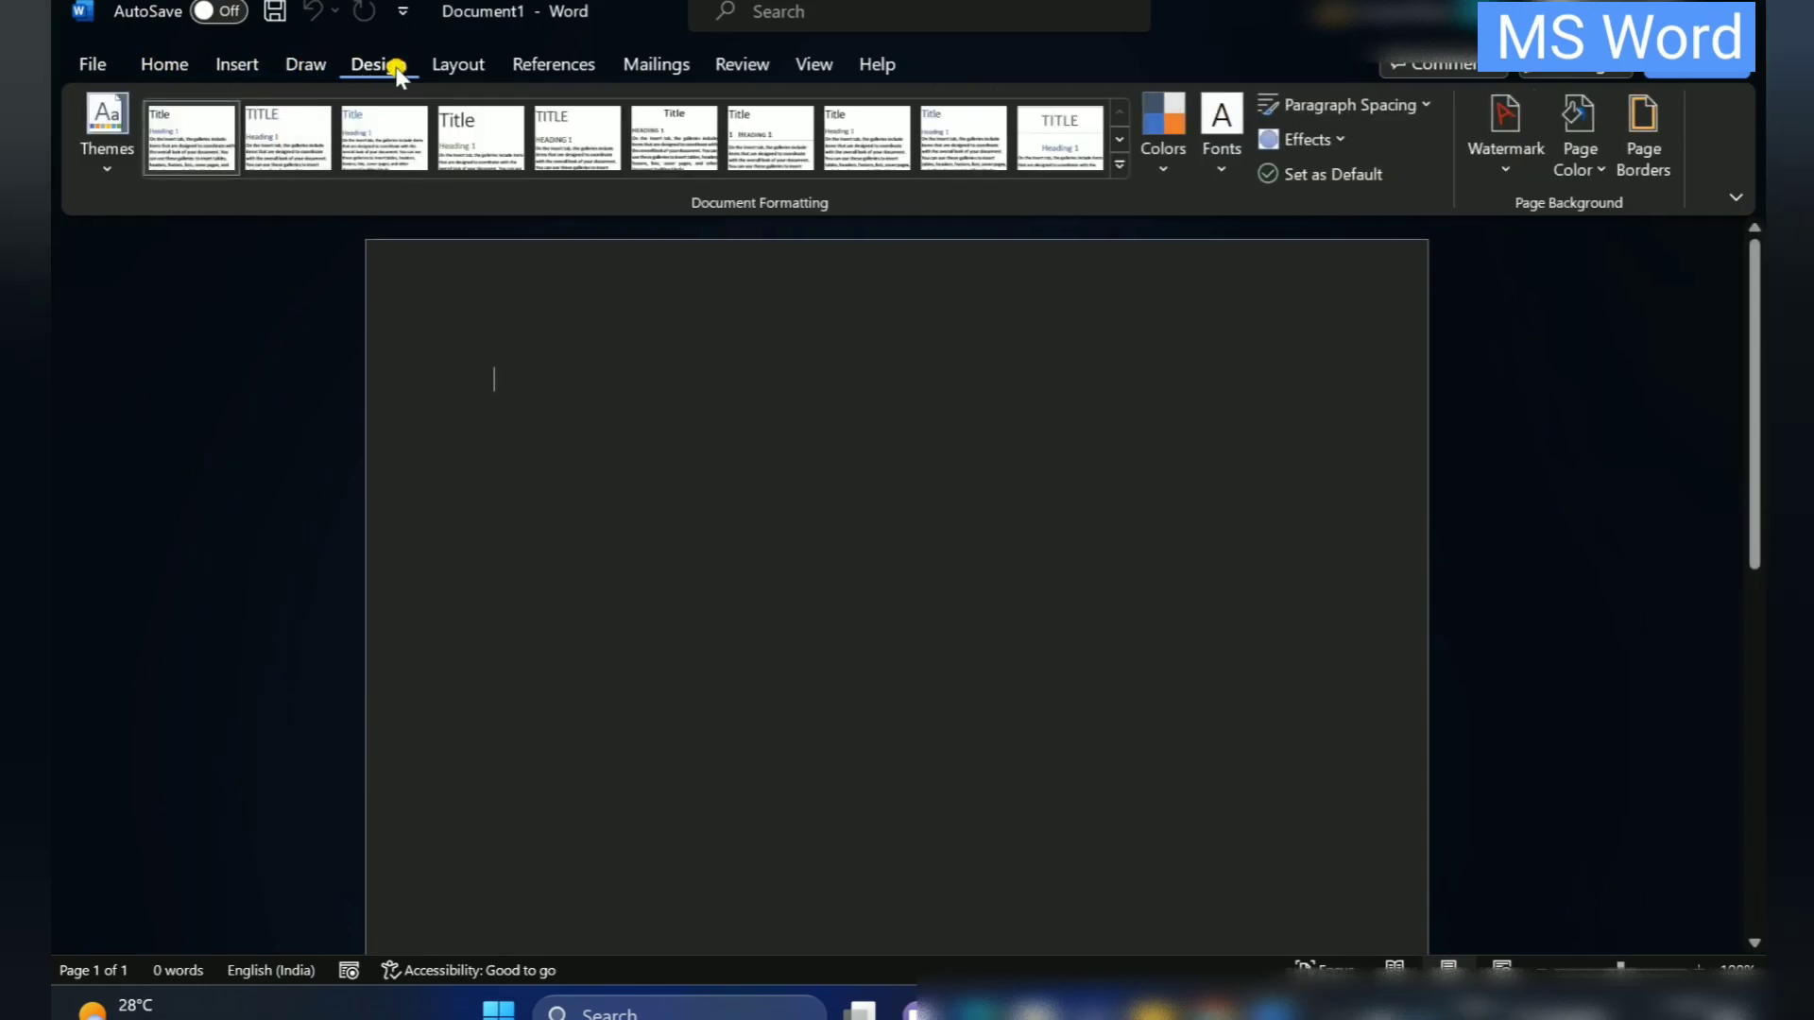
pyautogui.click(304, 66)
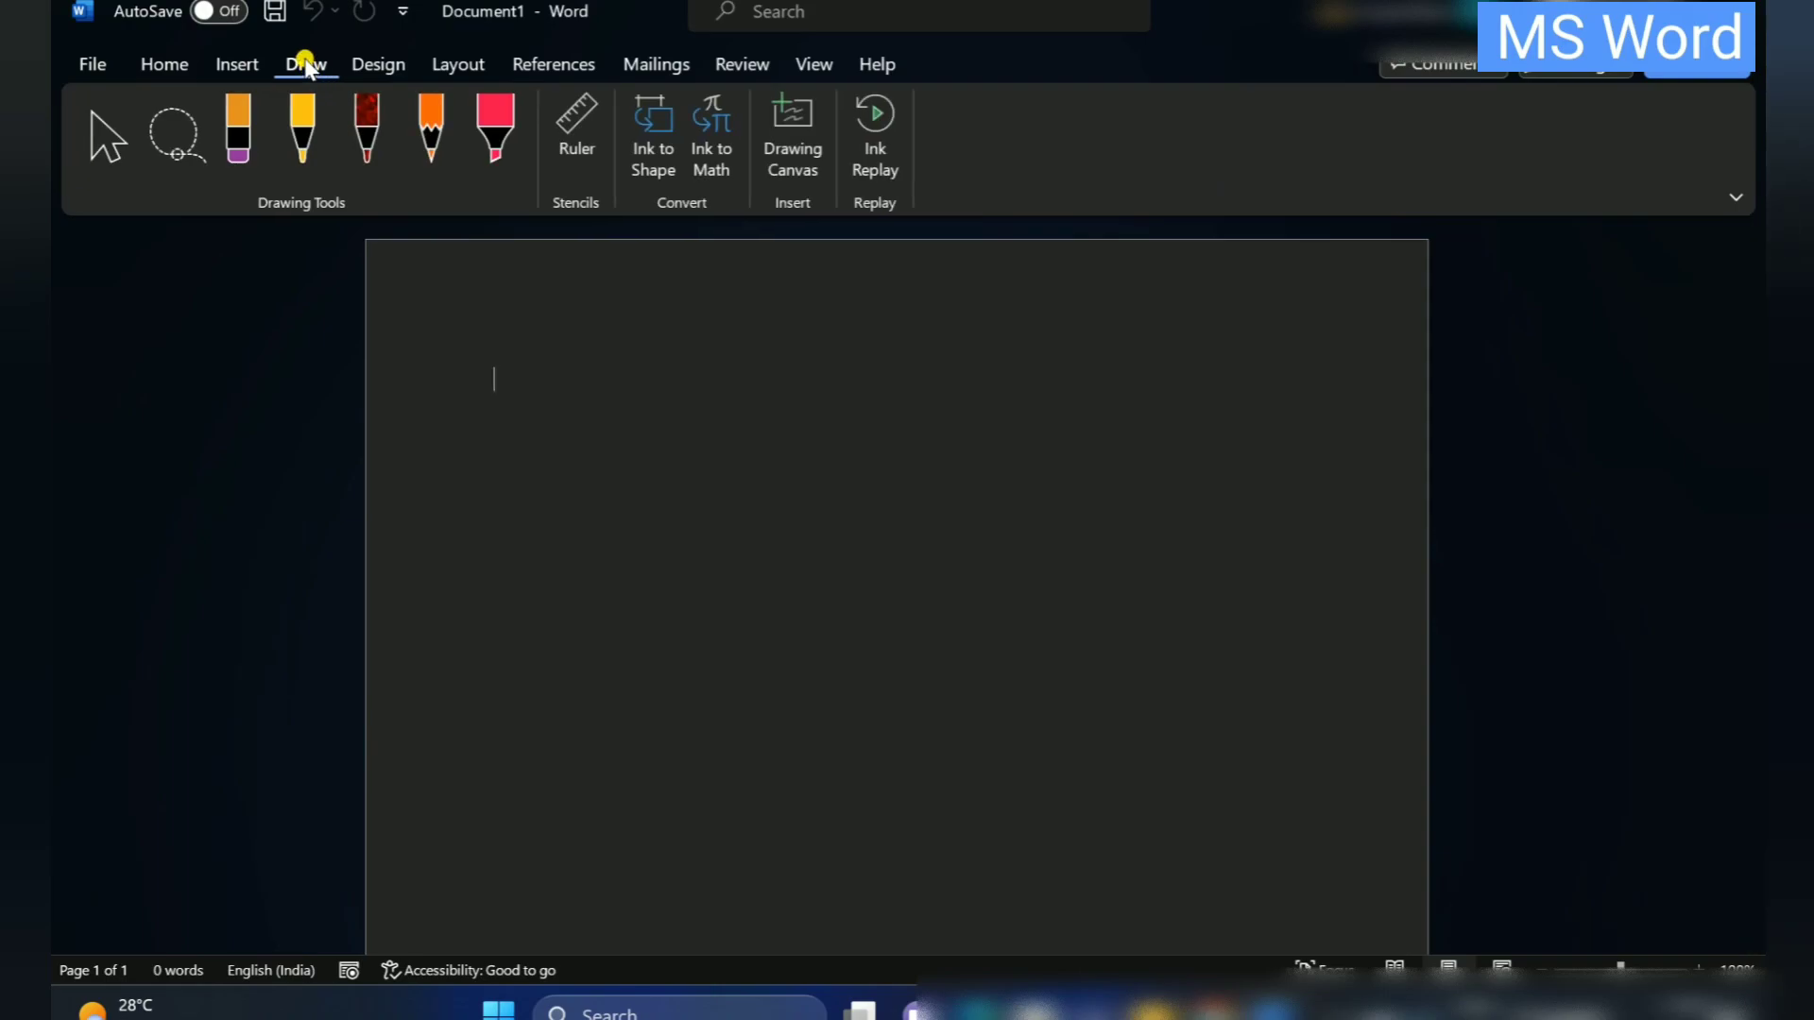
pyautogui.click(375, 63)
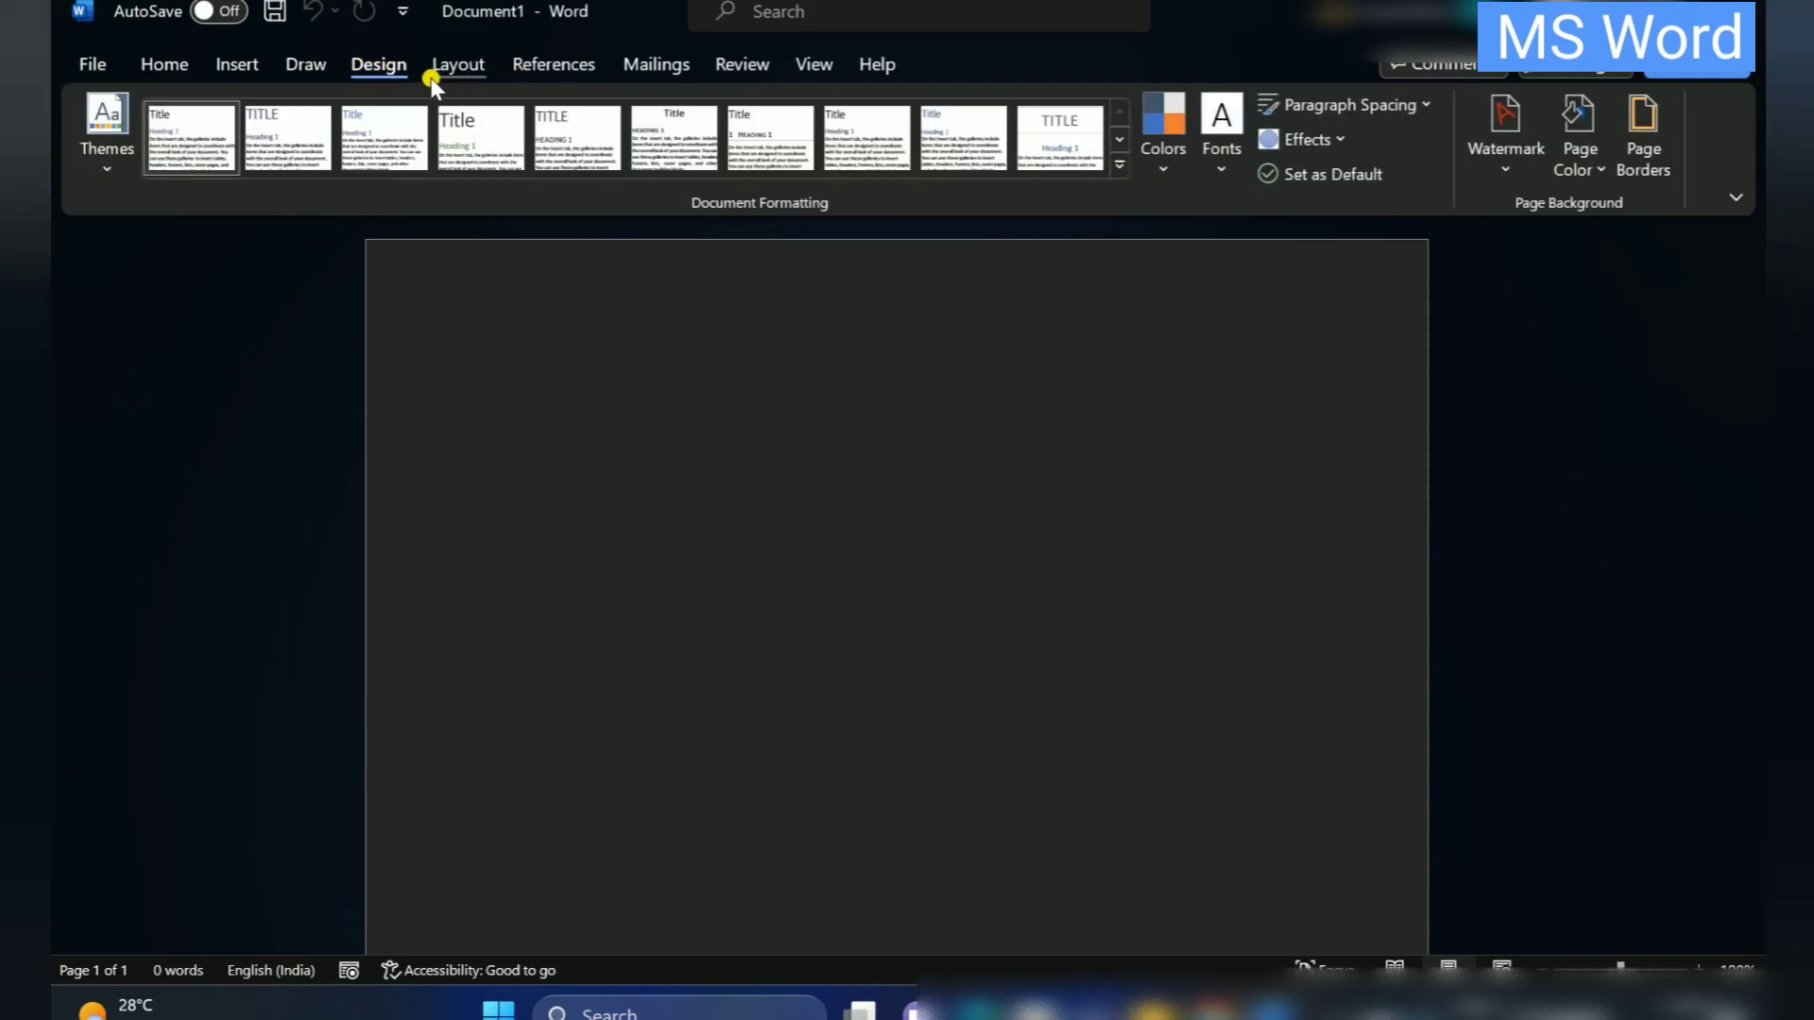
pyautogui.click(455, 67)
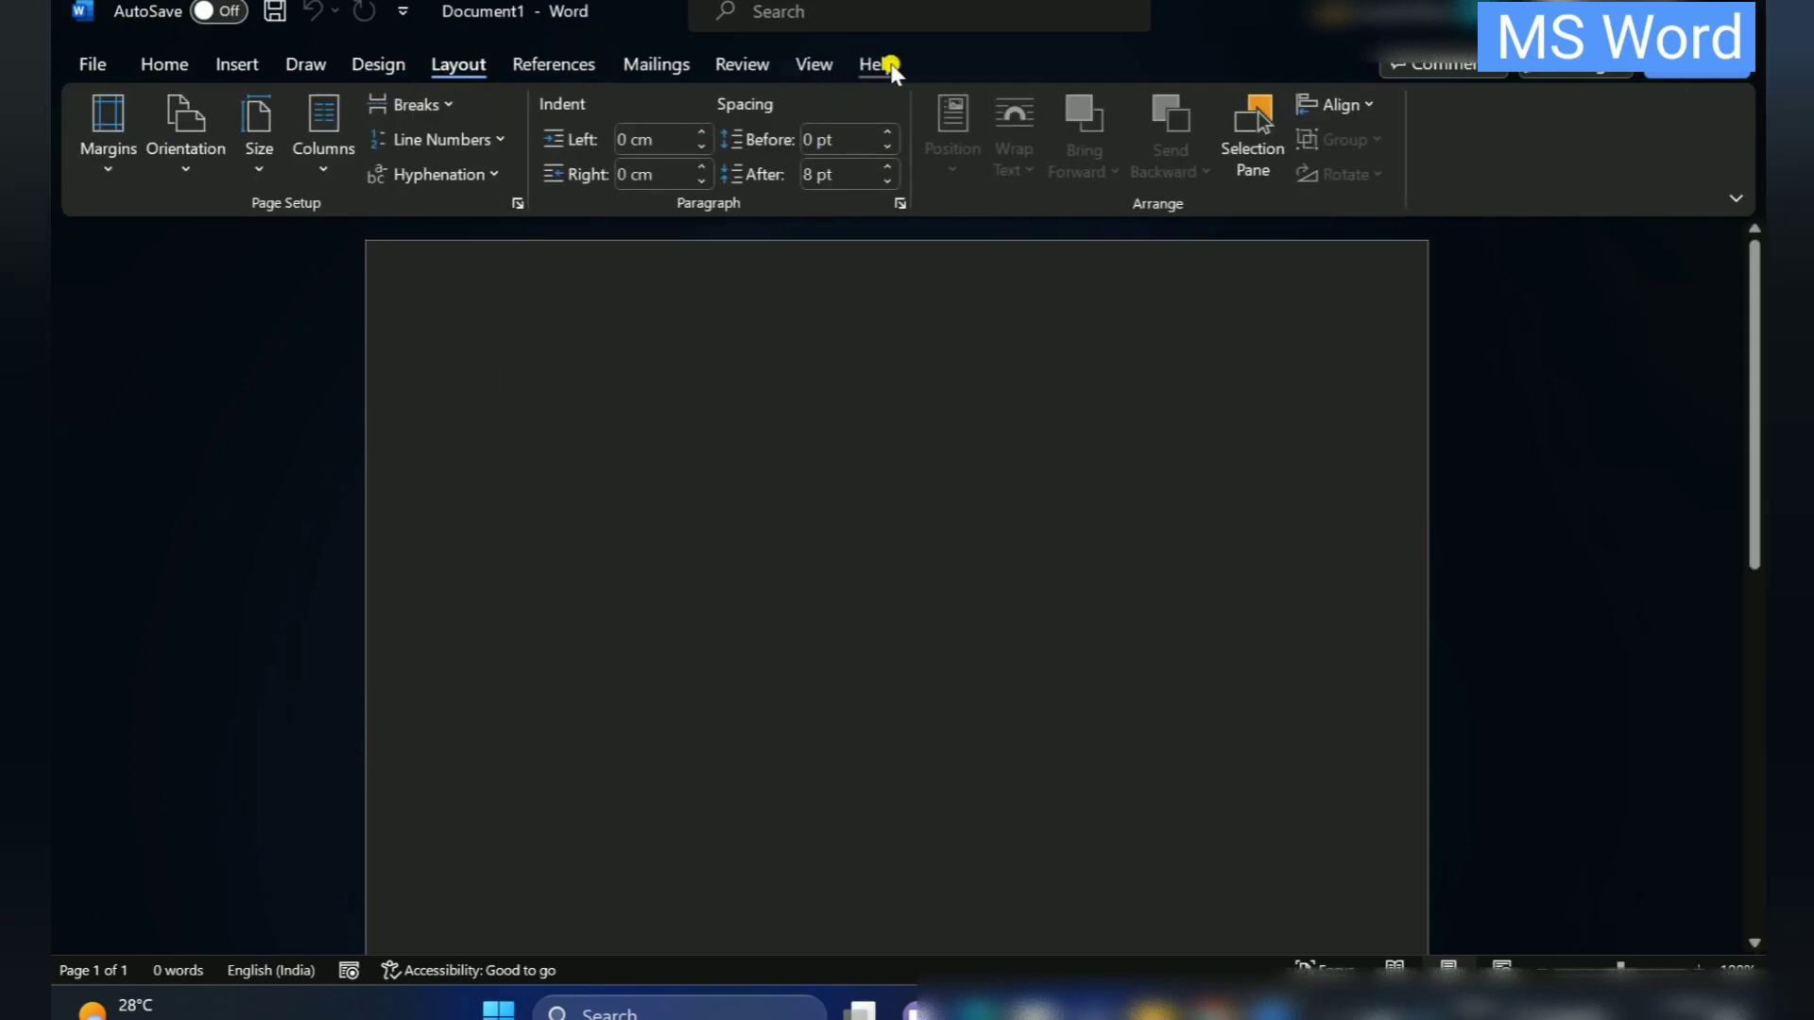
pyautogui.click(165, 66)
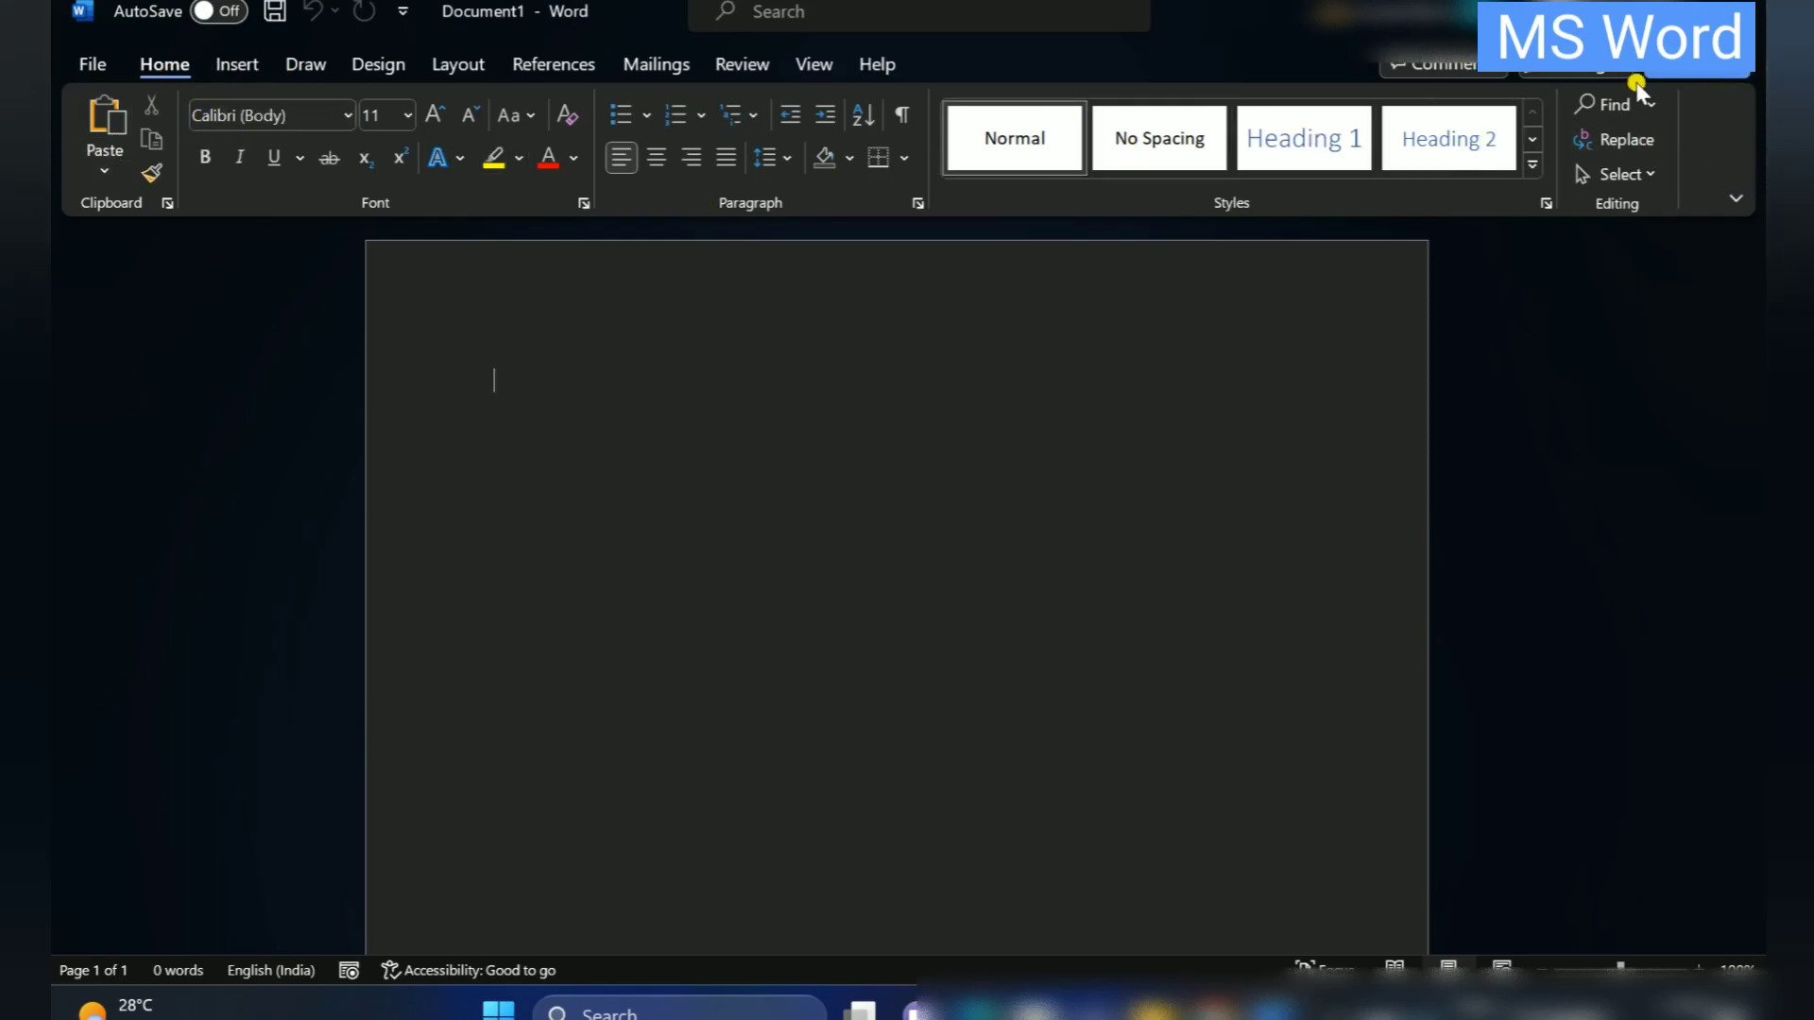
pyautogui.click(232, 63)
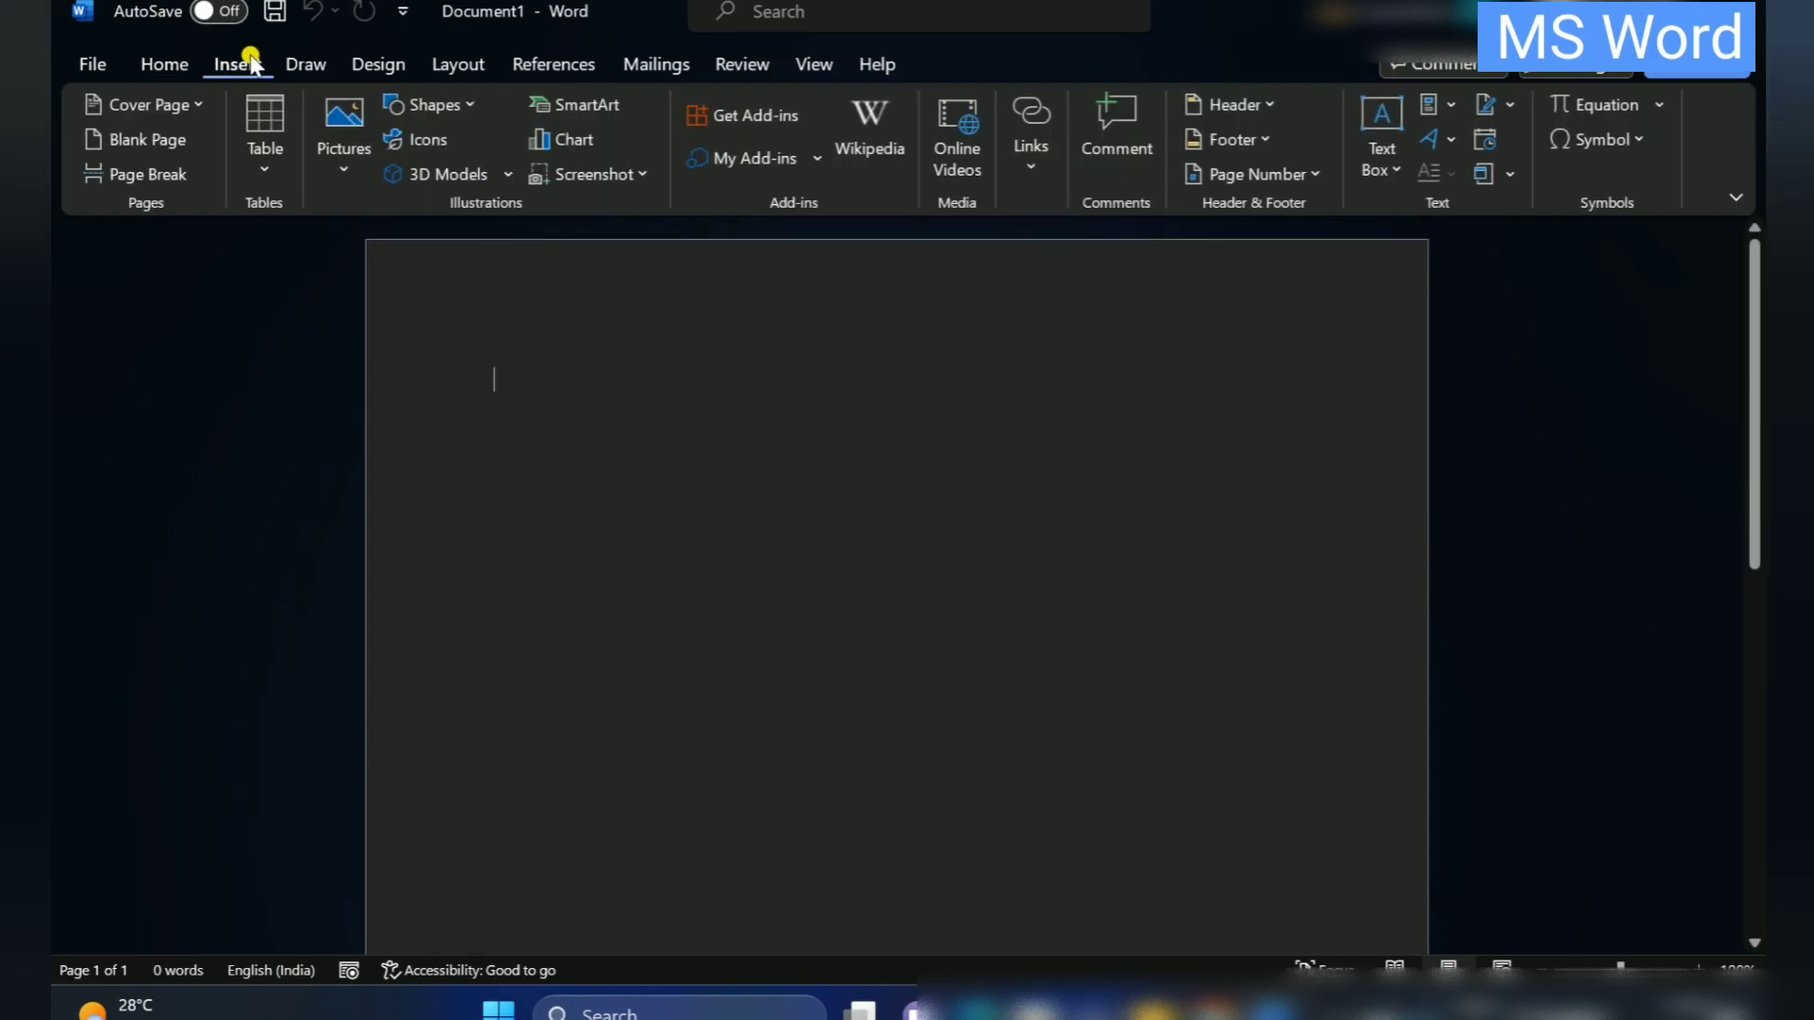
pyautogui.click(300, 63)
pyautogui.click(191, 62)
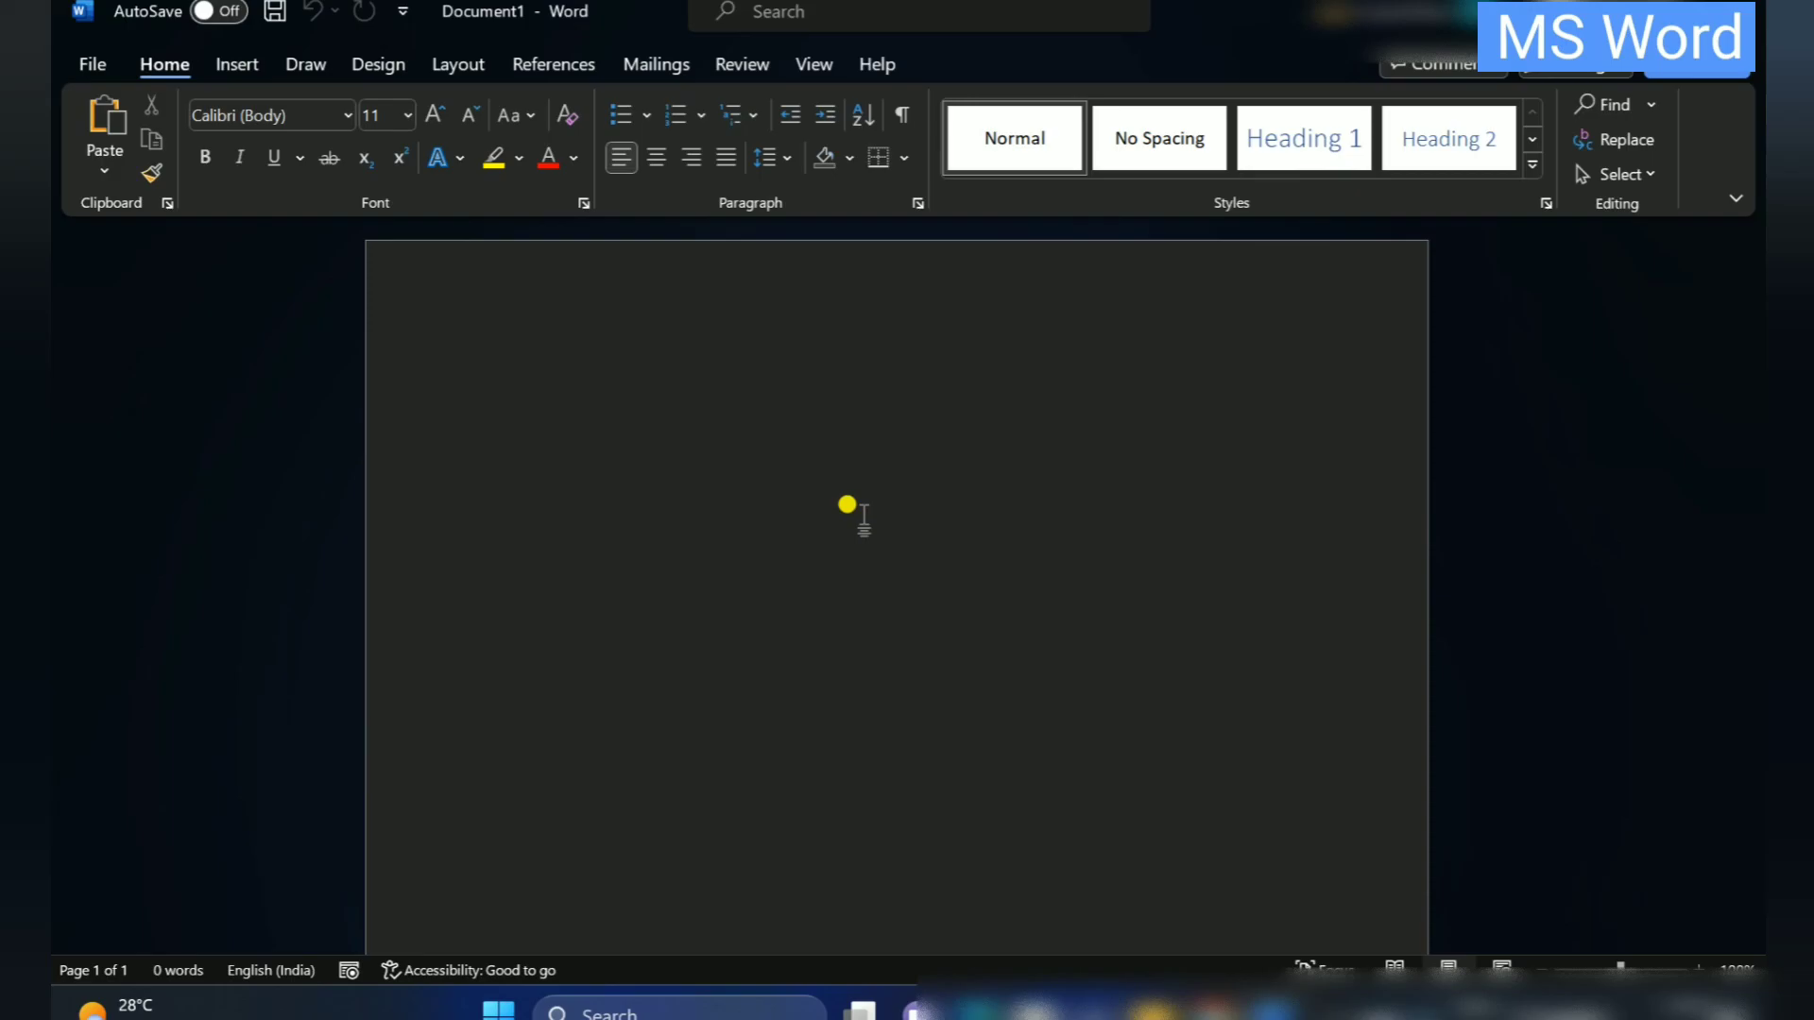
# Paste the sample paragraph beginning "Teaching our kids to respect and celebrate diversity" into the blank document
pyautogui.write('Teaching our kids to respect and celebrate diversity is a main priority in today’s society. However, some may struggle to teach this valuable lesson in an age-appropriate way. That’s where children books come in! They’re a fun way to introduce your little ones to important concepts at an early age and are a great conversation-starter for parents as you talk to your kids about privilege, difference, respect, empathy and inclusivity. Thankfully, there are truckloads of wonderful children’s books about diversity to choose from. Whether you’re looking for stories with characters that your child can relate to or stories that encourage your kids to empathize with those who are different, we’ve compiled a list of the best children’s books about diversity, with characters of all different ethnicities, races and gender identities.')
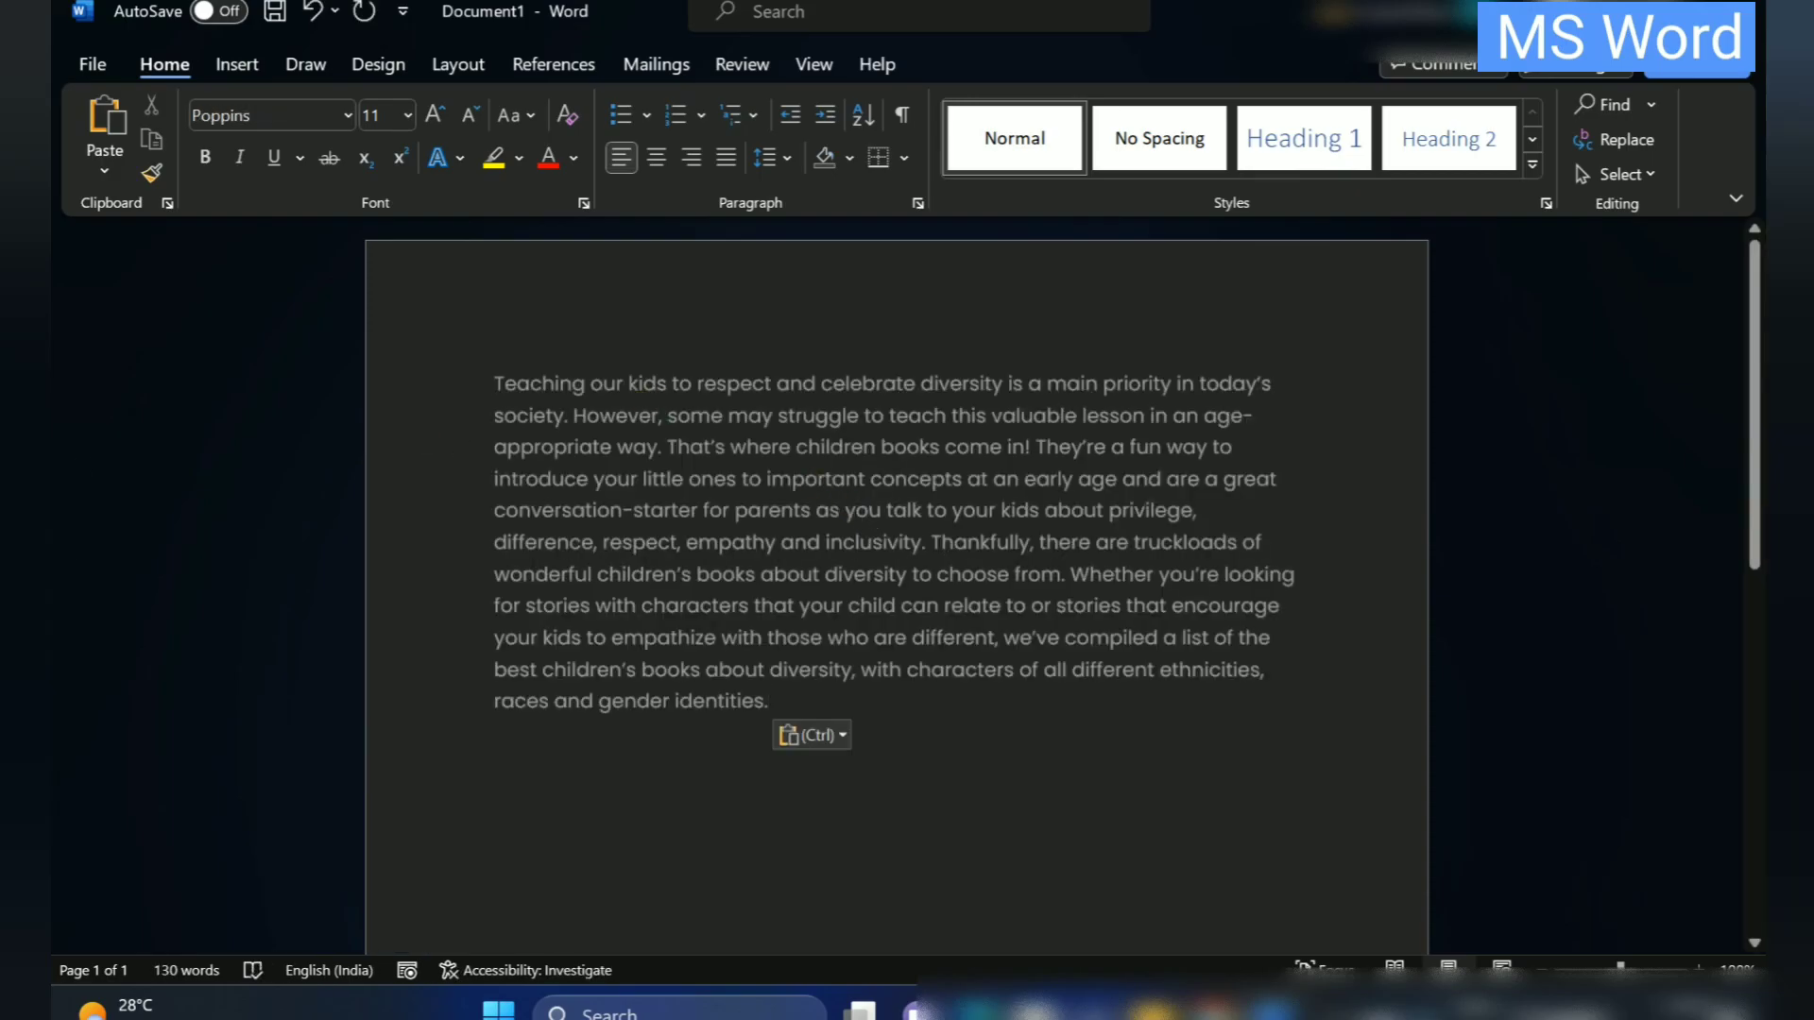
pyautogui.click(1074, 606)
pyautogui.click(487, 379)
pyautogui.moveTo(487, 378); pyautogui.dragTo(819, 383)
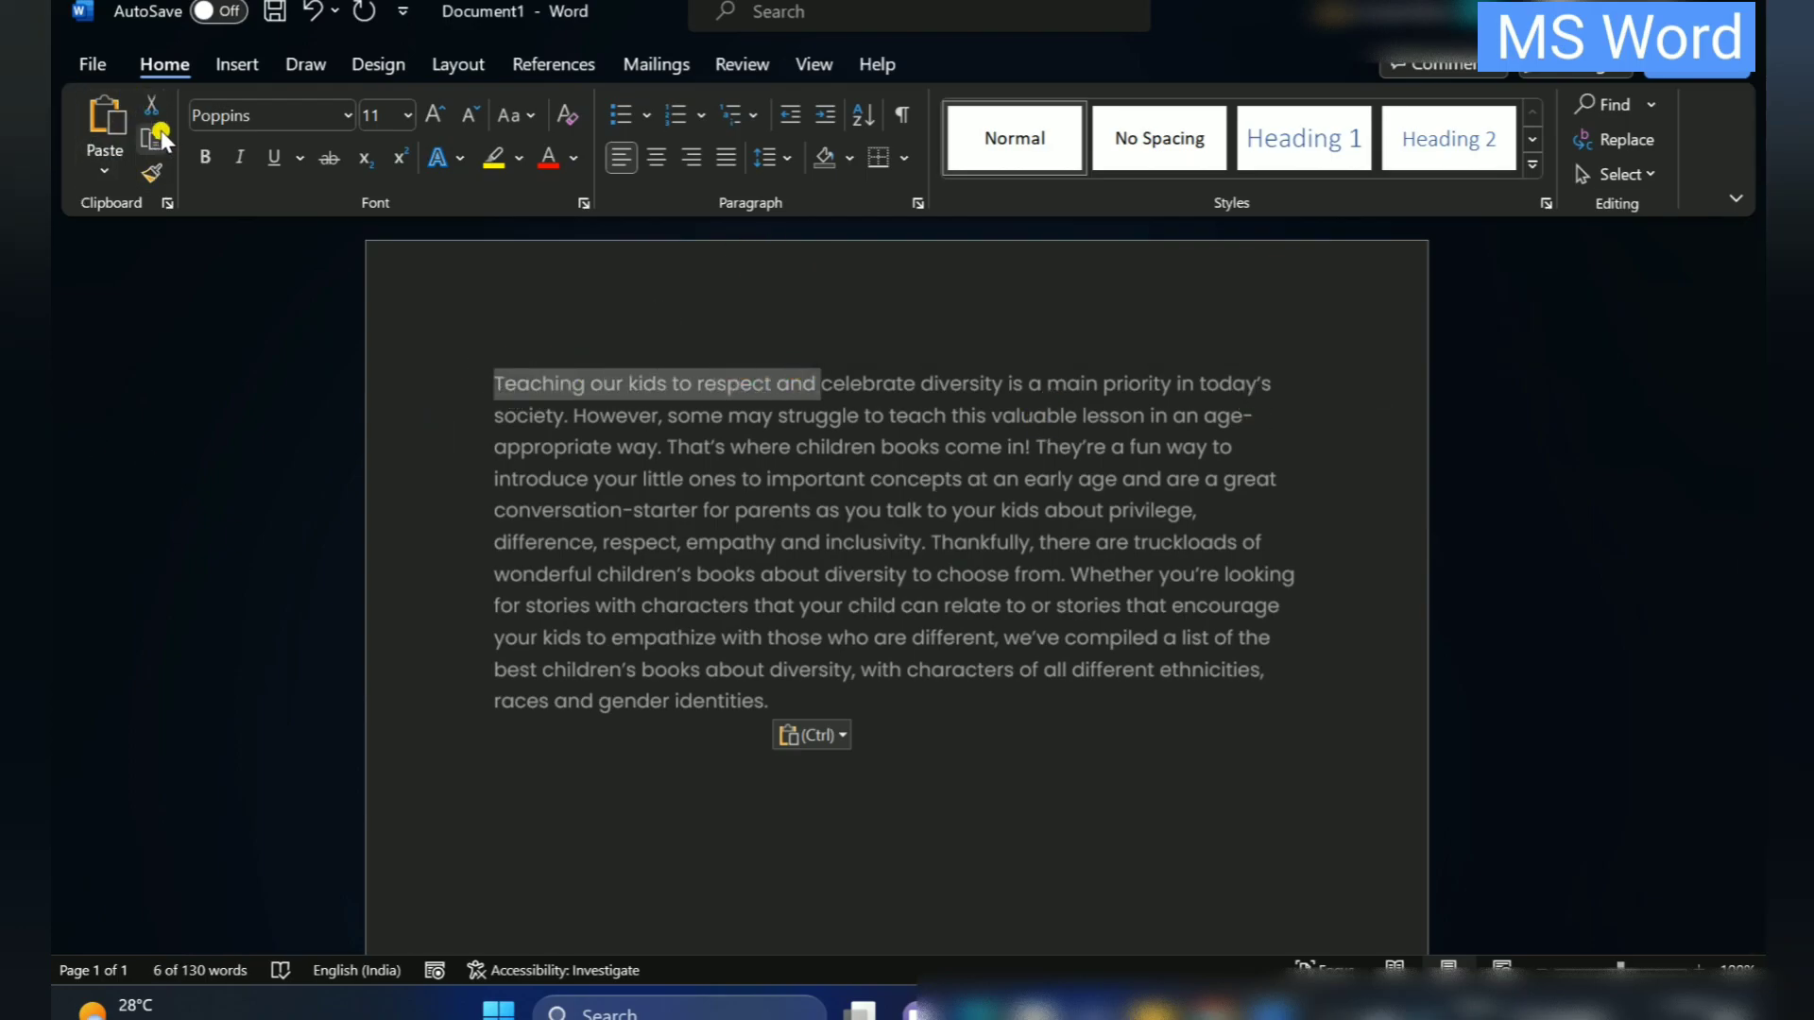
pyautogui.click(749, 448)
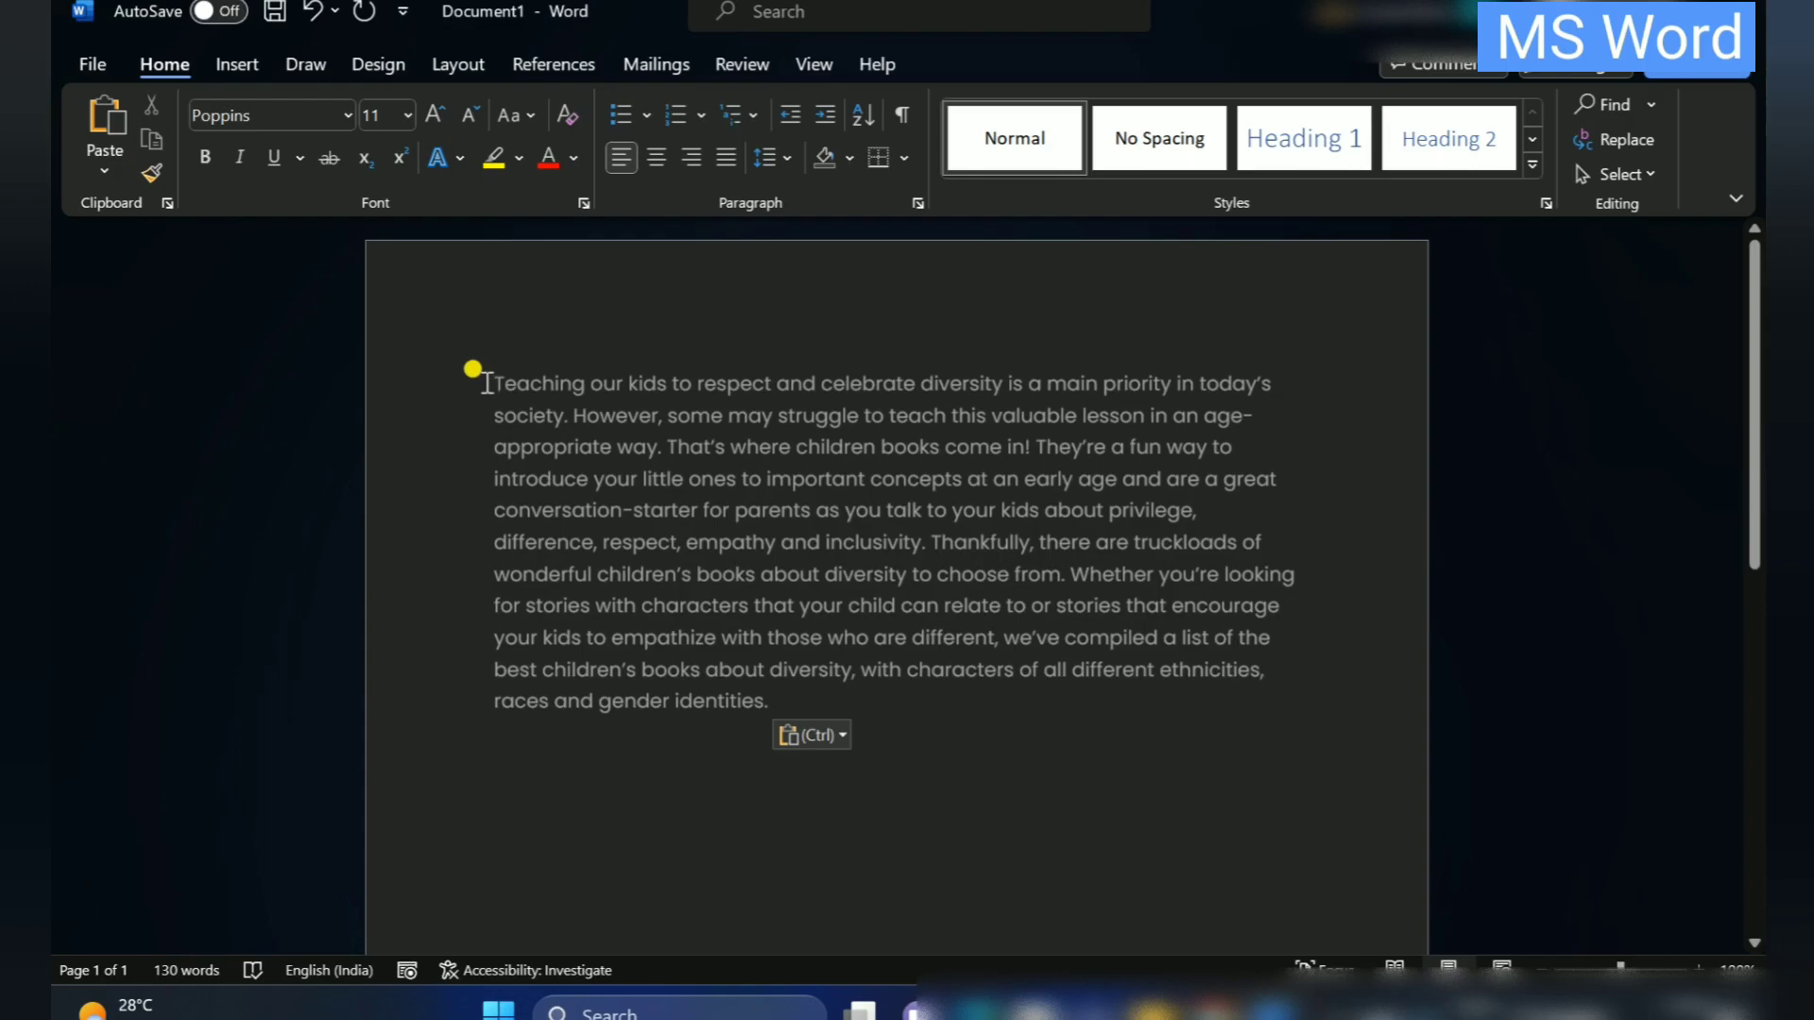
pyautogui.moveTo(490, 383); pyautogui.dragTo(590, 383)
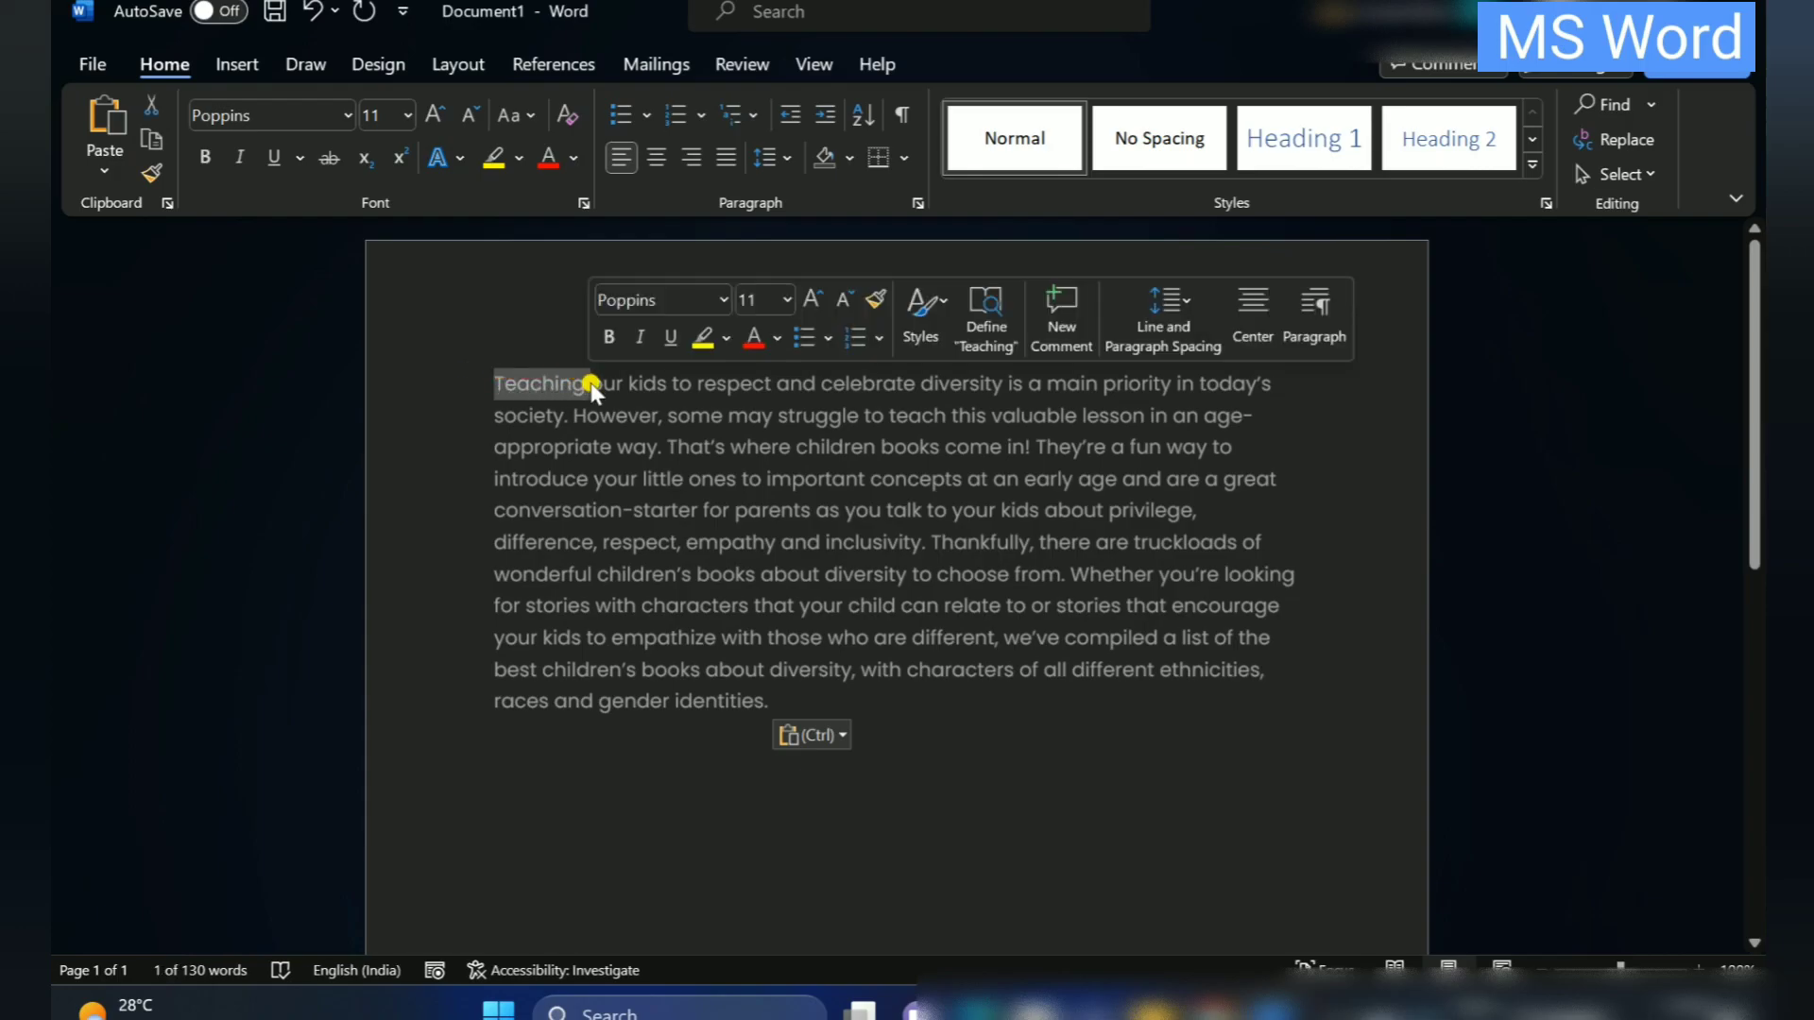
pyautogui.click(611, 451)
# Copy the paragraph's first word, "Teaching", and paste it after the final sentence
pyautogui.moveTo(483, 363); pyautogui.dragTo(591, 373)
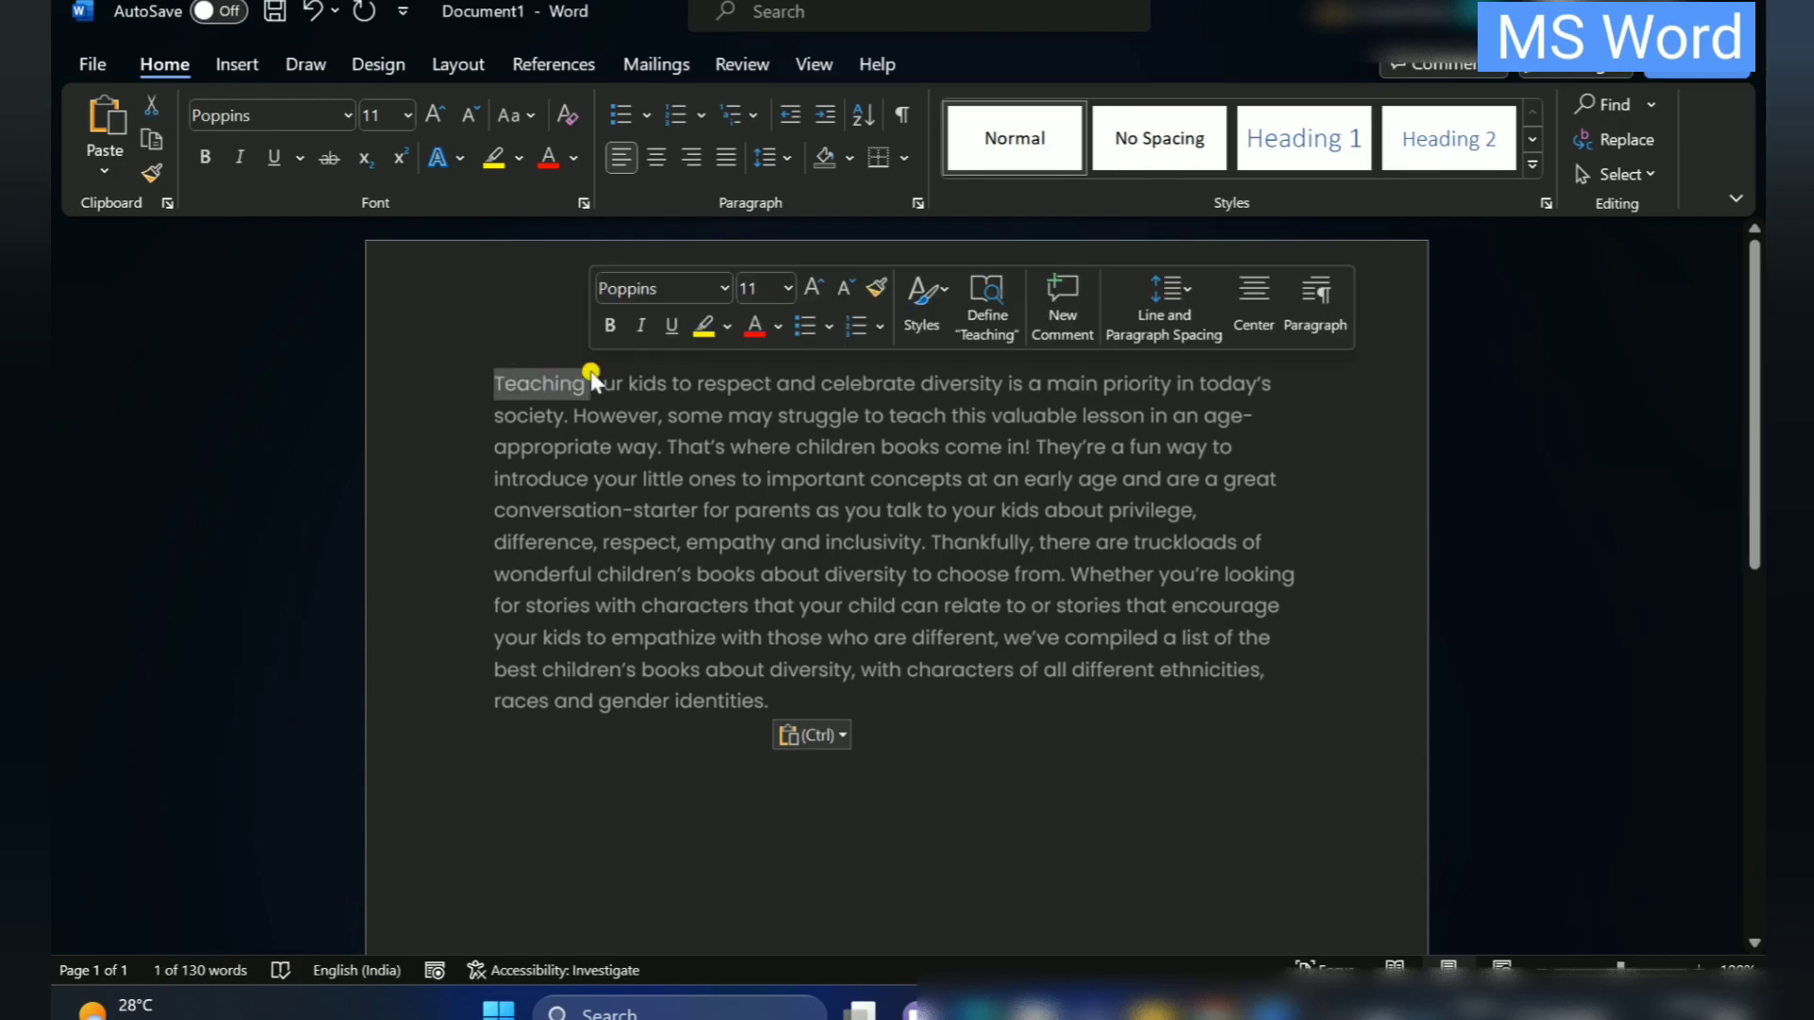
pyautogui.click(148, 144)
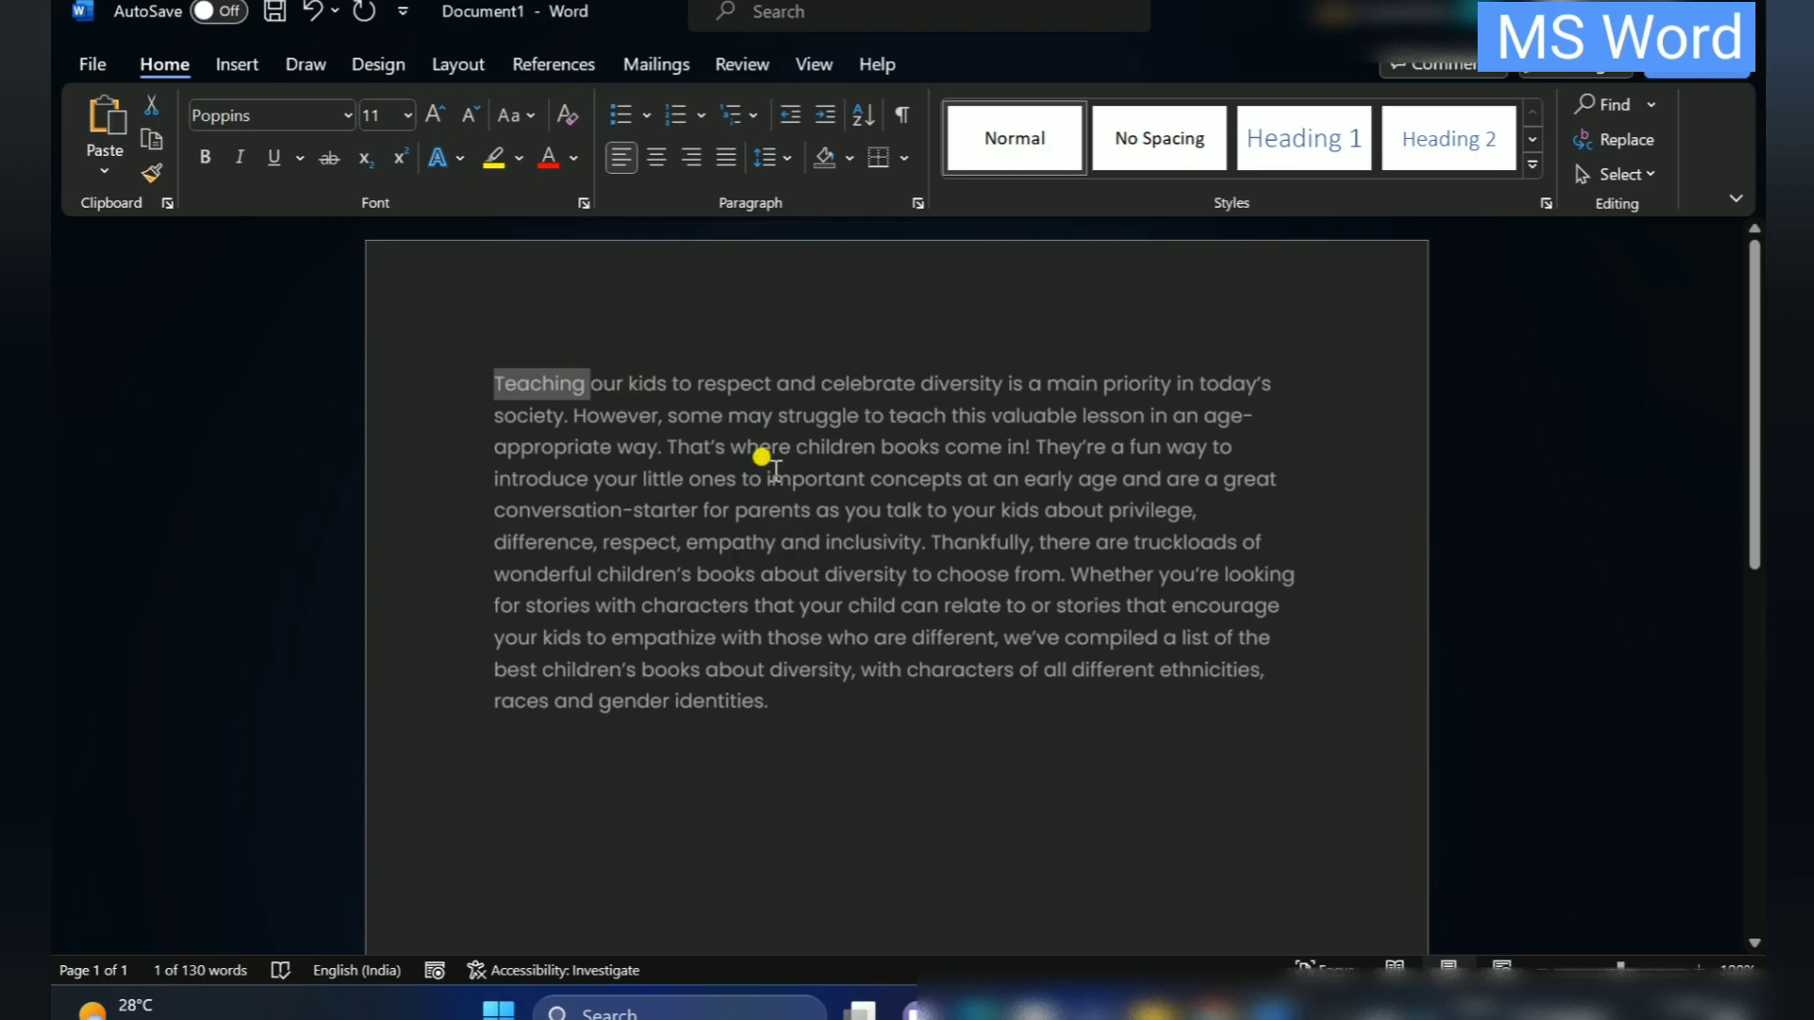
pyautogui.click(829, 705)
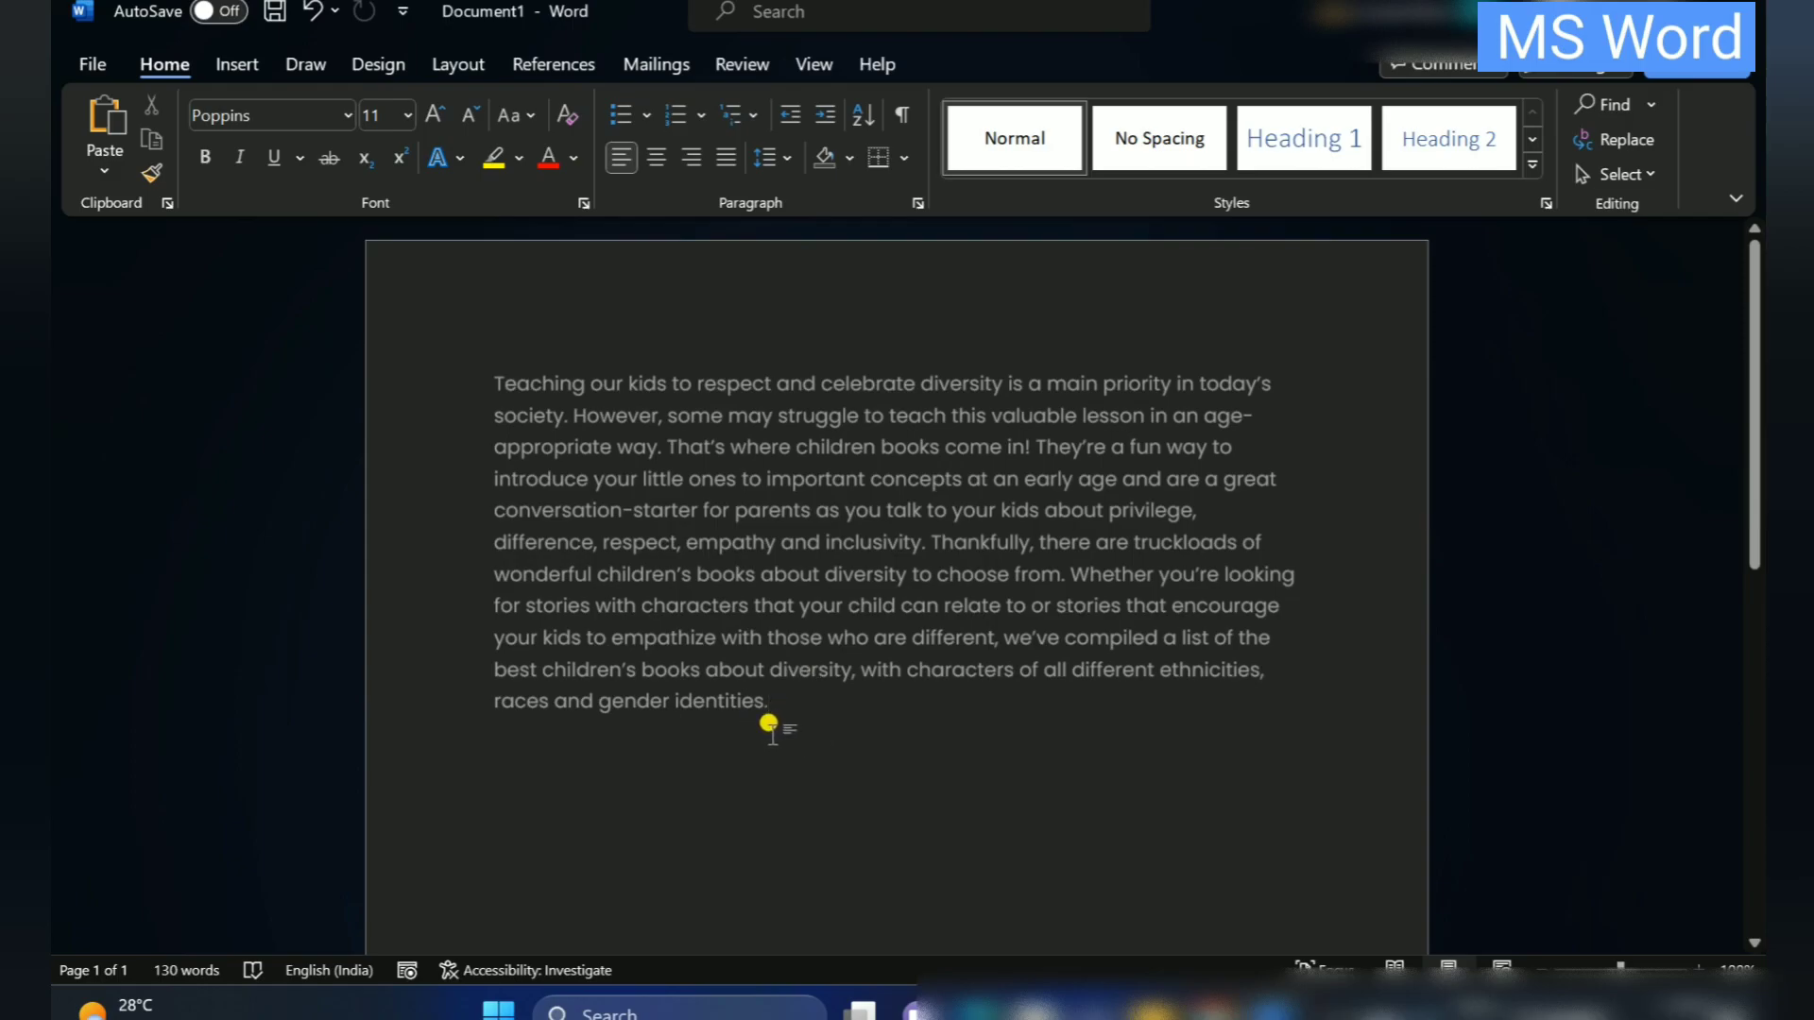
pyautogui.click(110, 108)
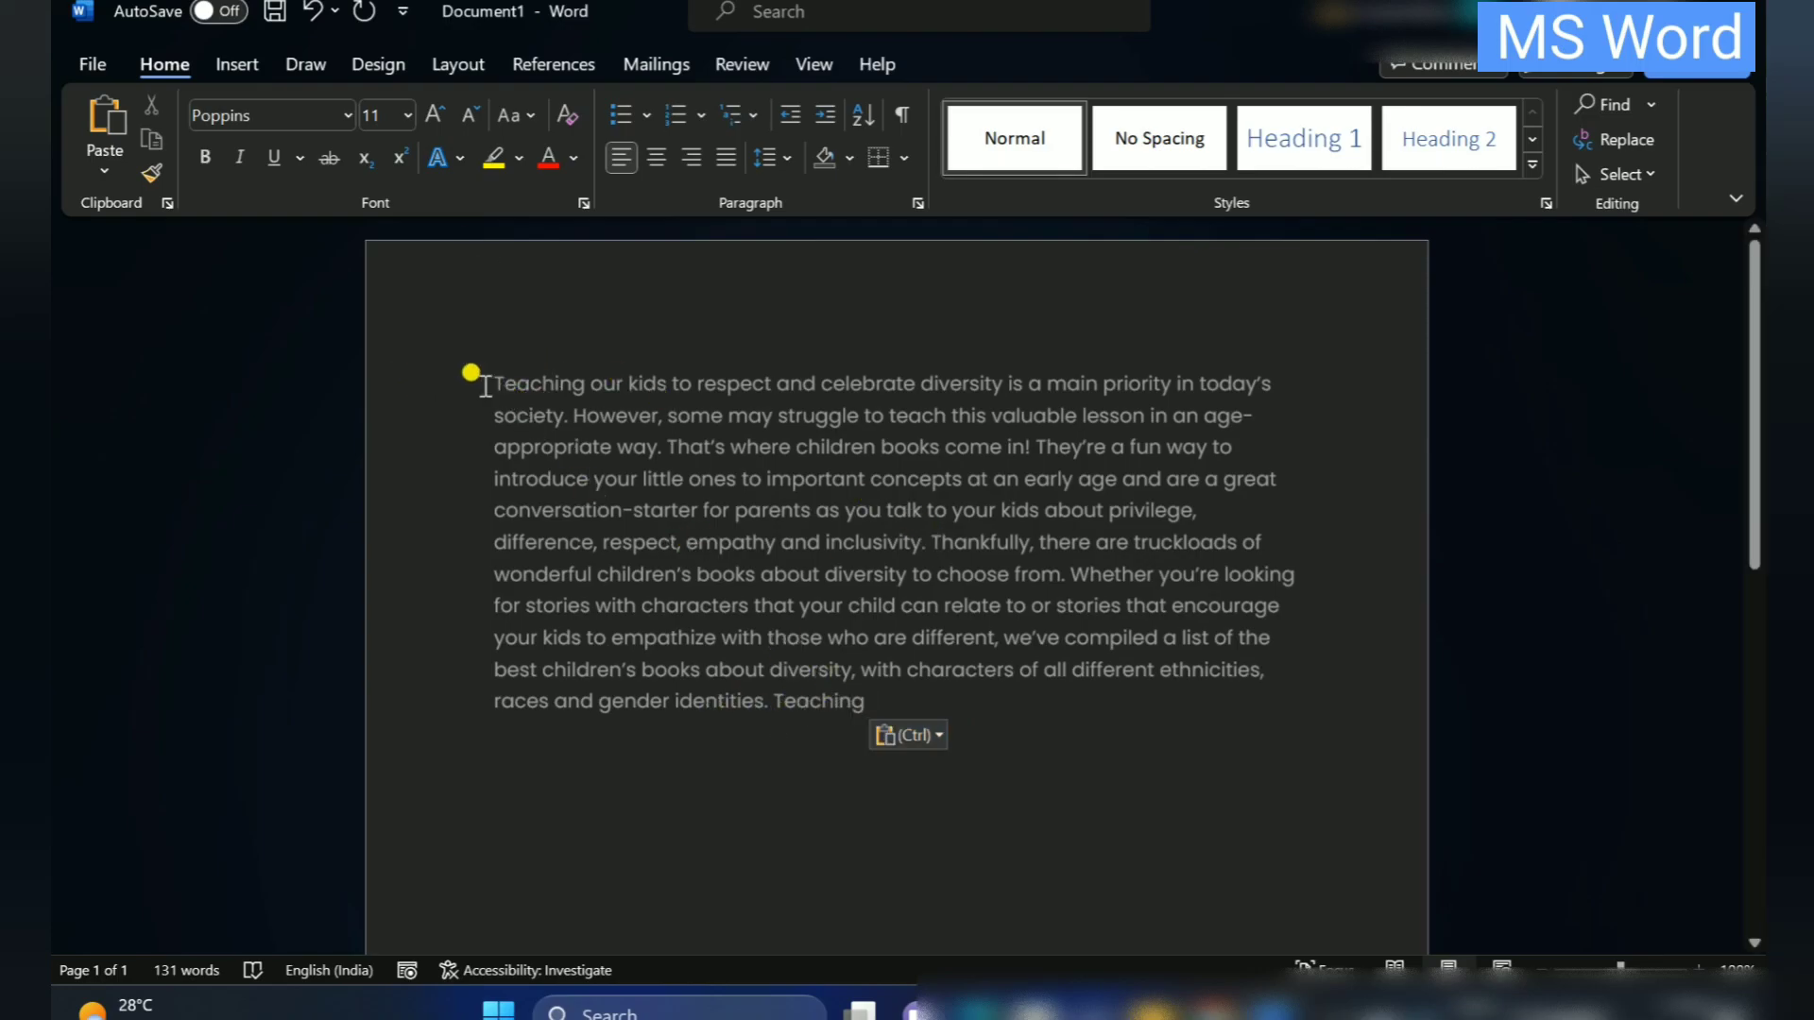
# Cut the opening sentence, from "Teaching our kids" to "today's society.", and paste it at the end of the paragraph
pyautogui.moveTo(477, 375); pyautogui.dragTo(554, 405)
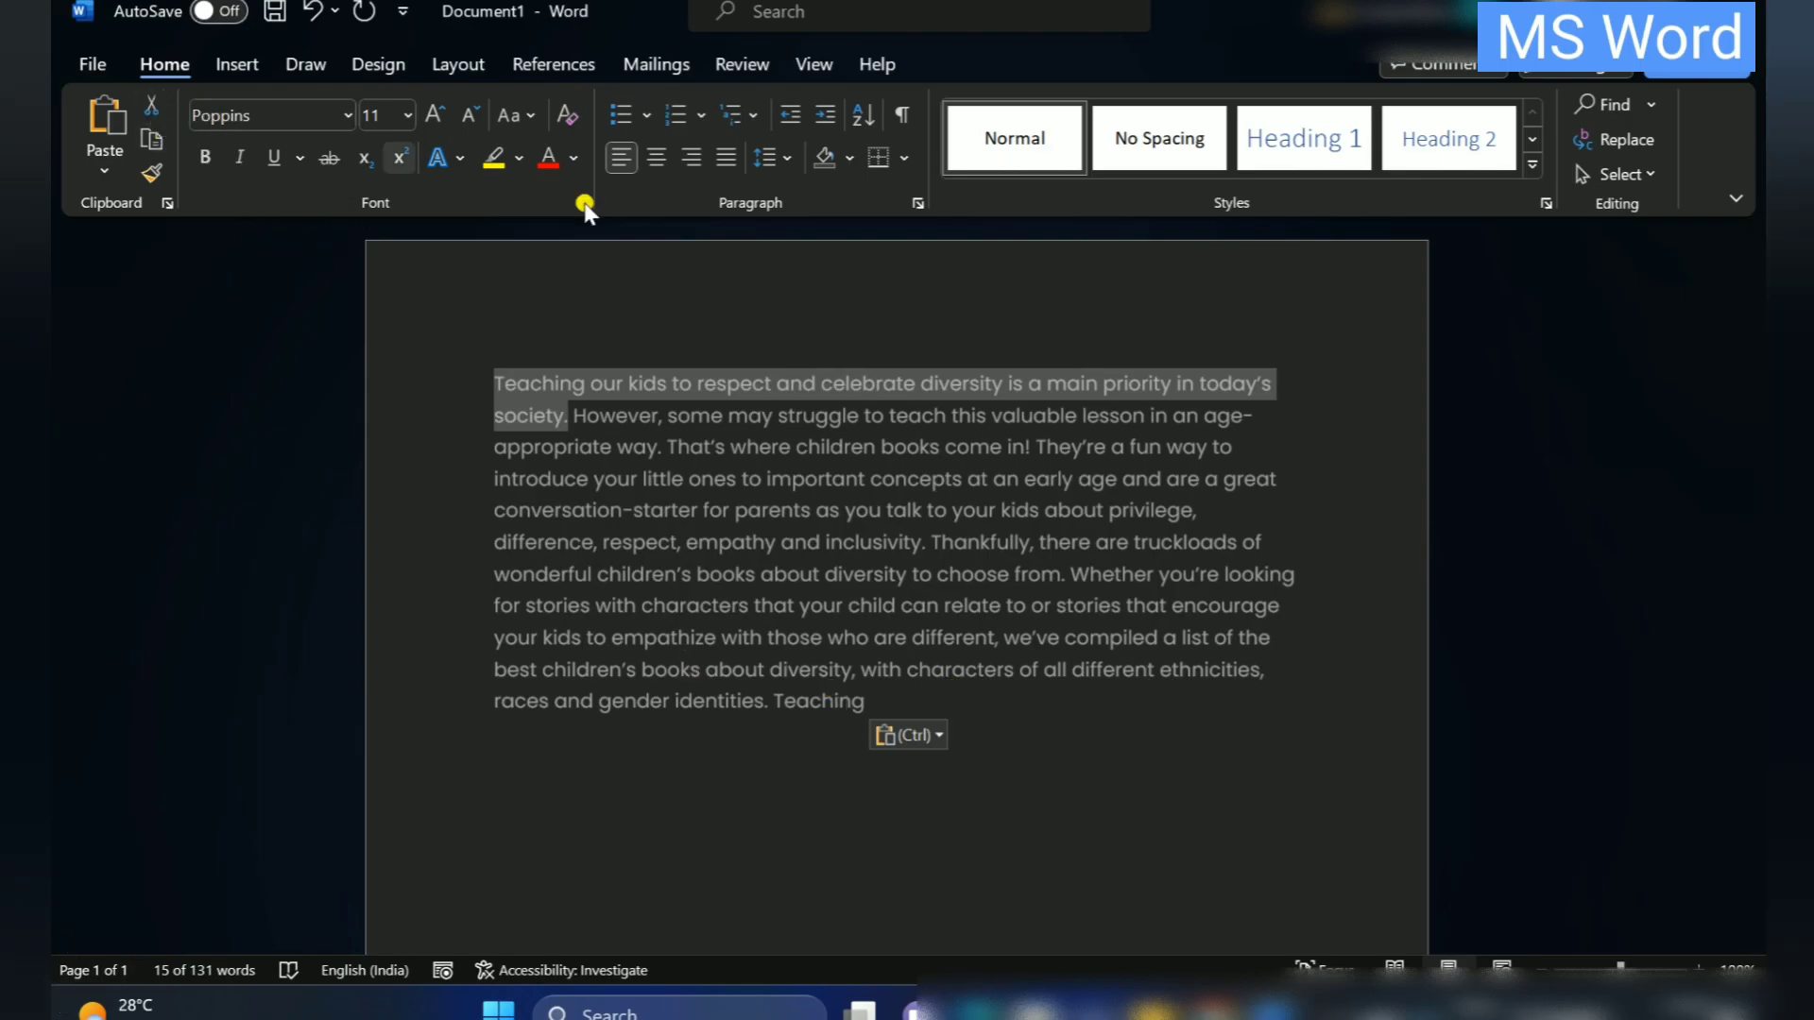
pyautogui.click(579, 411)
pyautogui.moveTo(472, 354); pyautogui.dragTo(568, 427)
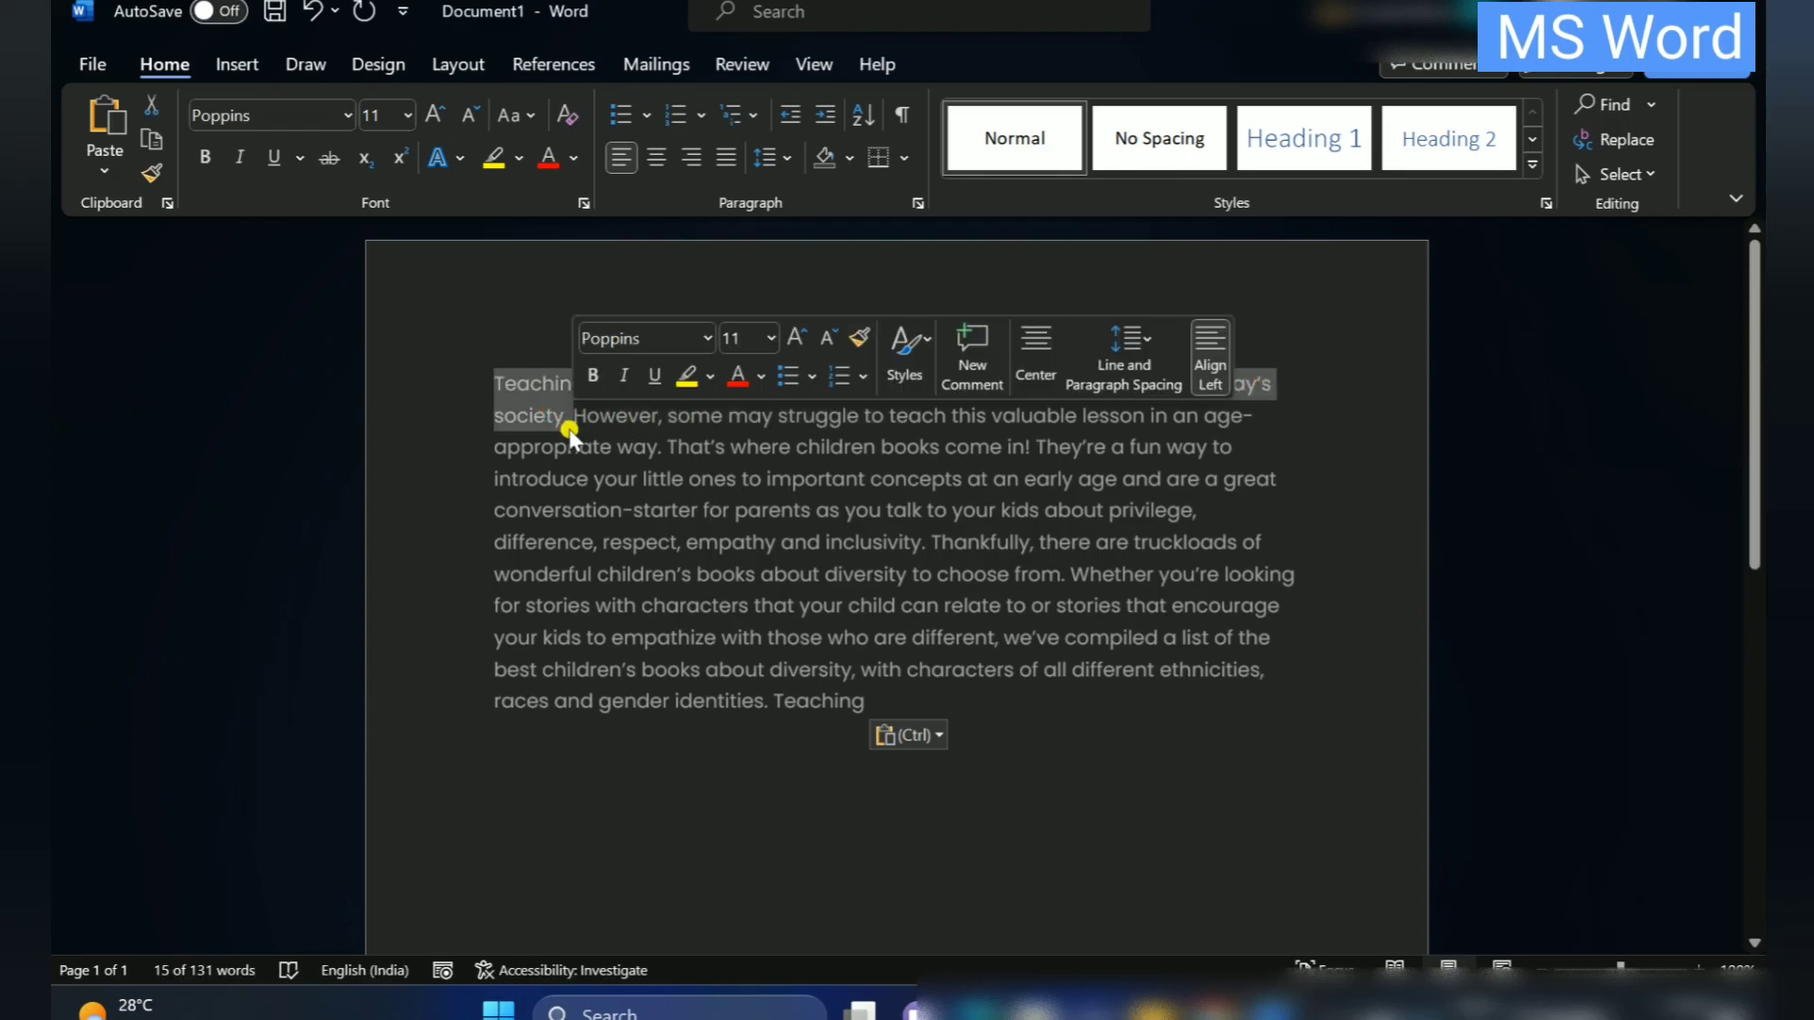
pyautogui.click(155, 109)
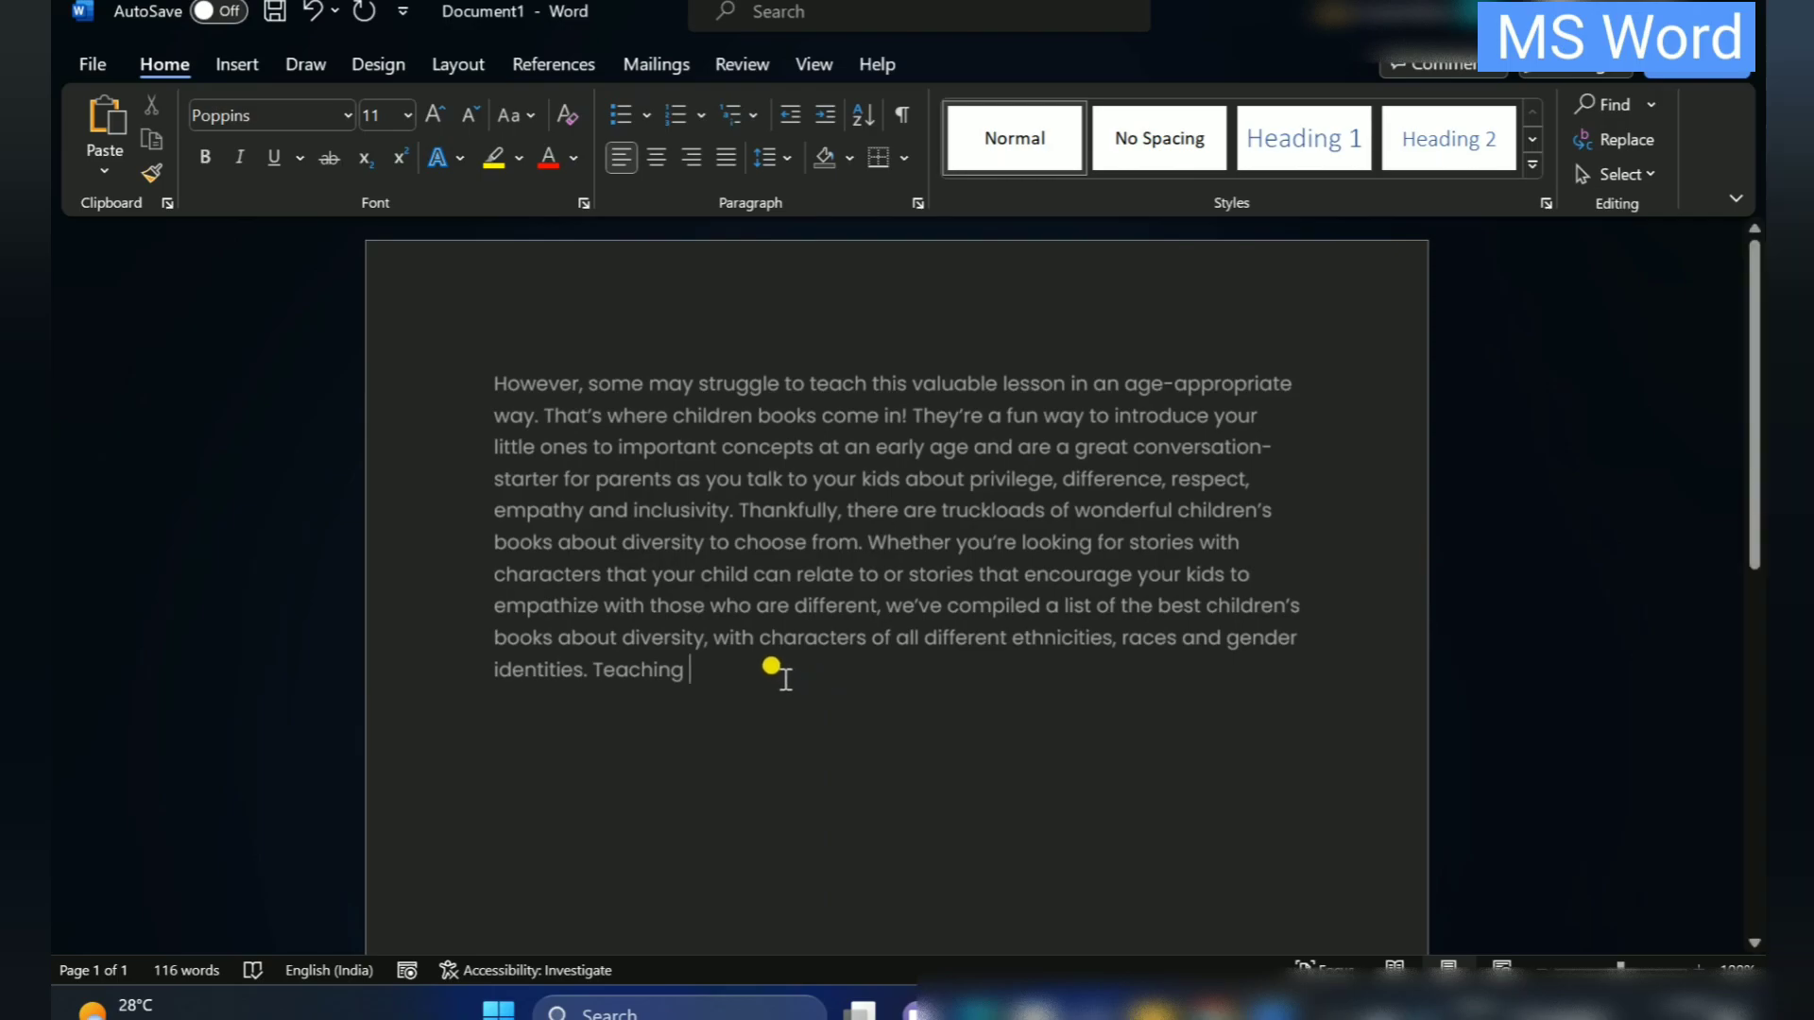
pyautogui.click(104, 114)
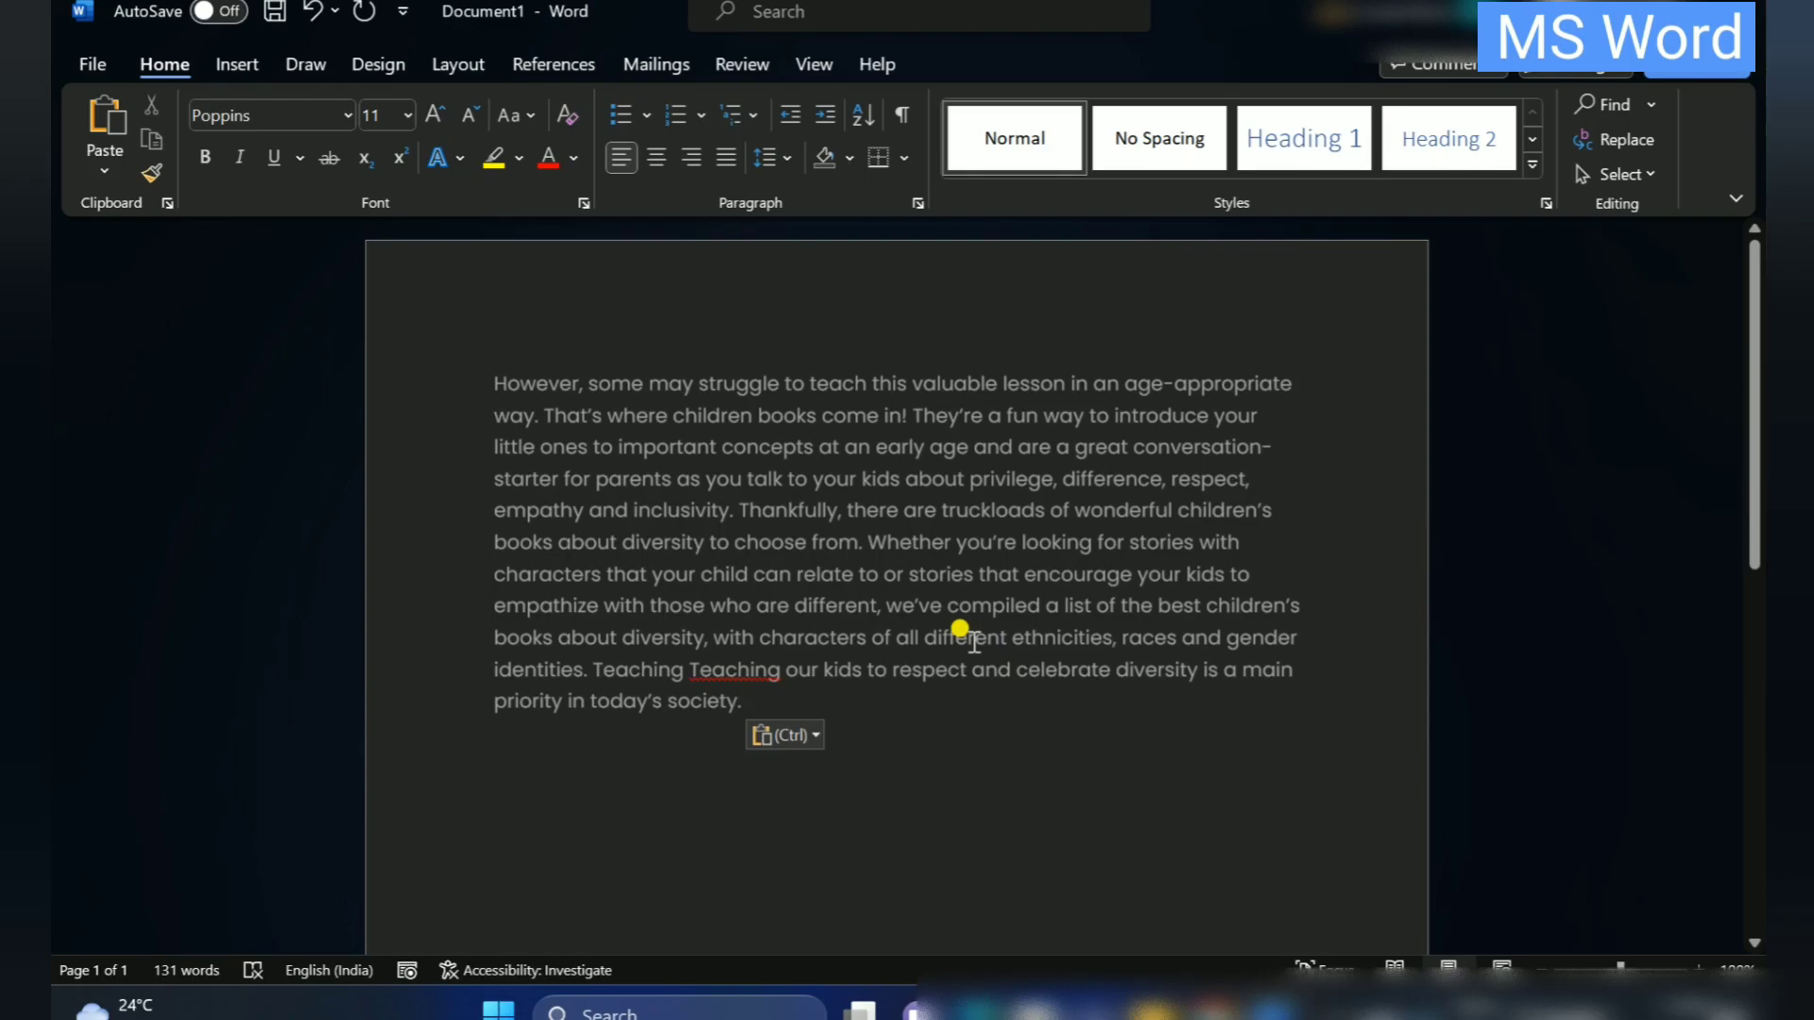
# Increase the font size of the opening words "However, some may struggle to teach this" to 24
pyautogui.moveTo(490, 382); pyautogui.dragTo(863, 393)
pyautogui.click(437, 114)
pyautogui.click(437, 115)
pyautogui.click(437, 115)
pyautogui.click(437, 115)
pyautogui.click(437, 114)
pyautogui.click(438, 114)
pyautogui.click(437, 114)
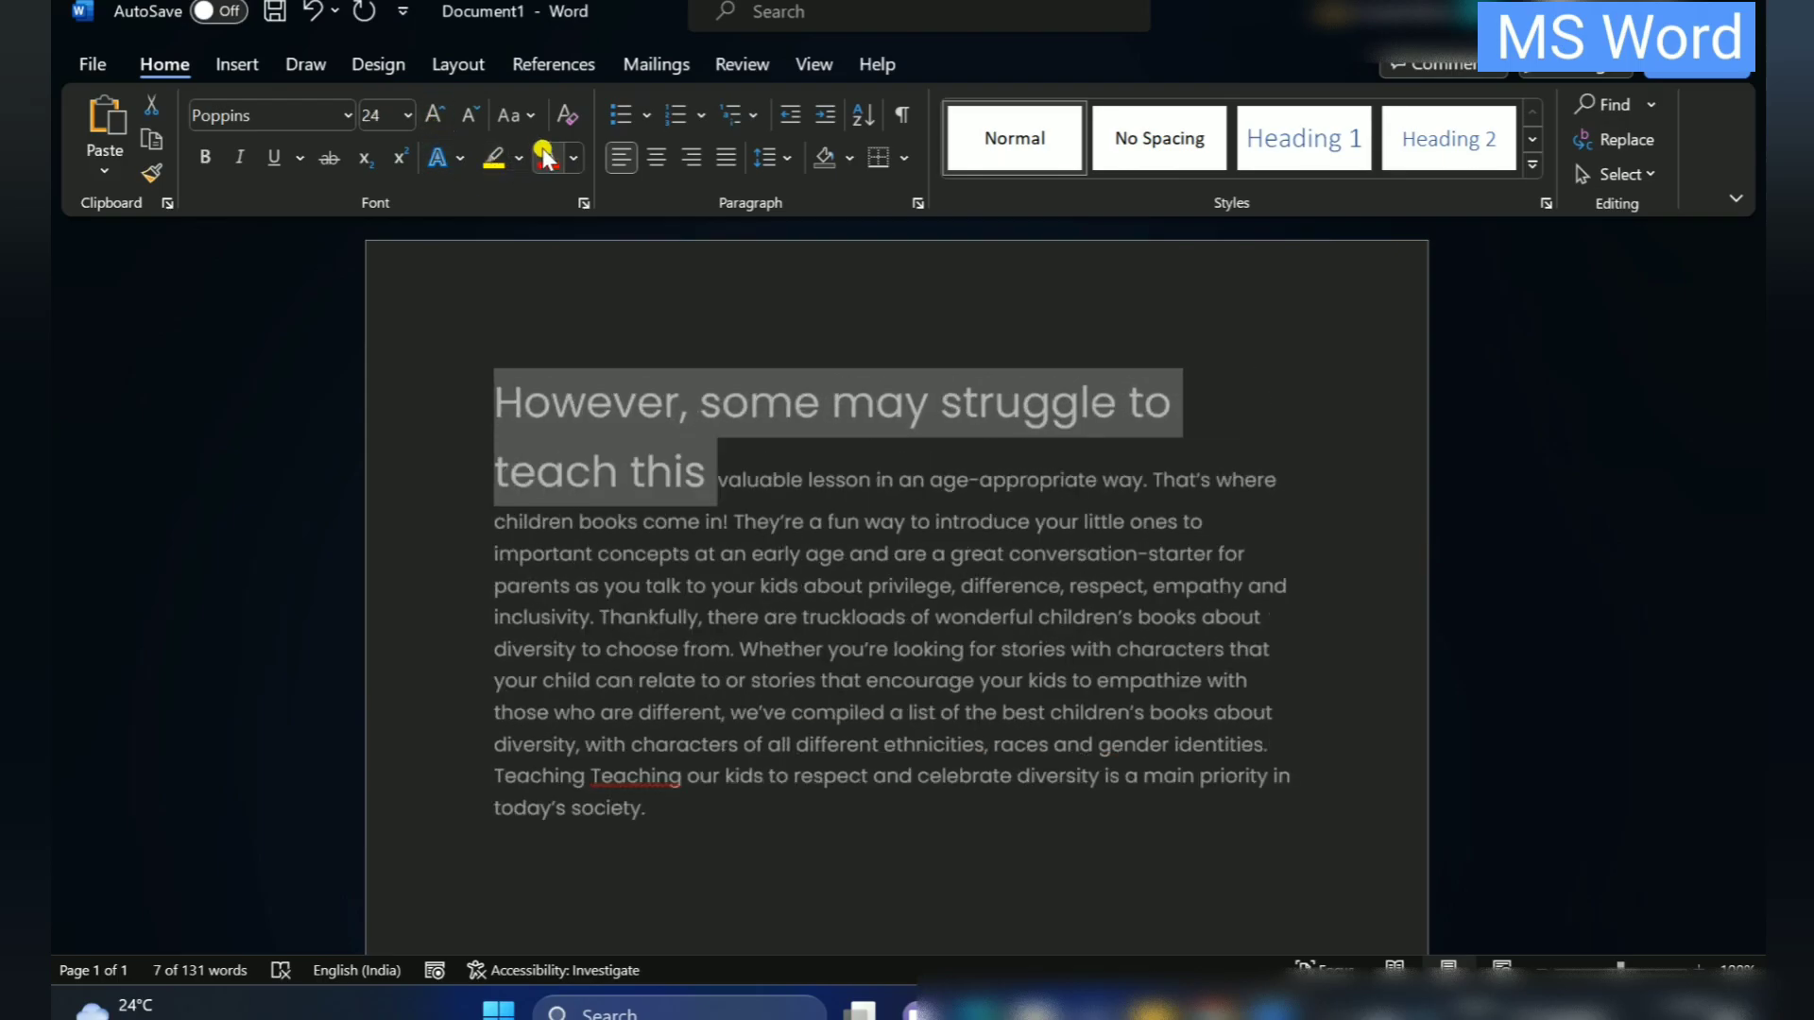
# Apply a shadowed text effect preset to the enlarged opening words and deselect them
pyautogui.click(439, 163)
pyautogui.click(477, 229)
pyautogui.click(887, 572)
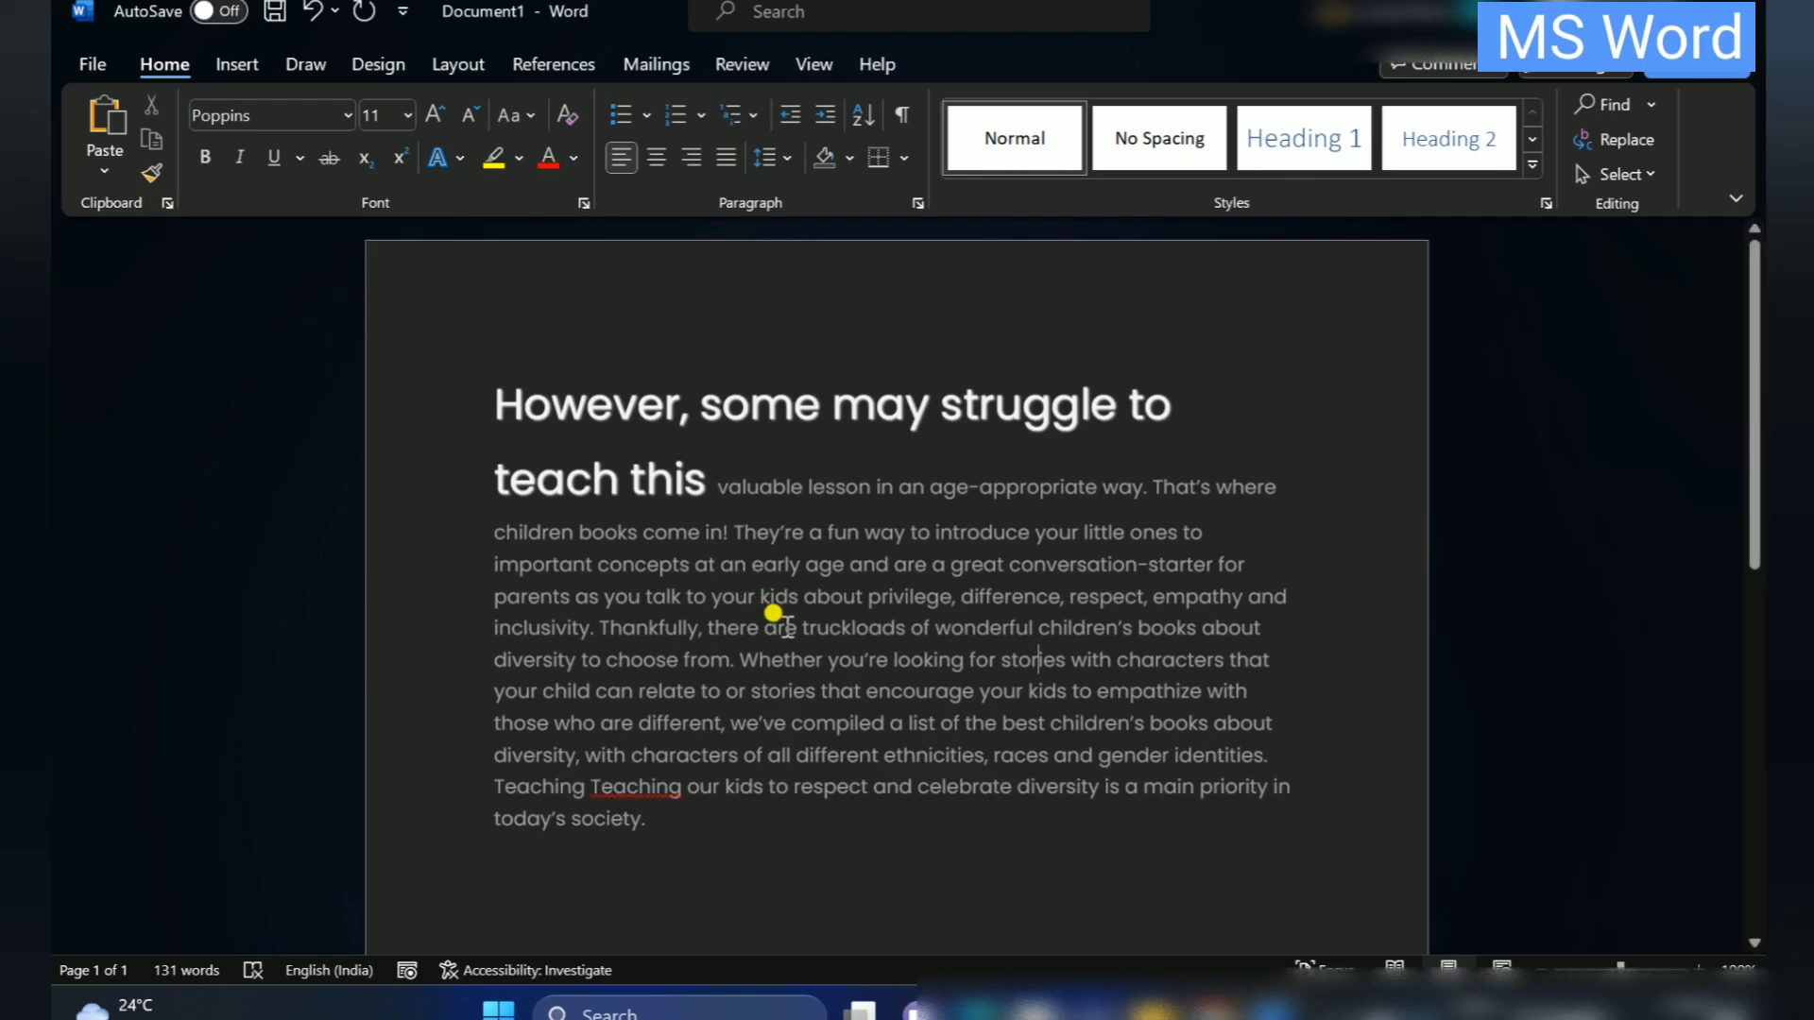
# Use Format Painter to copy the opening words' formatting onto the last sentence, "Teaching our kids to respect and celebrate diversity is a main priority in today's society."
pyautogui.moveTo(492, 401); pyautogui.dragTo(632, 478)
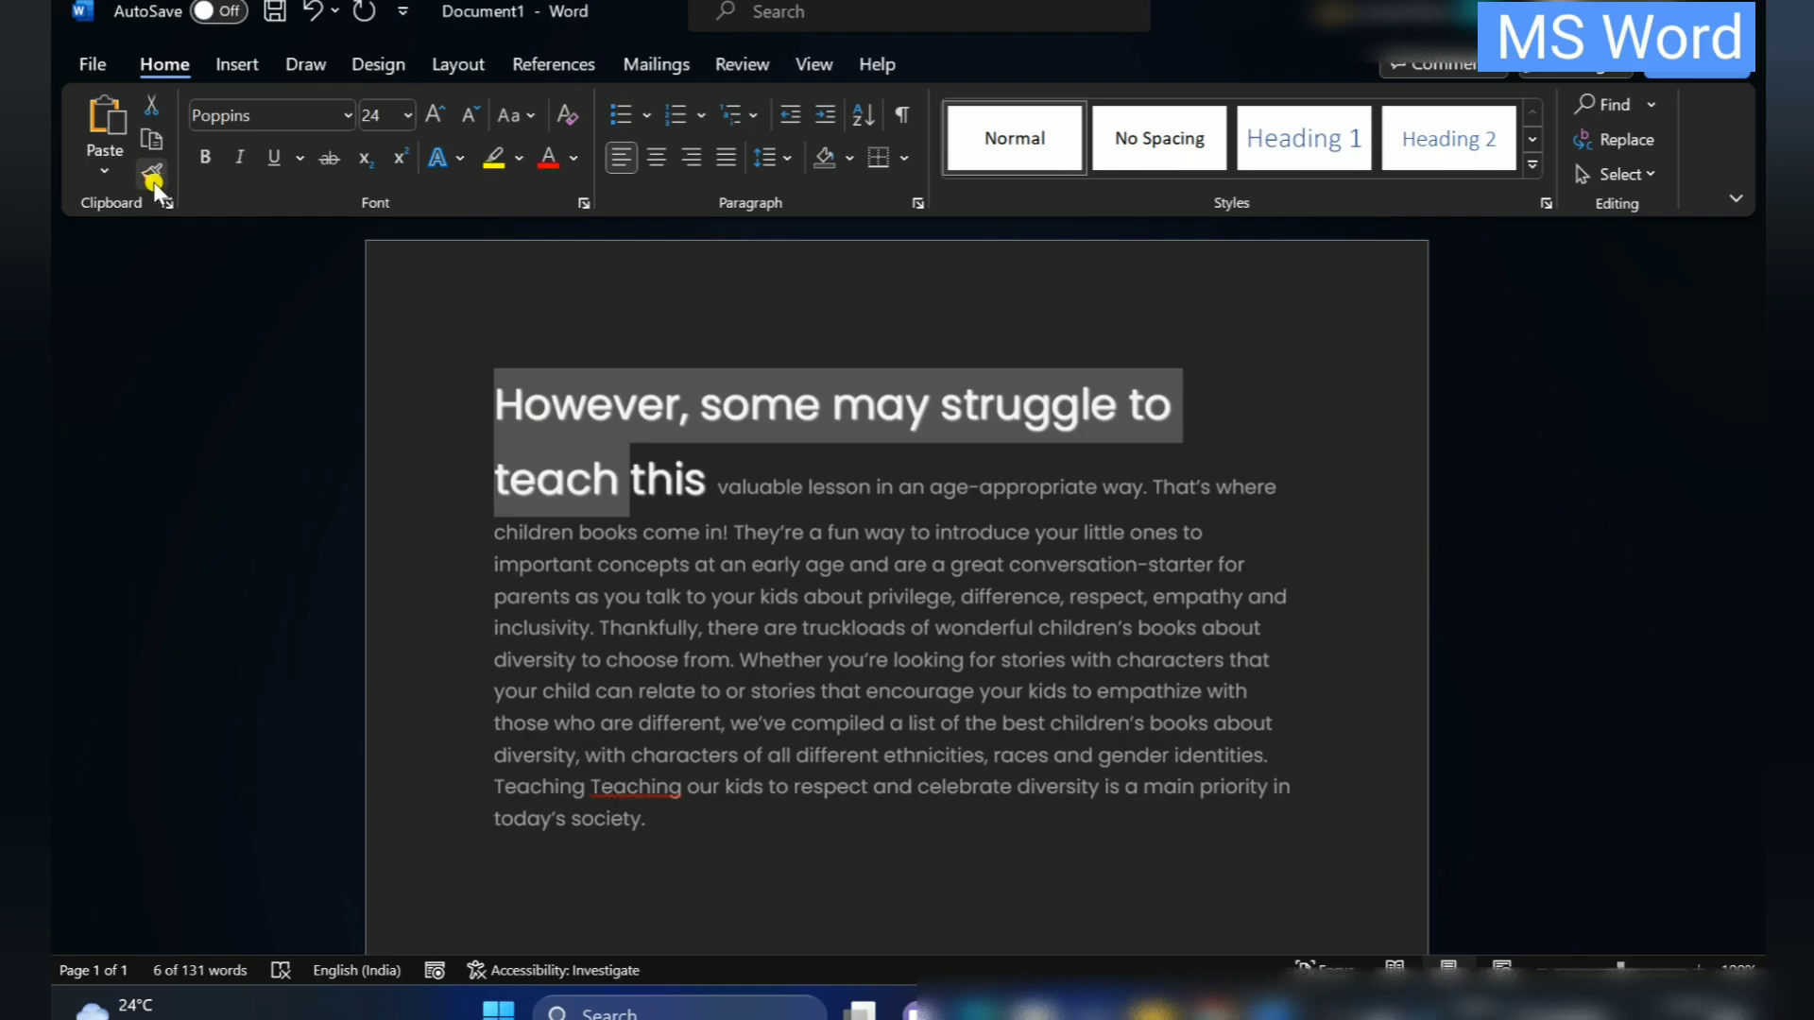
pyautogui.click(830, 628)
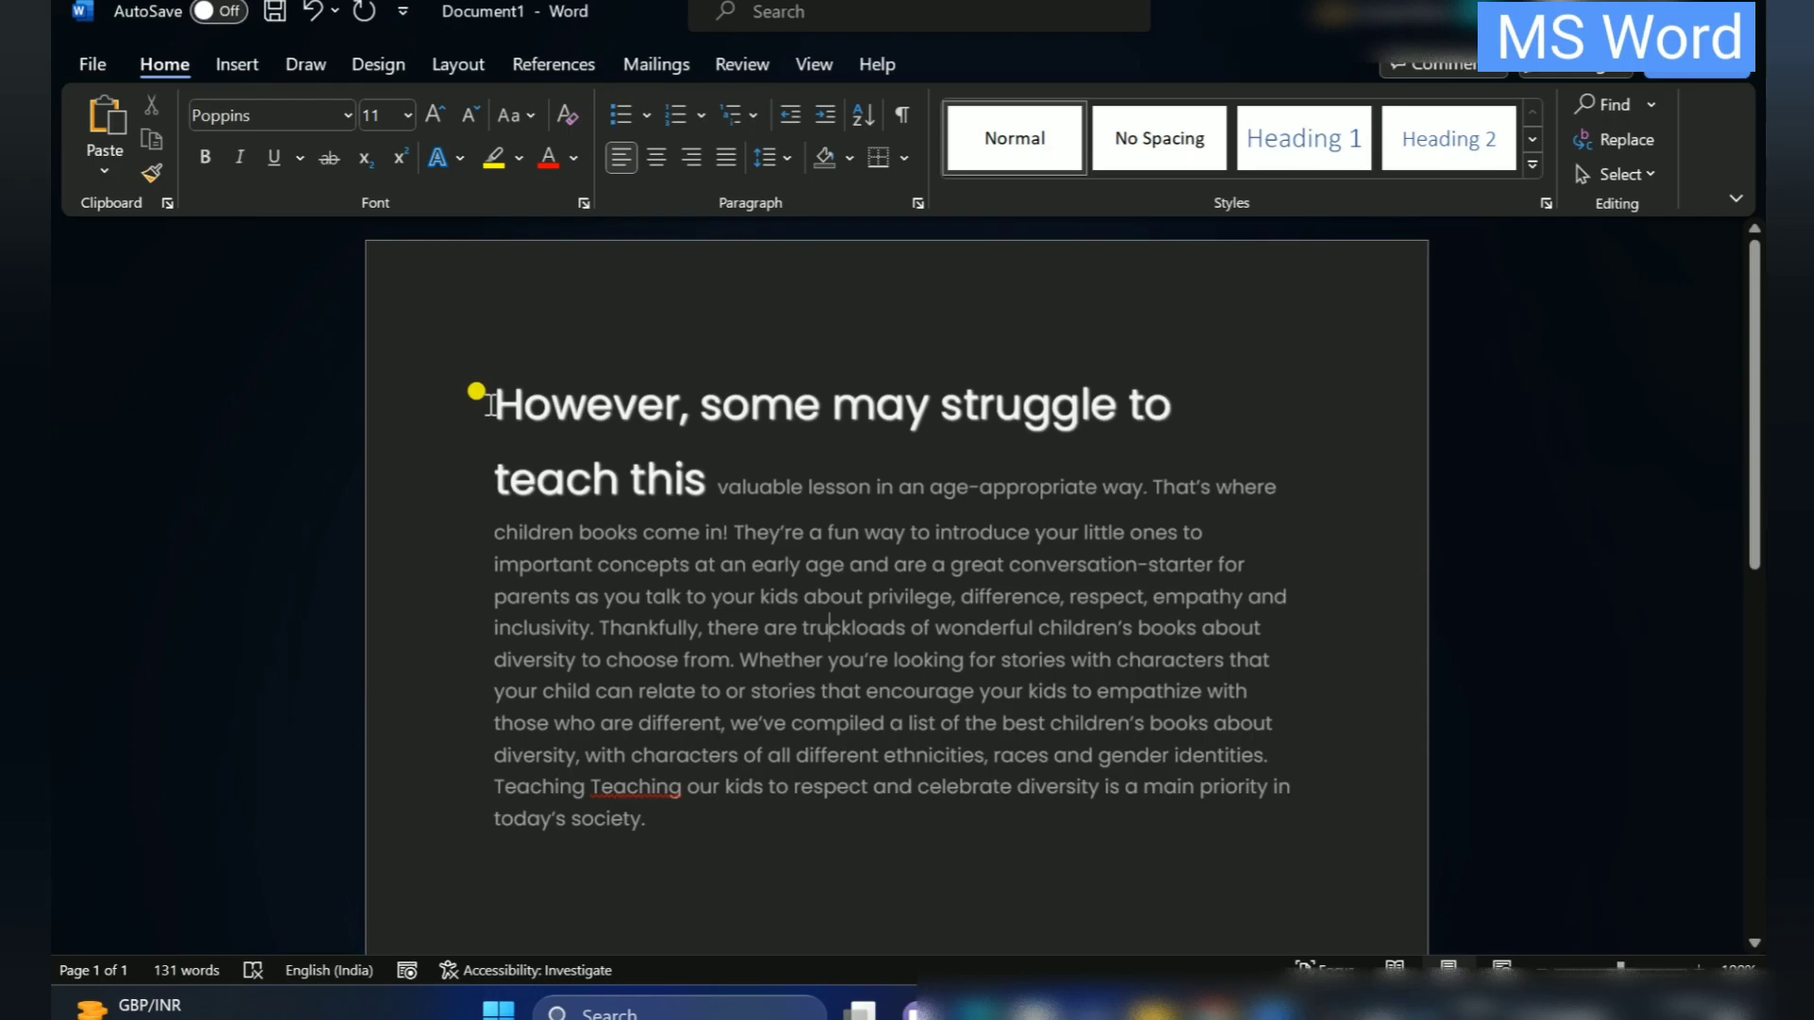
pyautogui.moveTo(492, 404); pyautogui.dragTo(1066, 413)
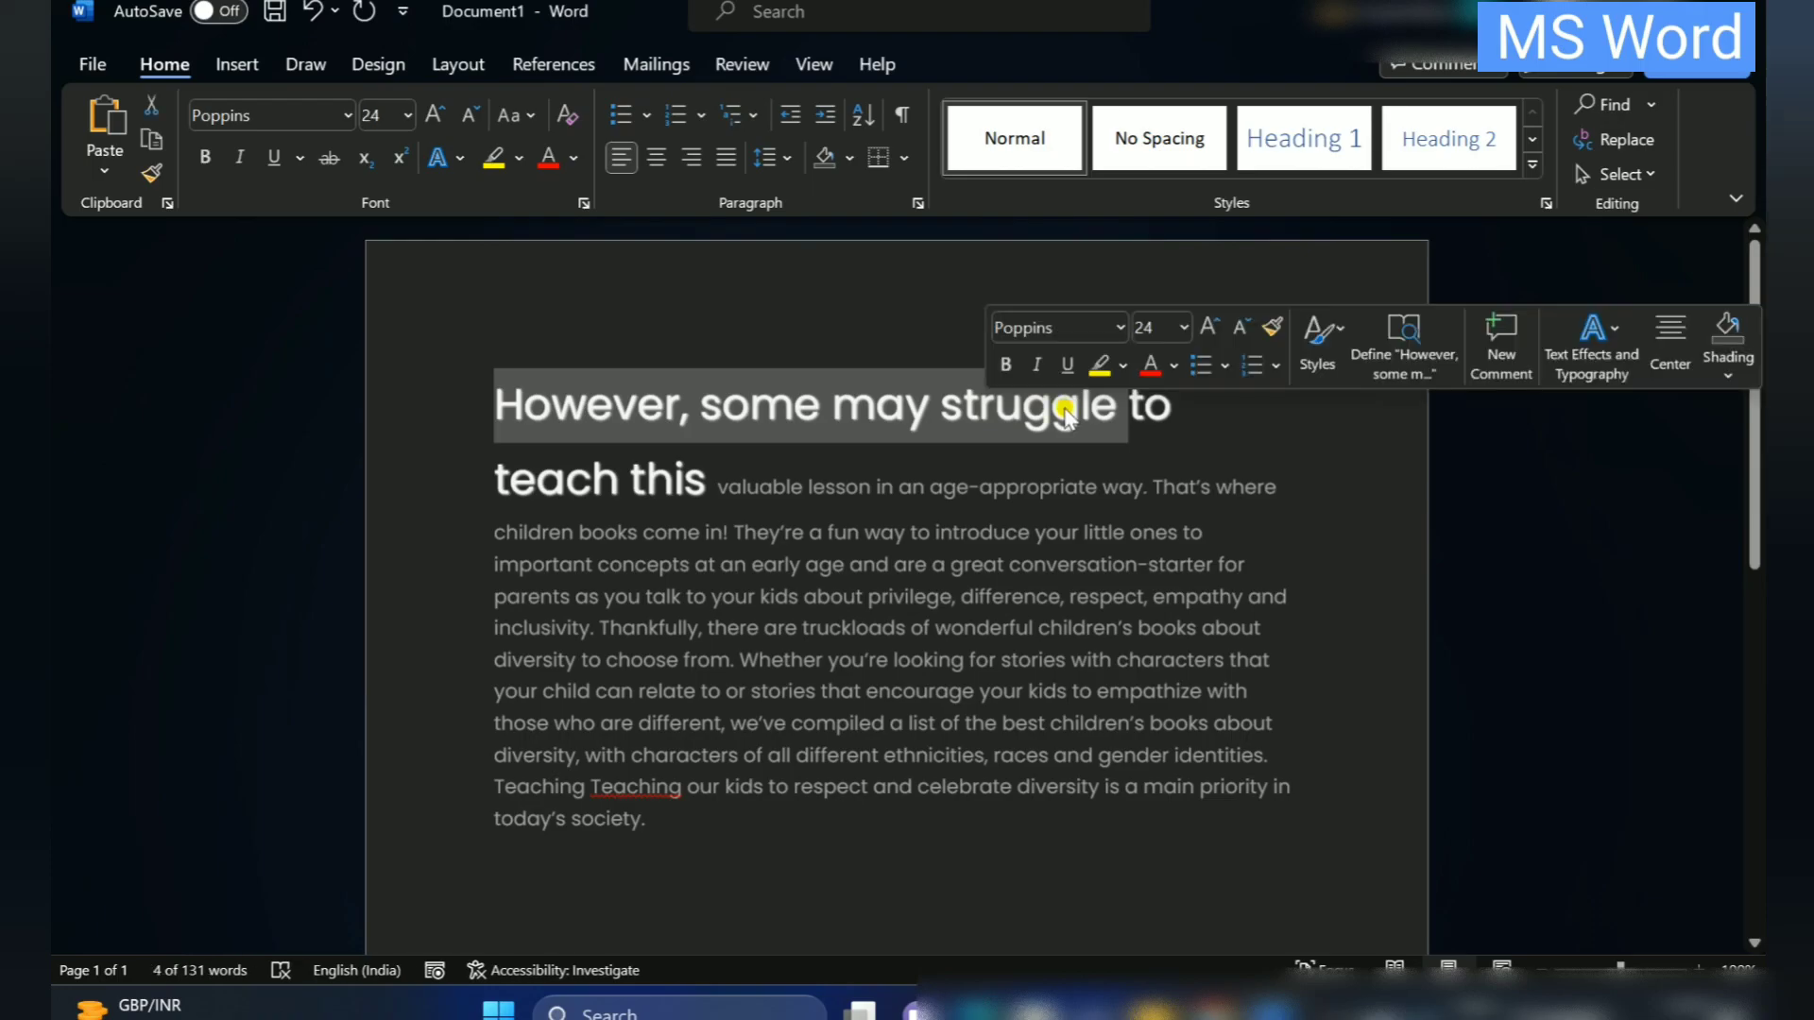
pyautogui.click(154, 174)
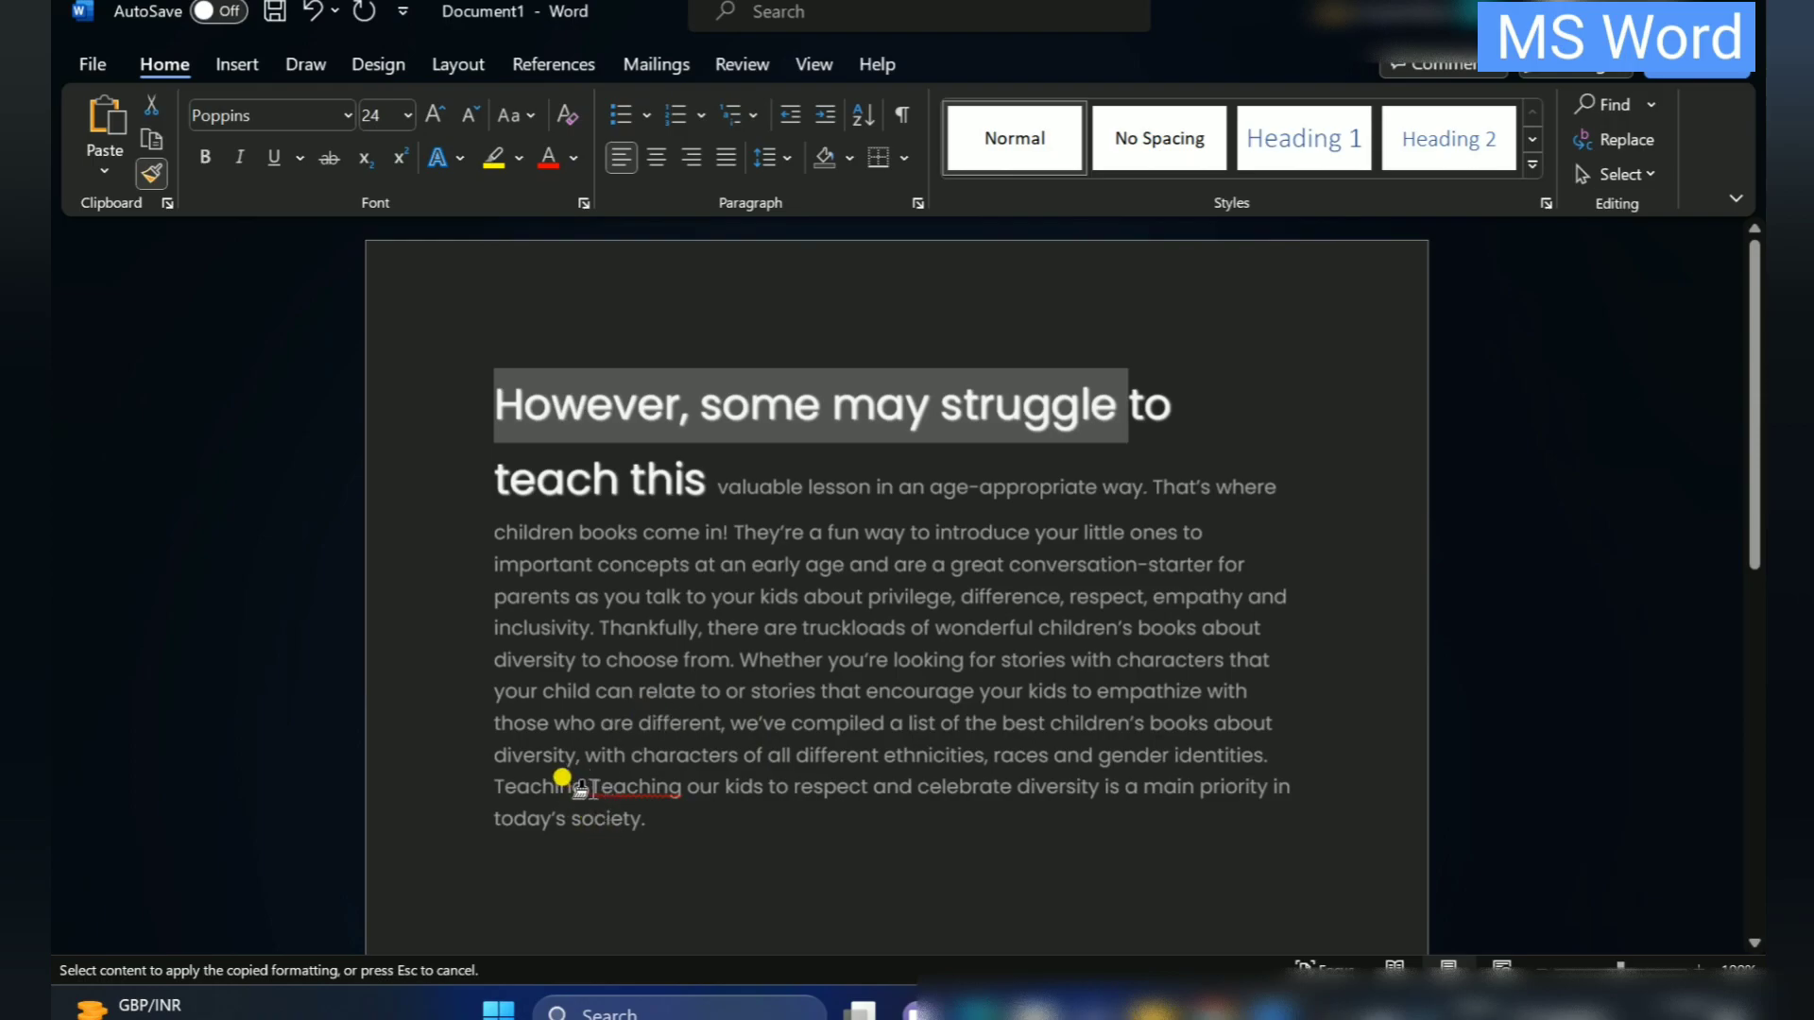
pyautogui.moveTo(588, 787); pyautogui.dragTo(649, 822)
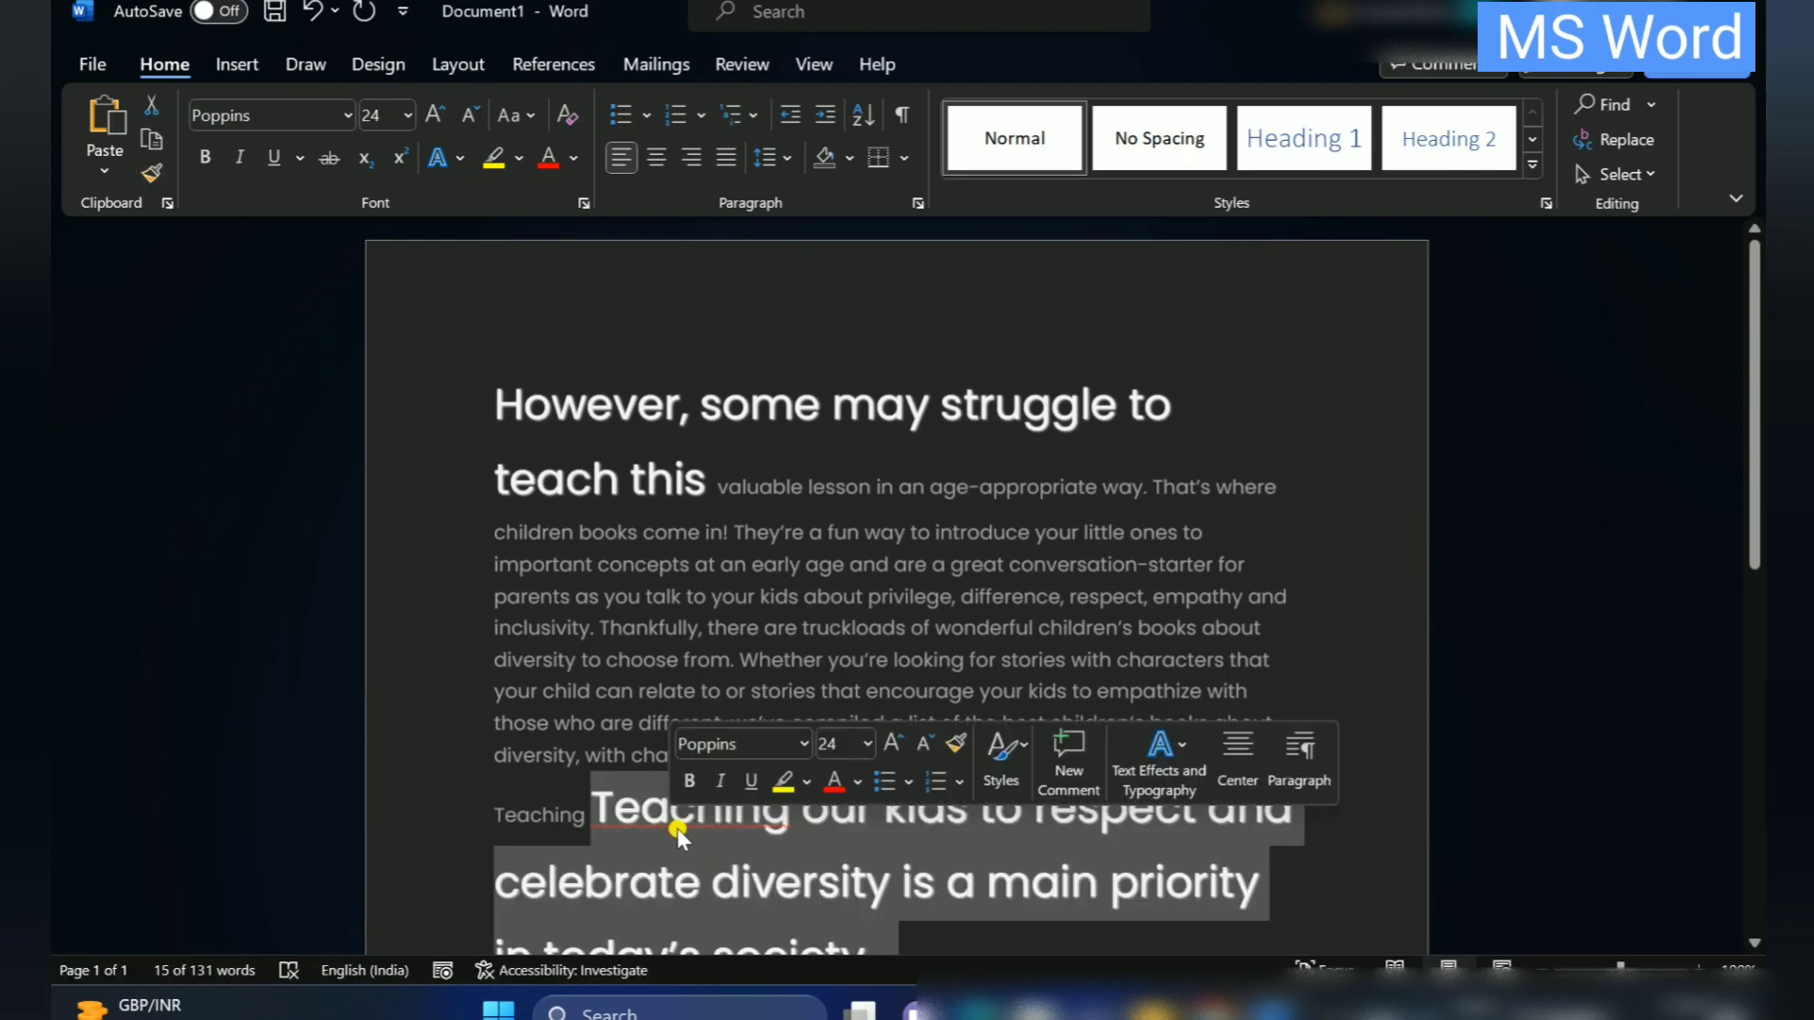
pyautogui.scroll(-2, 680, 841)
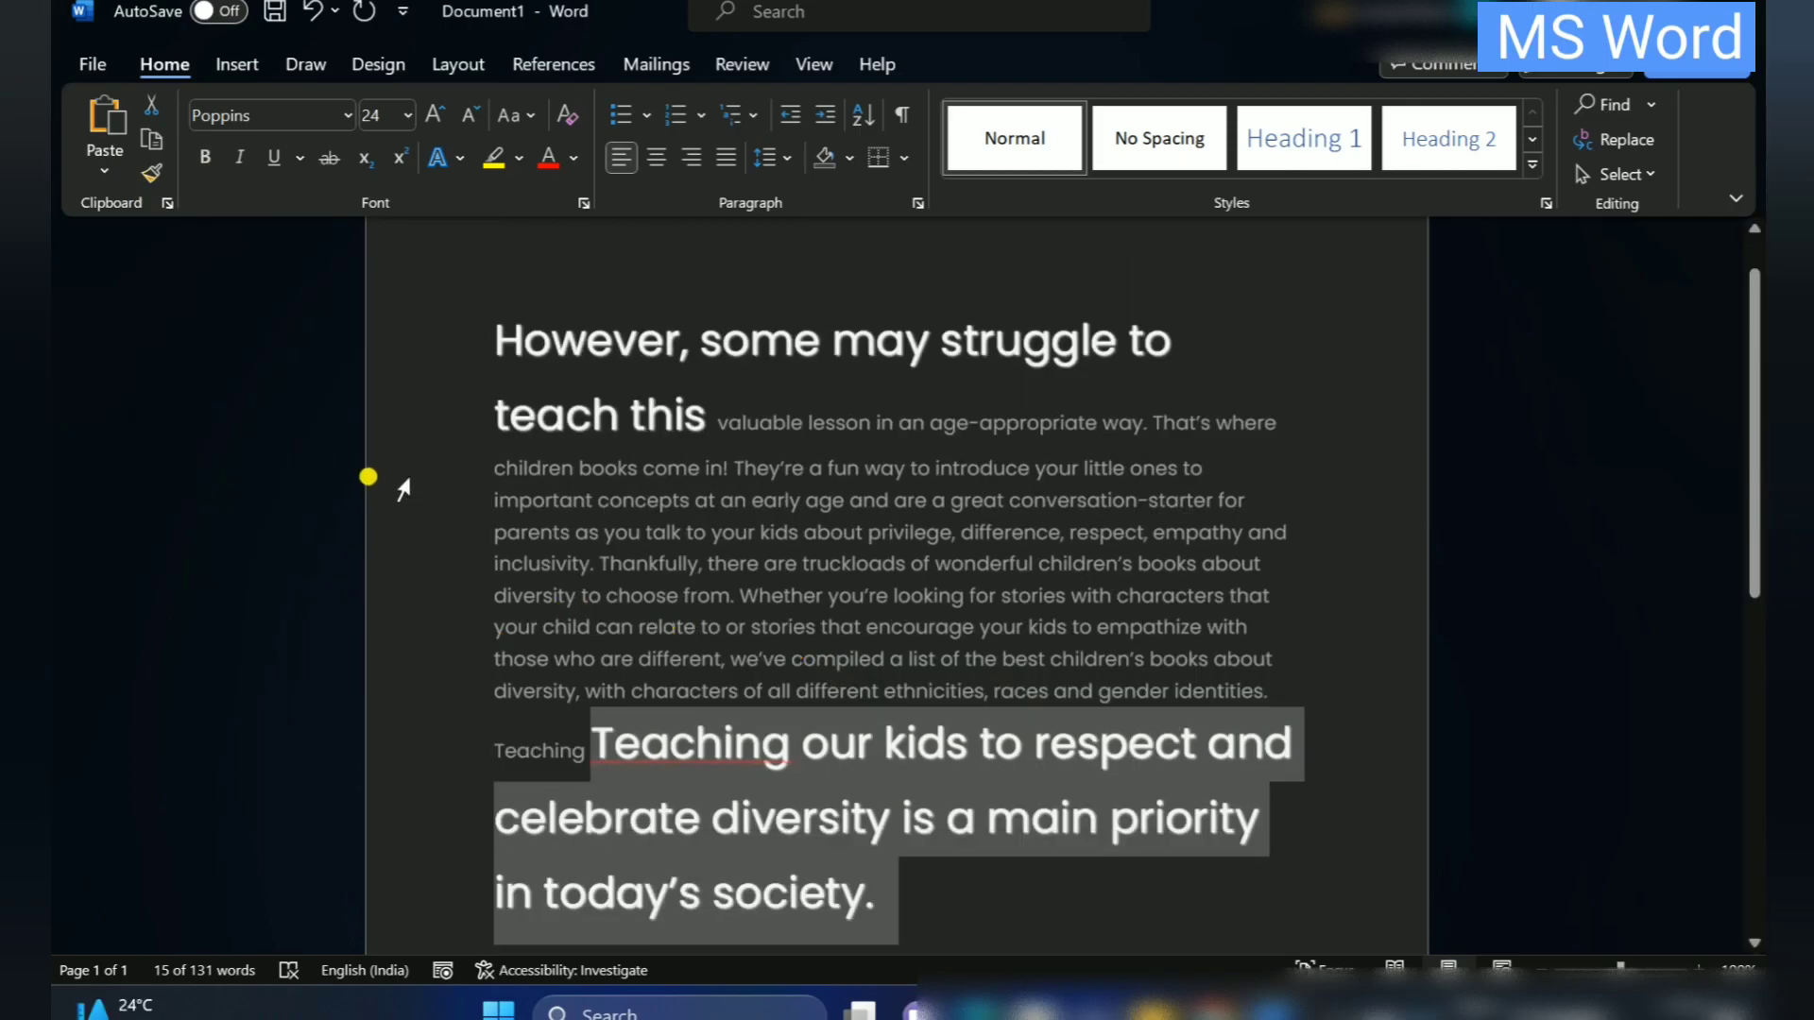
# Add the heading "MY SELF" on a new line above the paragraph
pyautogui.scroll(1, 790, 579)
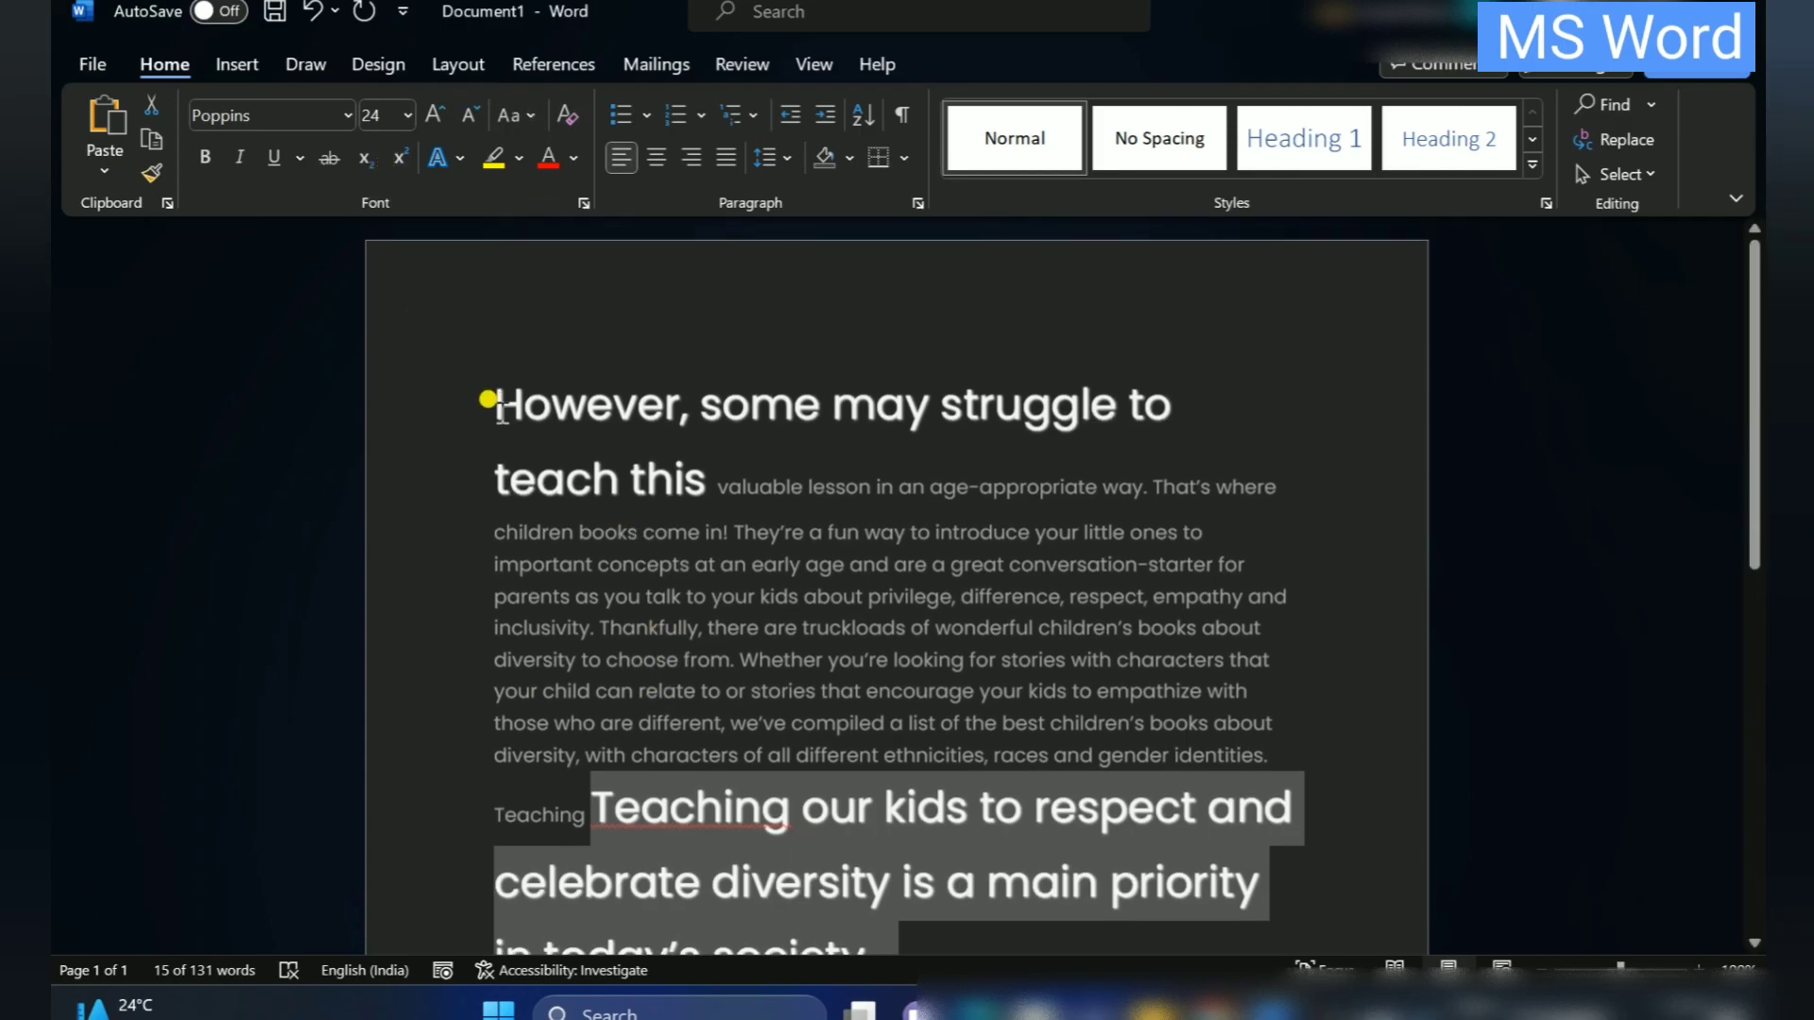
pyautogui.click(494, 406)
pyautogui.press('Return')
pyautogui.write('MY S')
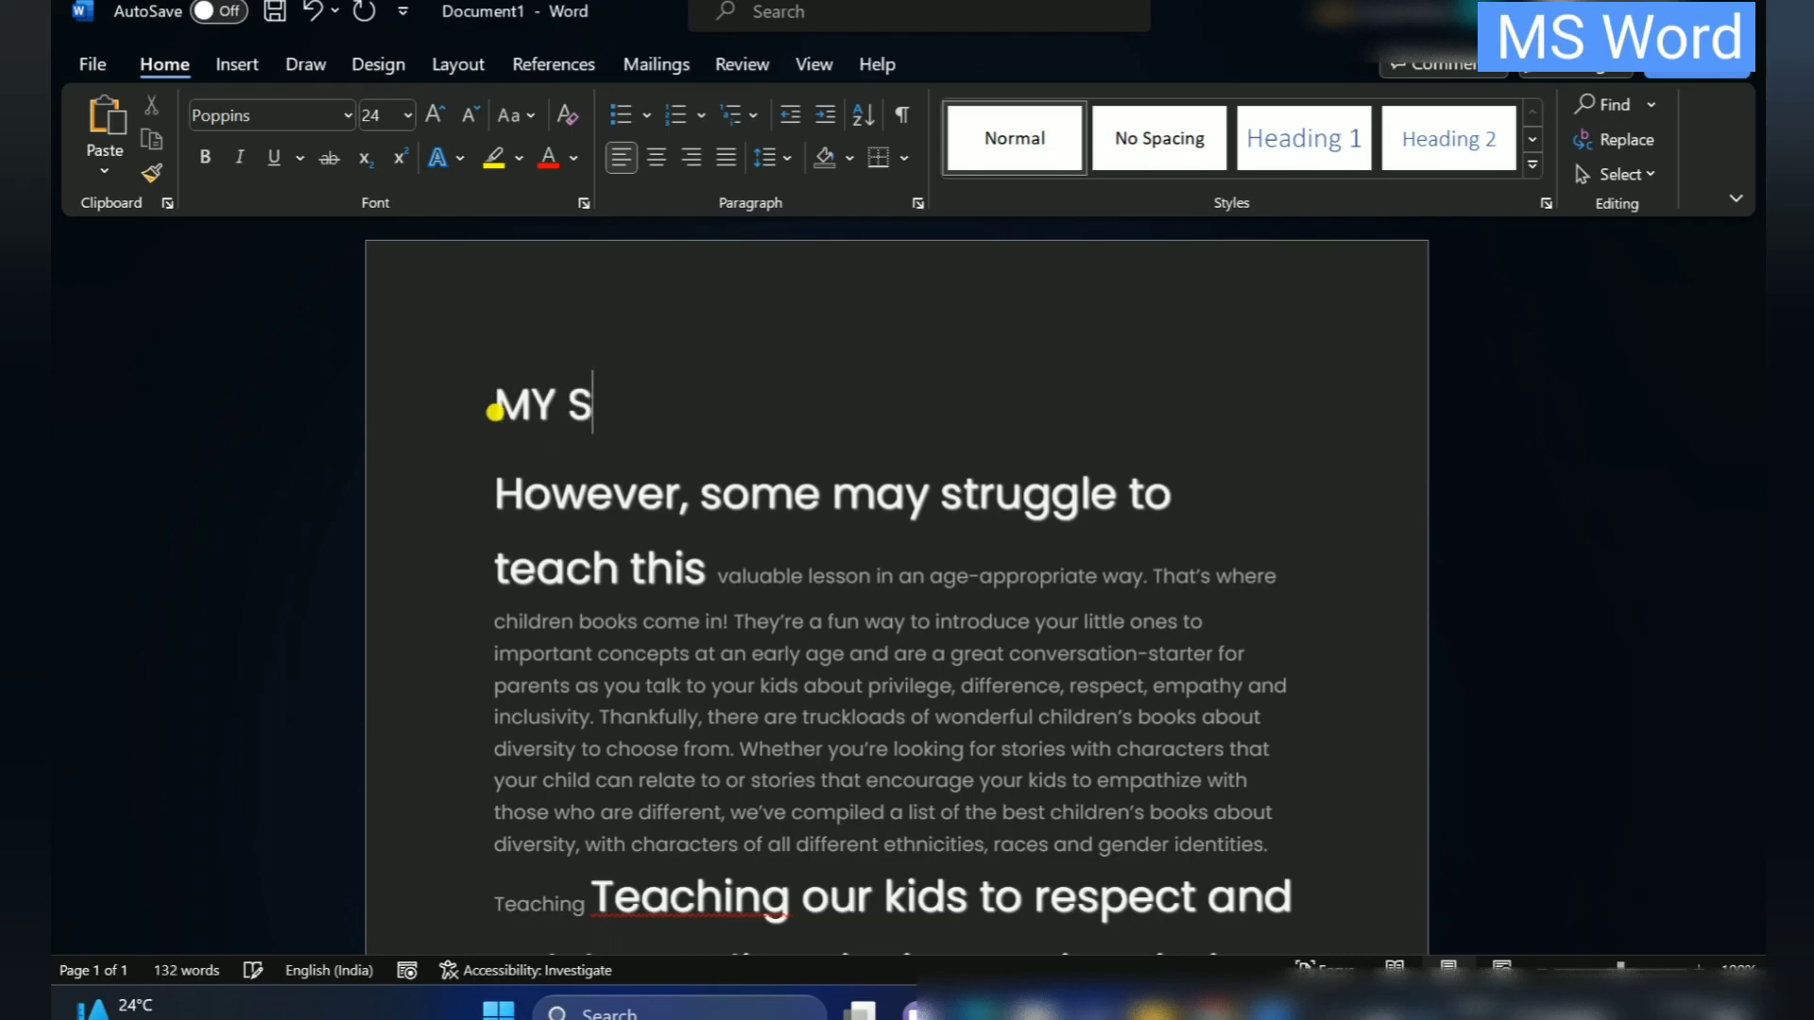
pyautogui.write('ELF')
# Clear all formatting from the "MY SELF" heading and deselect it
pyautogui.tripleClick(504, 401)
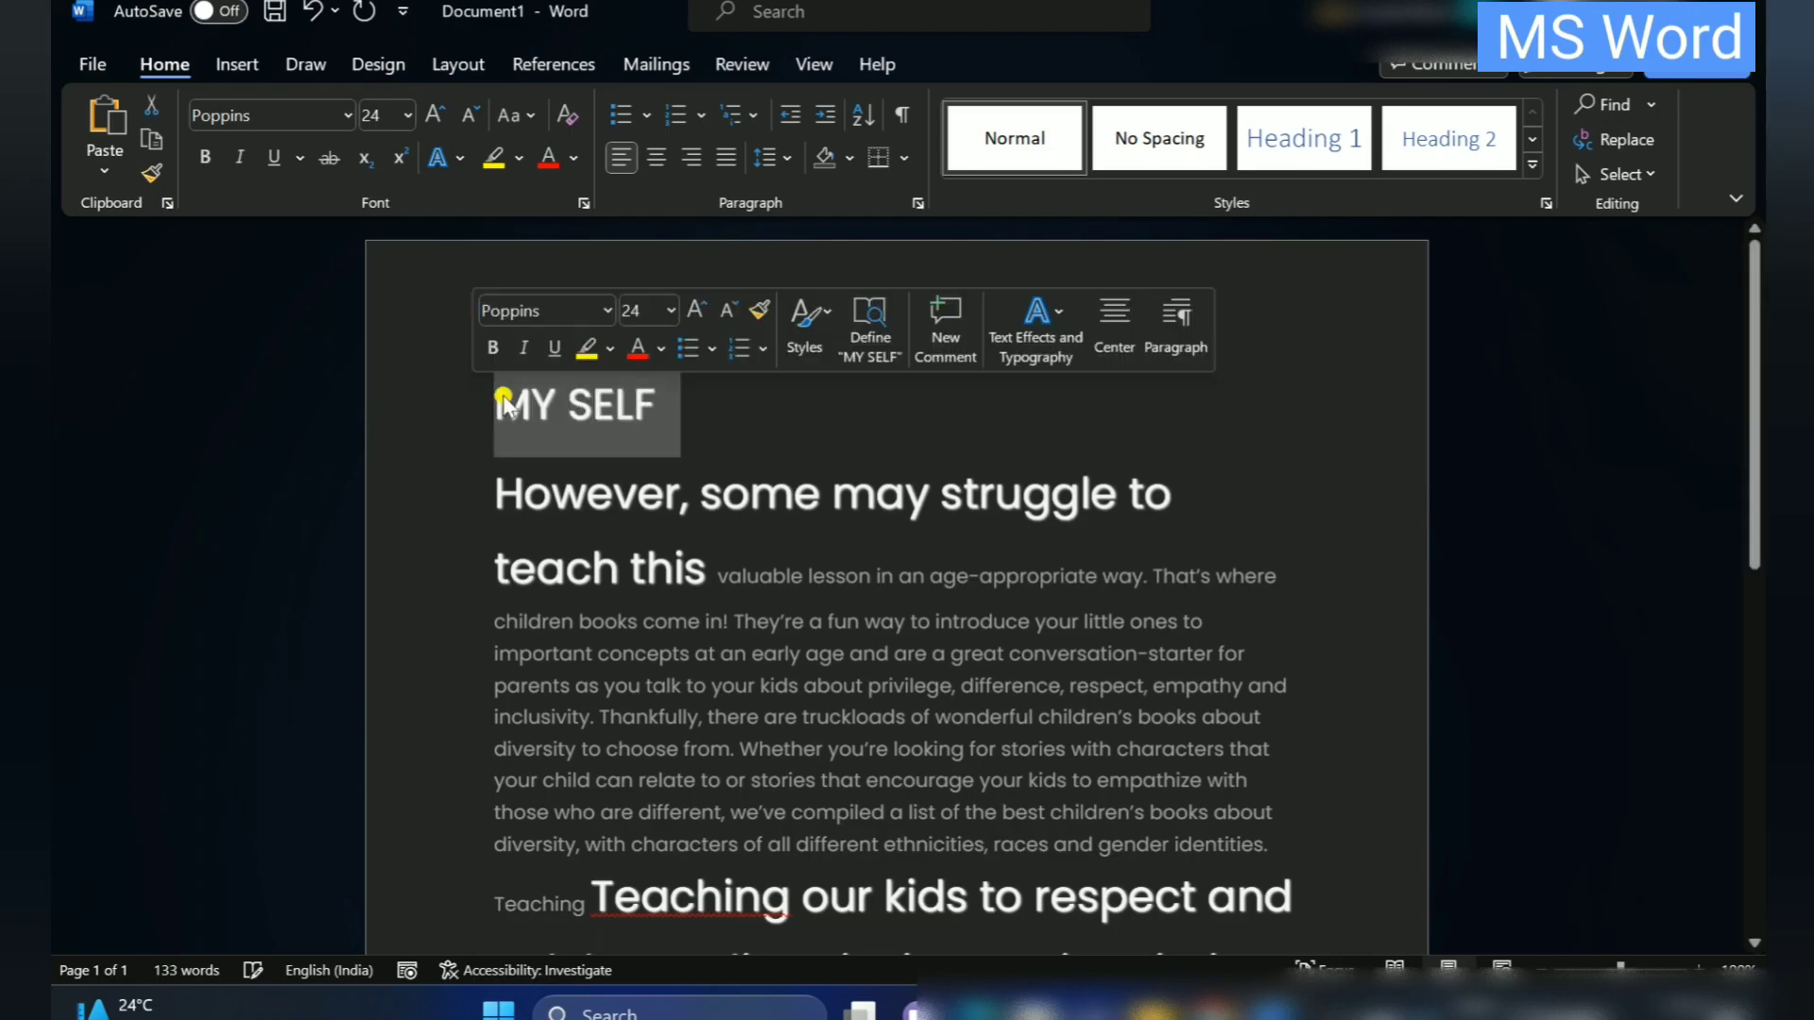
pyautogui.click(567, 114)
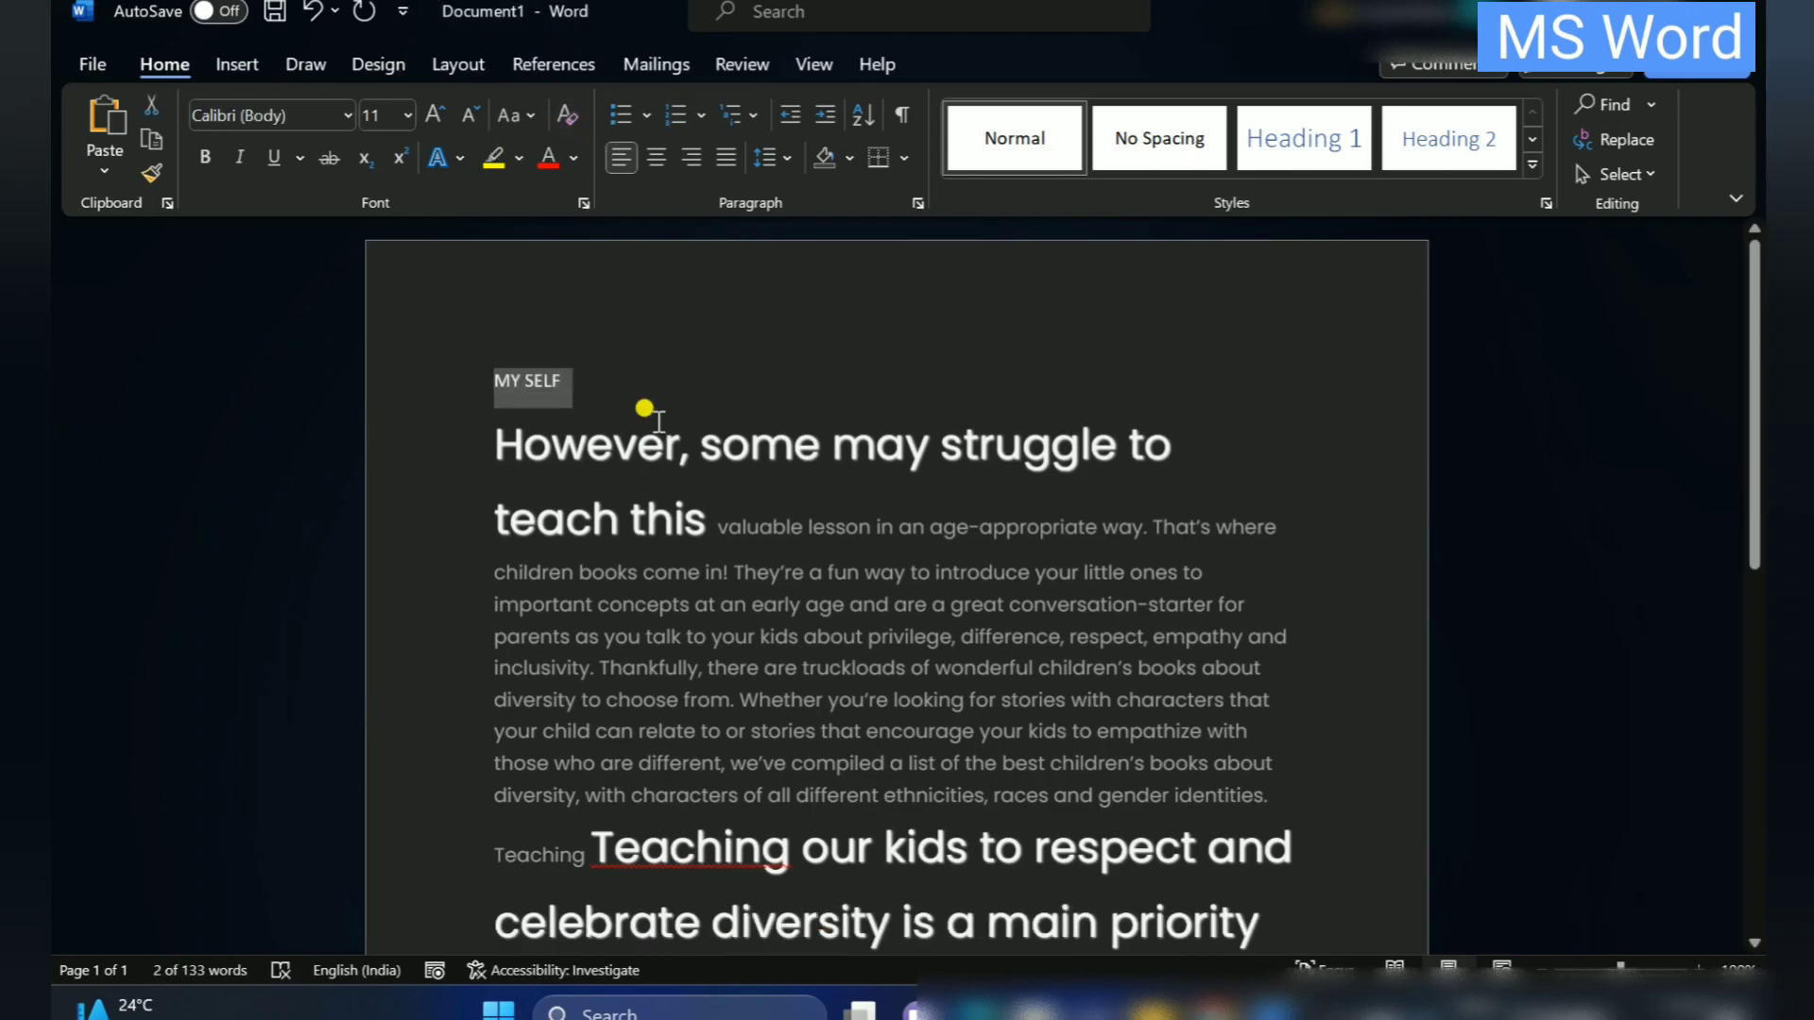
pyautogui.hotkey('ctrl', 'z')
pyautogui.click(667, 400)
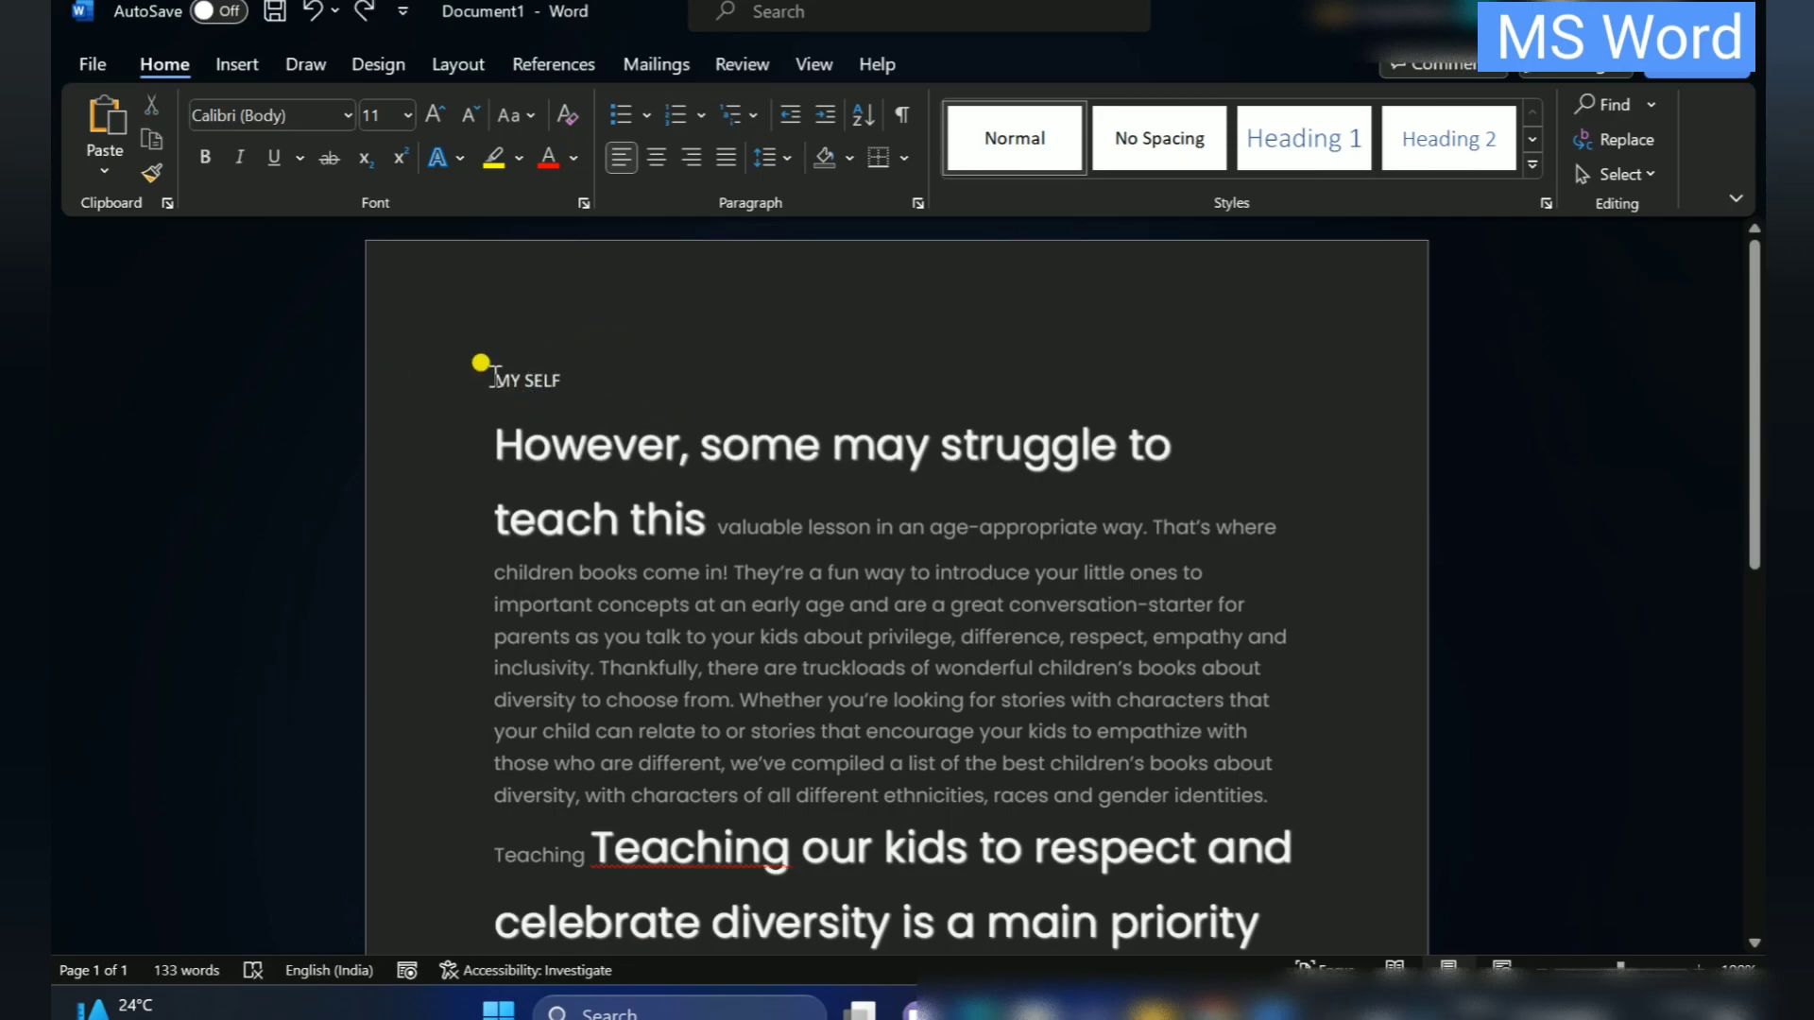
# Centre the "MY SELF" heading and set its font size to 18
pyautogui.click(656, 158)
pyautogui.click(846, 526)
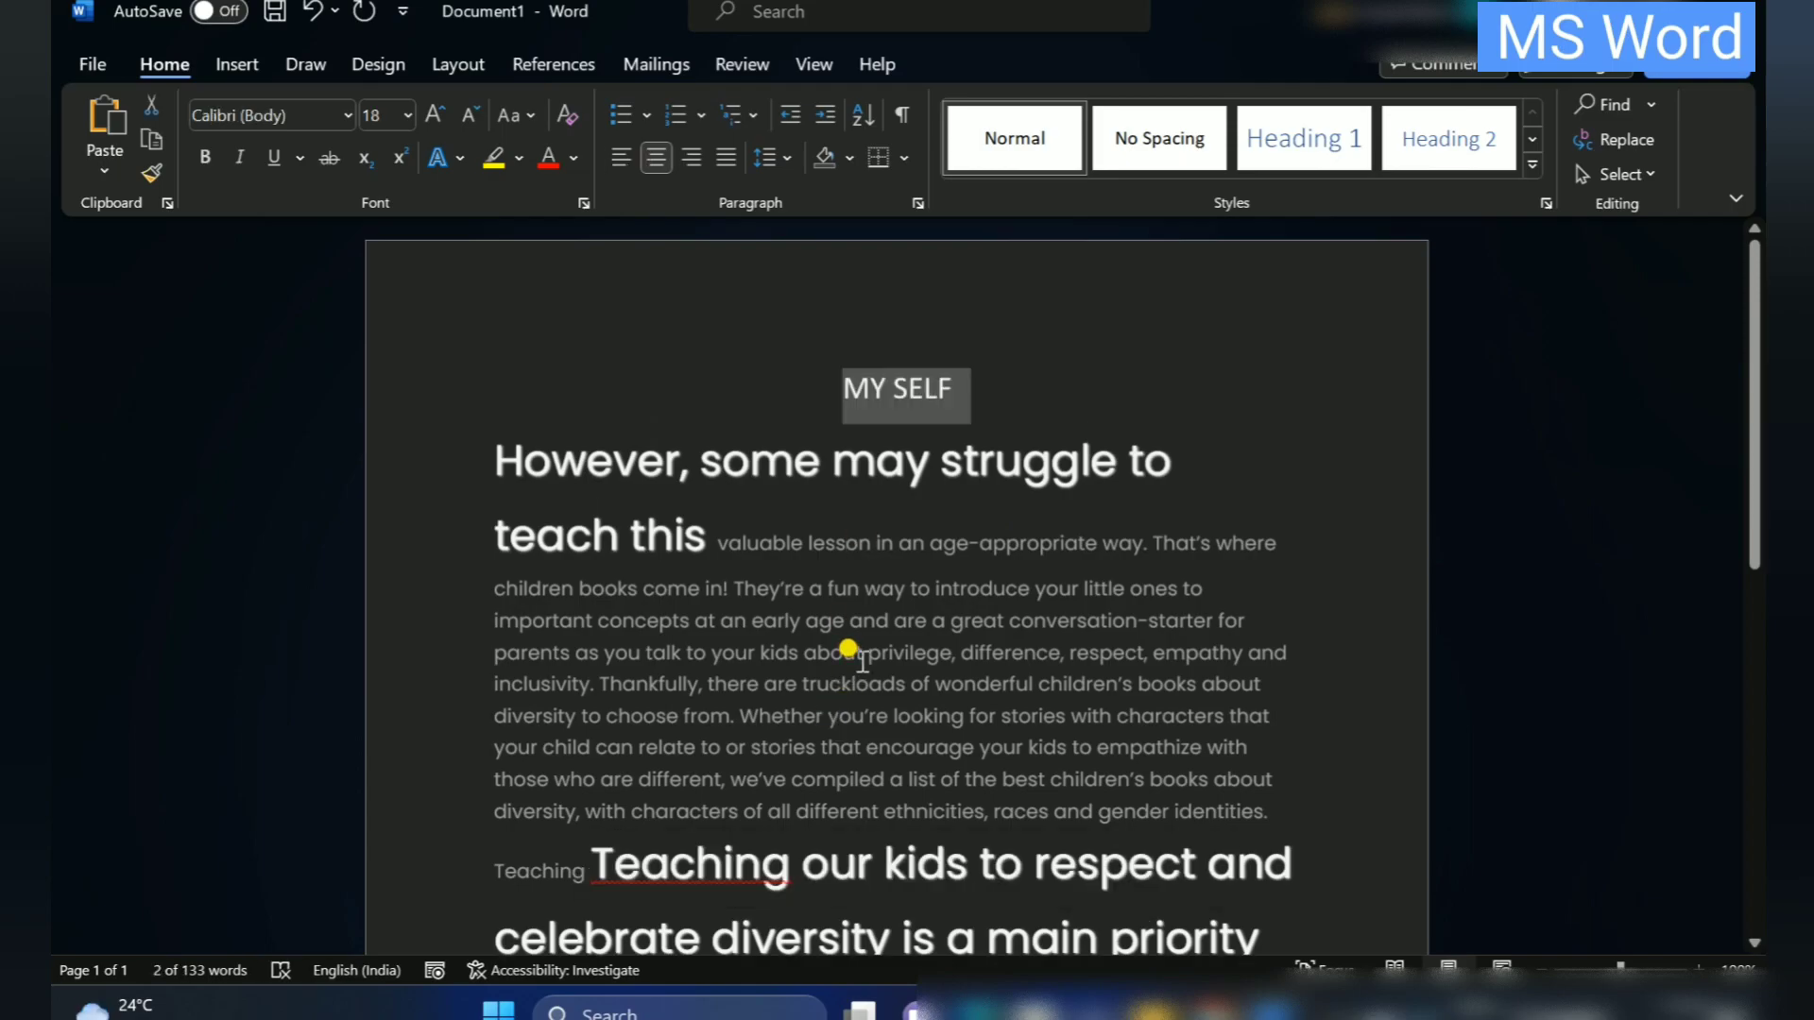
pyautogui.click(844, 651)
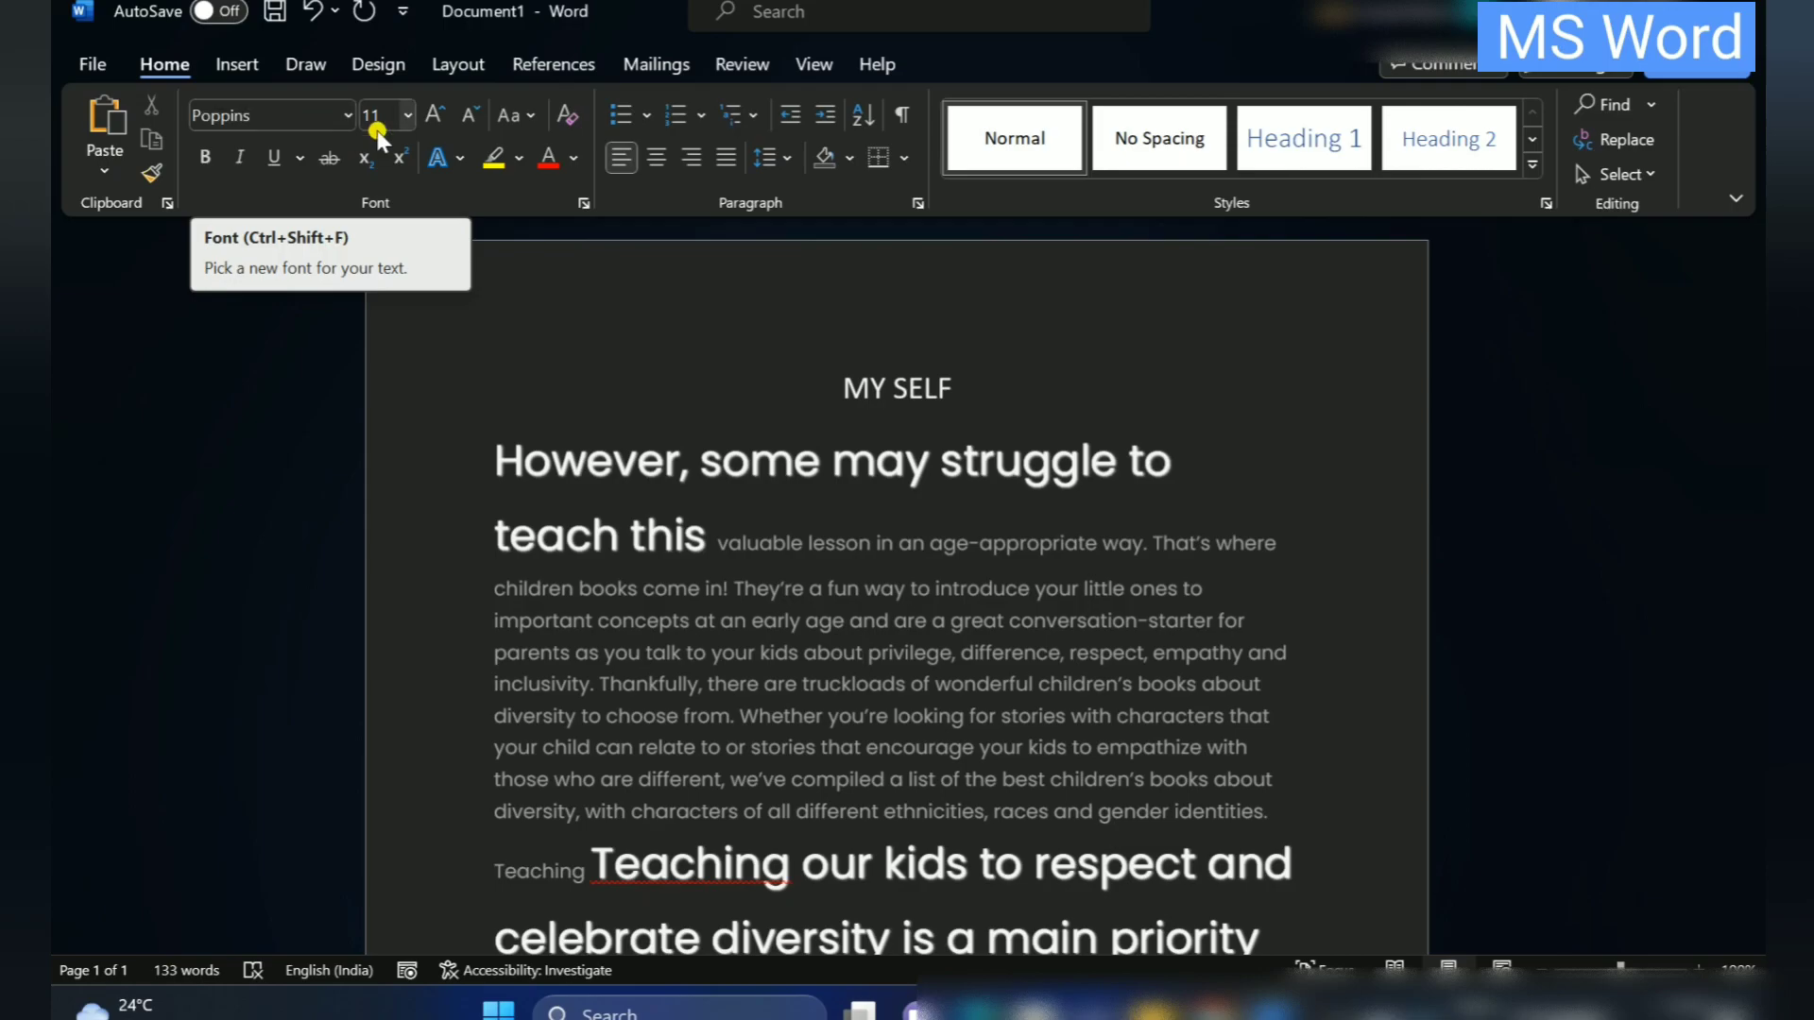
# Browse the available fonts and change the "MY SELF" heading's font to Algerian
pyautogui.click(349, 120)
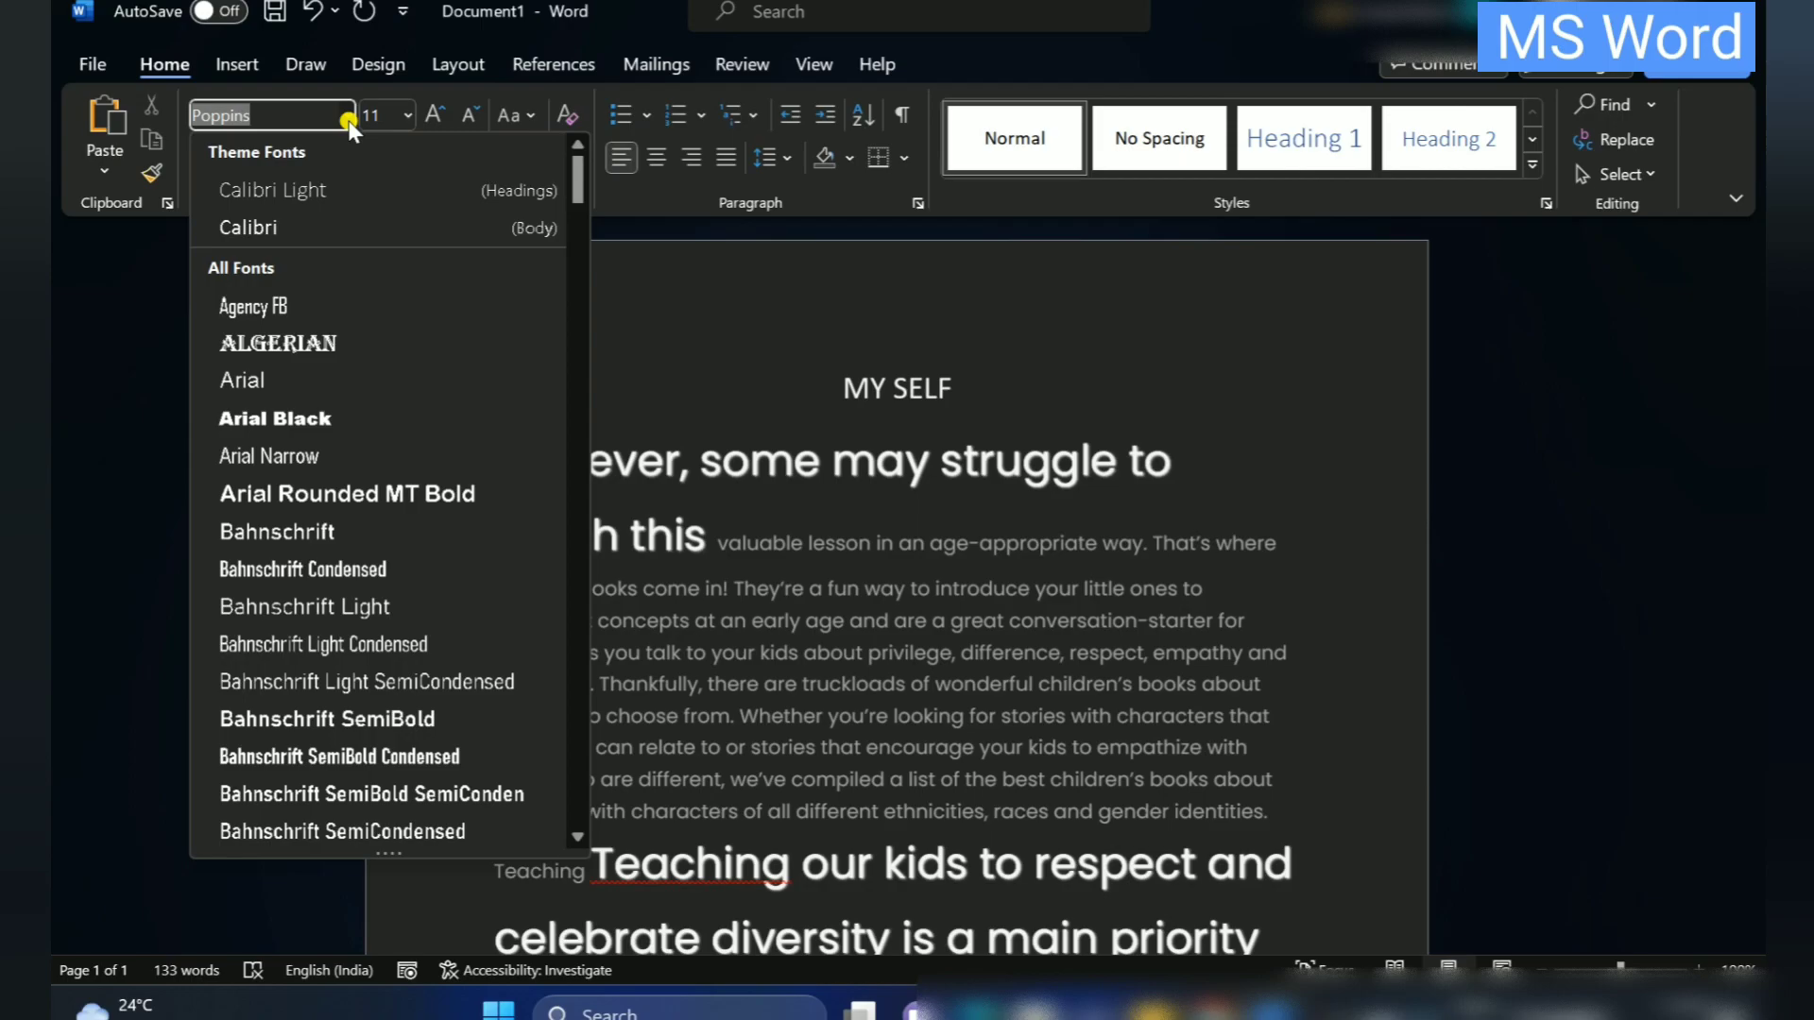
pyautogui.click(843, 391)
pyautogui.moveTo(843, 387); pyautogui.dragTo(1024, 392)
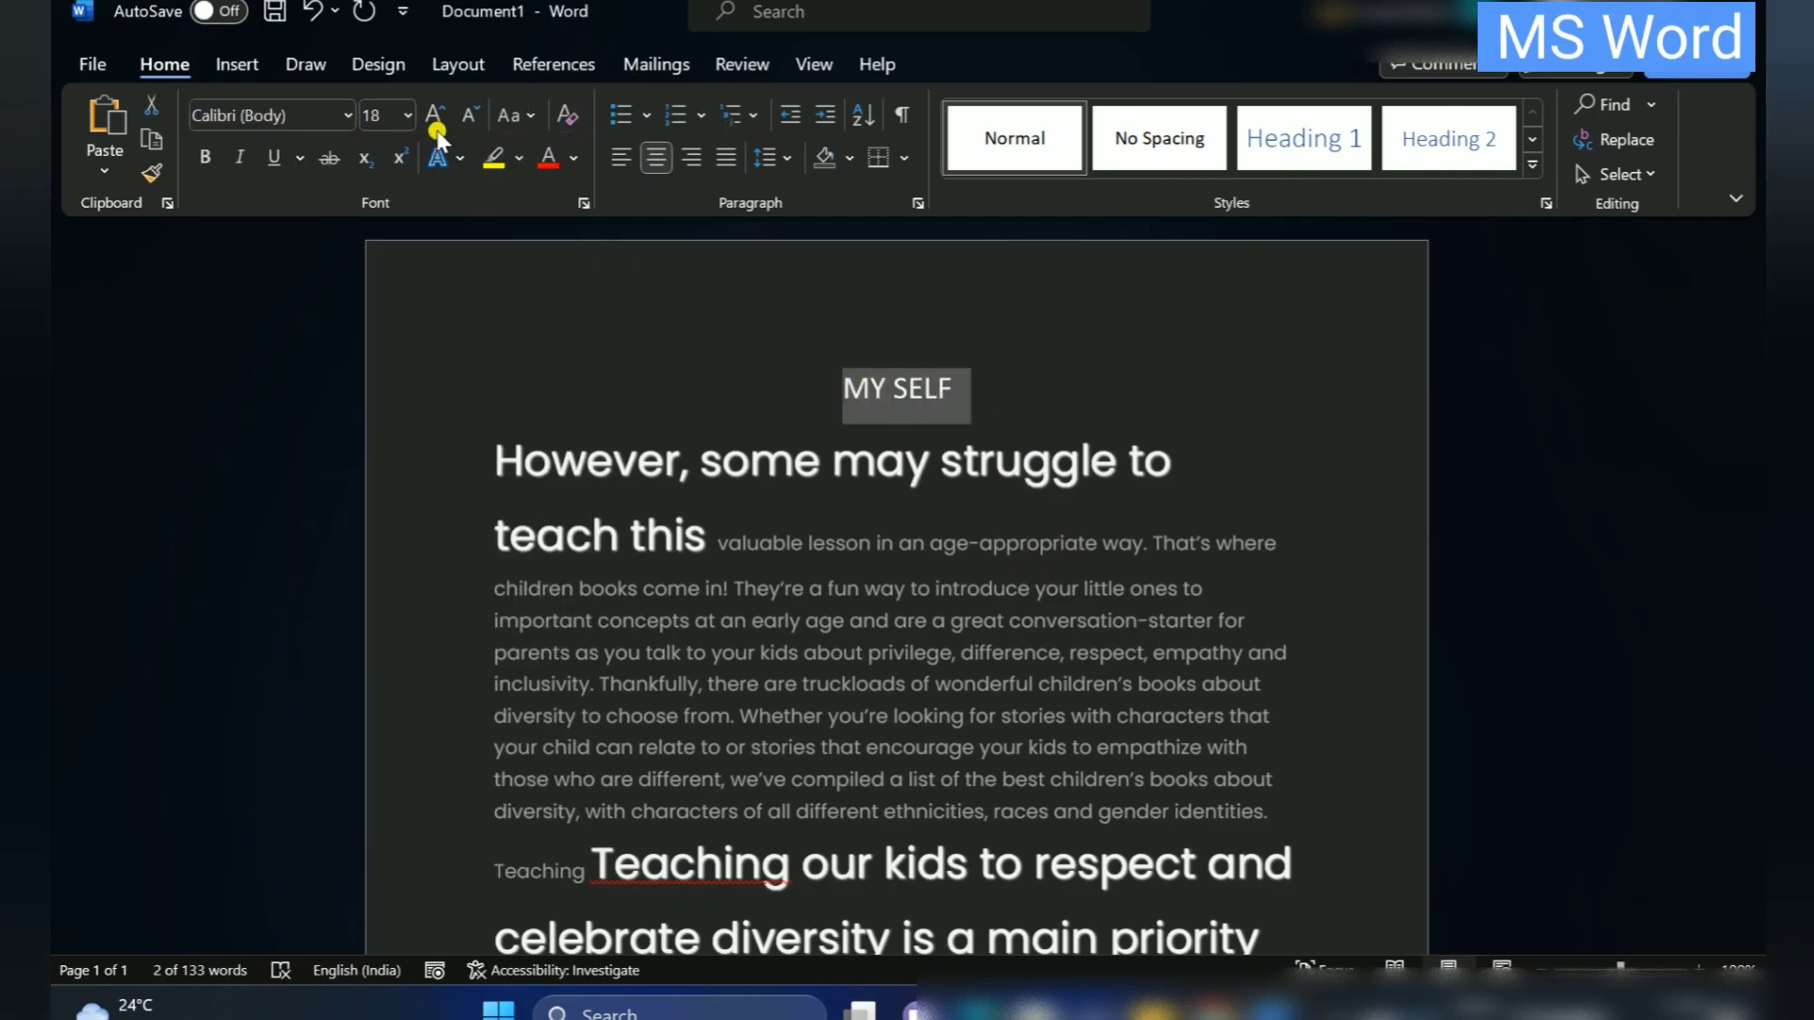
pyautogui.click(353, 117)
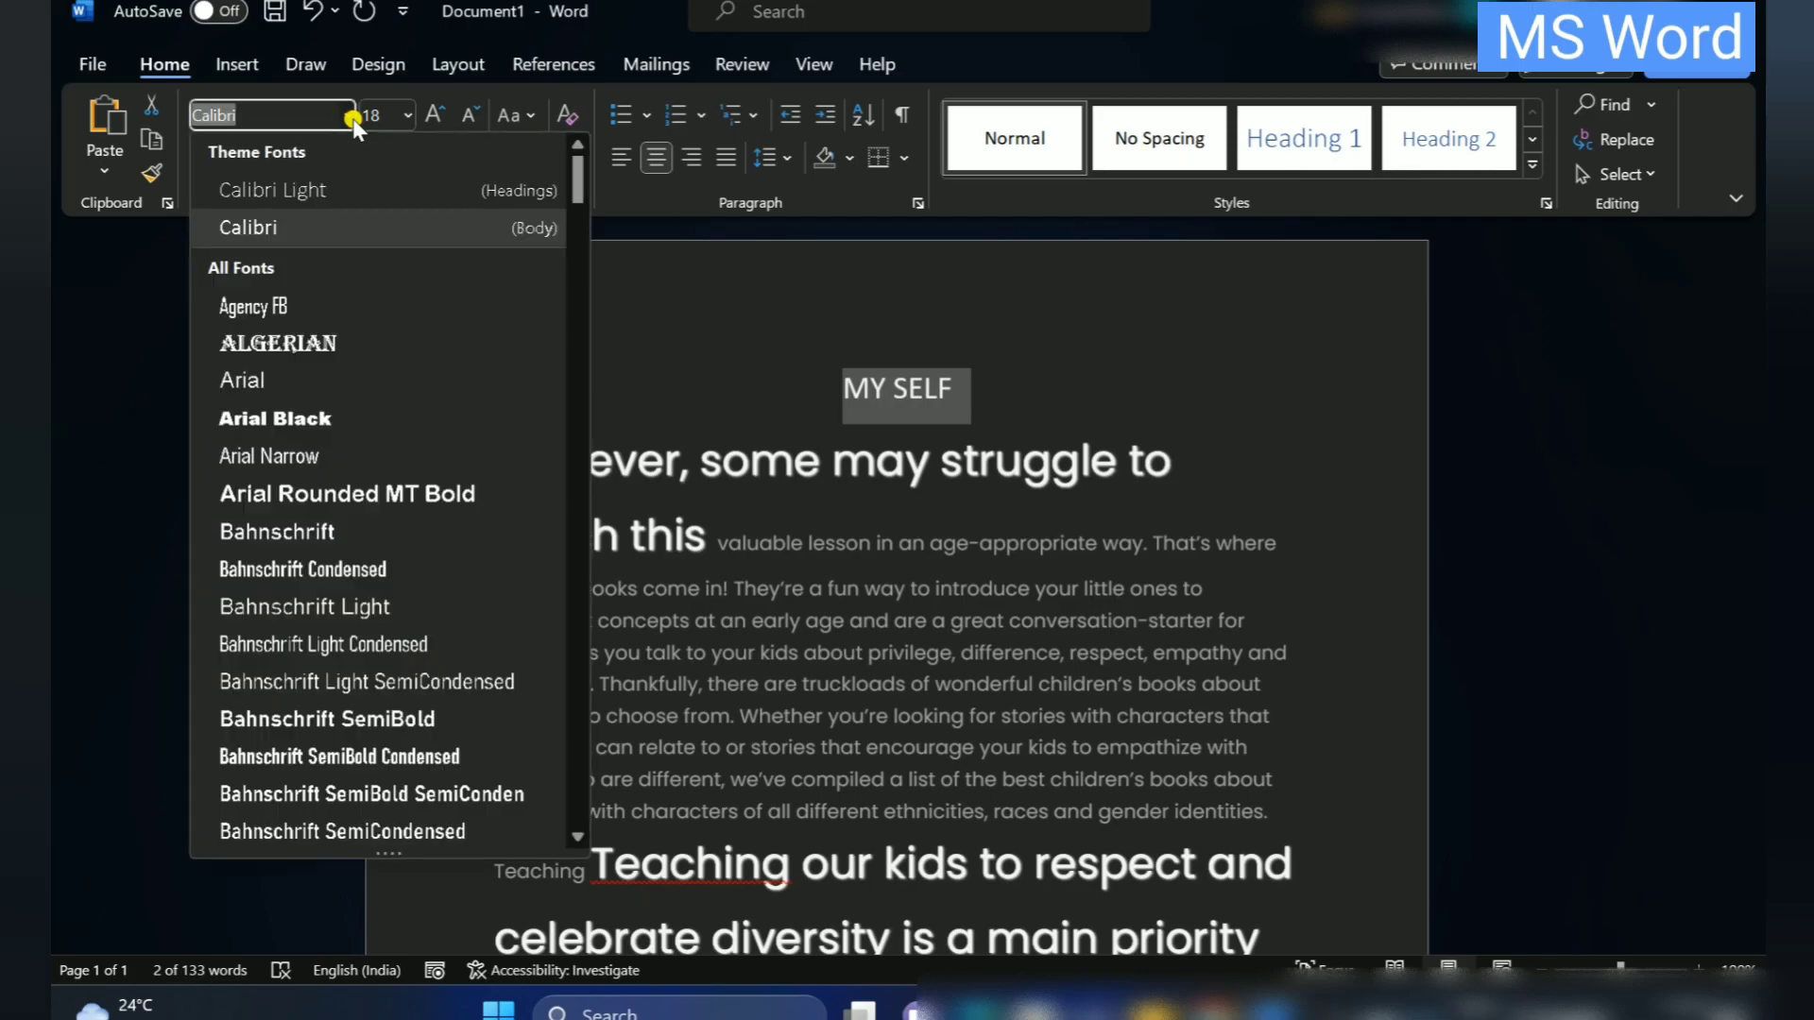
pyautogui.press('Escape')
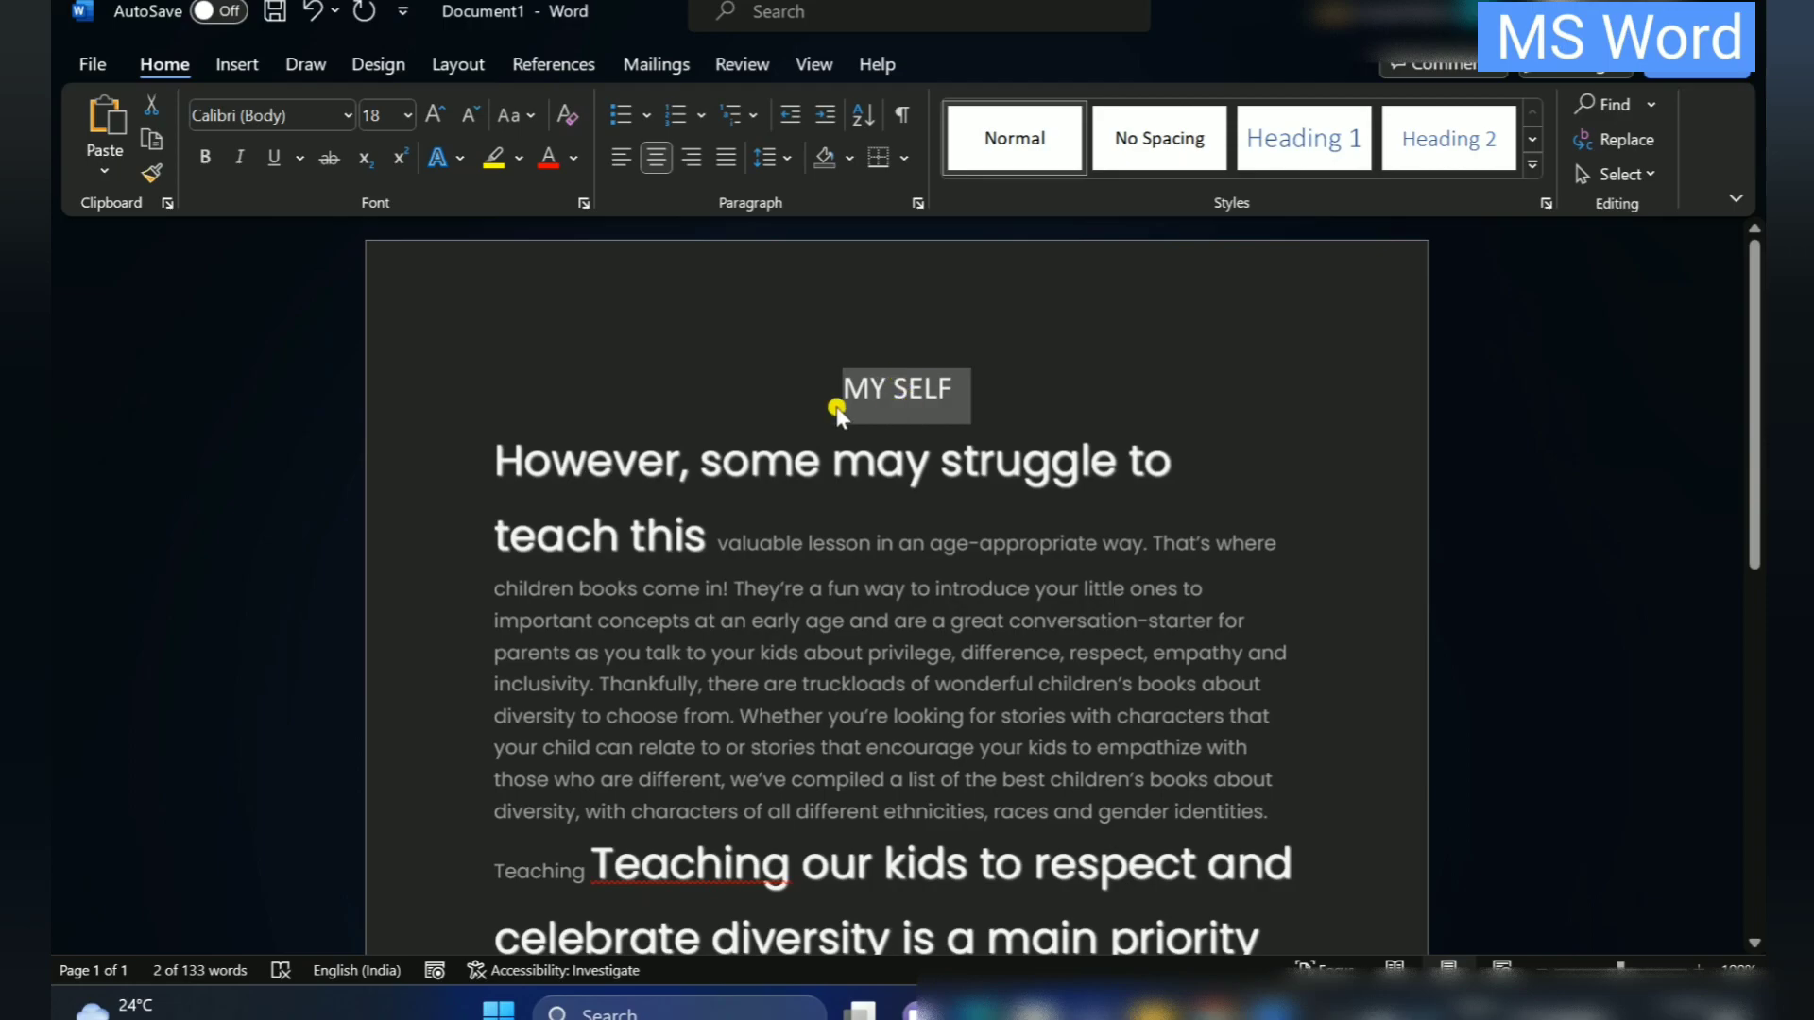
pyautogui.click(344, 114)
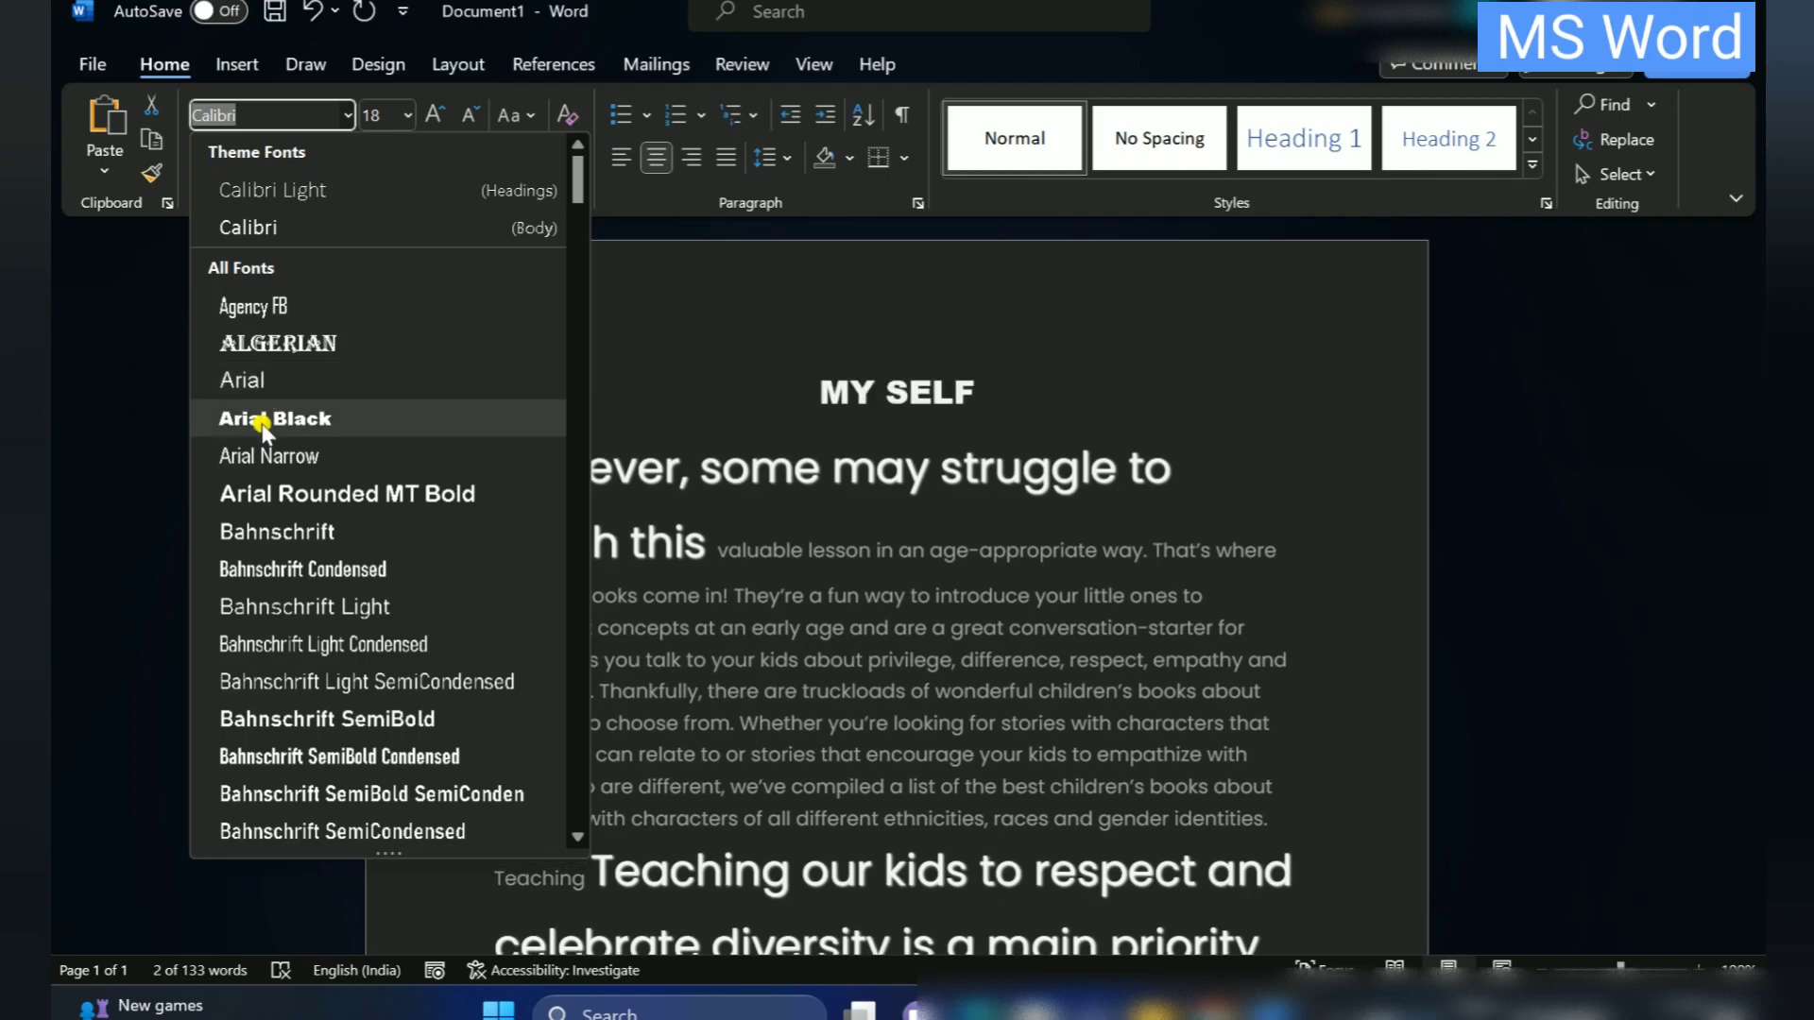
pyautogui.scroll(-12, 293, 580)
pyautogui.scroll(-7, 298, 577)
pyautogui.scroll(-8, 302, 574)
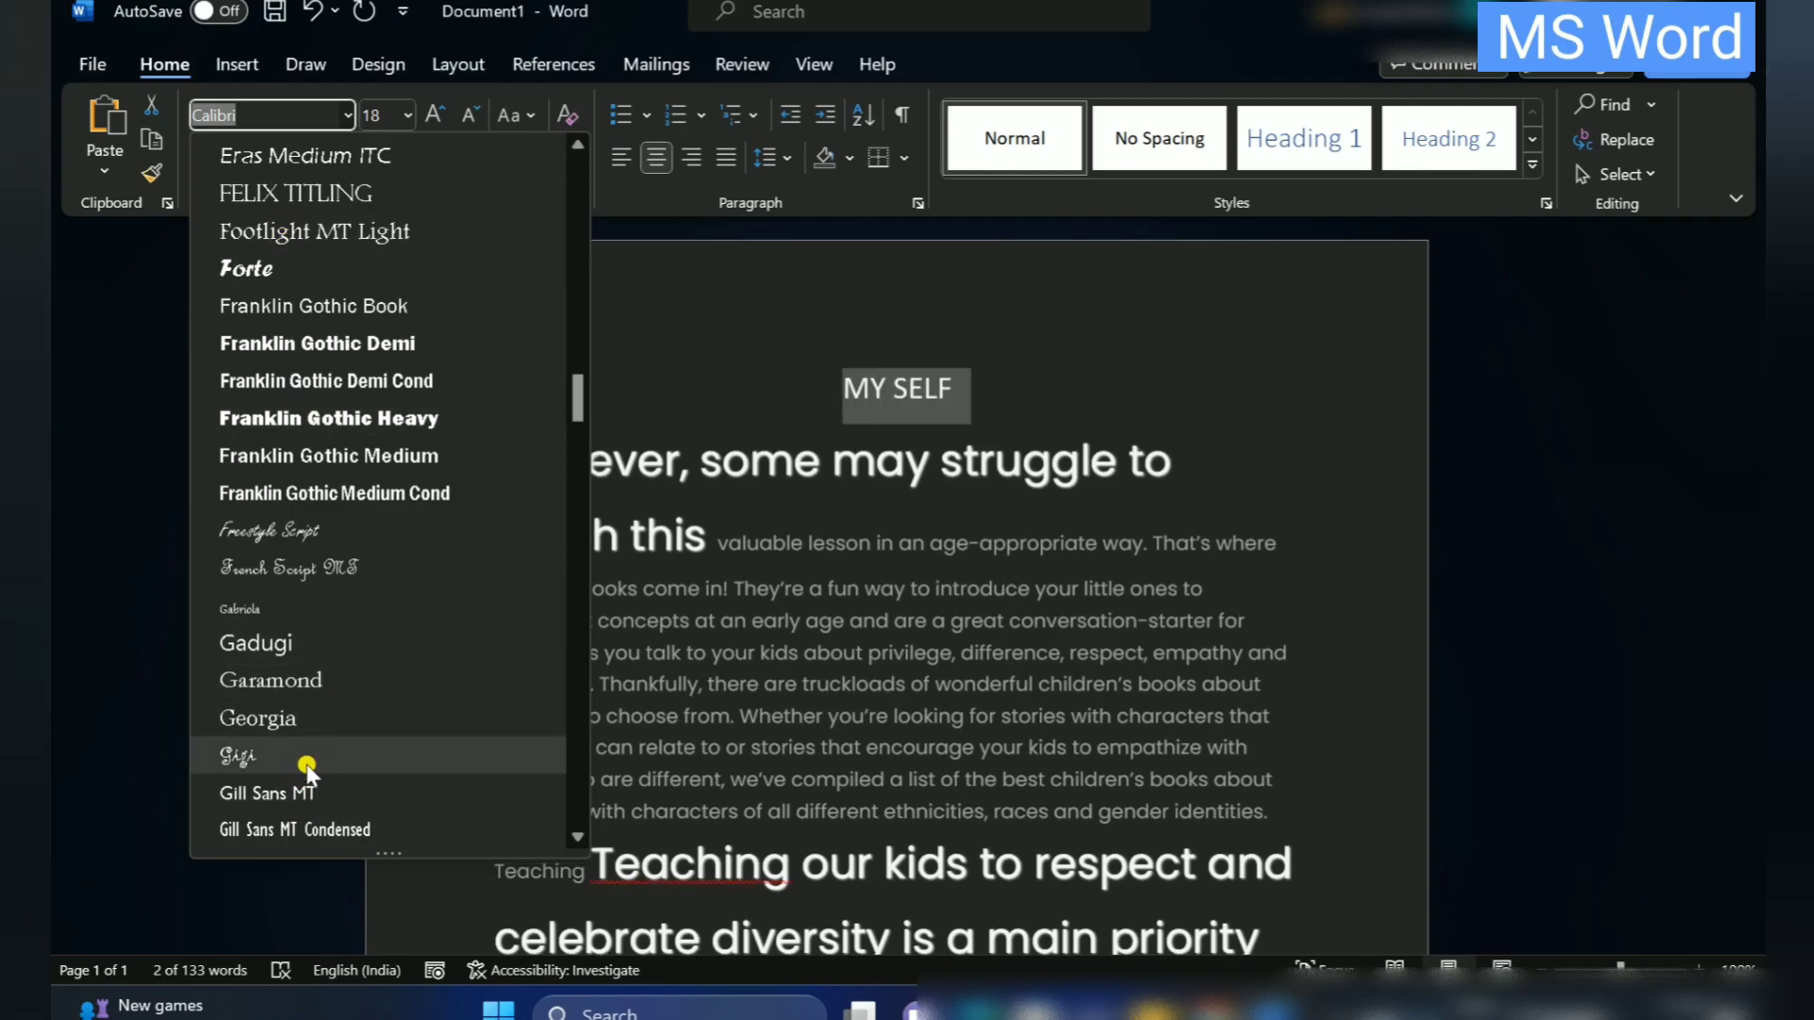
pyautogui.scroll(5, 253, 351)
pyautogui.scroll(15, 253, 351)
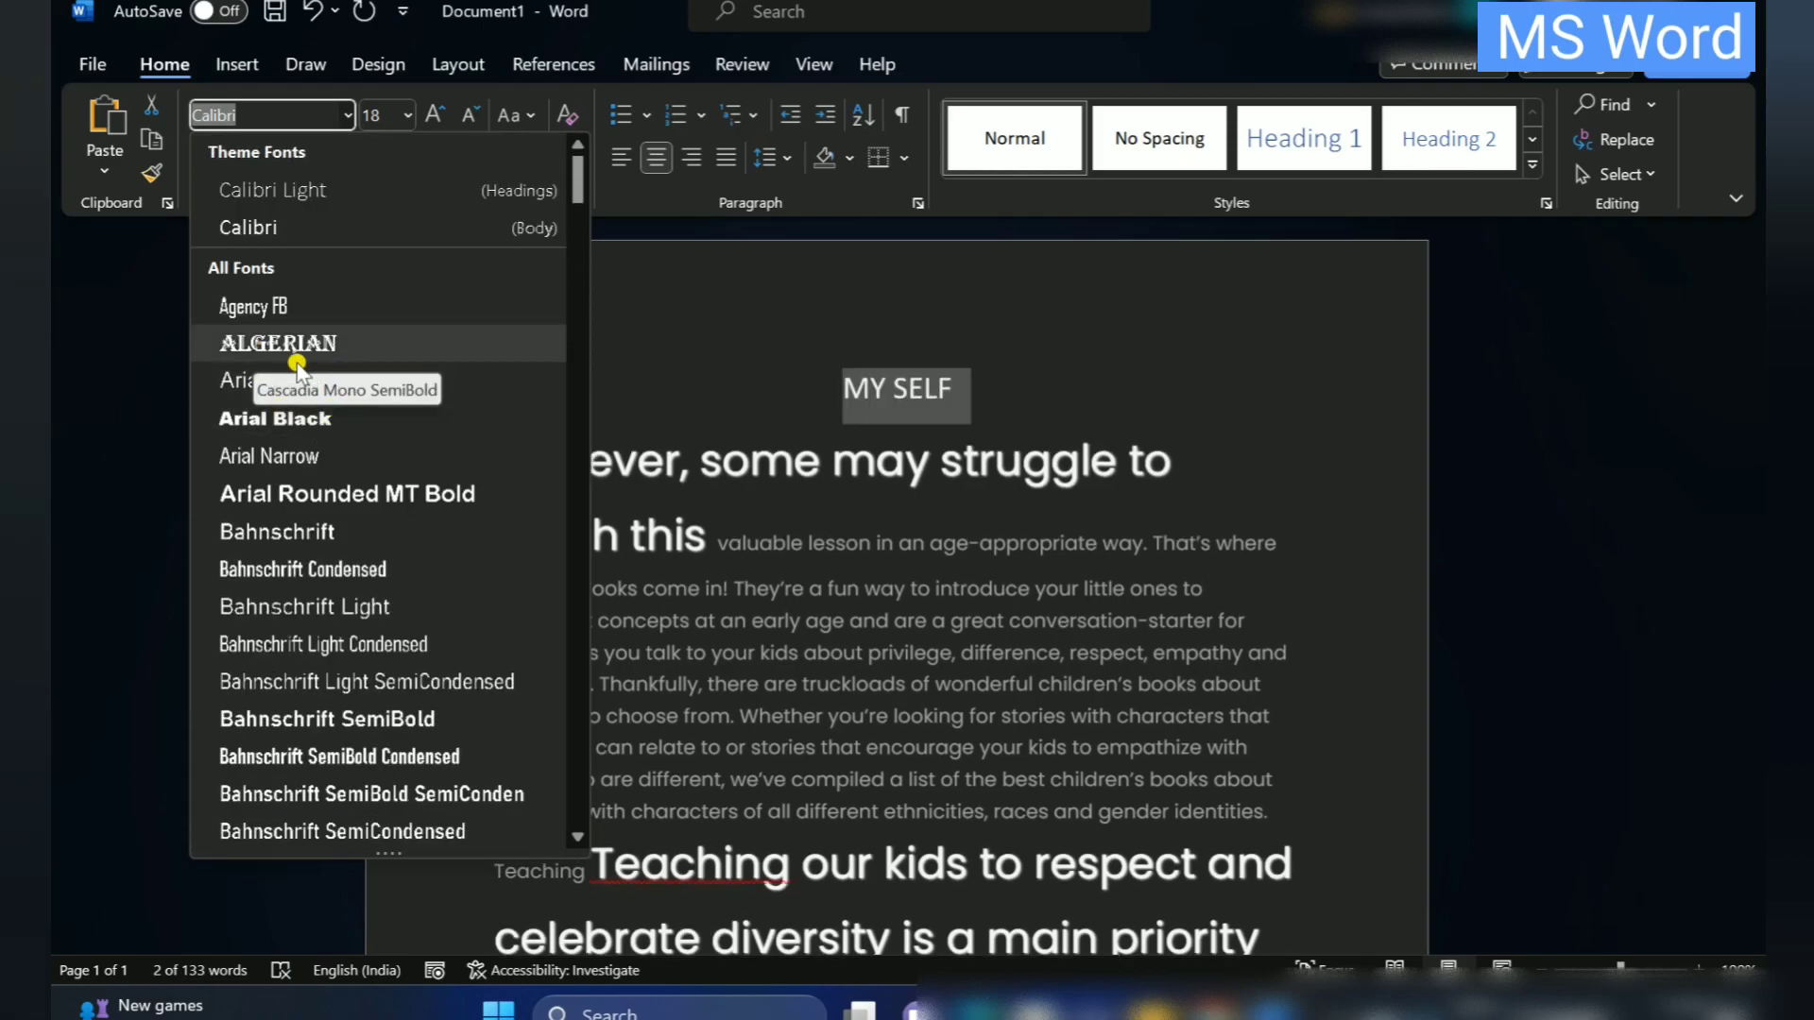
pyautogui.click(321, 344)
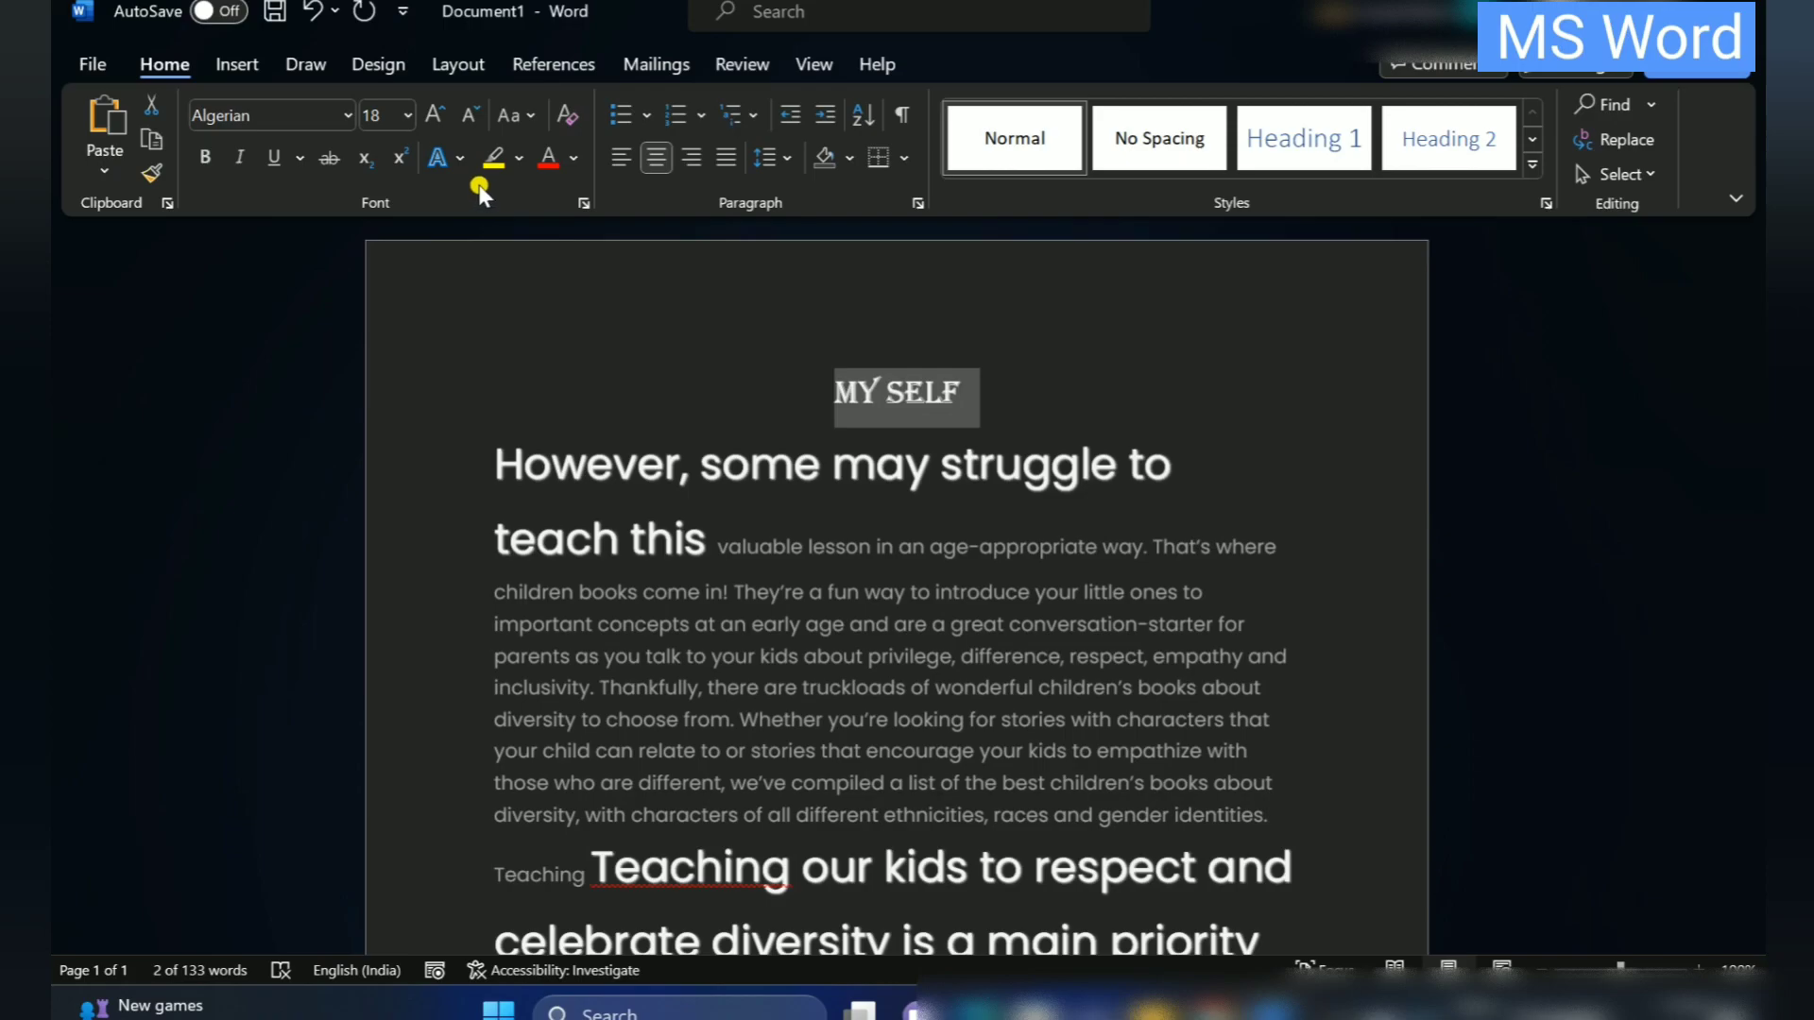
# Set the "MY SELF" heading's font size to 25
pyautogui.click(409, 117)
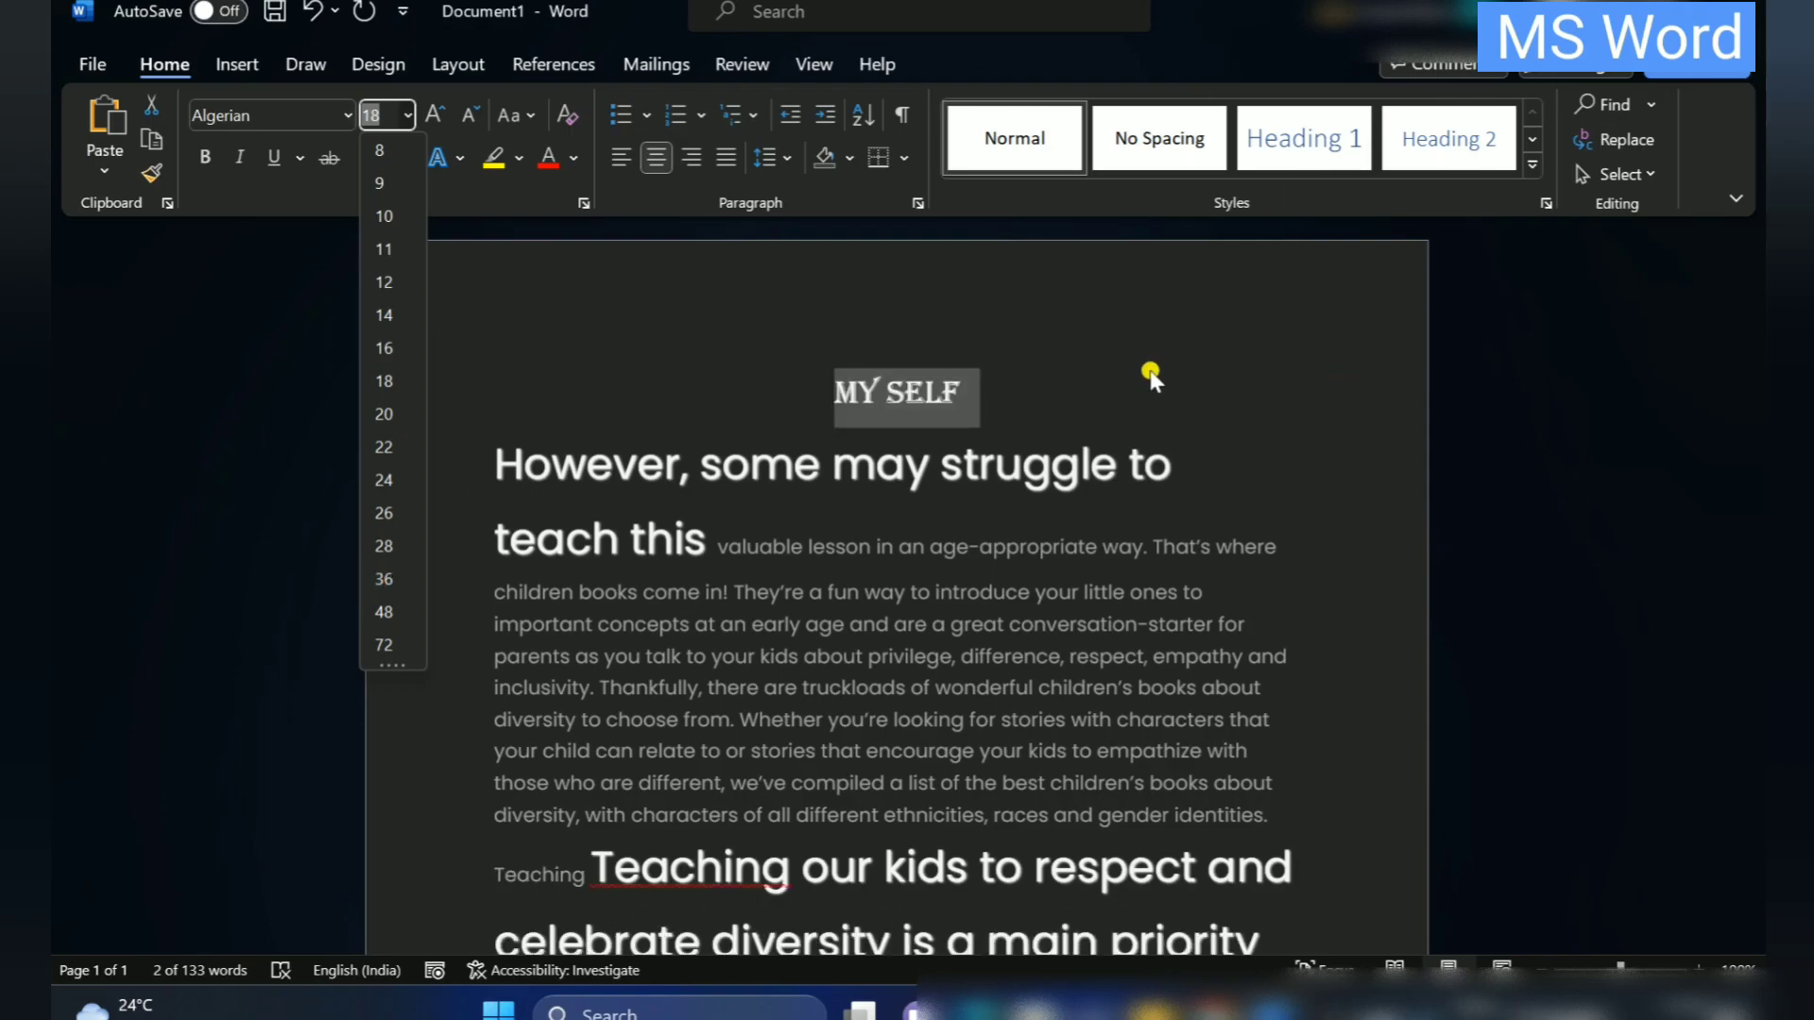
pyautogui.click(1144, 373)
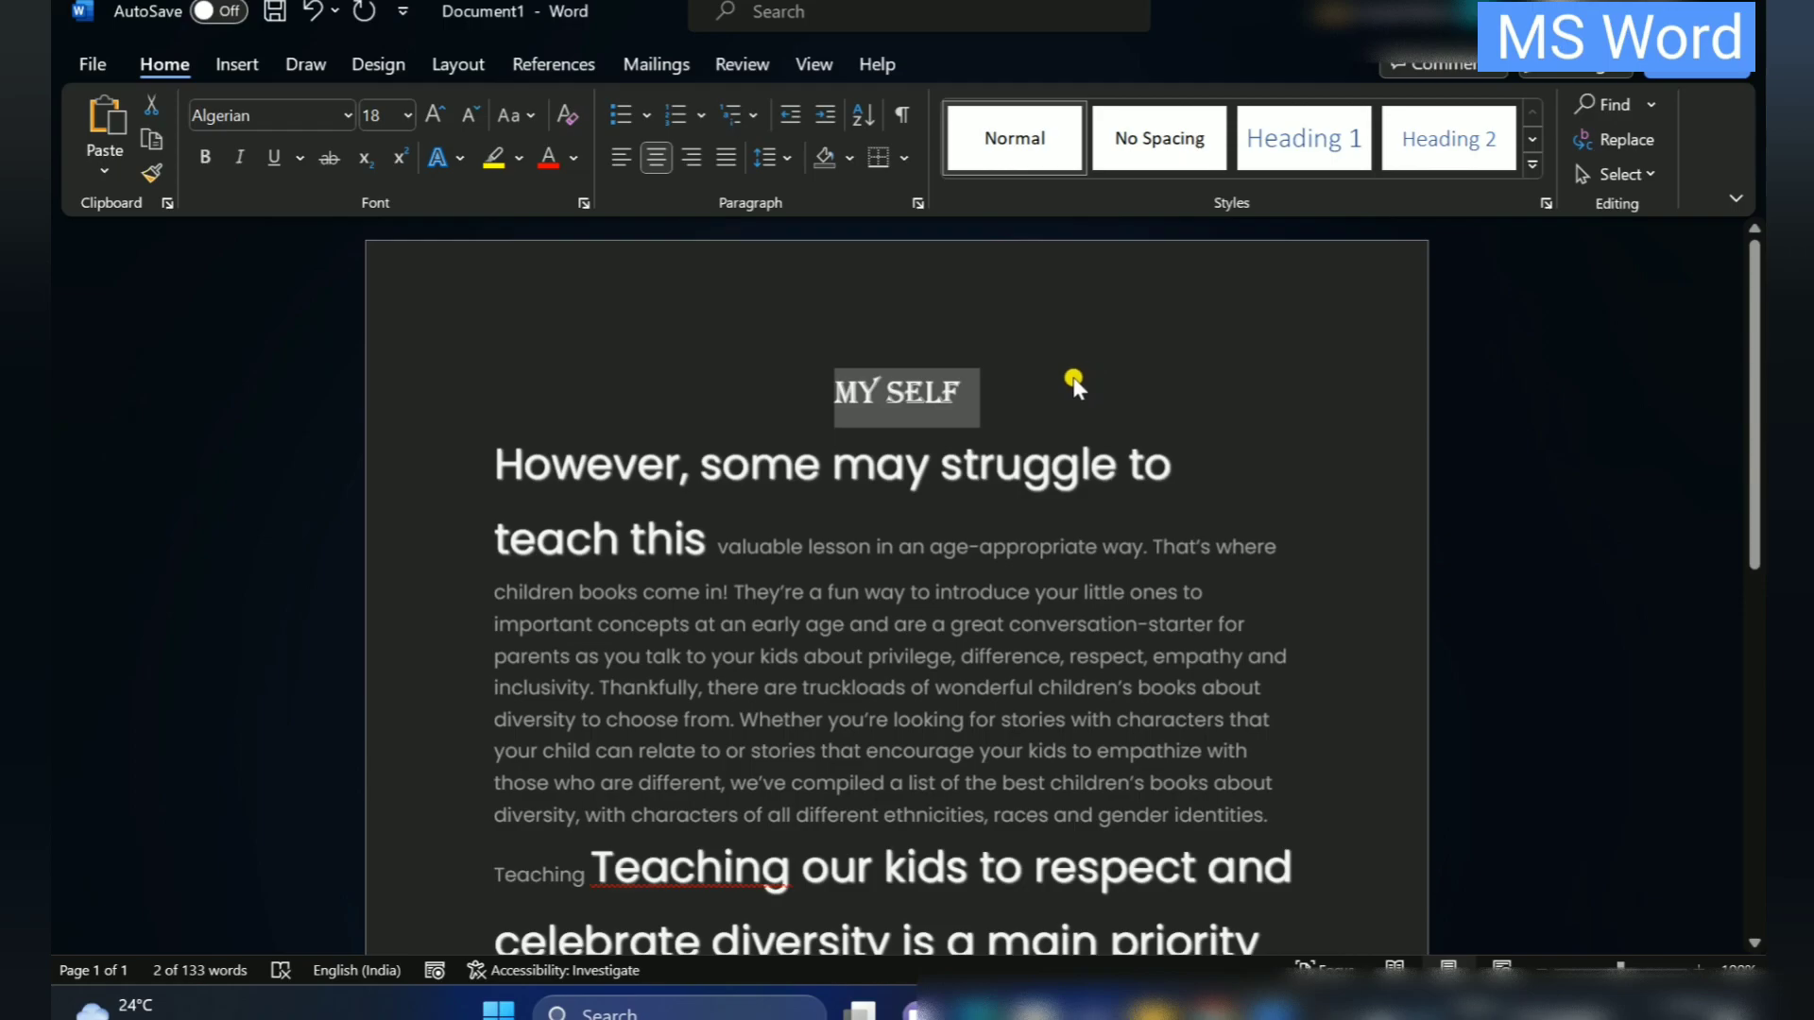
pyautogui.click(411, 116)
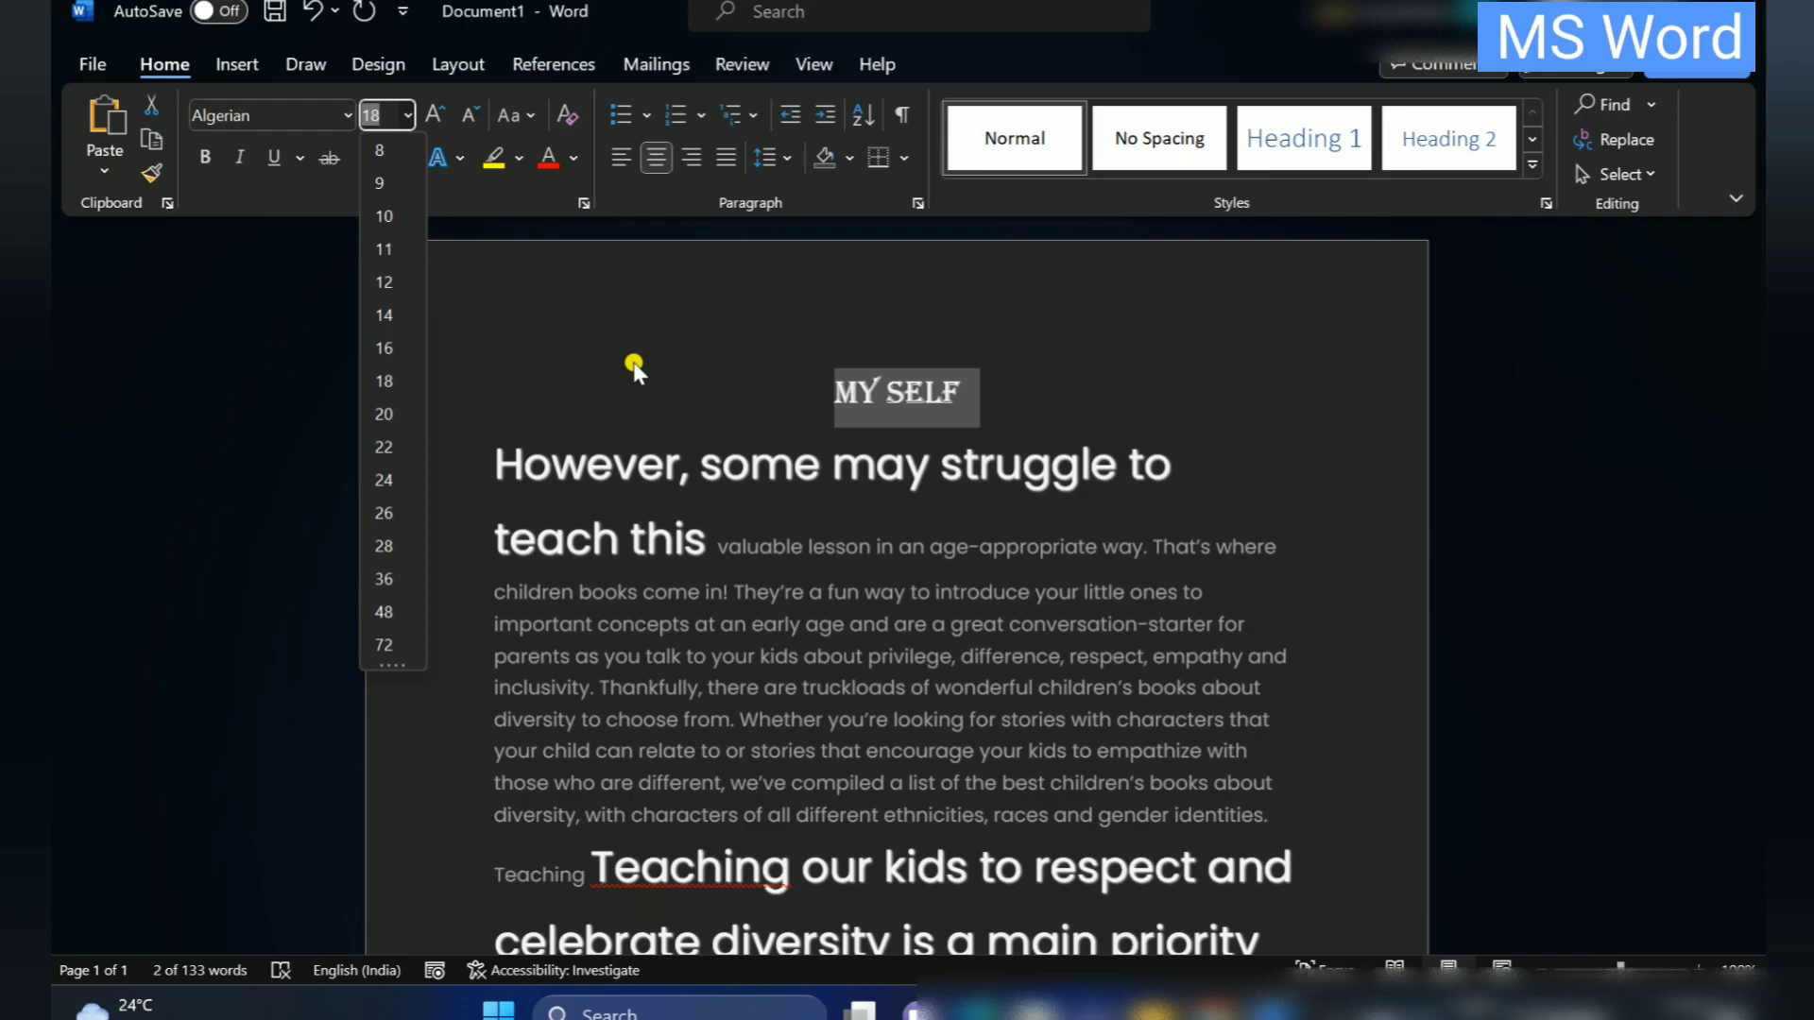
pyautogui.click(634, 364)
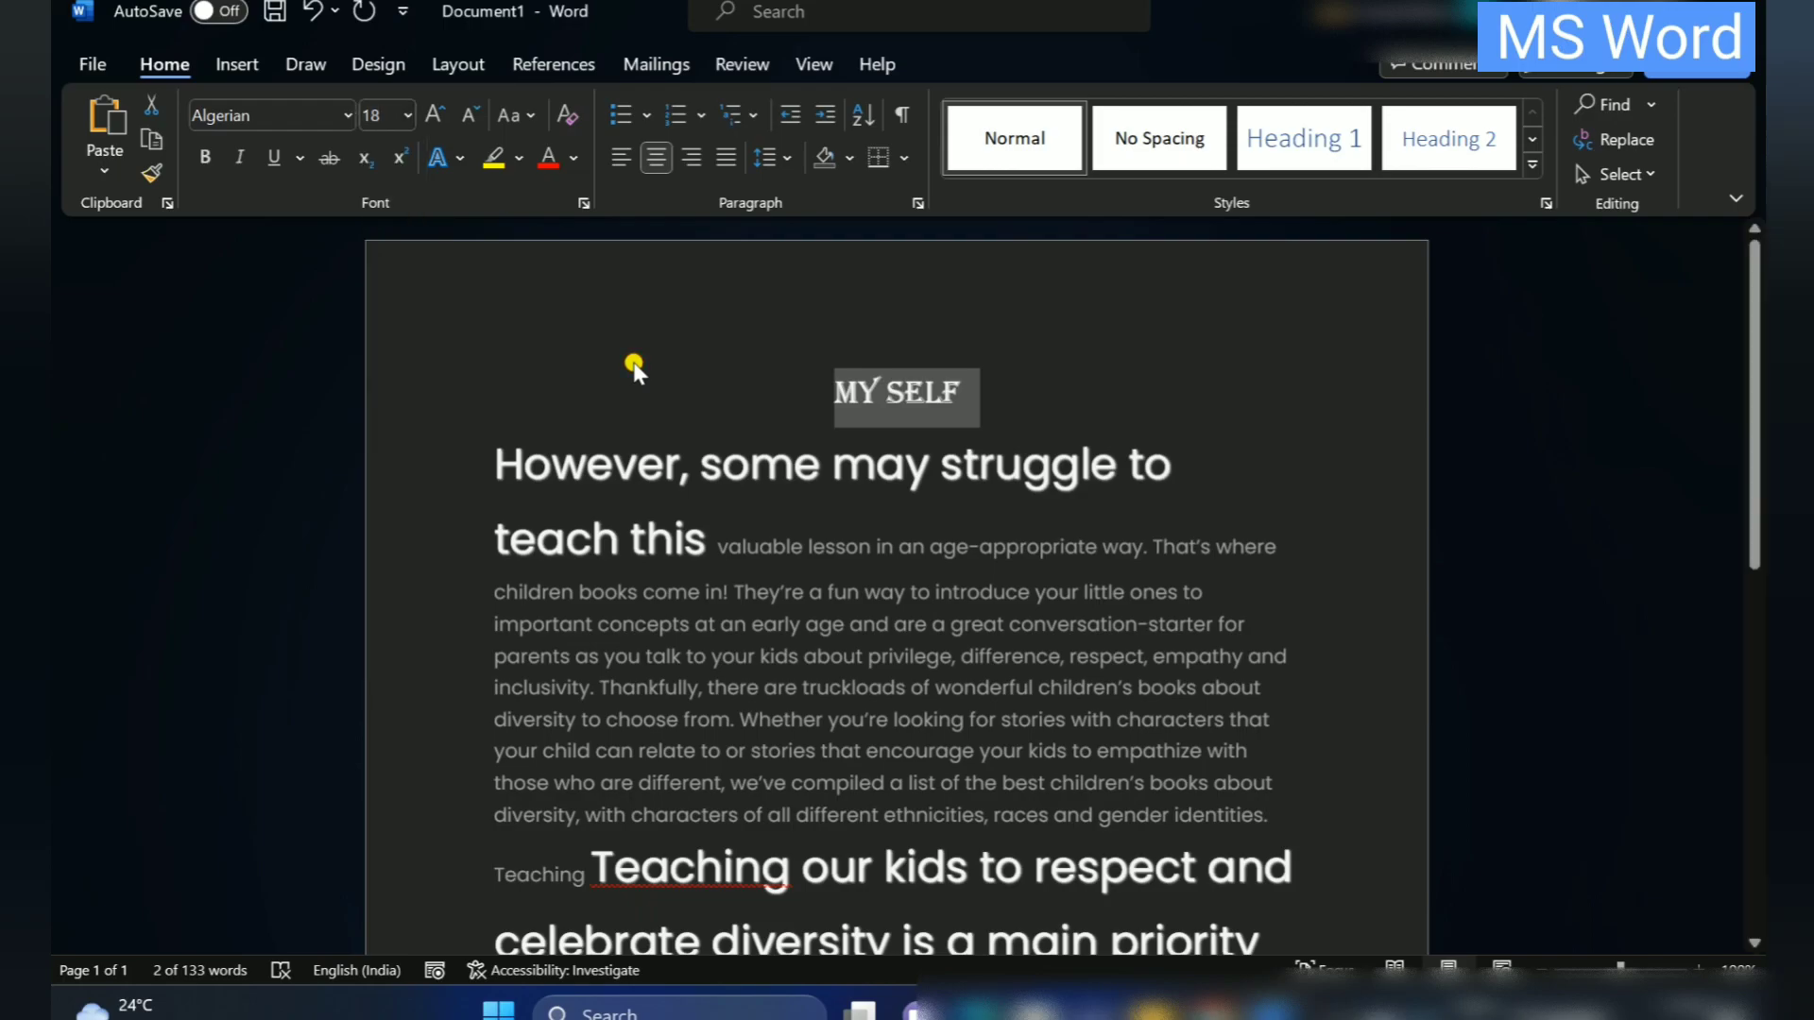
pyautogui.click(375, 115)
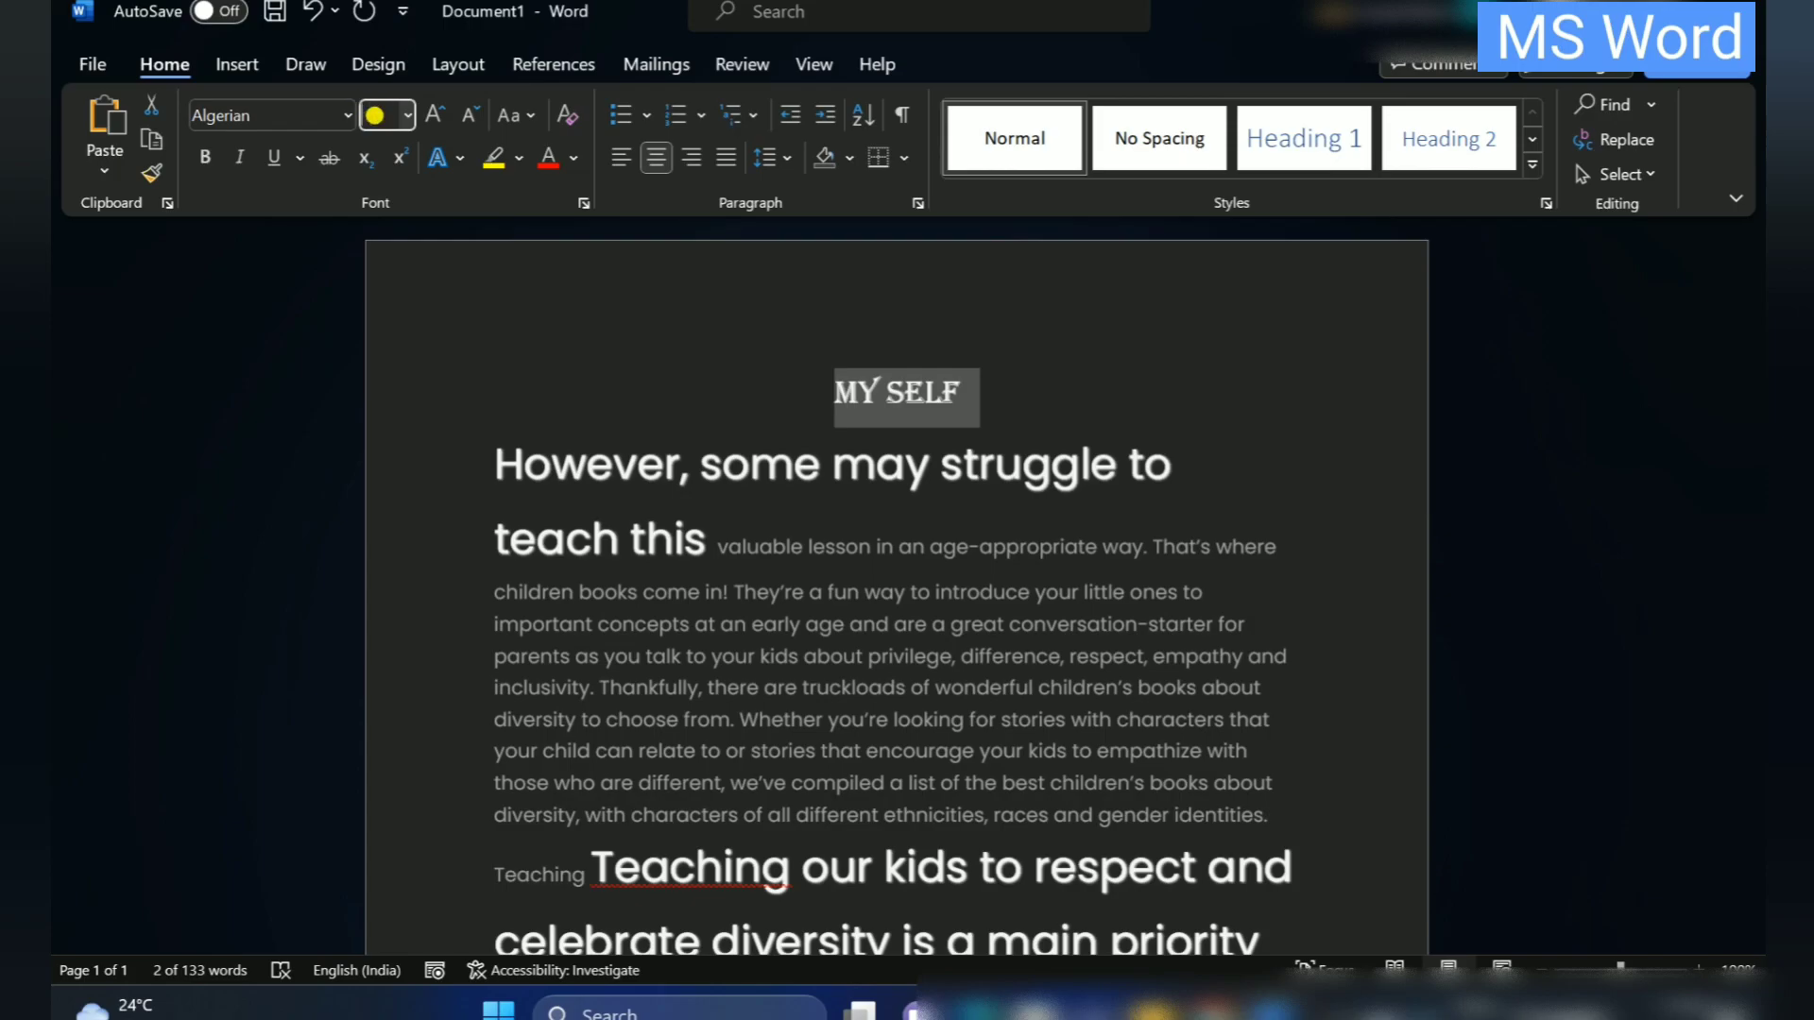
pyautogui.write('20')
pyautogui.press('Return')
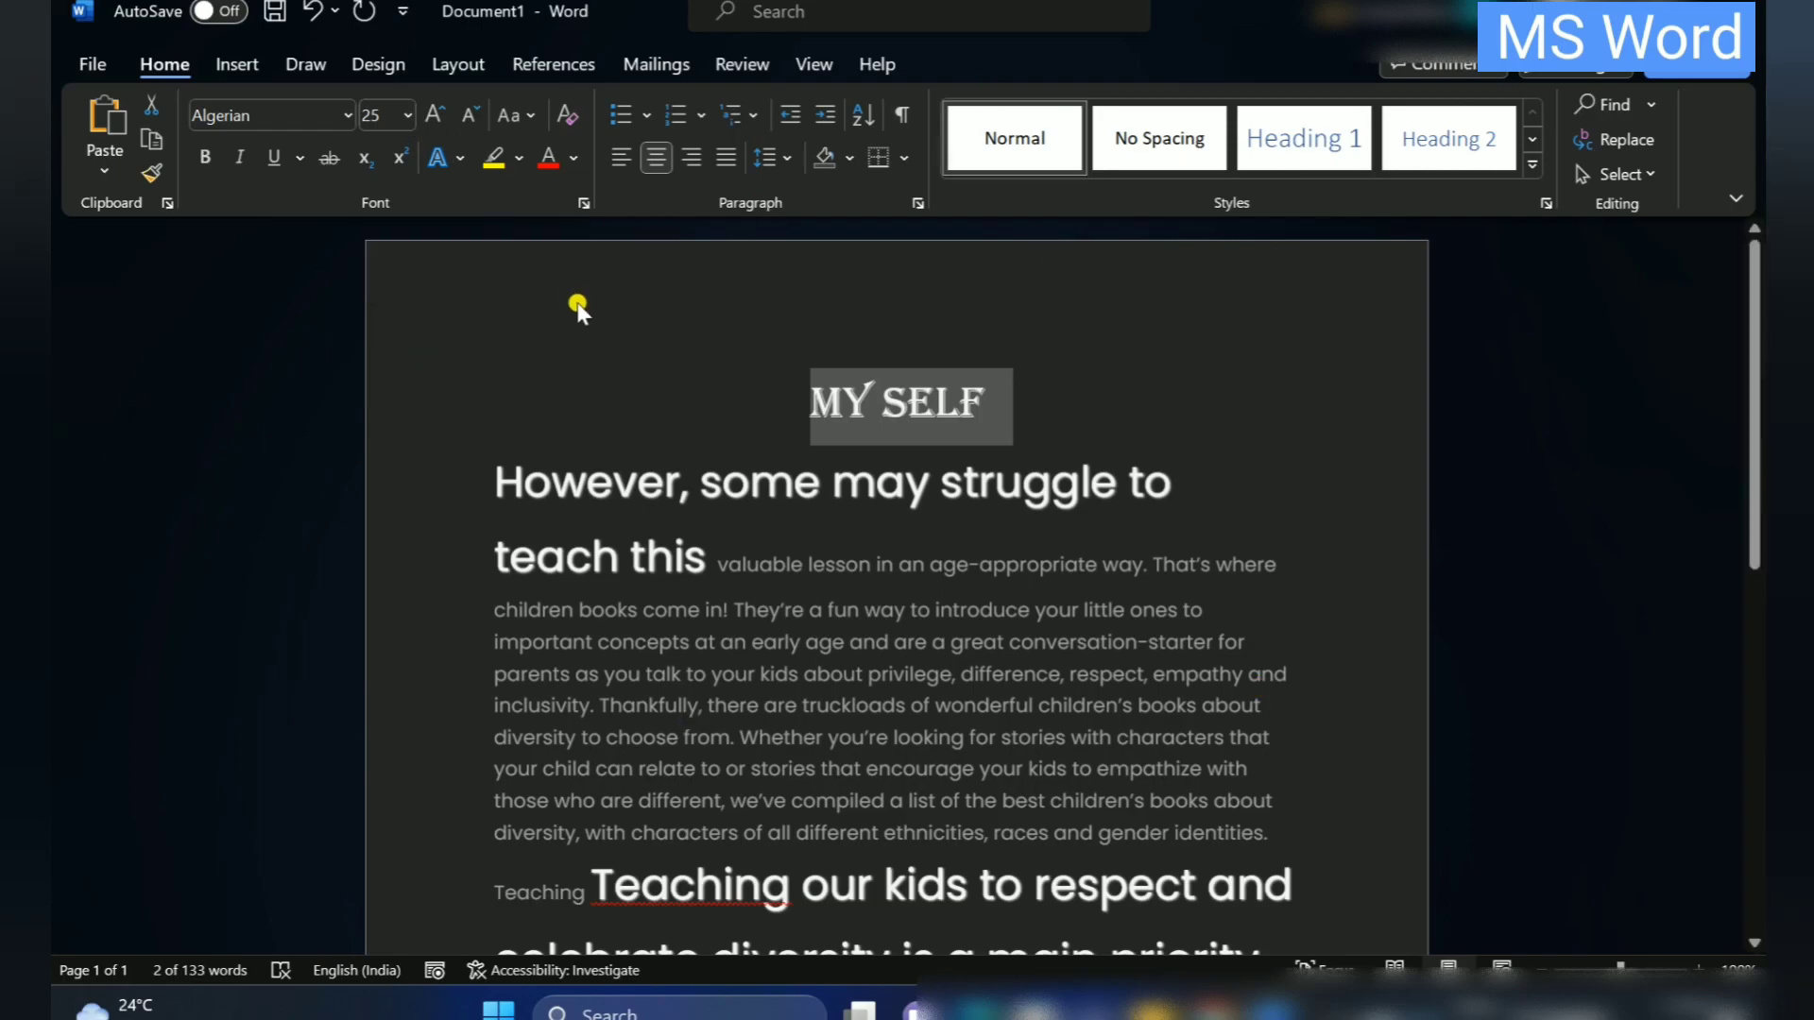
# Increase the "MY SELF" heading's font size step by step to 210 with Increase Font Size
pyautogui.click(440, 117)
pyautogui.click(441, 117)
pyautogui.click(440, 117)
pyautogui.click(441, 117)
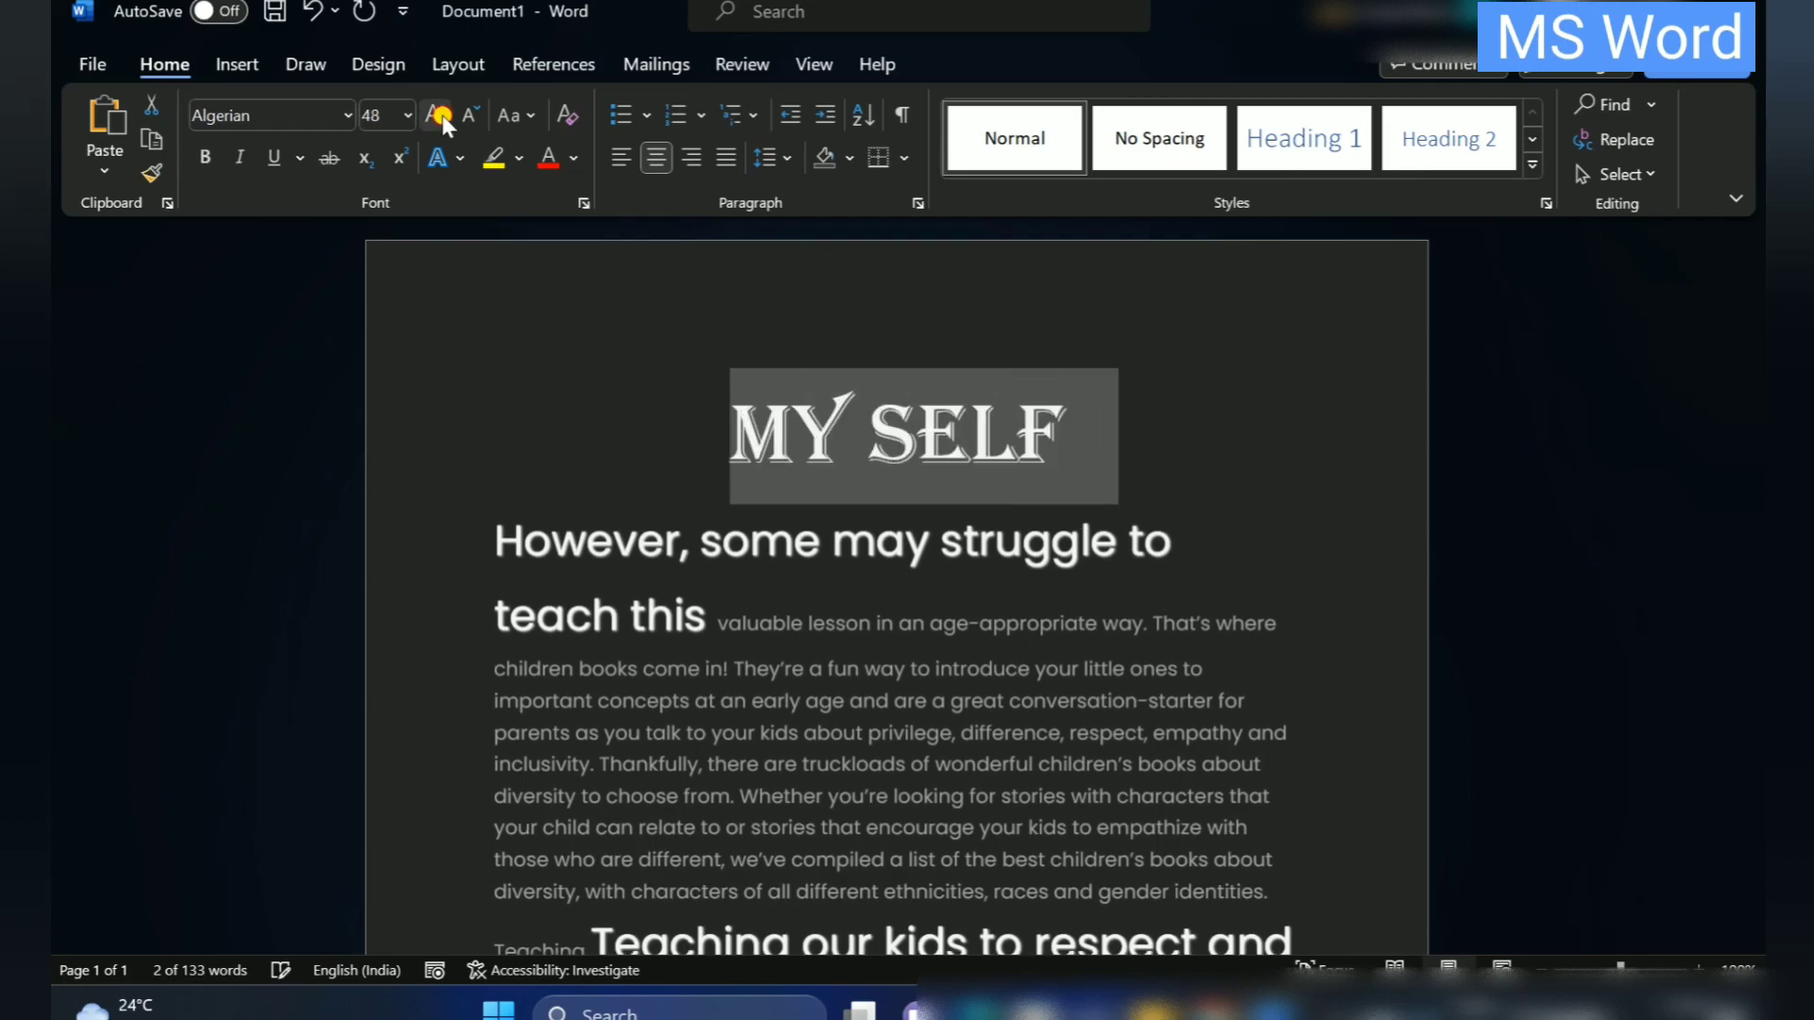
pyautogui.click(440, 118)
pyautogui.click(440, 117)
pyautogui.click(440, 117)
pyautogui.click(440, 117)
pyautogui.click(440, 117)
pyautogui.click(440, 117)
pyautogui.click(440, 118)
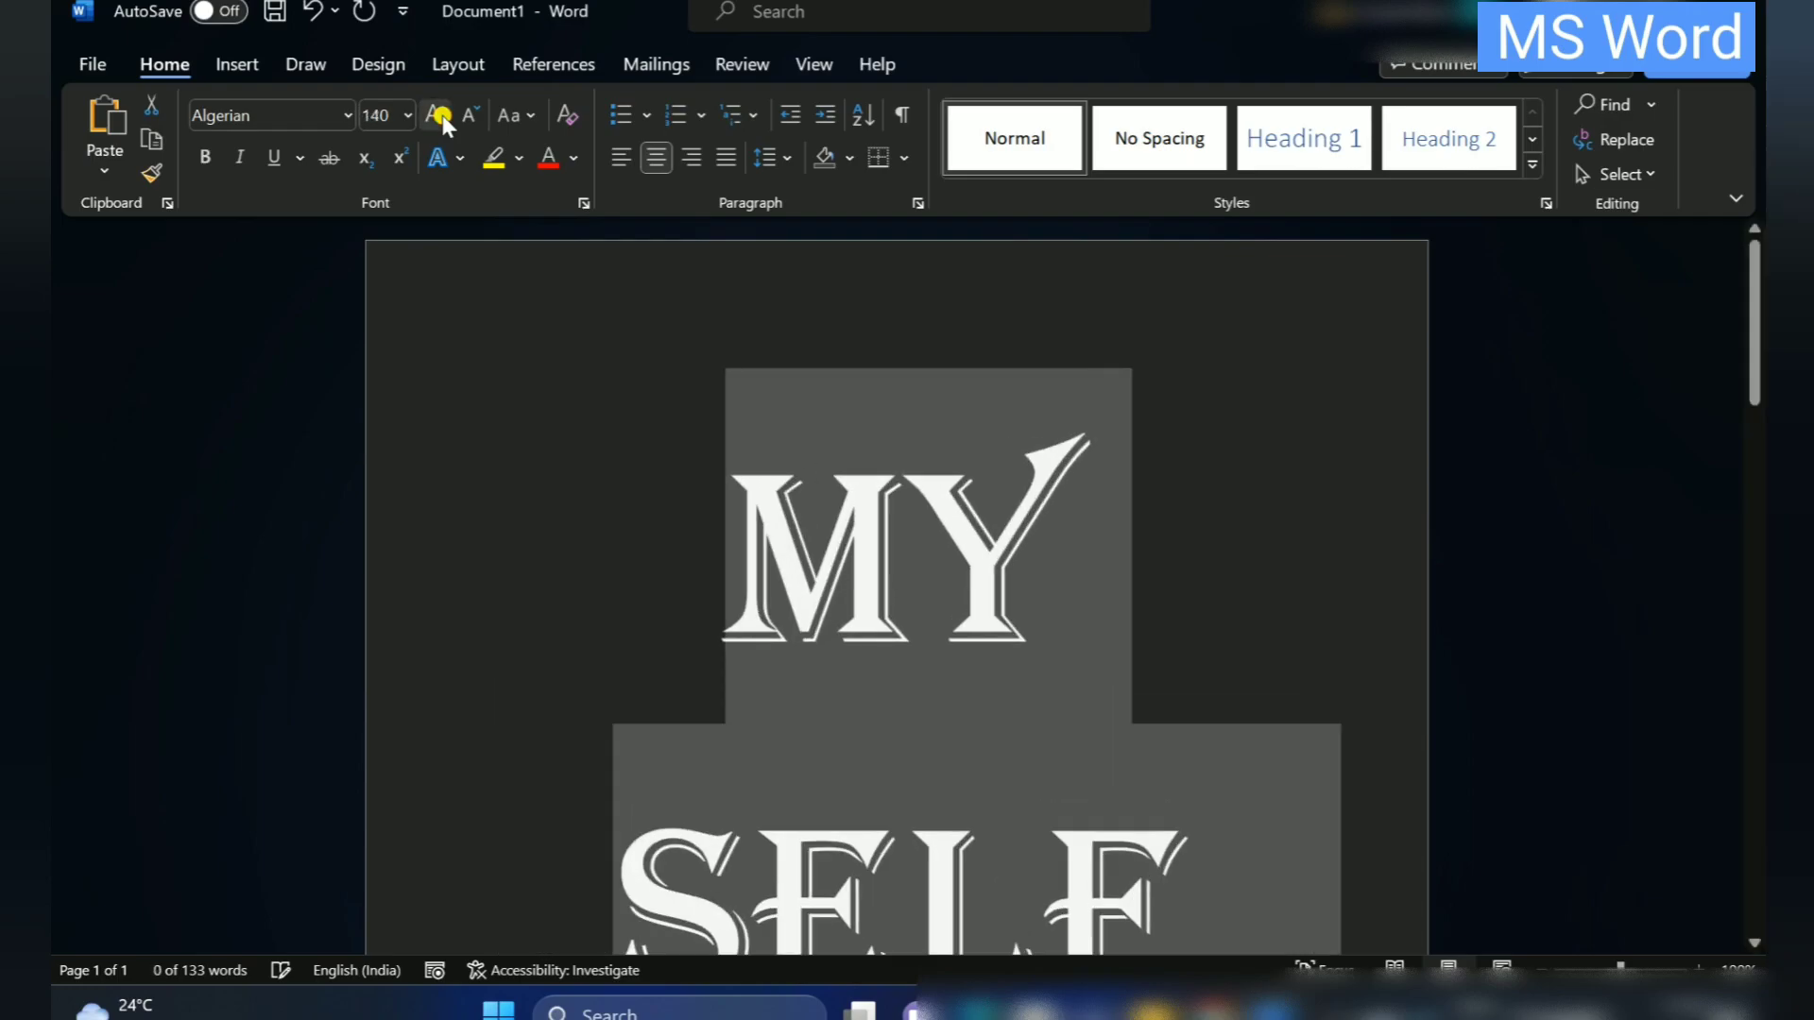
pyautogui.click(440, 117)
pyautogui.click(440, 117)
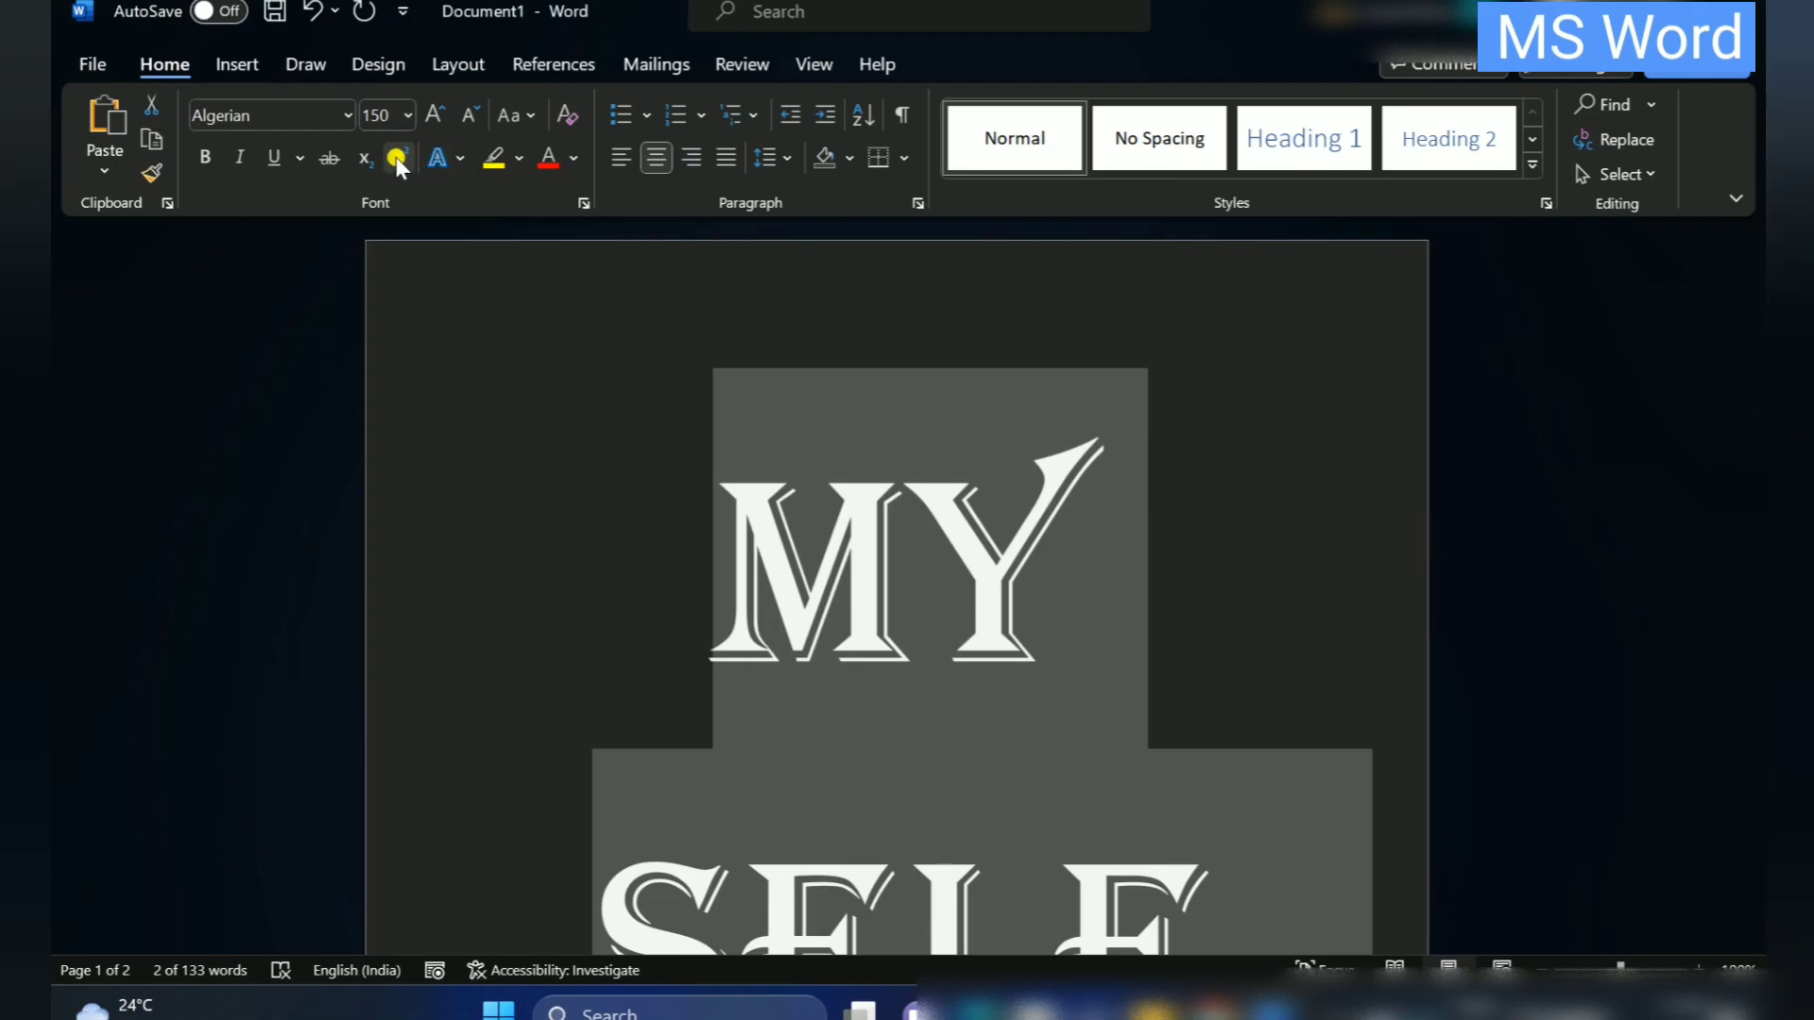
pyautogui.click(434, 117)
pyautogui.click(434, 117)
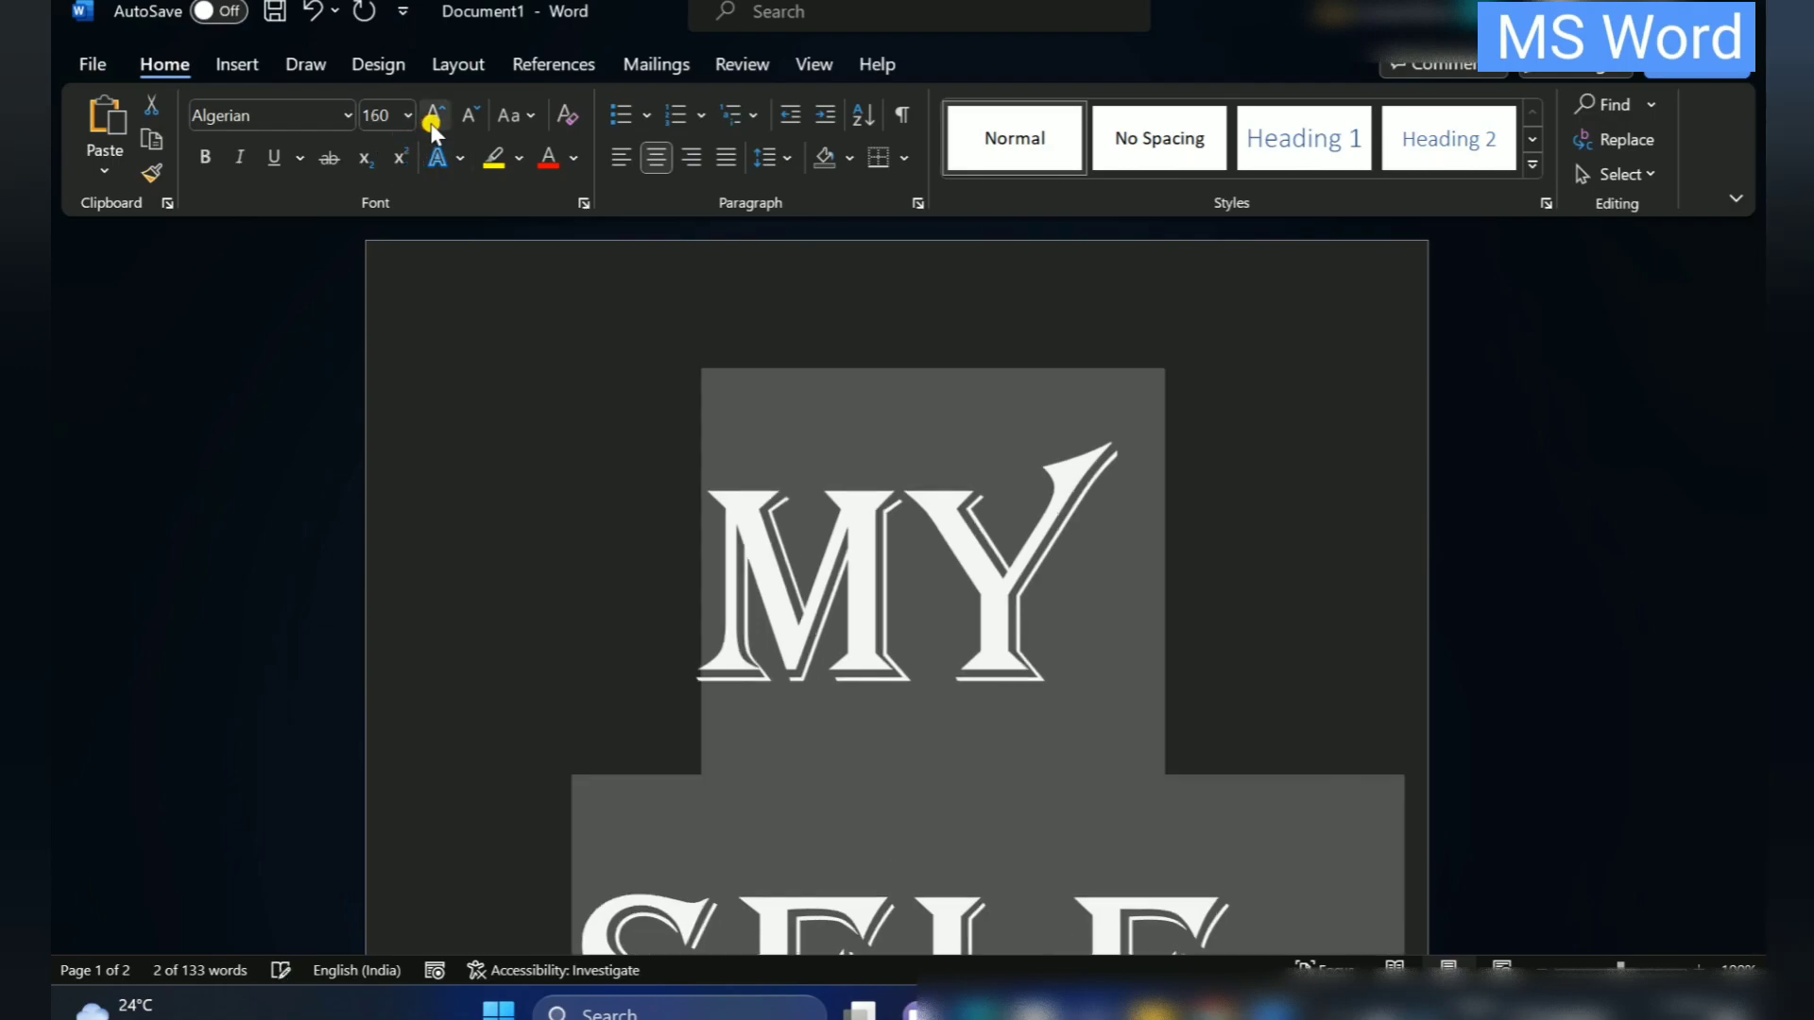
pyautogui.click(434, 117)
pyautogui.click(434, 117)
pyautogui.click(434, 117)
pyautogui.click(433, 117)
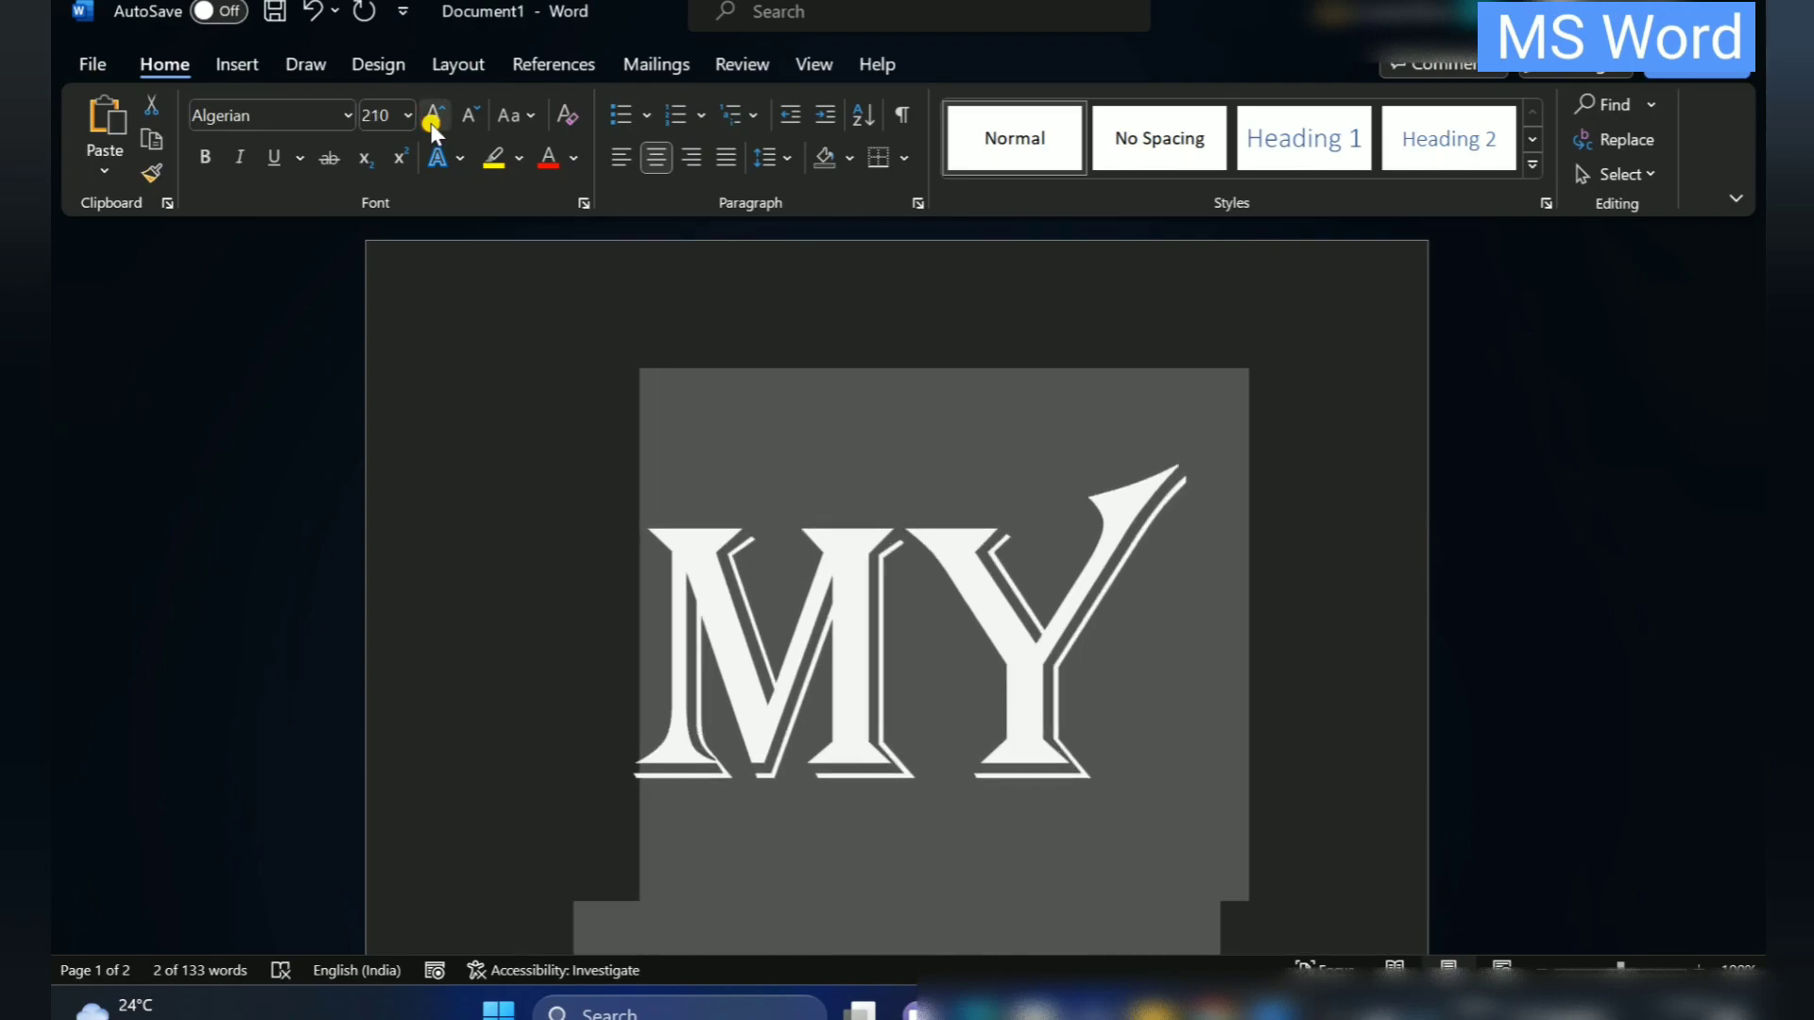
# Reduce the "MY SELF" heading's font size step by step to 48 with Decrease Font Size
pyautogui.doubleClick(478, 117)
pyautogui.doubleClick(479, 117)
pyautogui.click(479, 117)
pyautogui.doubleClick(479, 117)
pyautogui.doubleClick(479, 117)
pyautogui.click(479, 117)
pyautogui.doubleClick(479, 117)
pyautogui.doubleClick(479, 118)
pyautogui.click(479, 117)
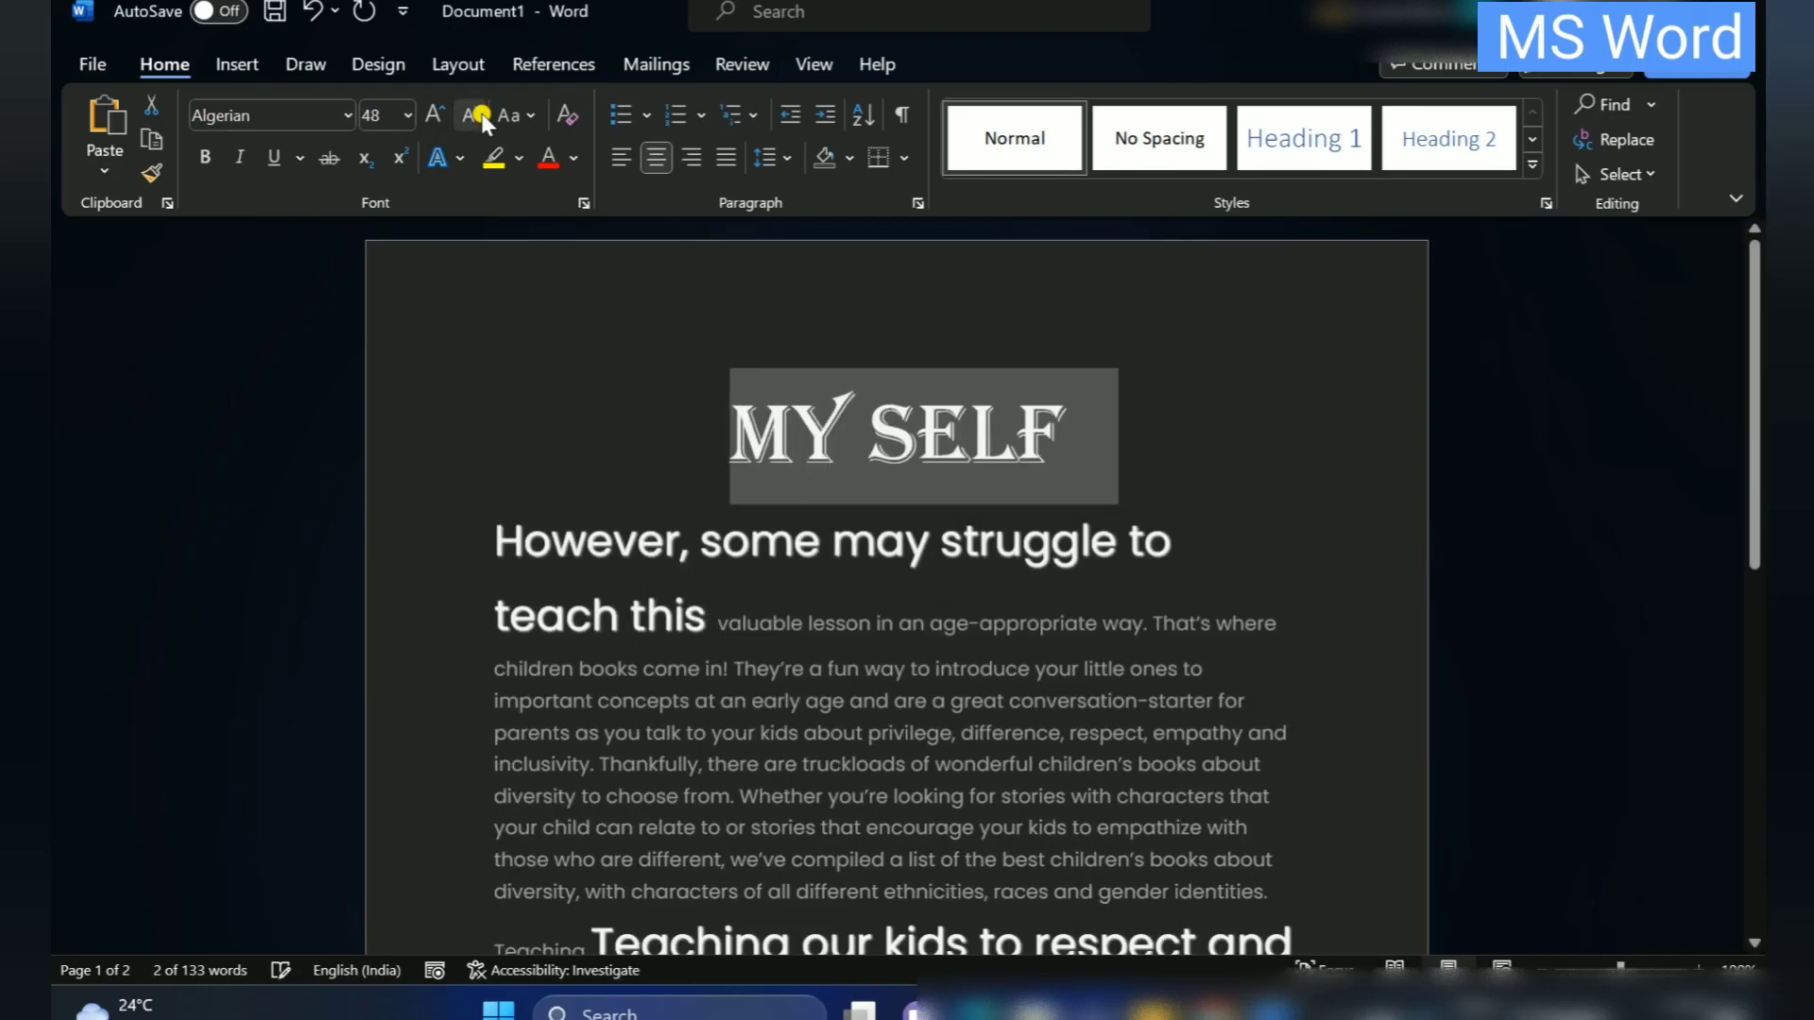
# Step the "MY SELF" heading's font size down and up, ending at 72, and deselect the heading
pyautogui.click(479, 117)
pyautogui.doubleClick(433, 117)
pyautogui.click(433, 117)
pyautogui.click(467, 121)
pyautogui.doubleClick(467, 121)
pyautogui.doubleClick(445, 128)
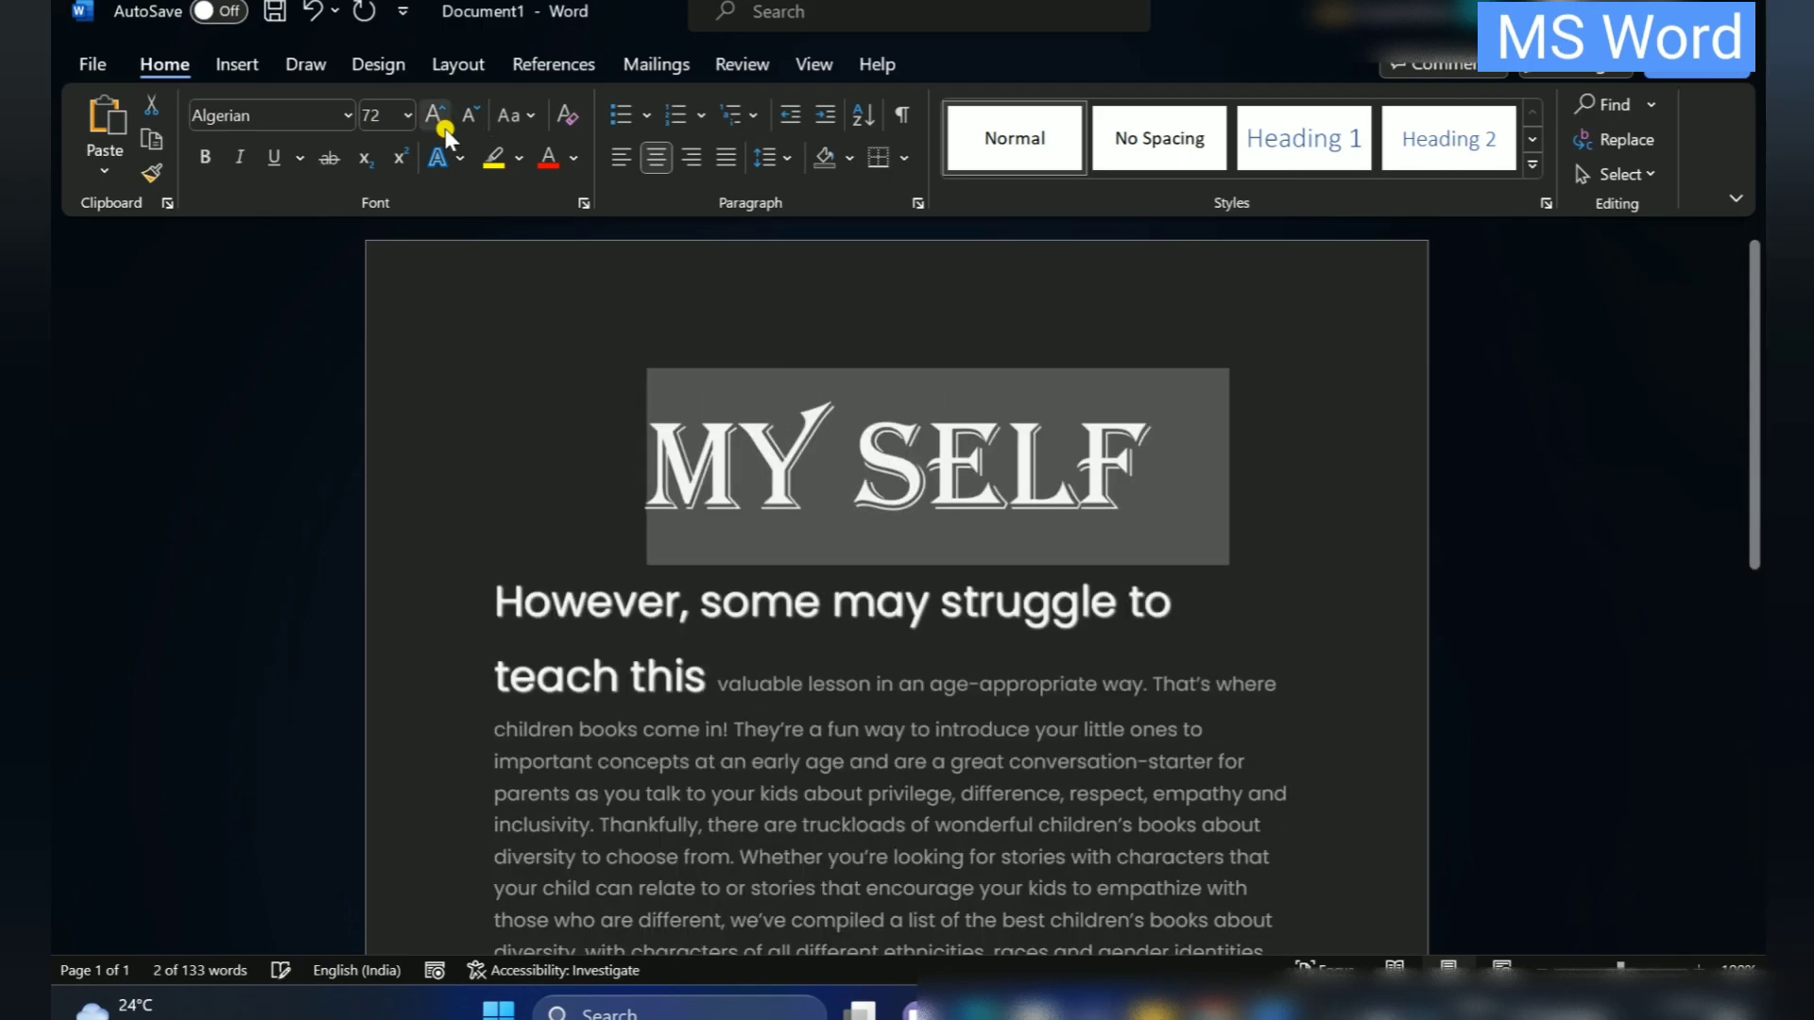
pyautogui.click(529, 326)
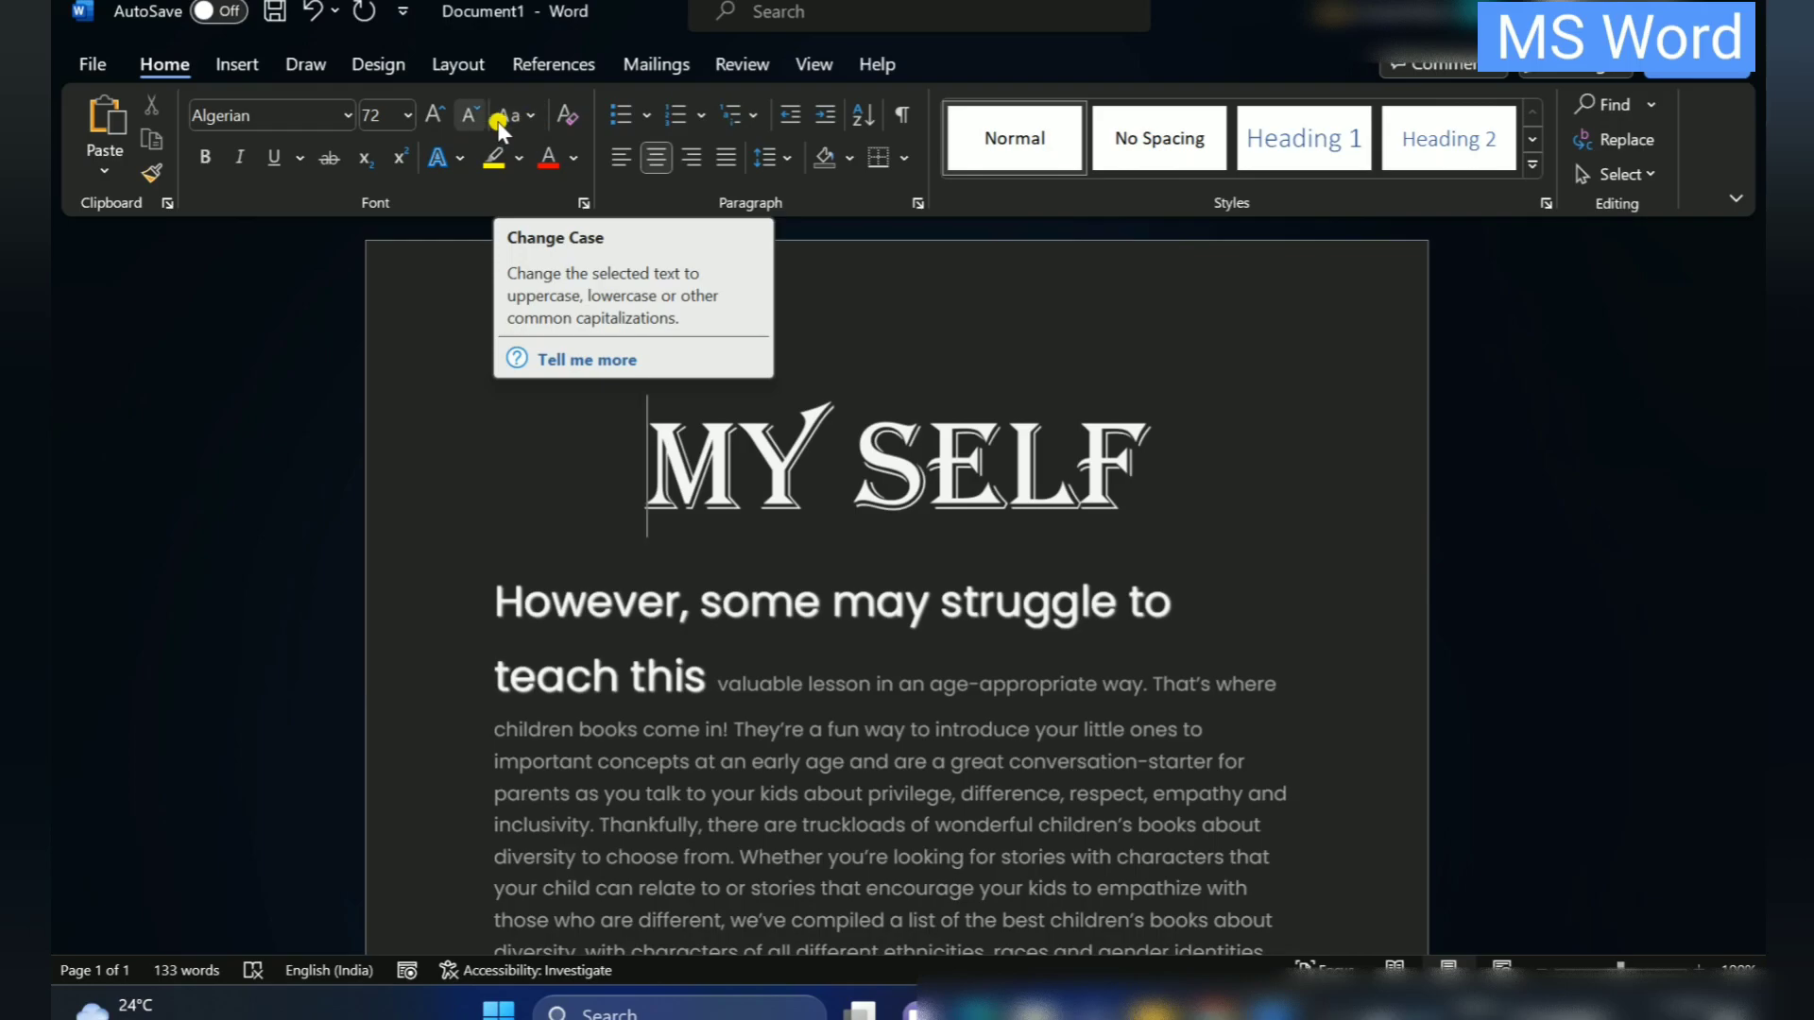
# Make the words "children books come" in the paragraph bold and italic
pyautogui.click(759, 677)
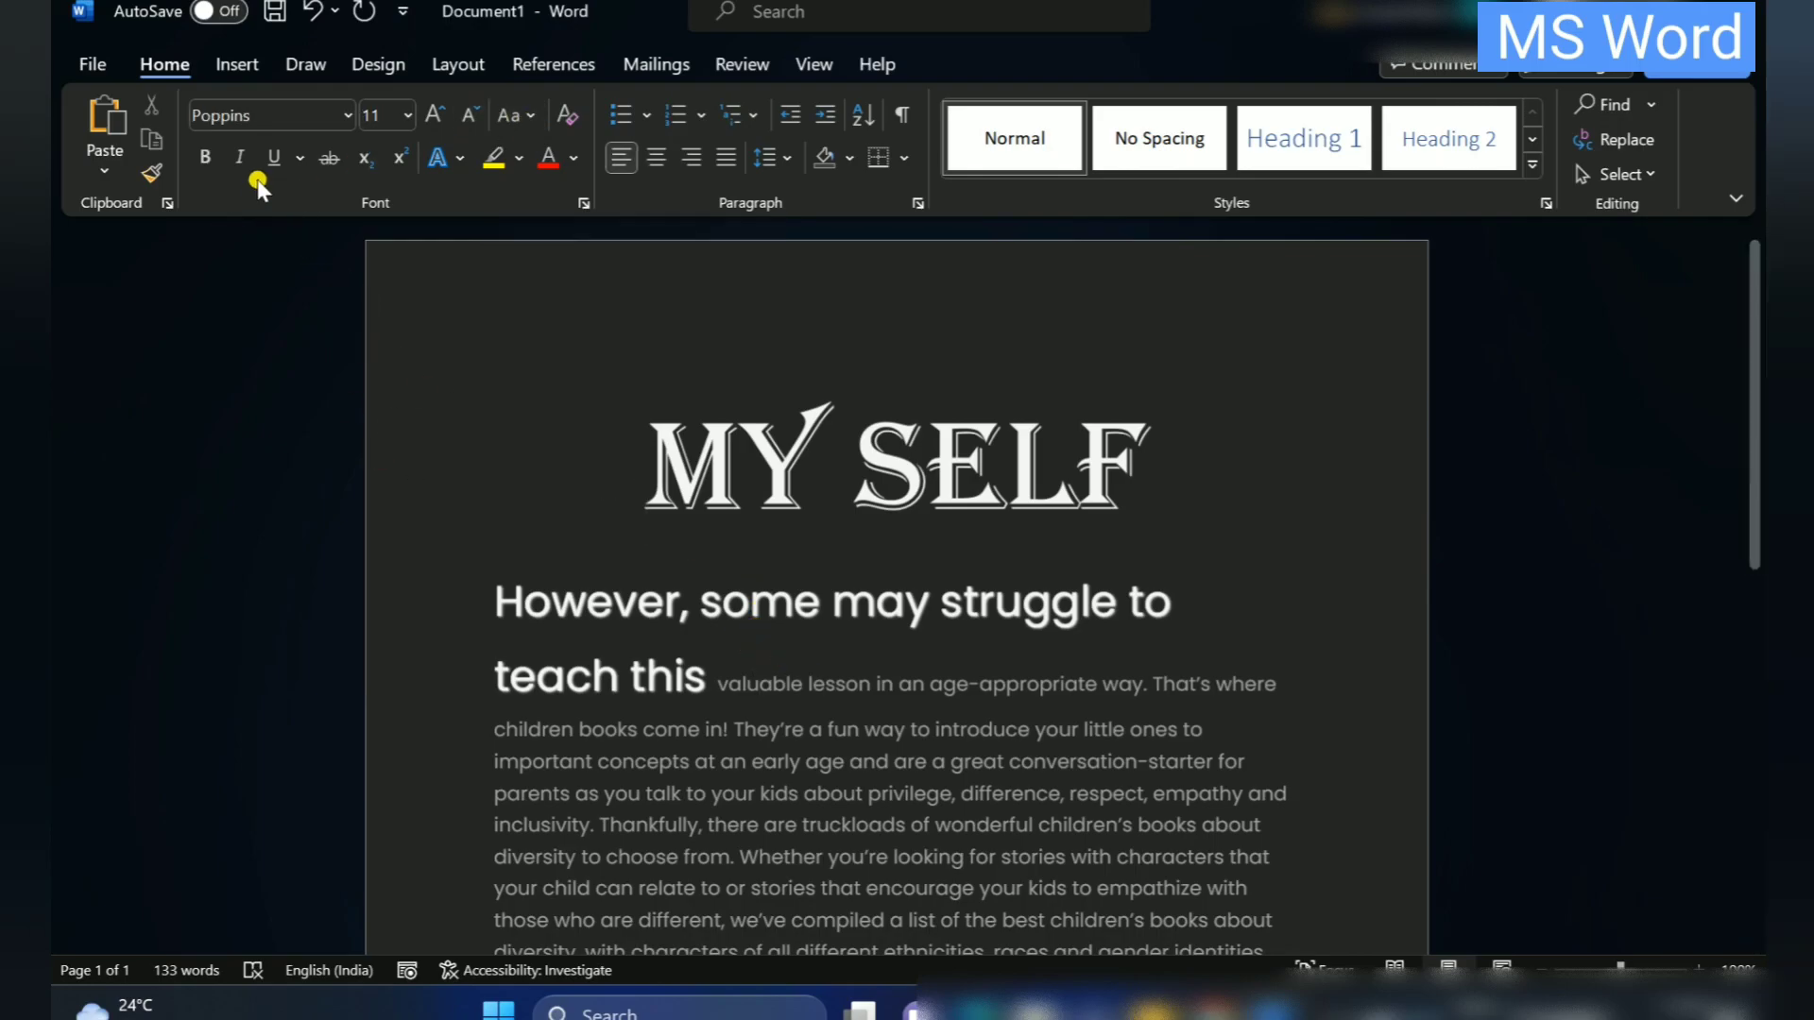
pyautogui.scroll(-3, 607, 777)
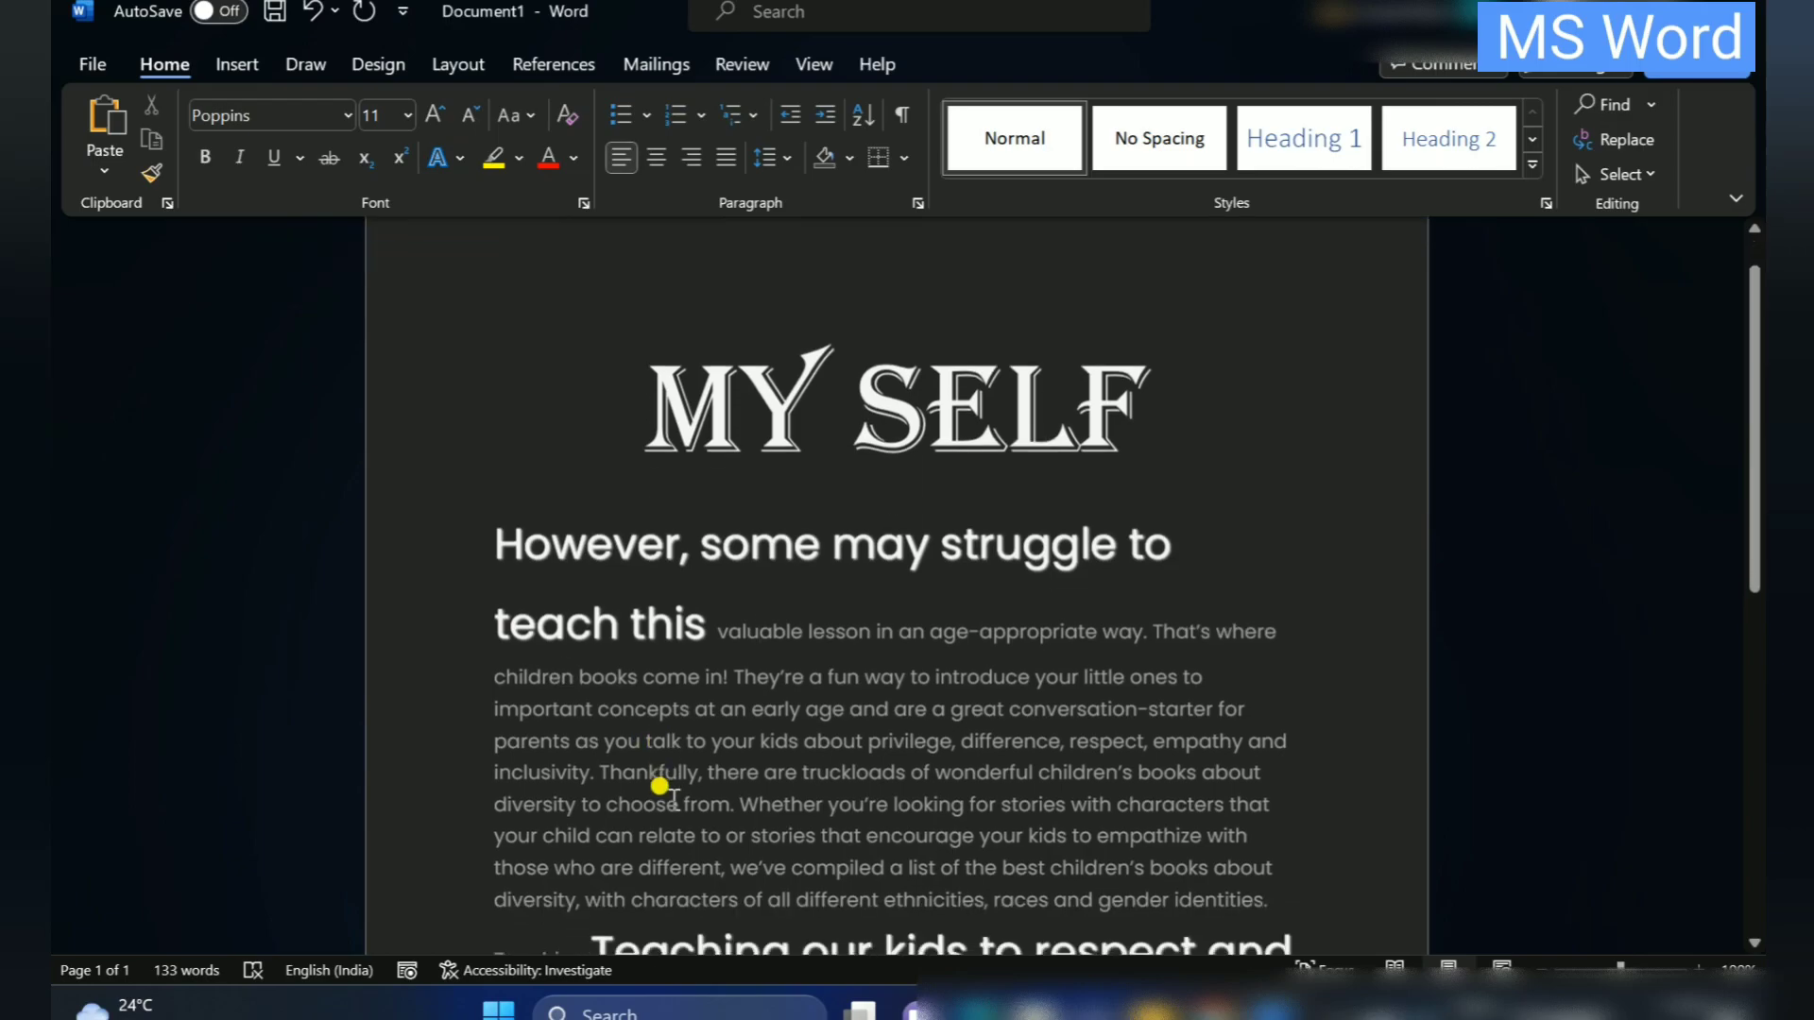
pyautogui.moveTo(477, 593); pyautogui.dragTo(671, 593)
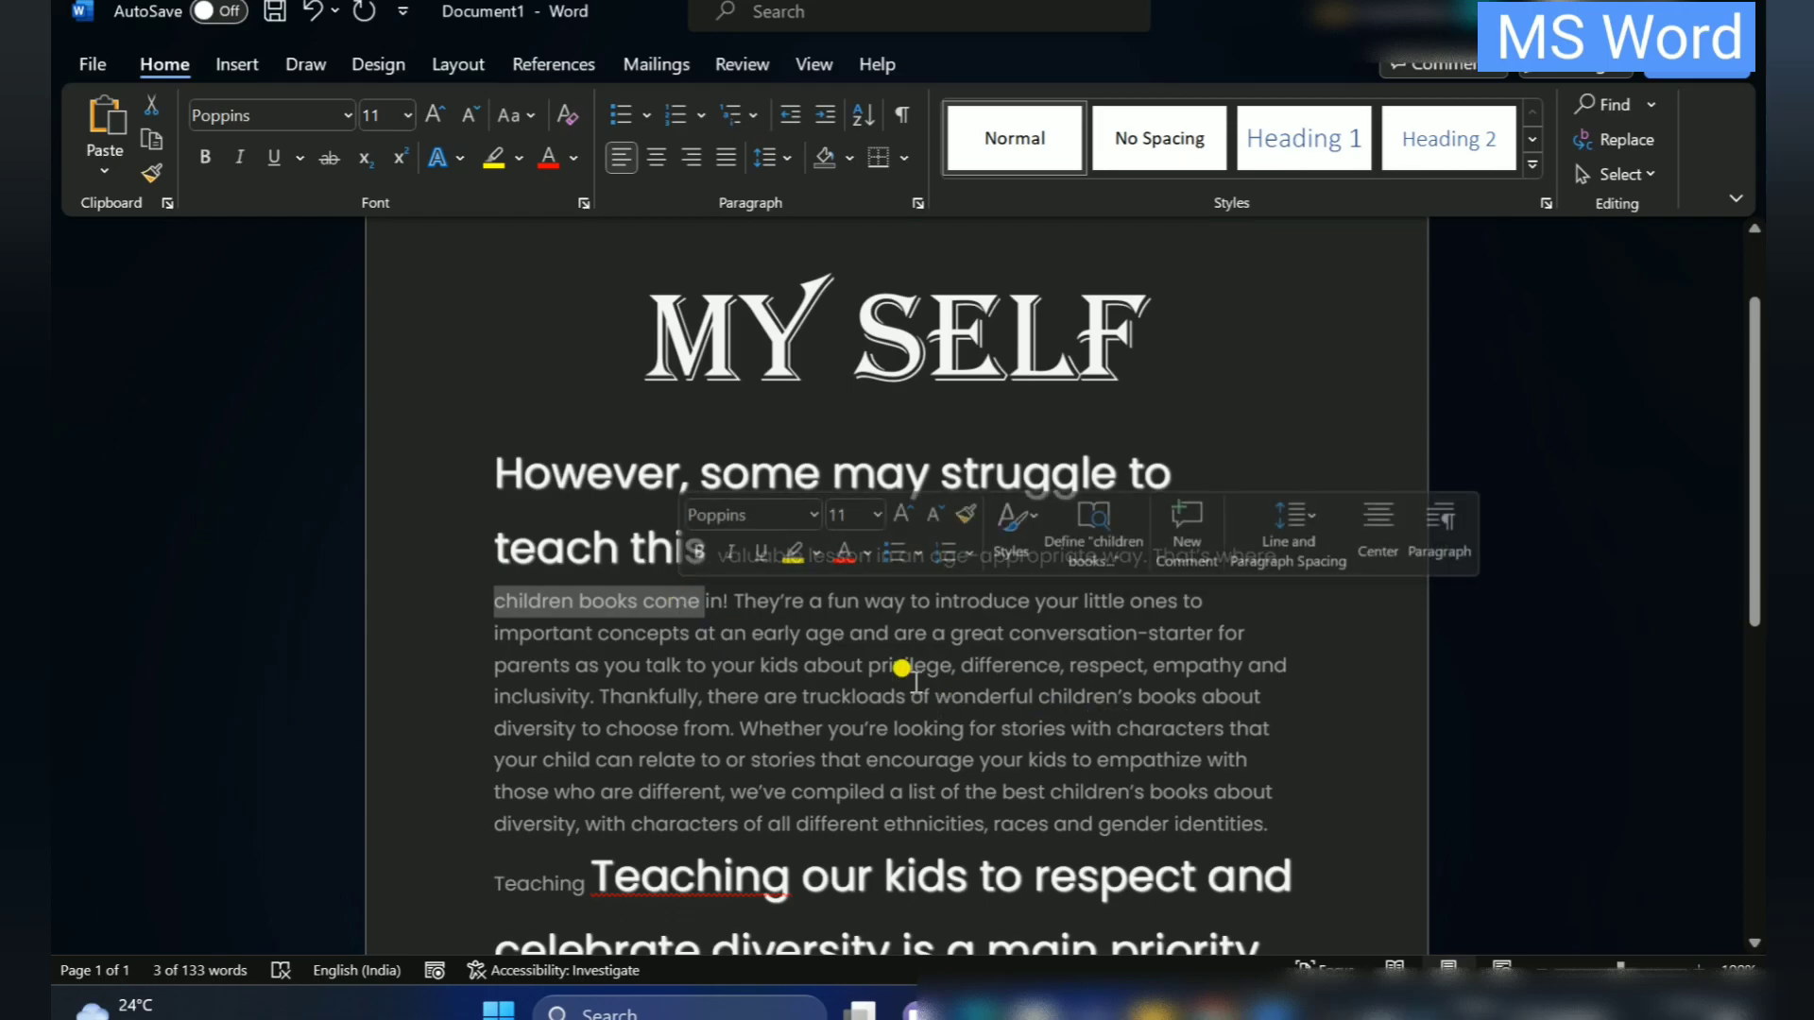
pyautogui.click(207, 161)
pyautogui.click(886, 633)
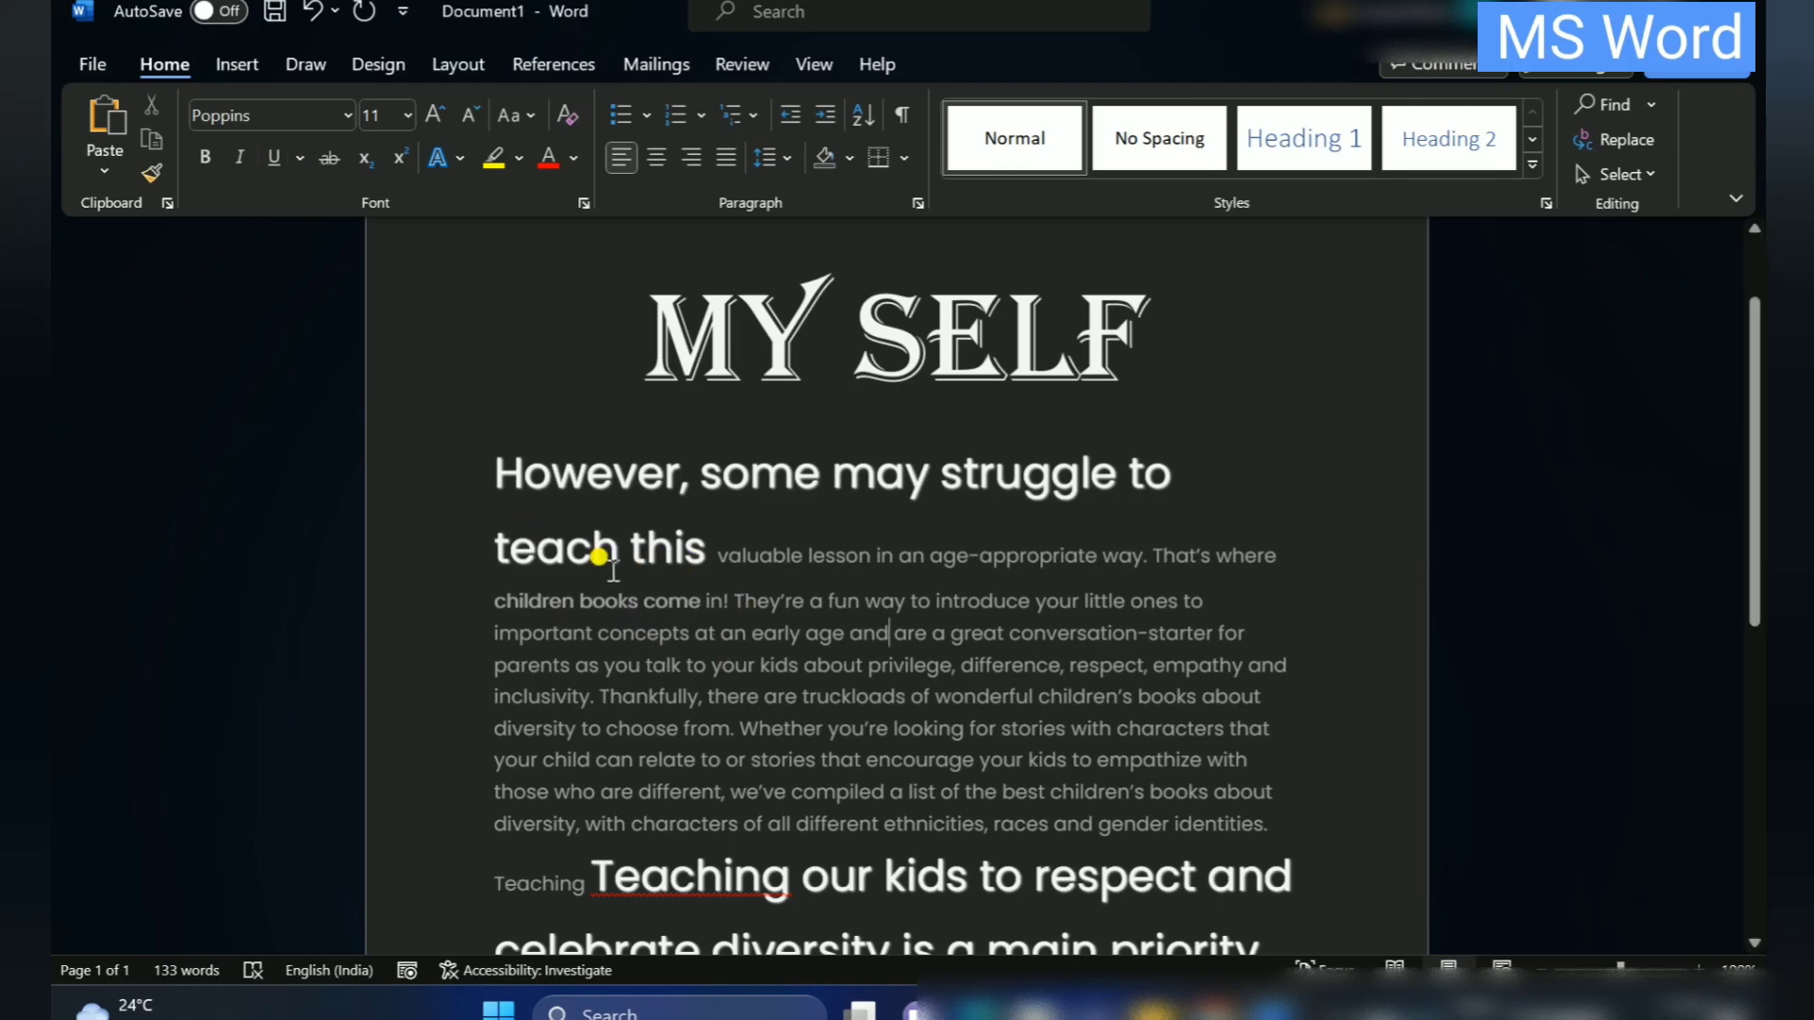
pyautogui.moveTo(492, 601); pyautogui.dragTo(704, 600)
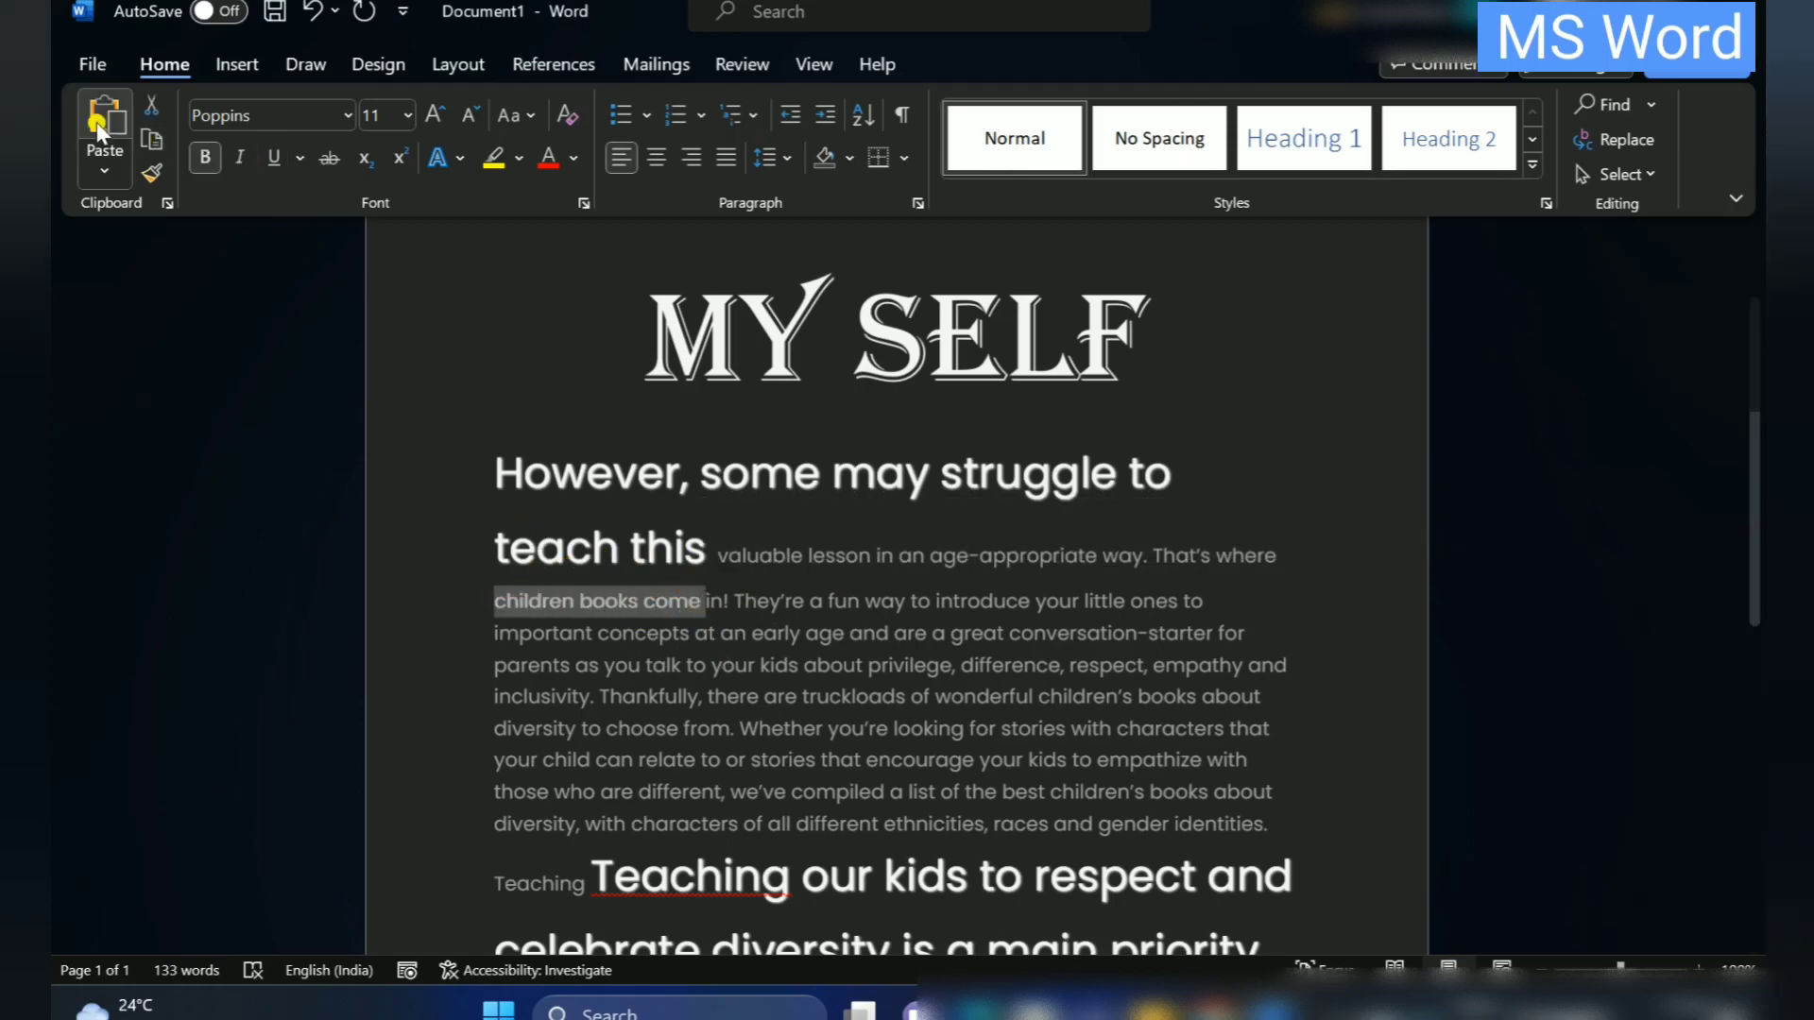
pyautogui.click(240, 156)
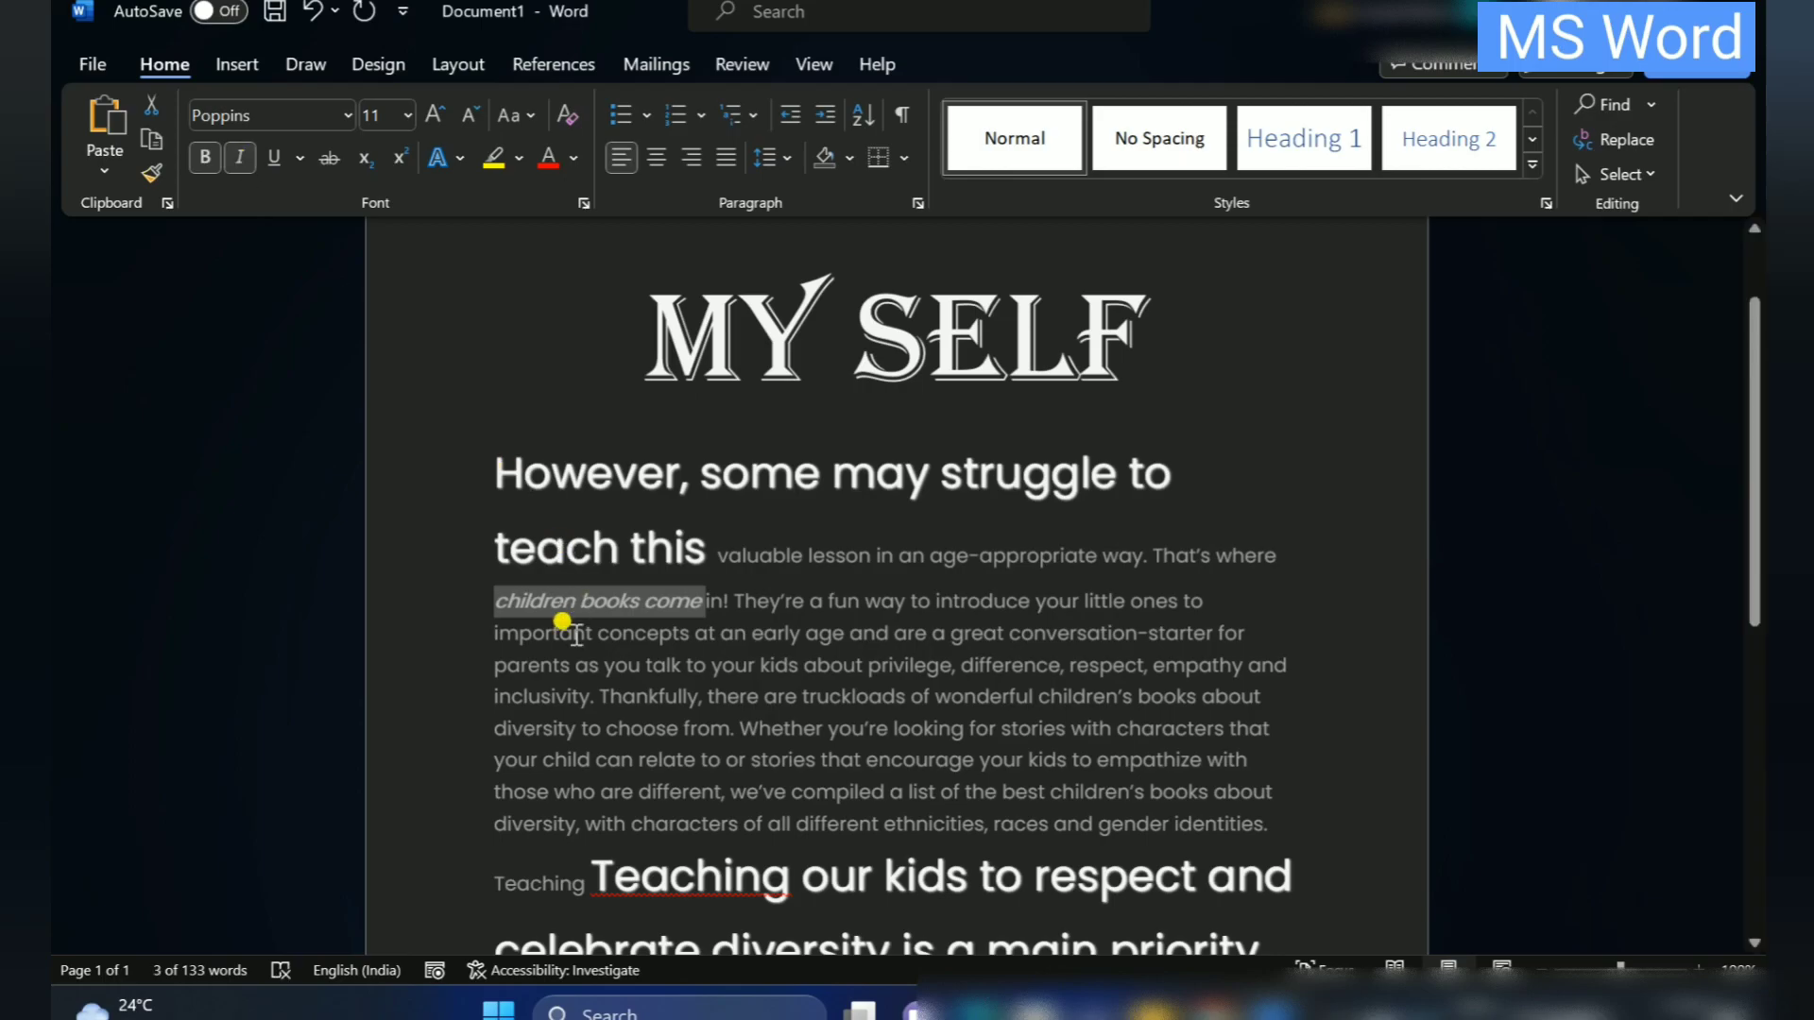
# Underline the "MY SELF" heading and switch its underline style to a double line
pyautogui.click(702, 612)
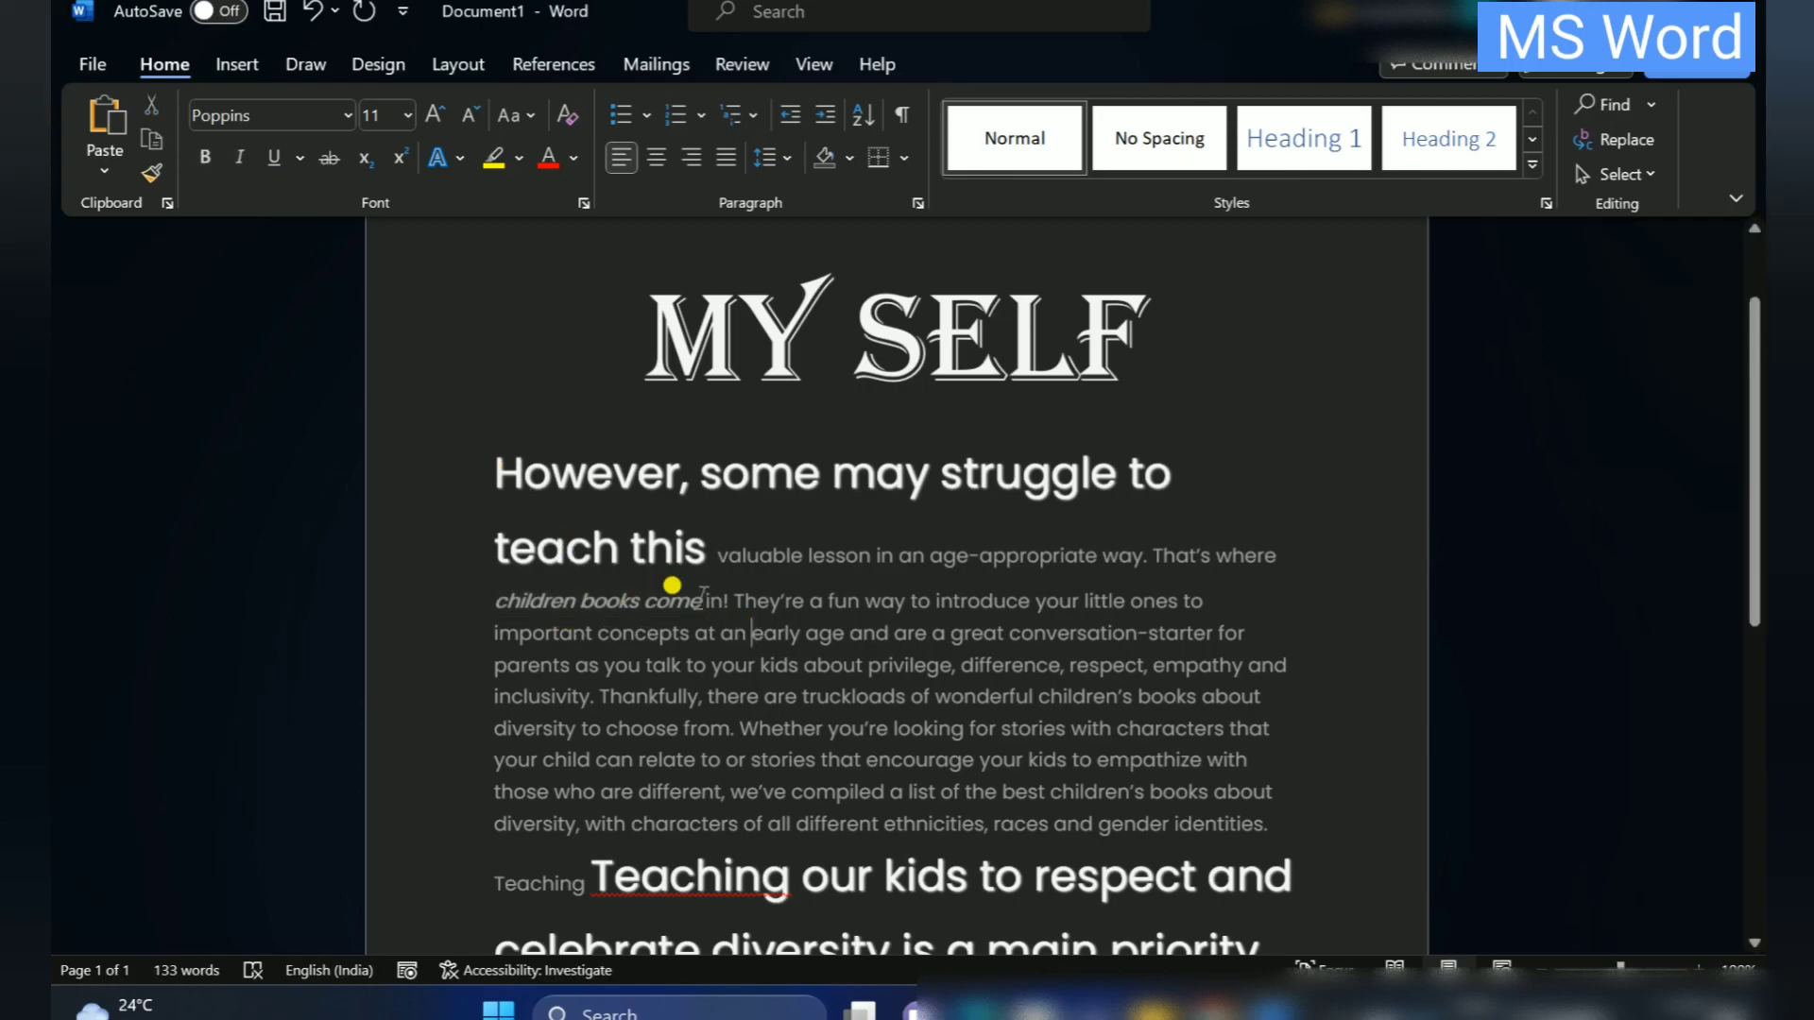
pyautogui.moveTo(501, 605); pyautogui.dragTo(704, 605)
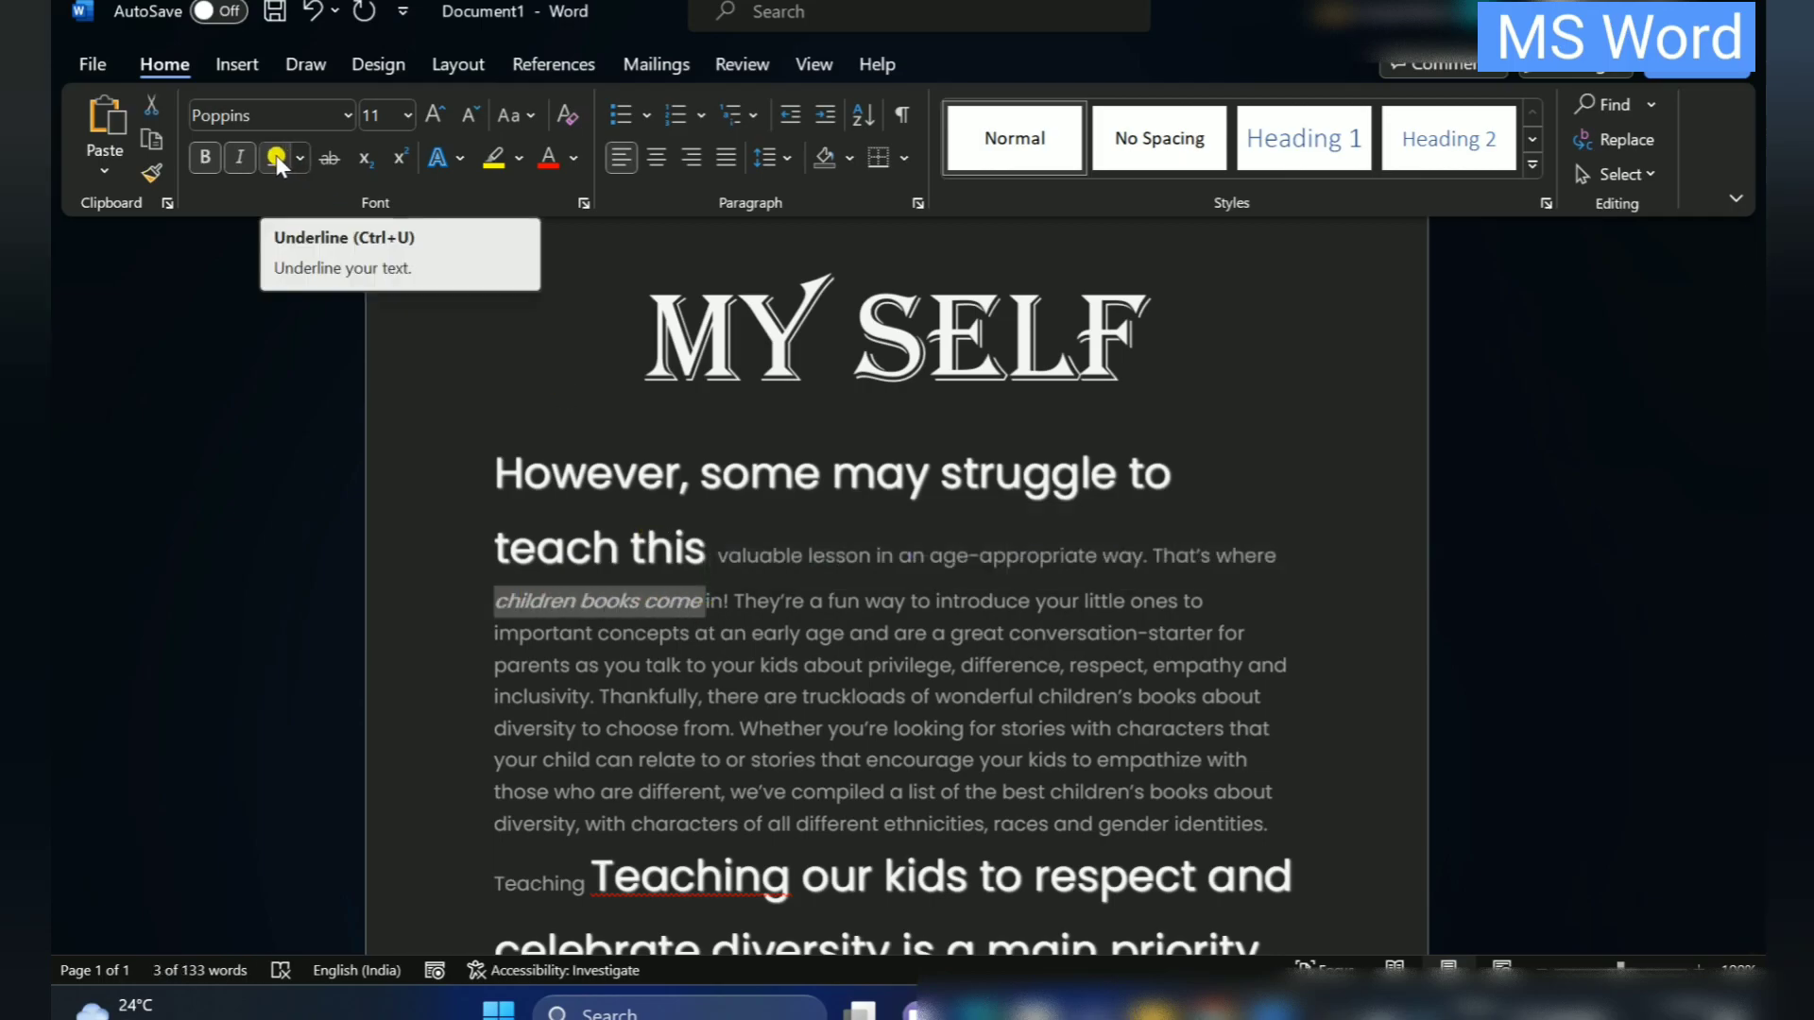
pyautogui.moveTo(640, 317); pyautogui.dragTo(1101, 340)
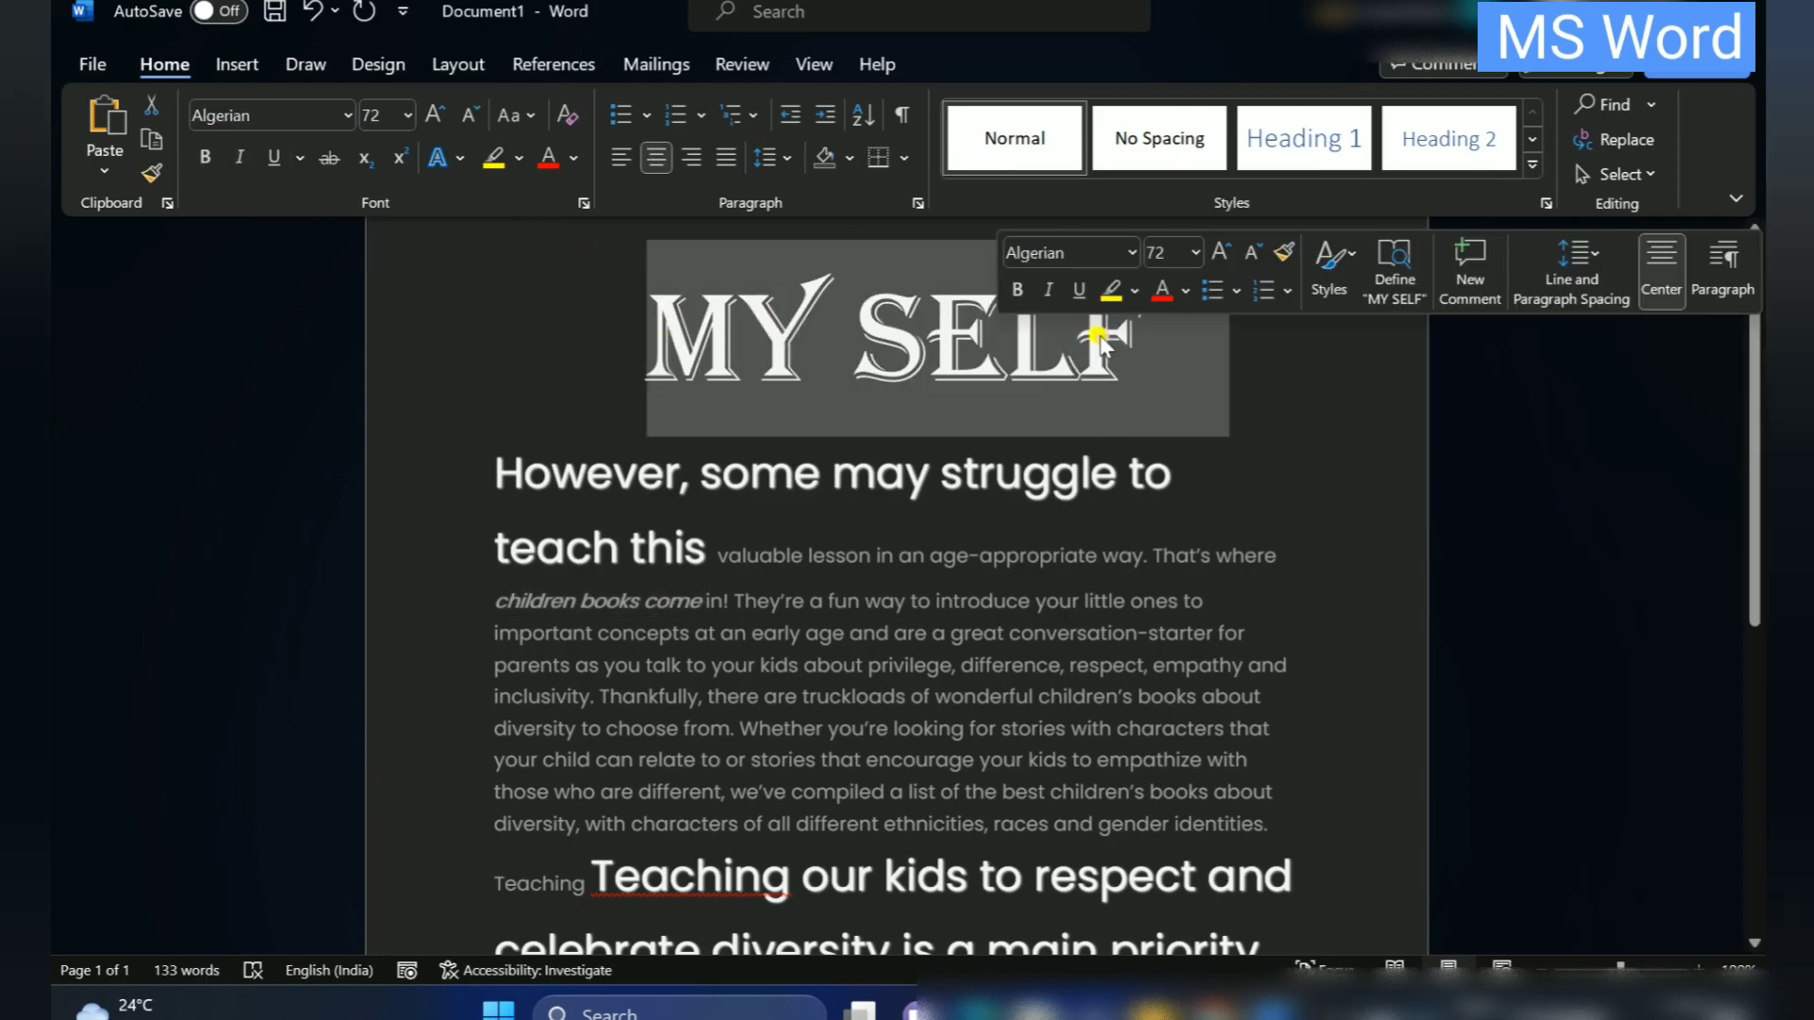
pyautogui.click(274, 161)
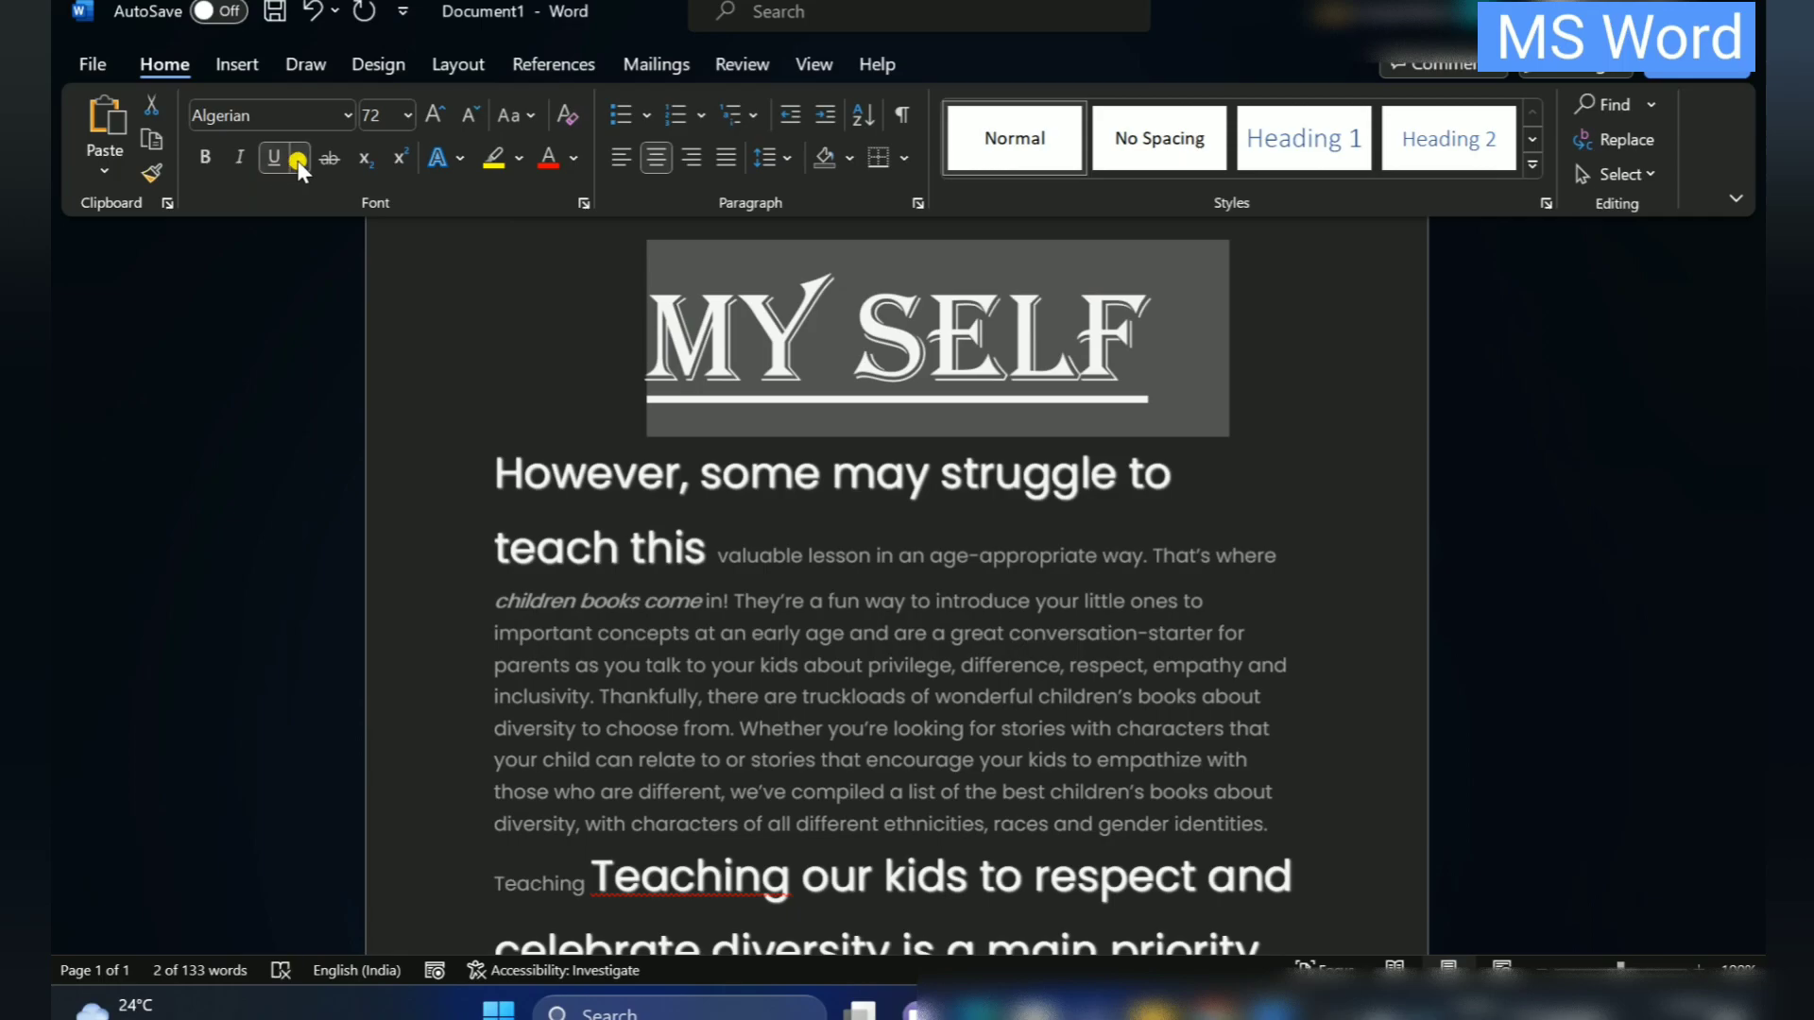
pyautogui.click(298, 160)
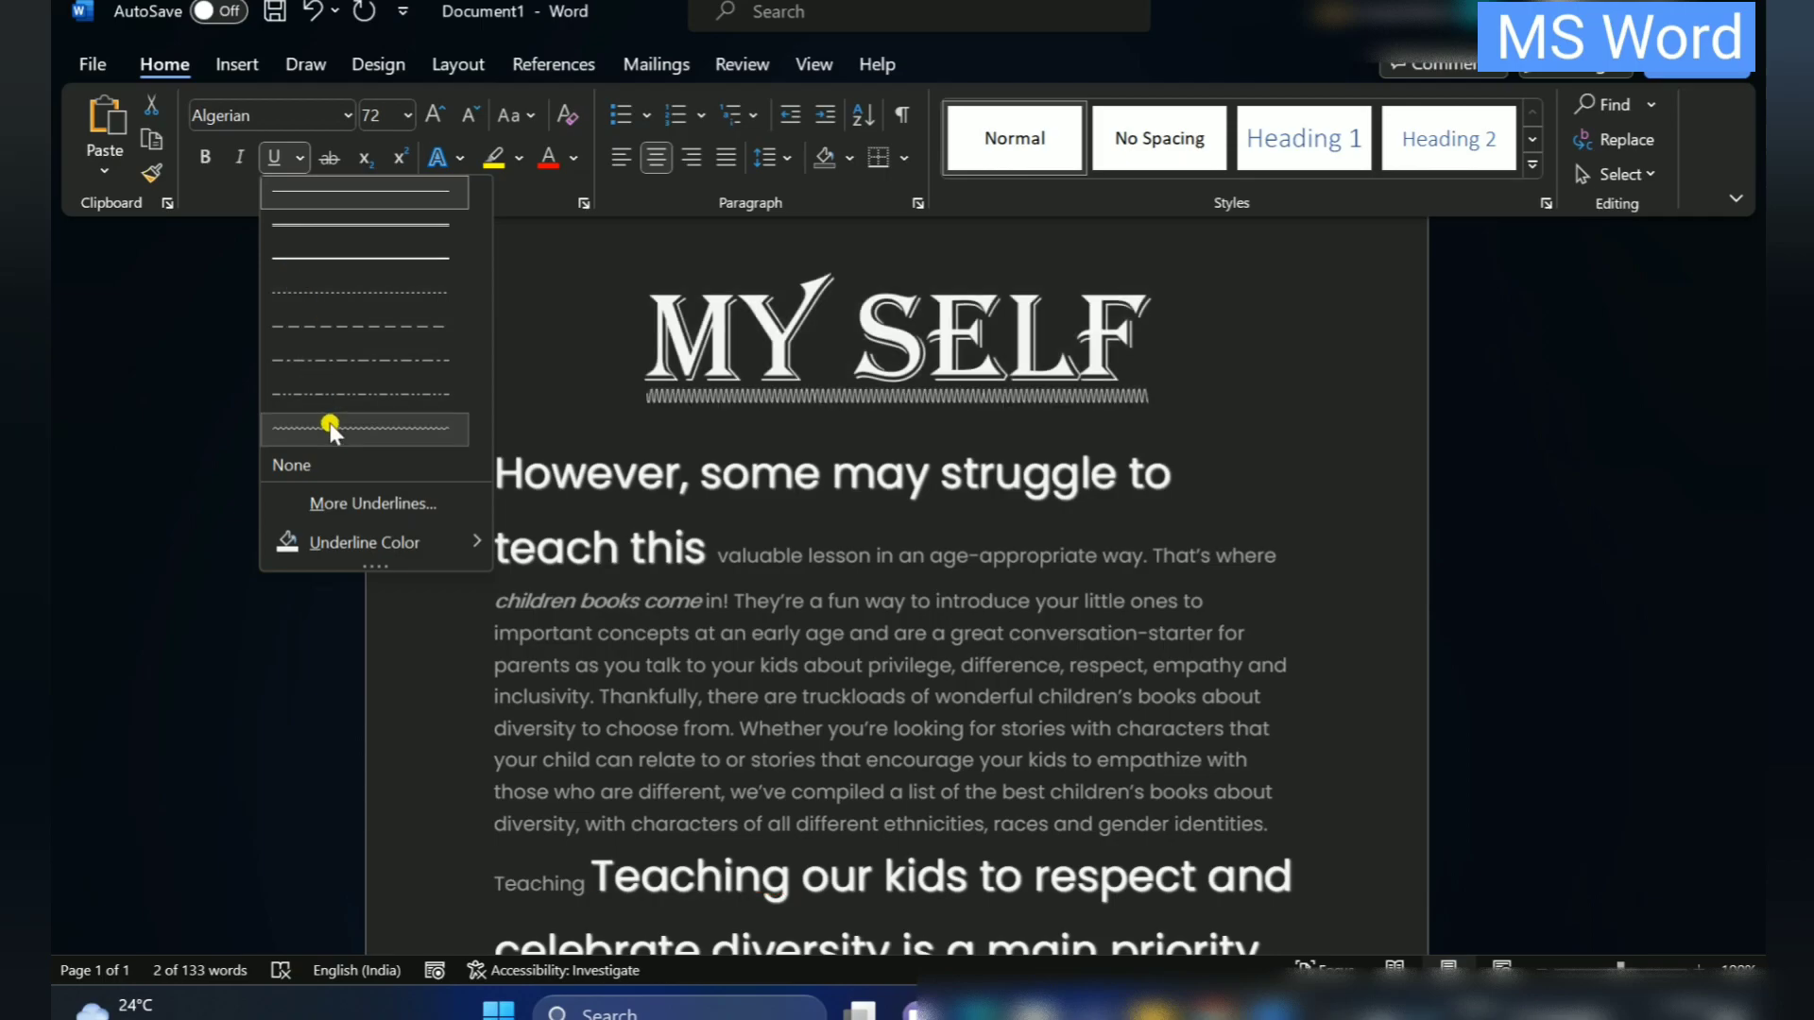
pyautogui.click(326, 227)
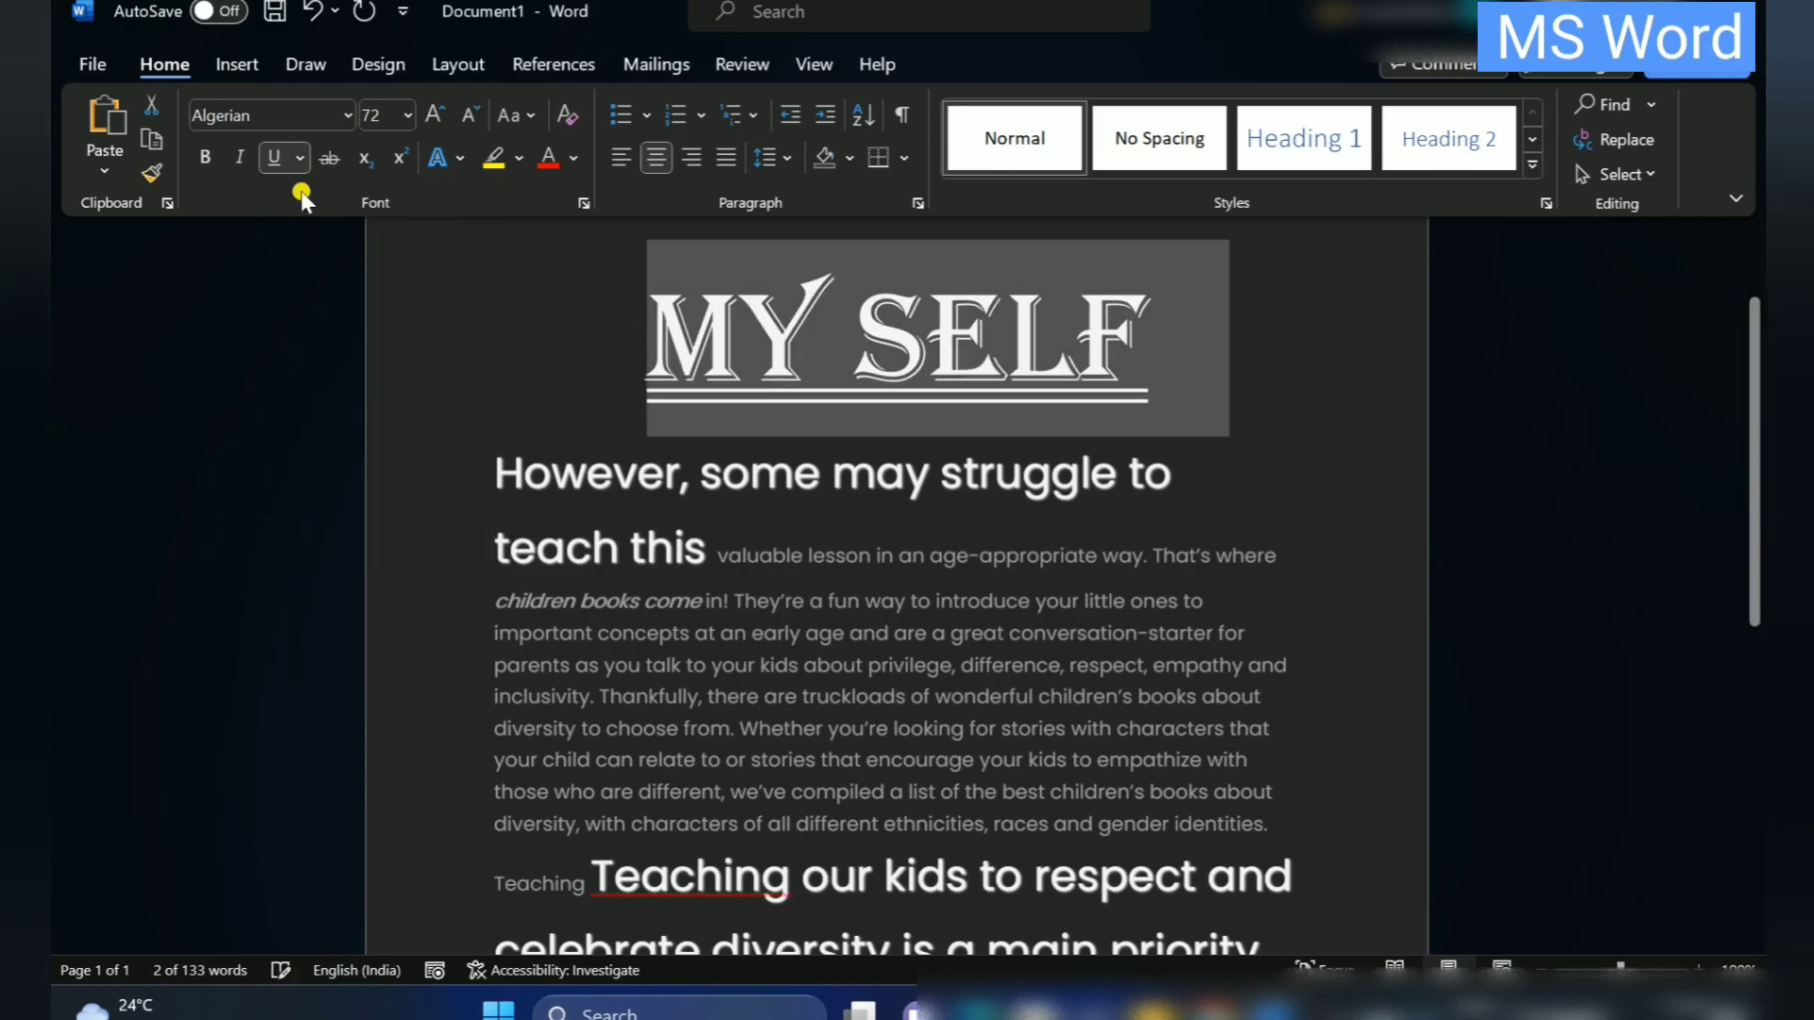
# Set the underline color of the "MY SELF" heading to the standard light blue and deselect the heading
pyautogui.click(299, 158)
pyautogui.moveTo(404, 553)
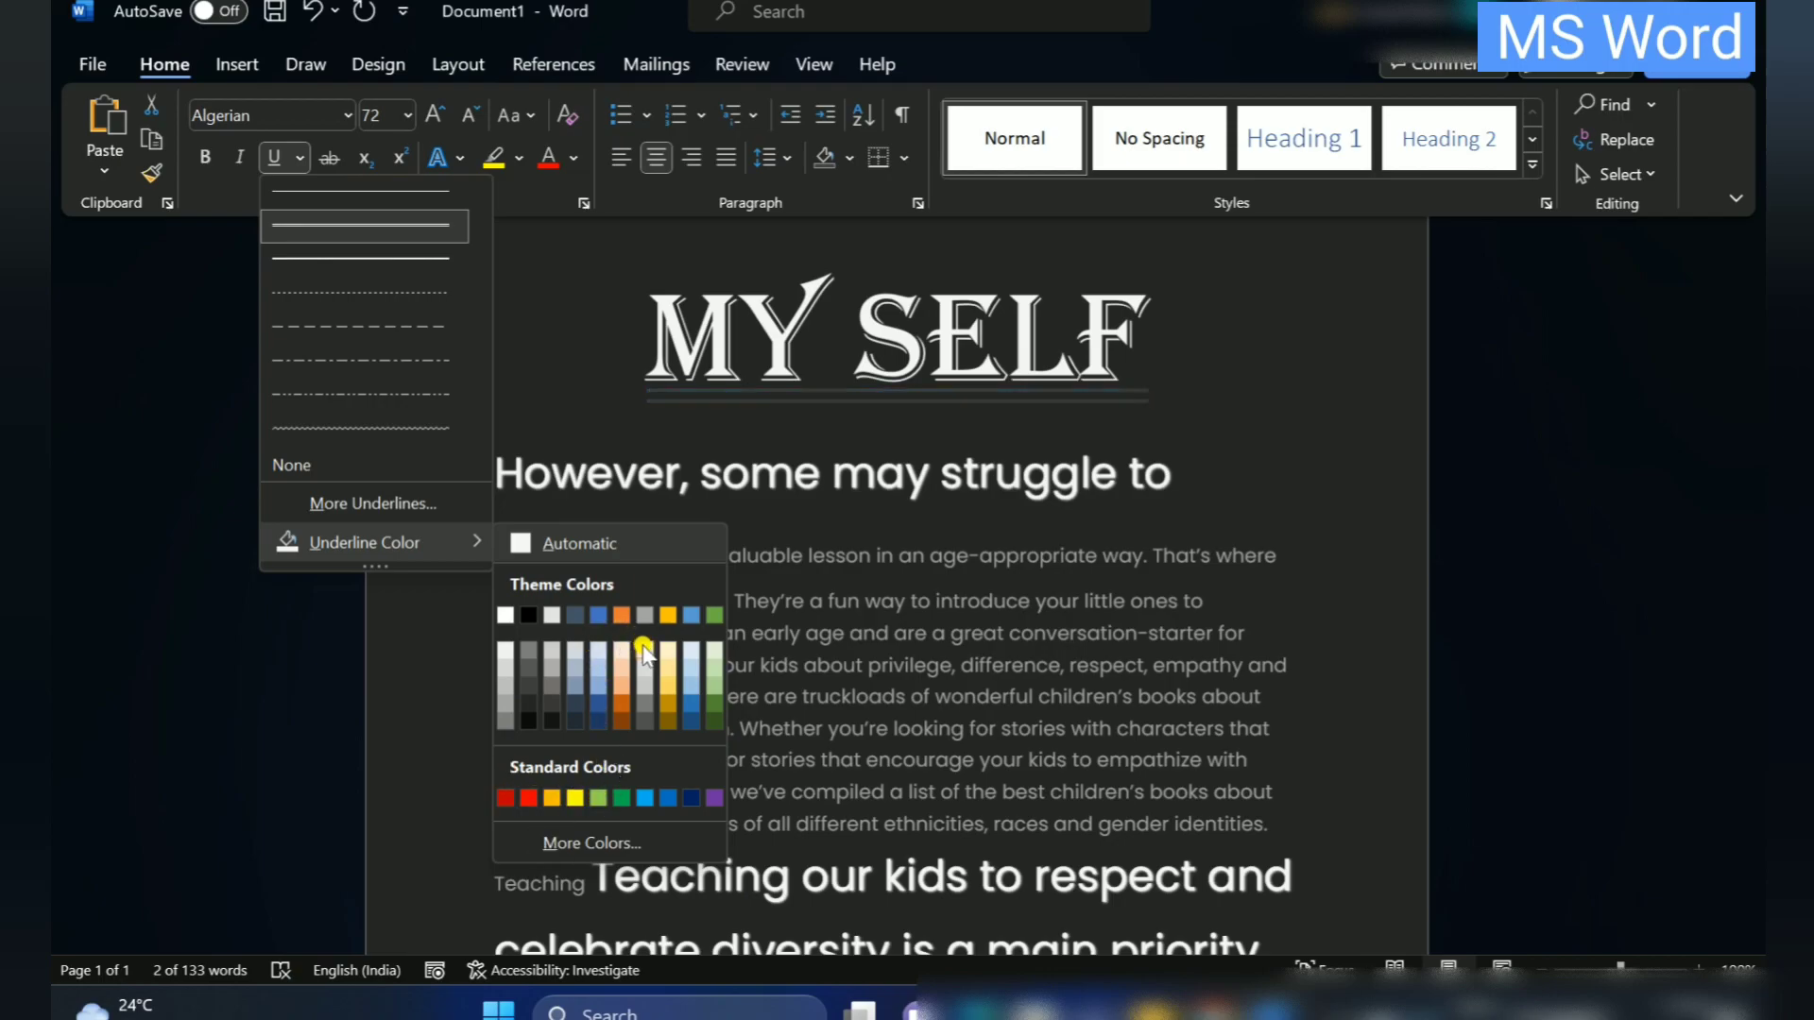
pyautogui.click(654, 799)
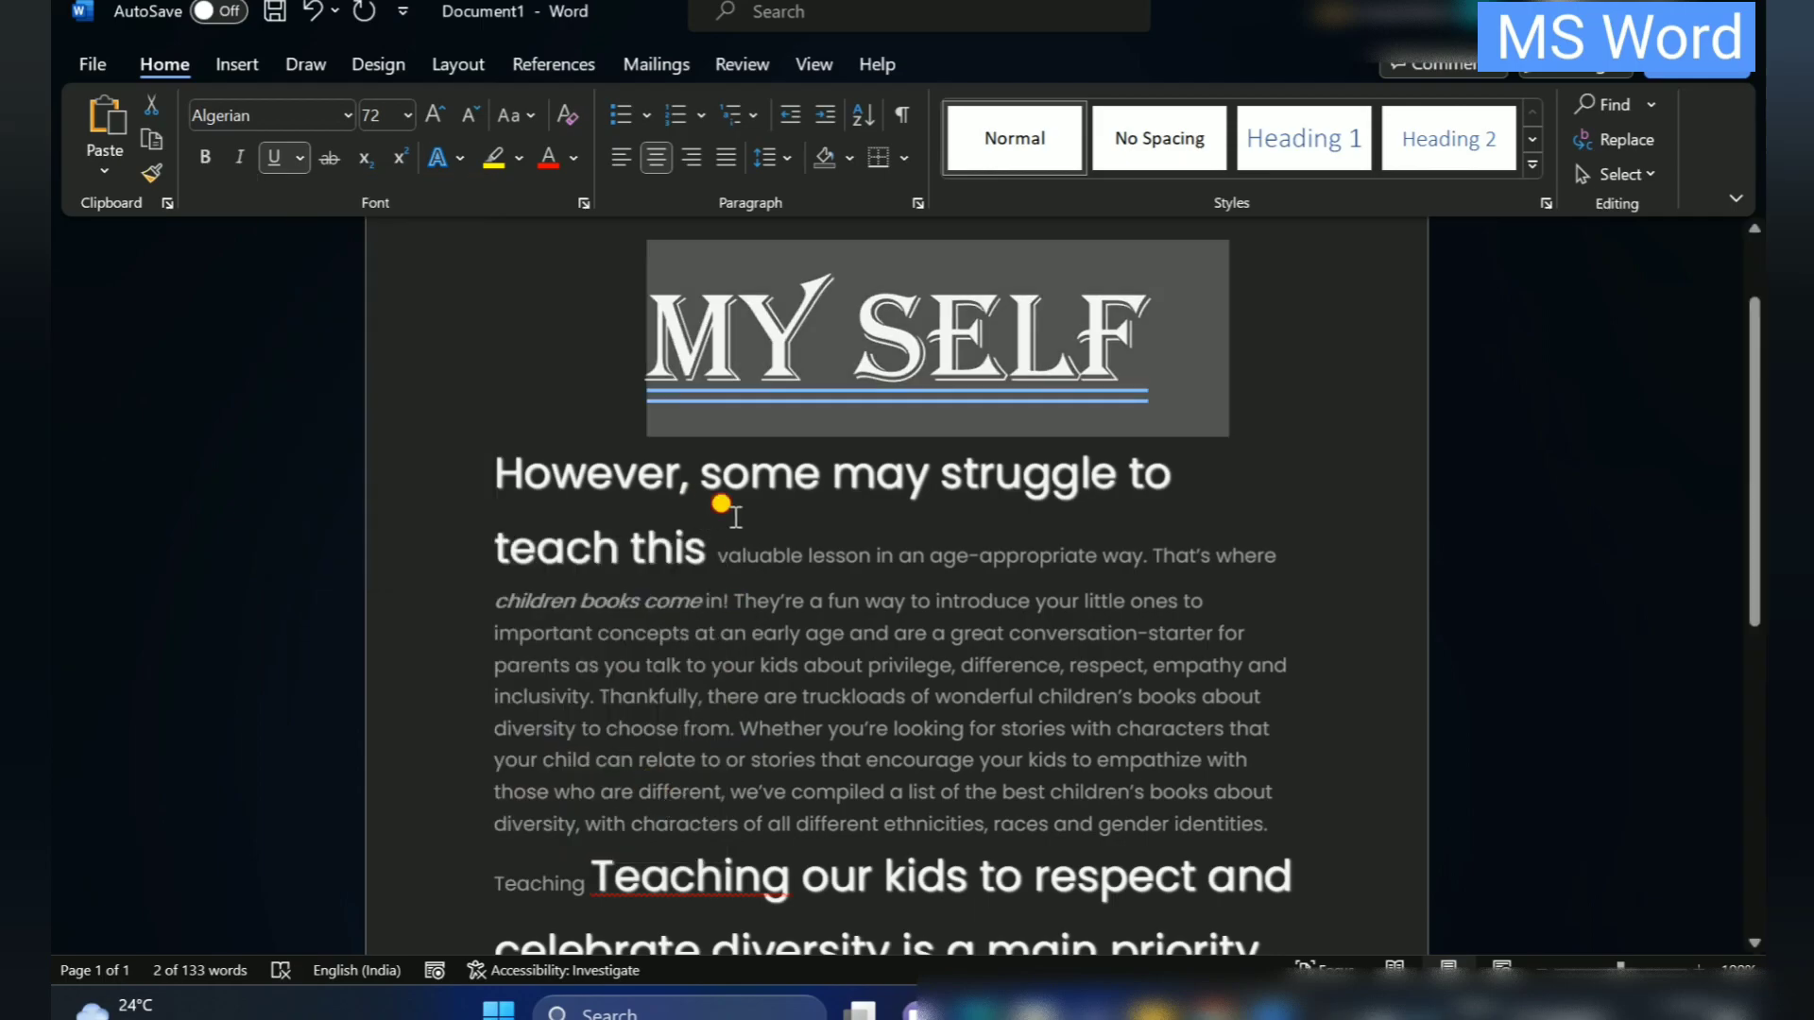
pyautogui.click(727, 552)
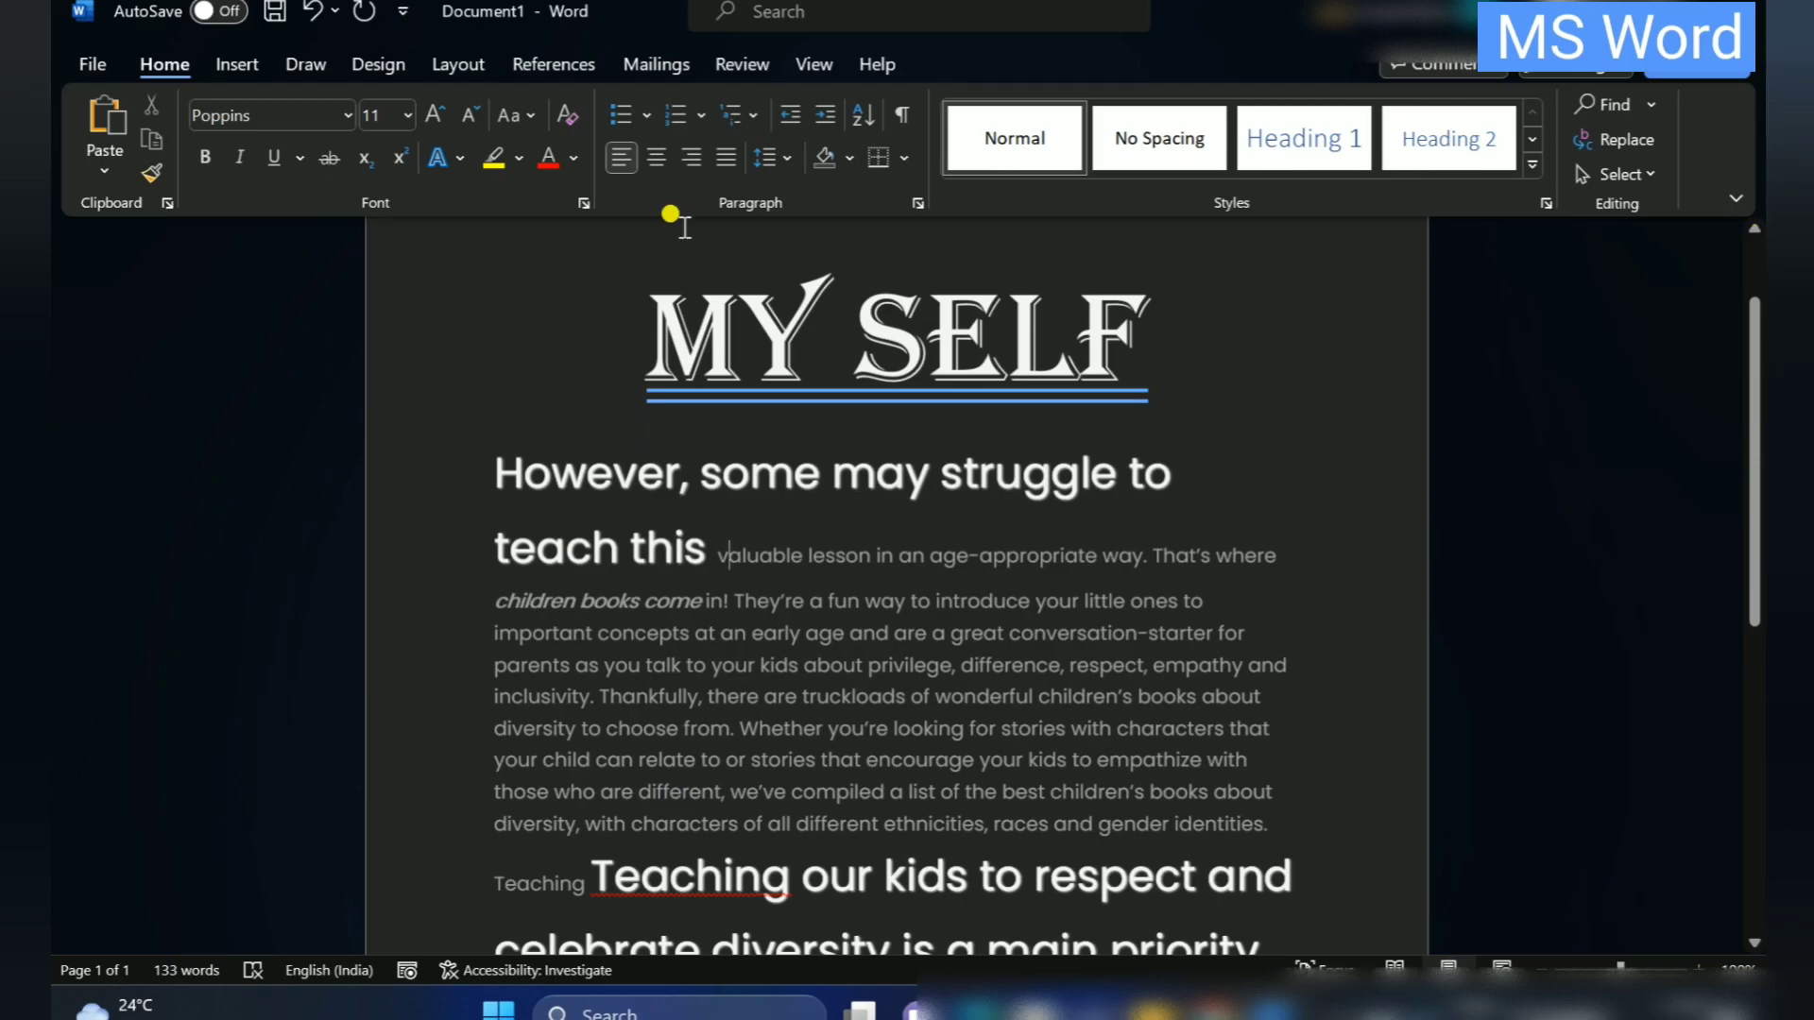
# Apply strikethrough to the large word "Teaching" in the last paragraph and deselect it
pyautogui.scroll(-2, 717, 593)
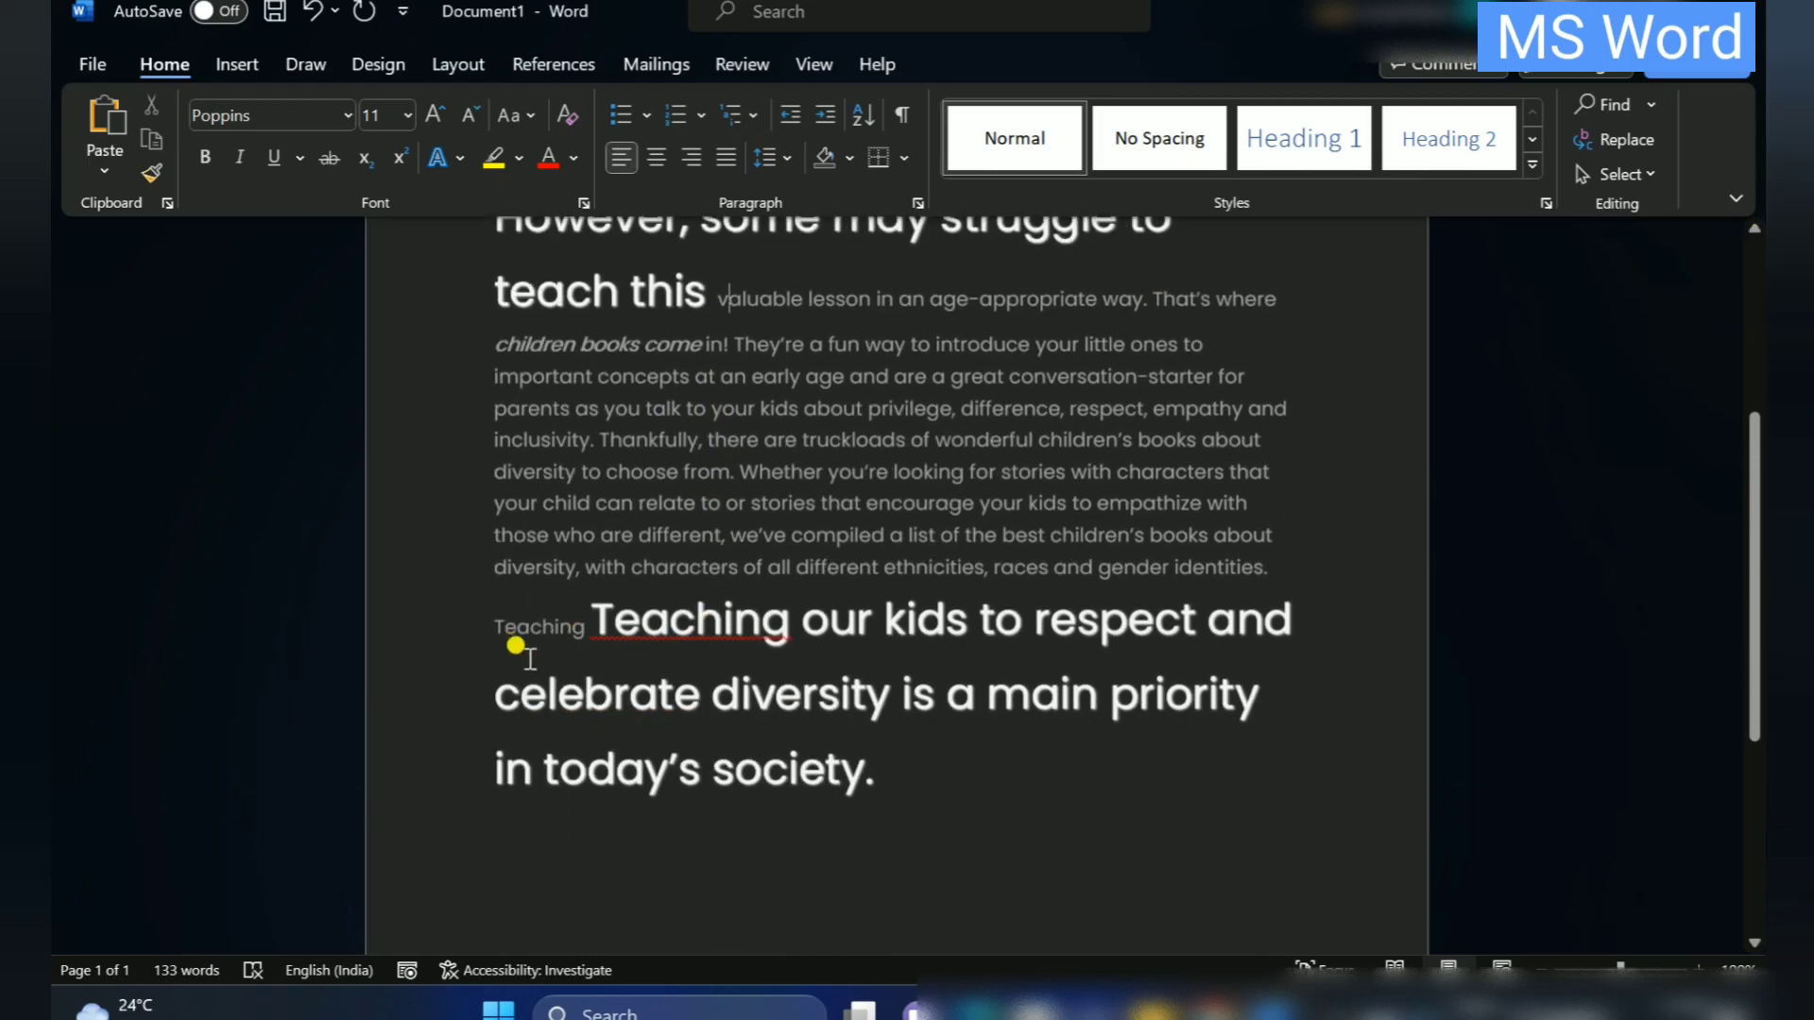
pyautogui.moveTo(587, 616); pyautogui.dragTo(789, 624)
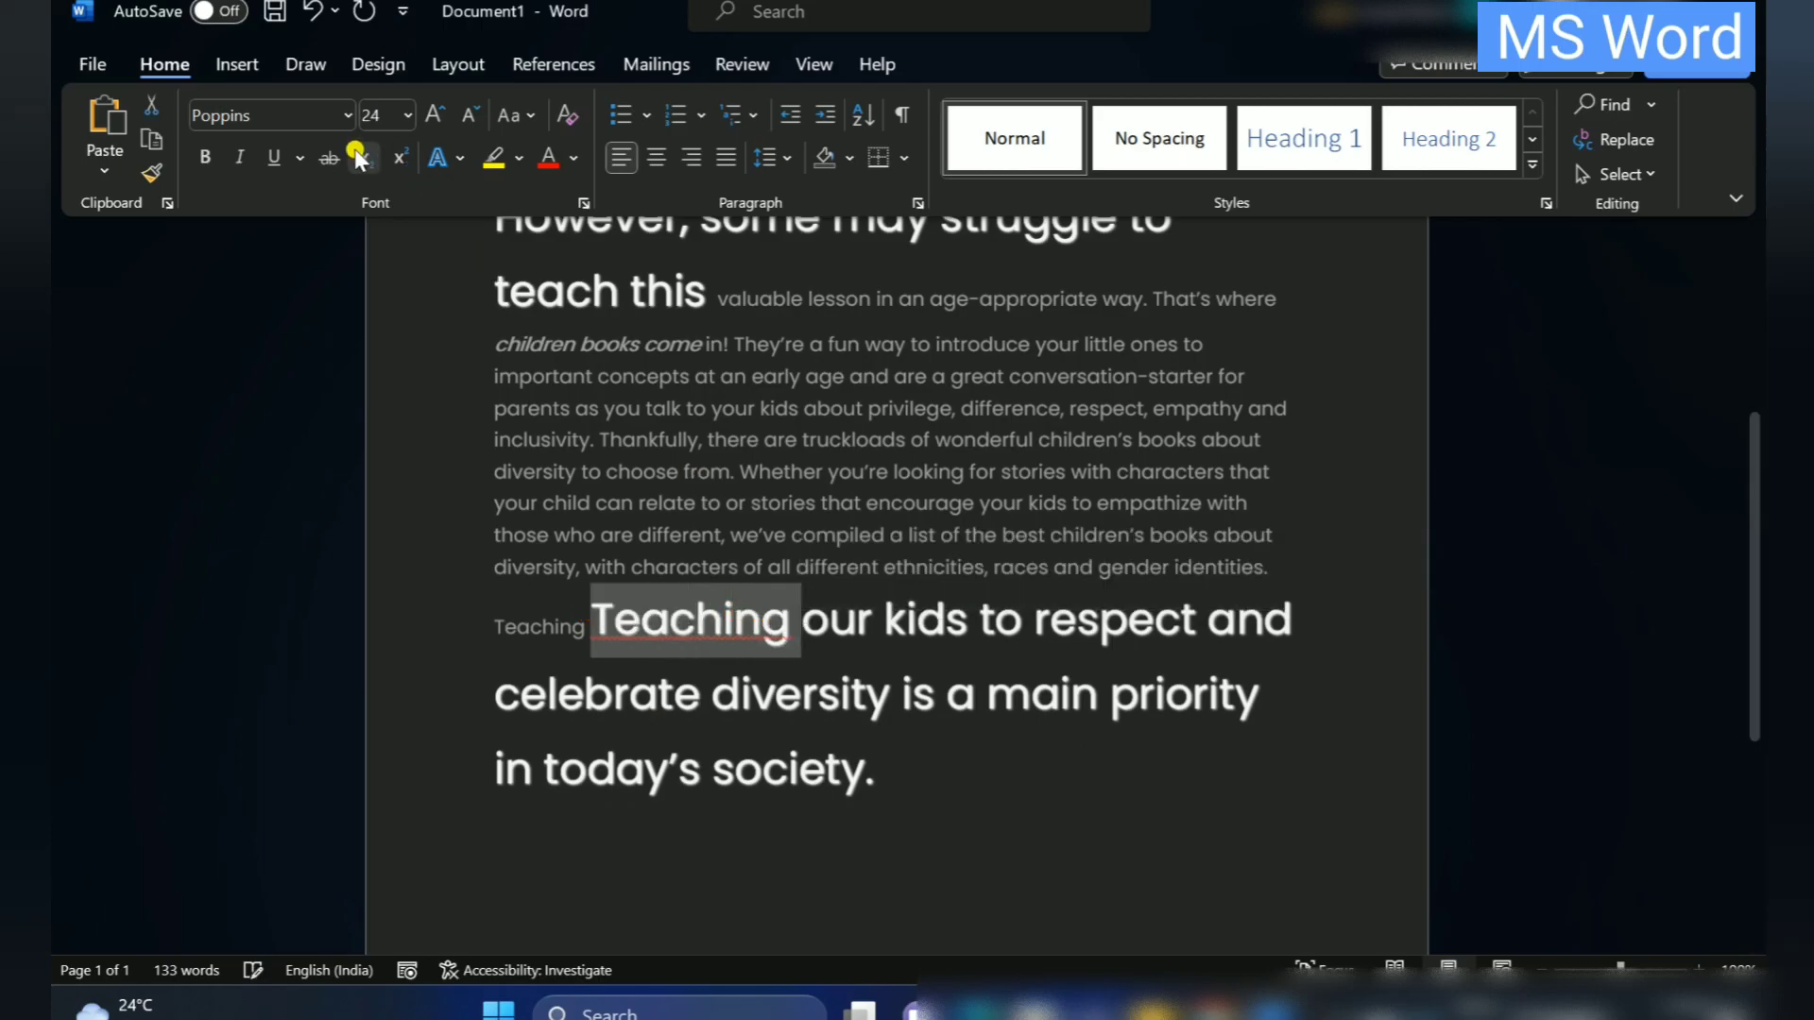
pyautogui.click(327, 170)
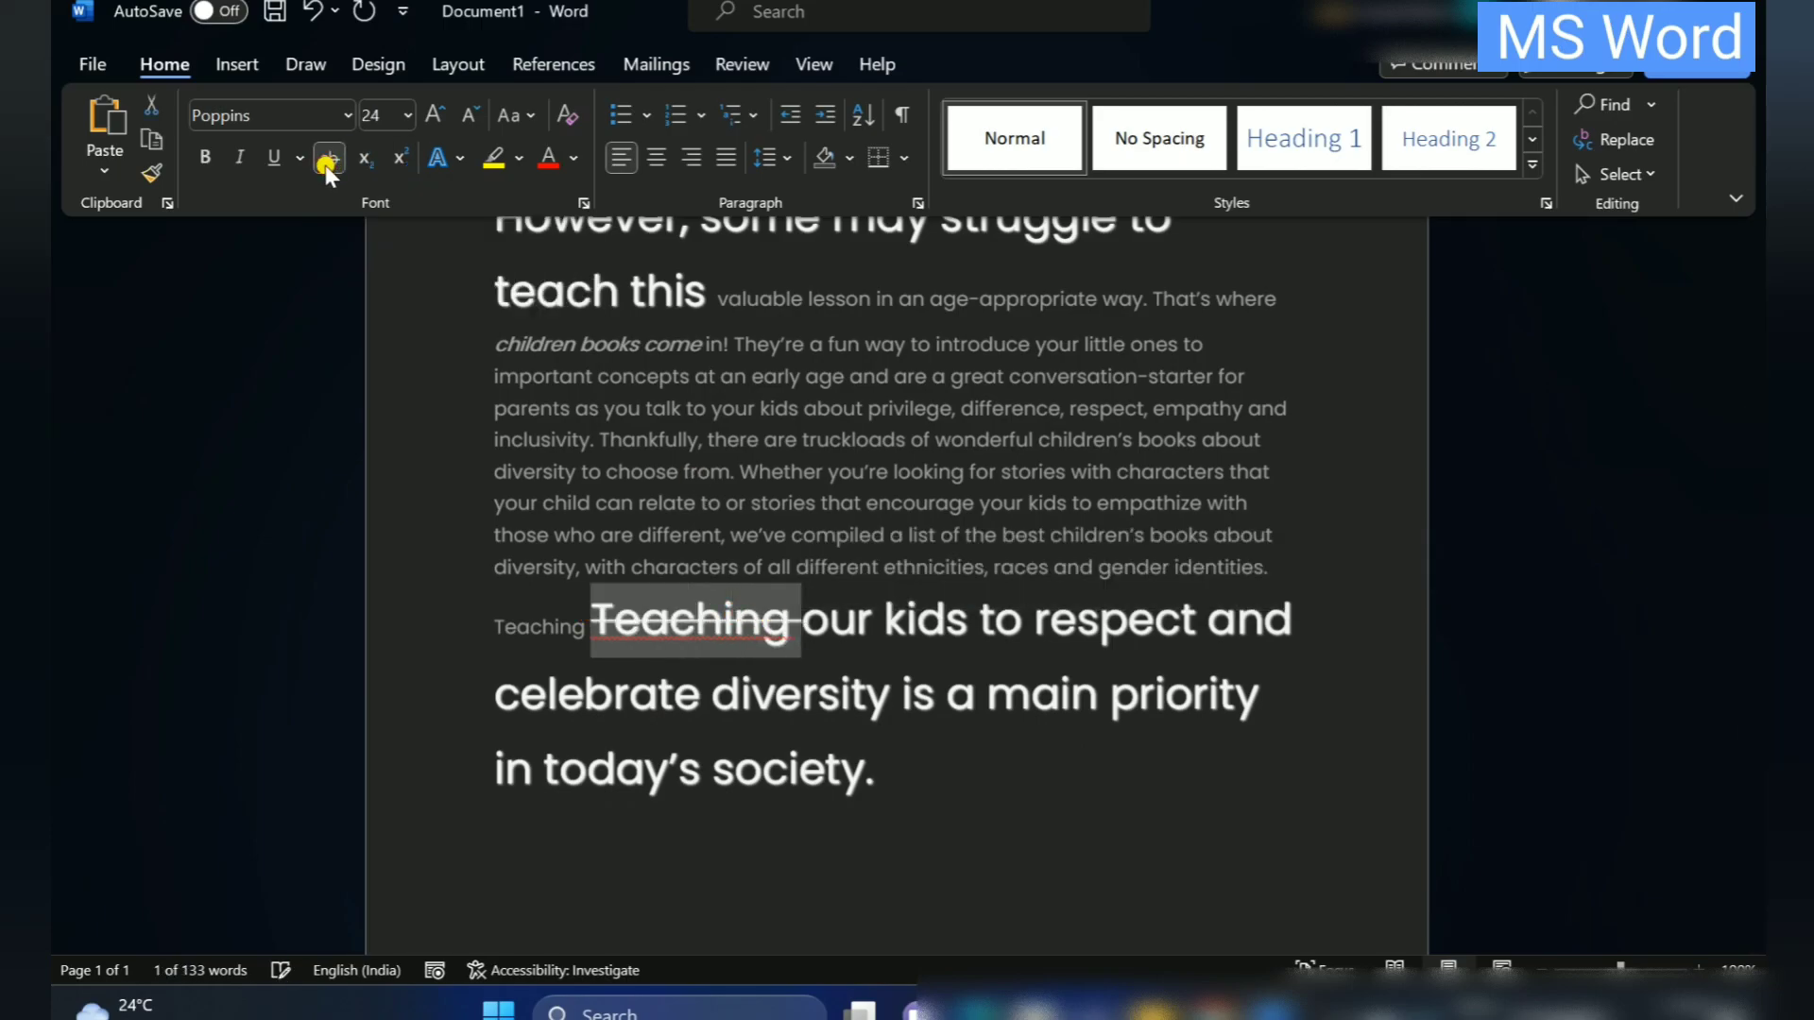
pyautogui.click(1027, 683)
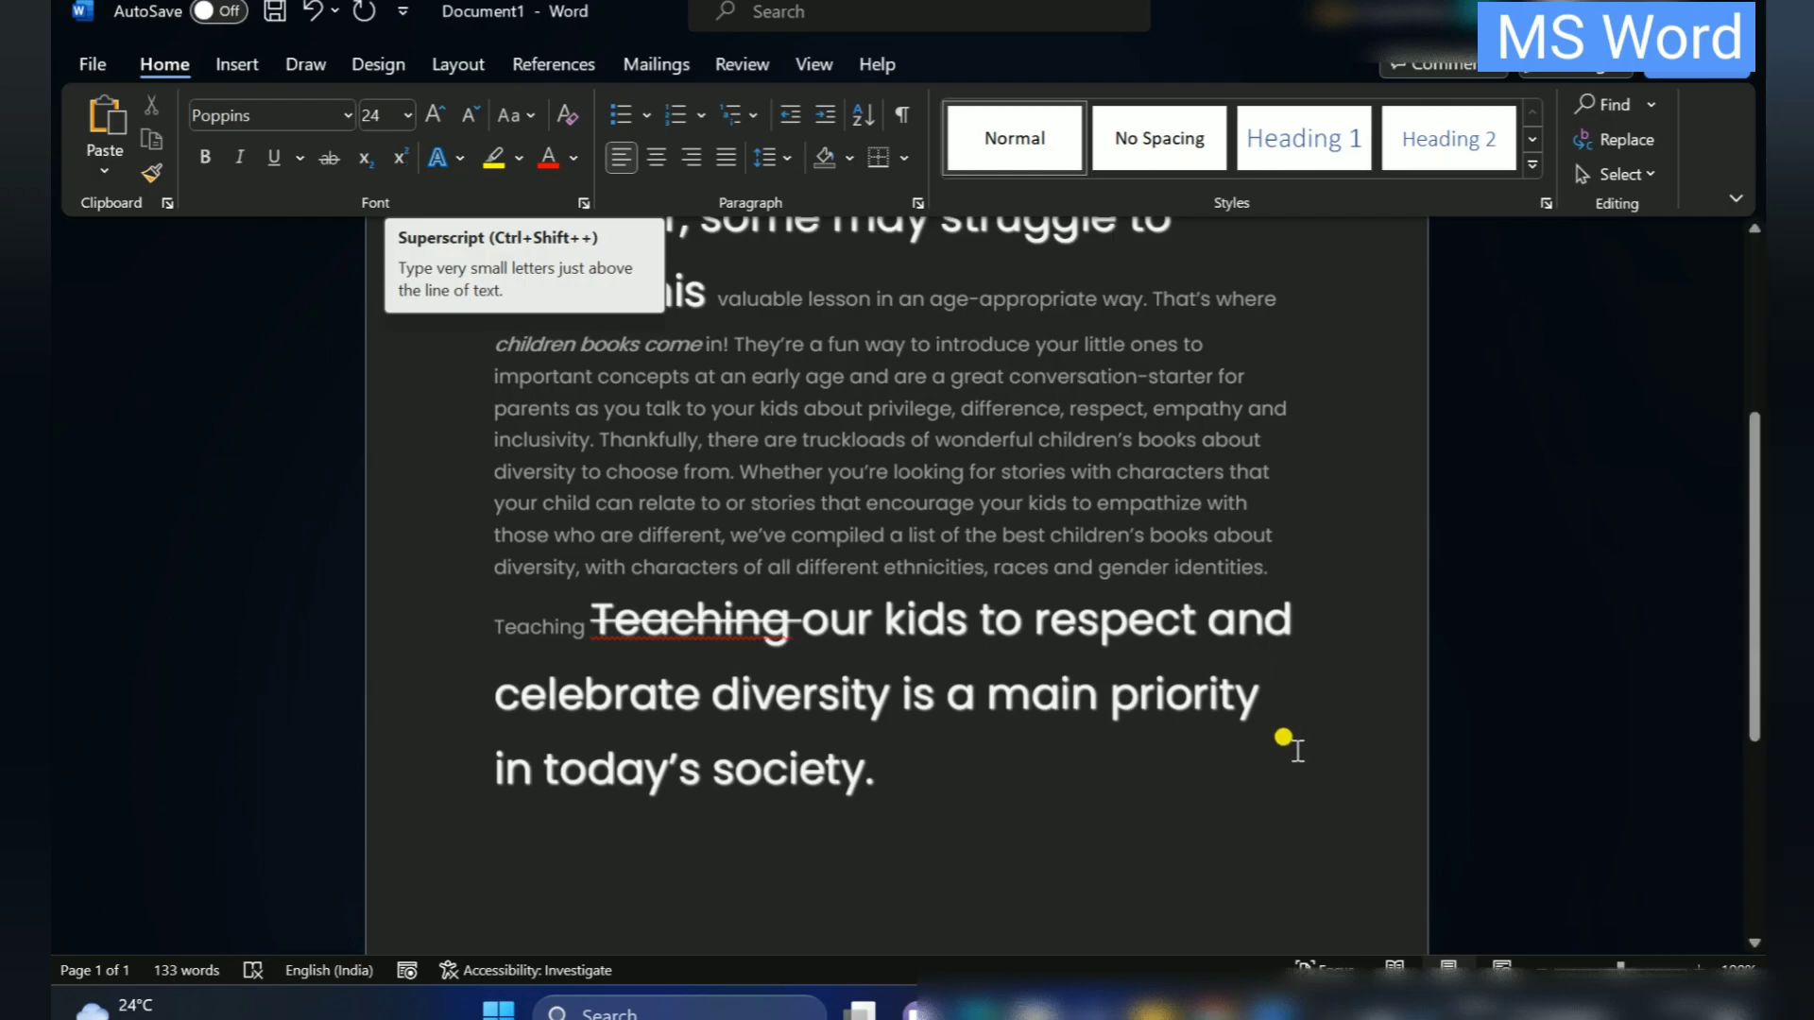
# Add the expression A2+B2 on a new line below the last paragraph, leaving an empty line between them
pyautogui.click(1084, 818)
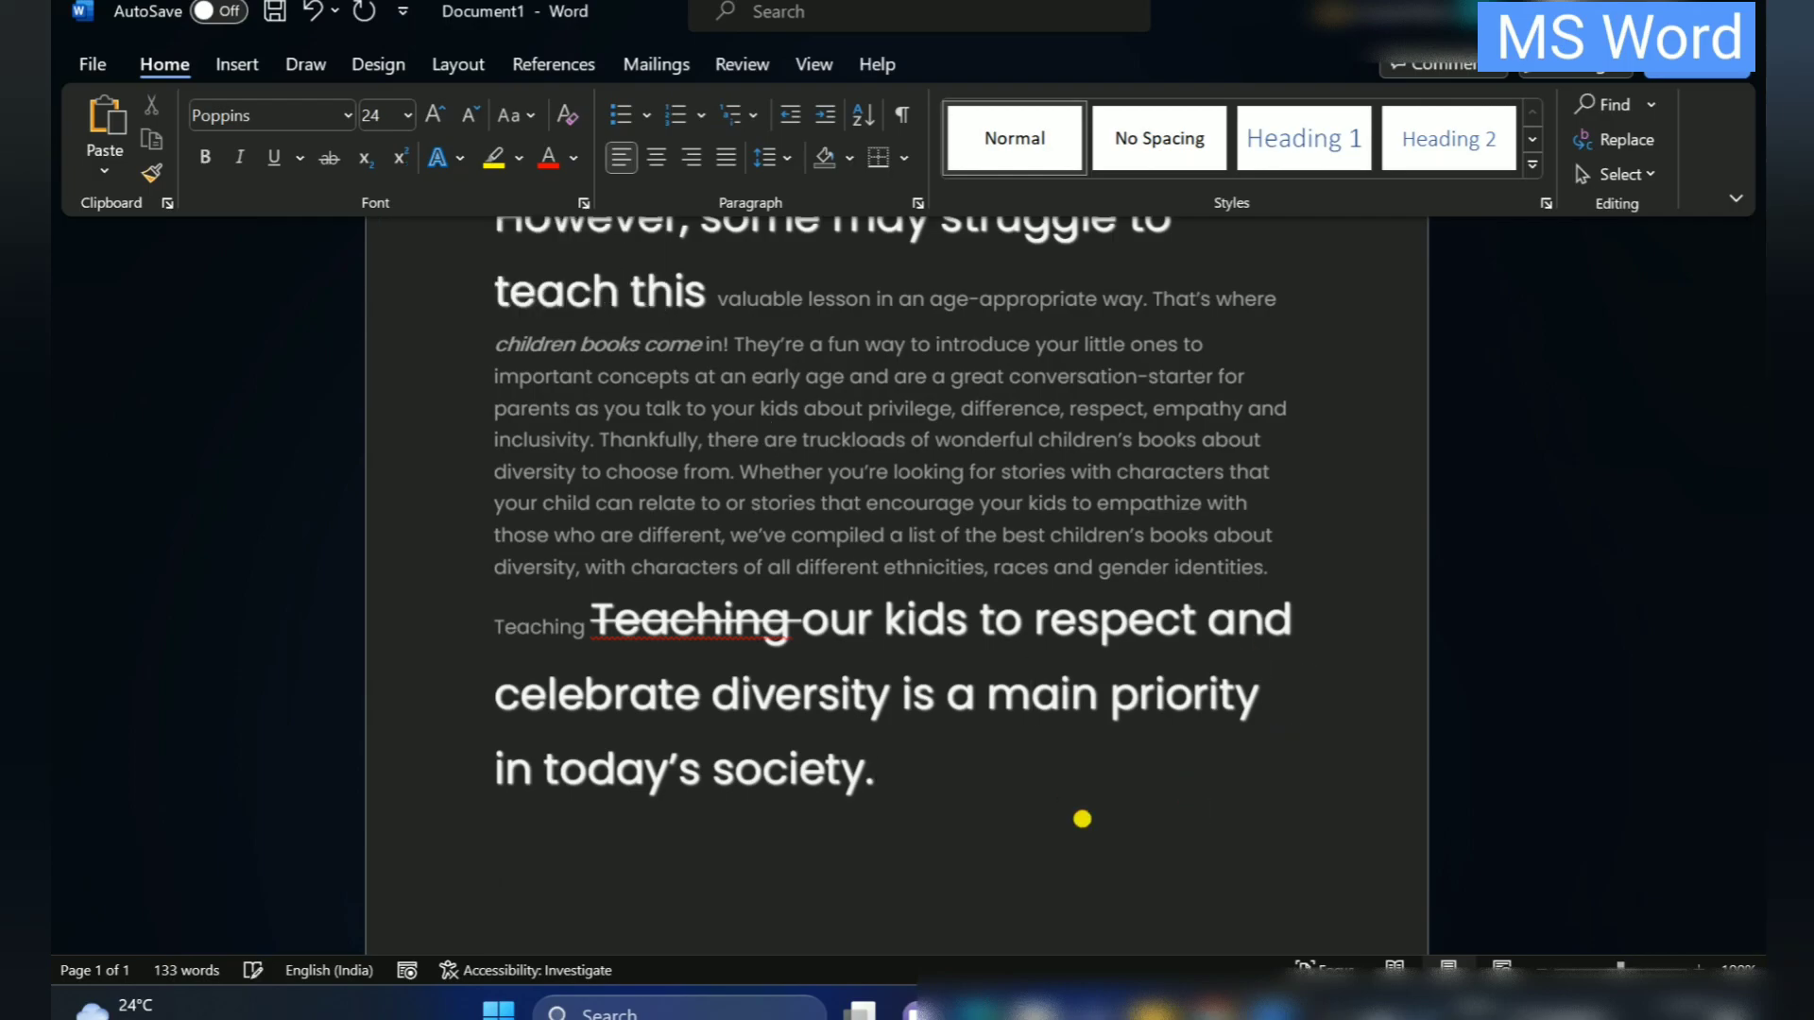
pyautogui.press('Return')
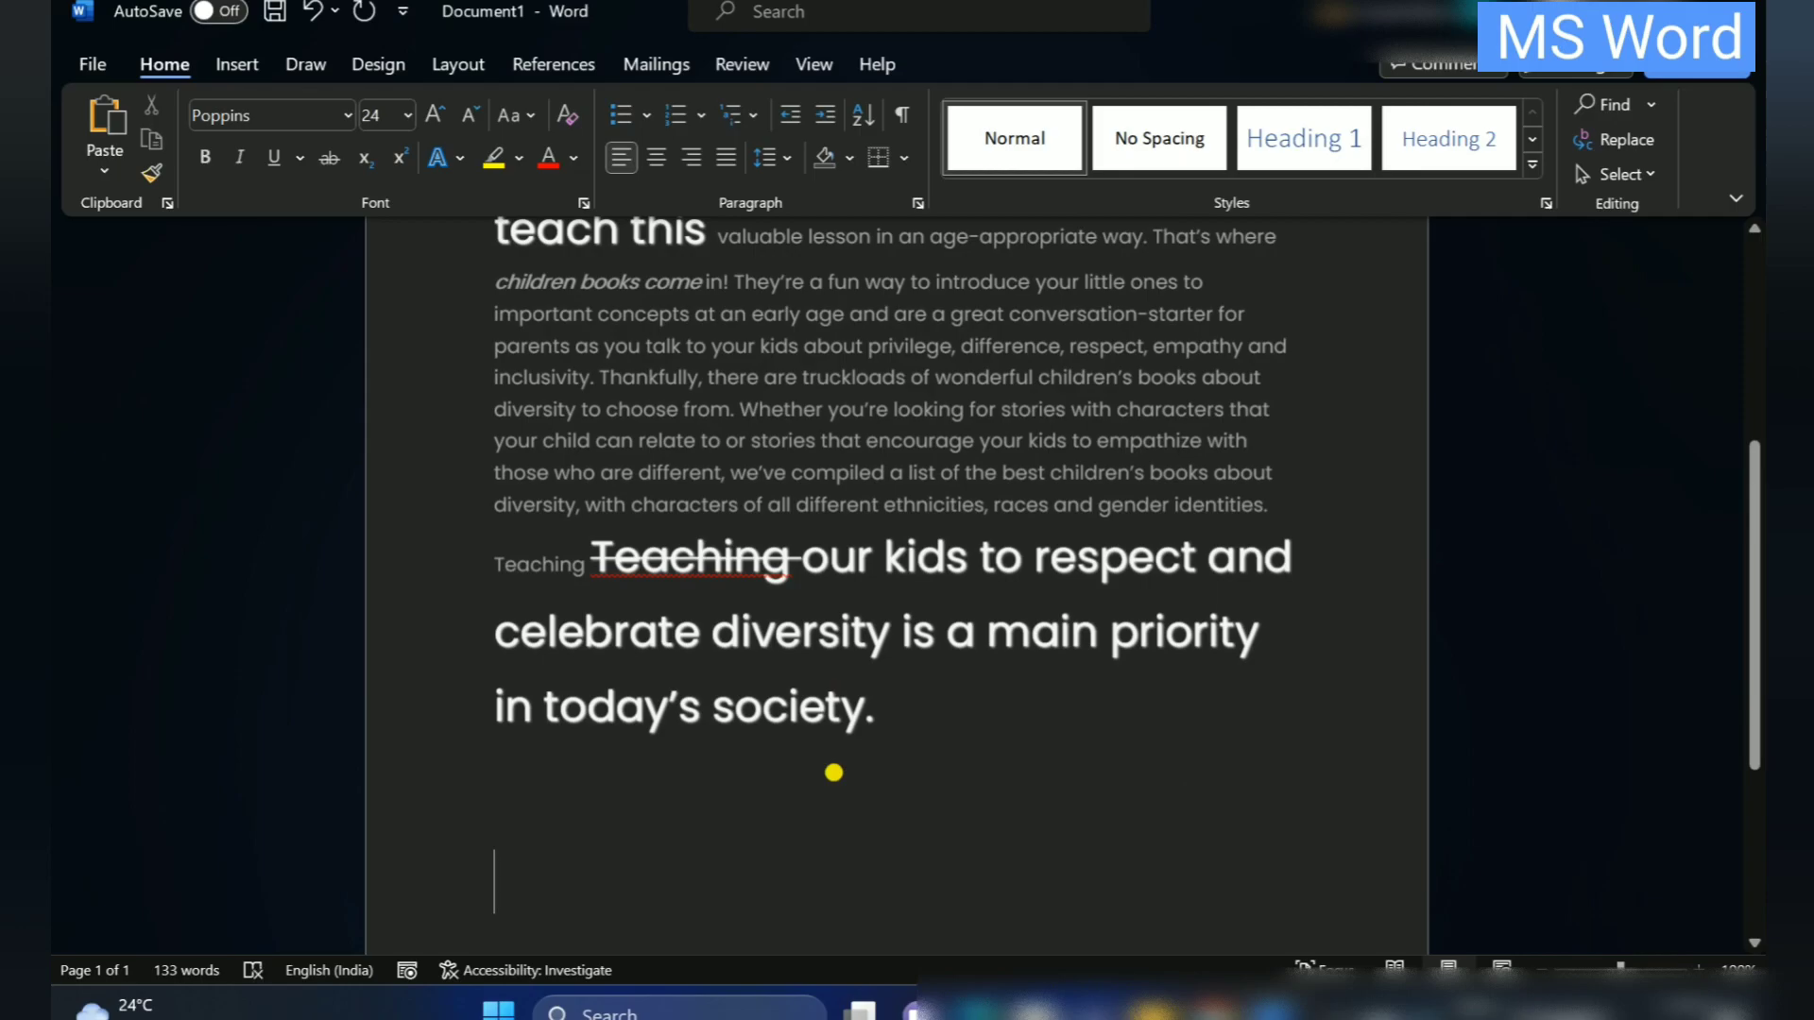
pyautogui.write('A2')
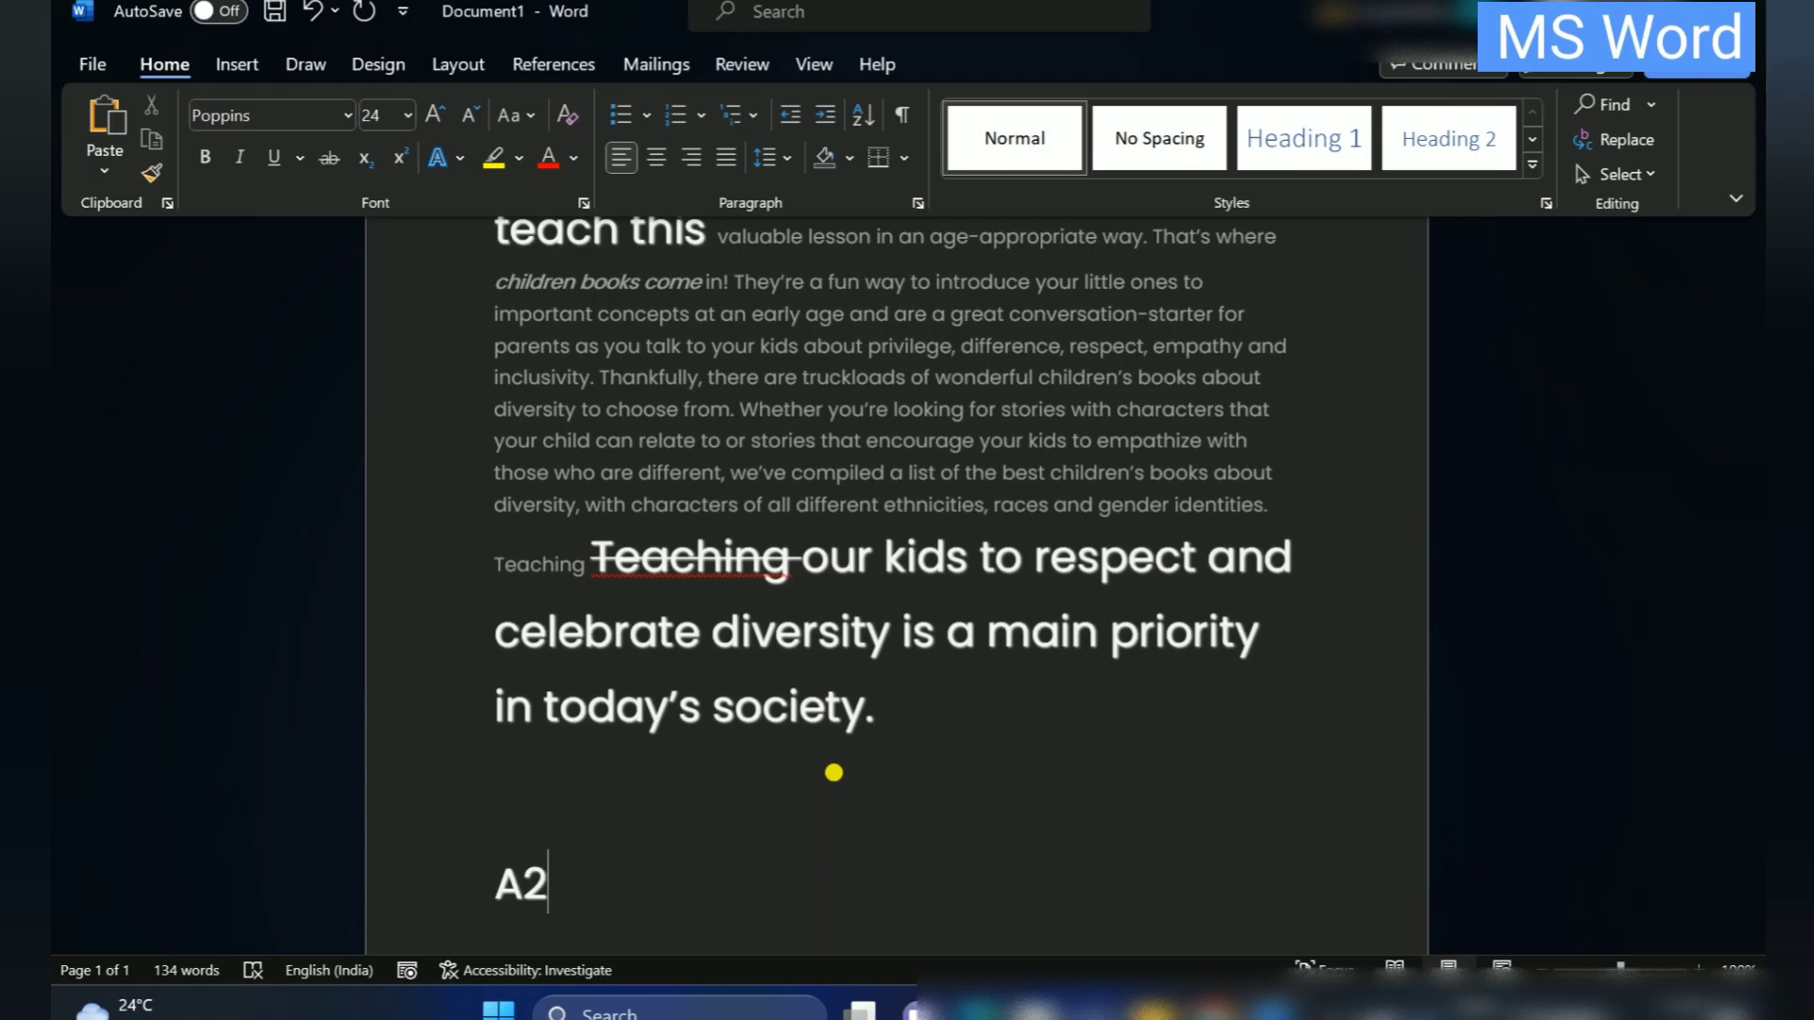
pyautogui.write('+B2')
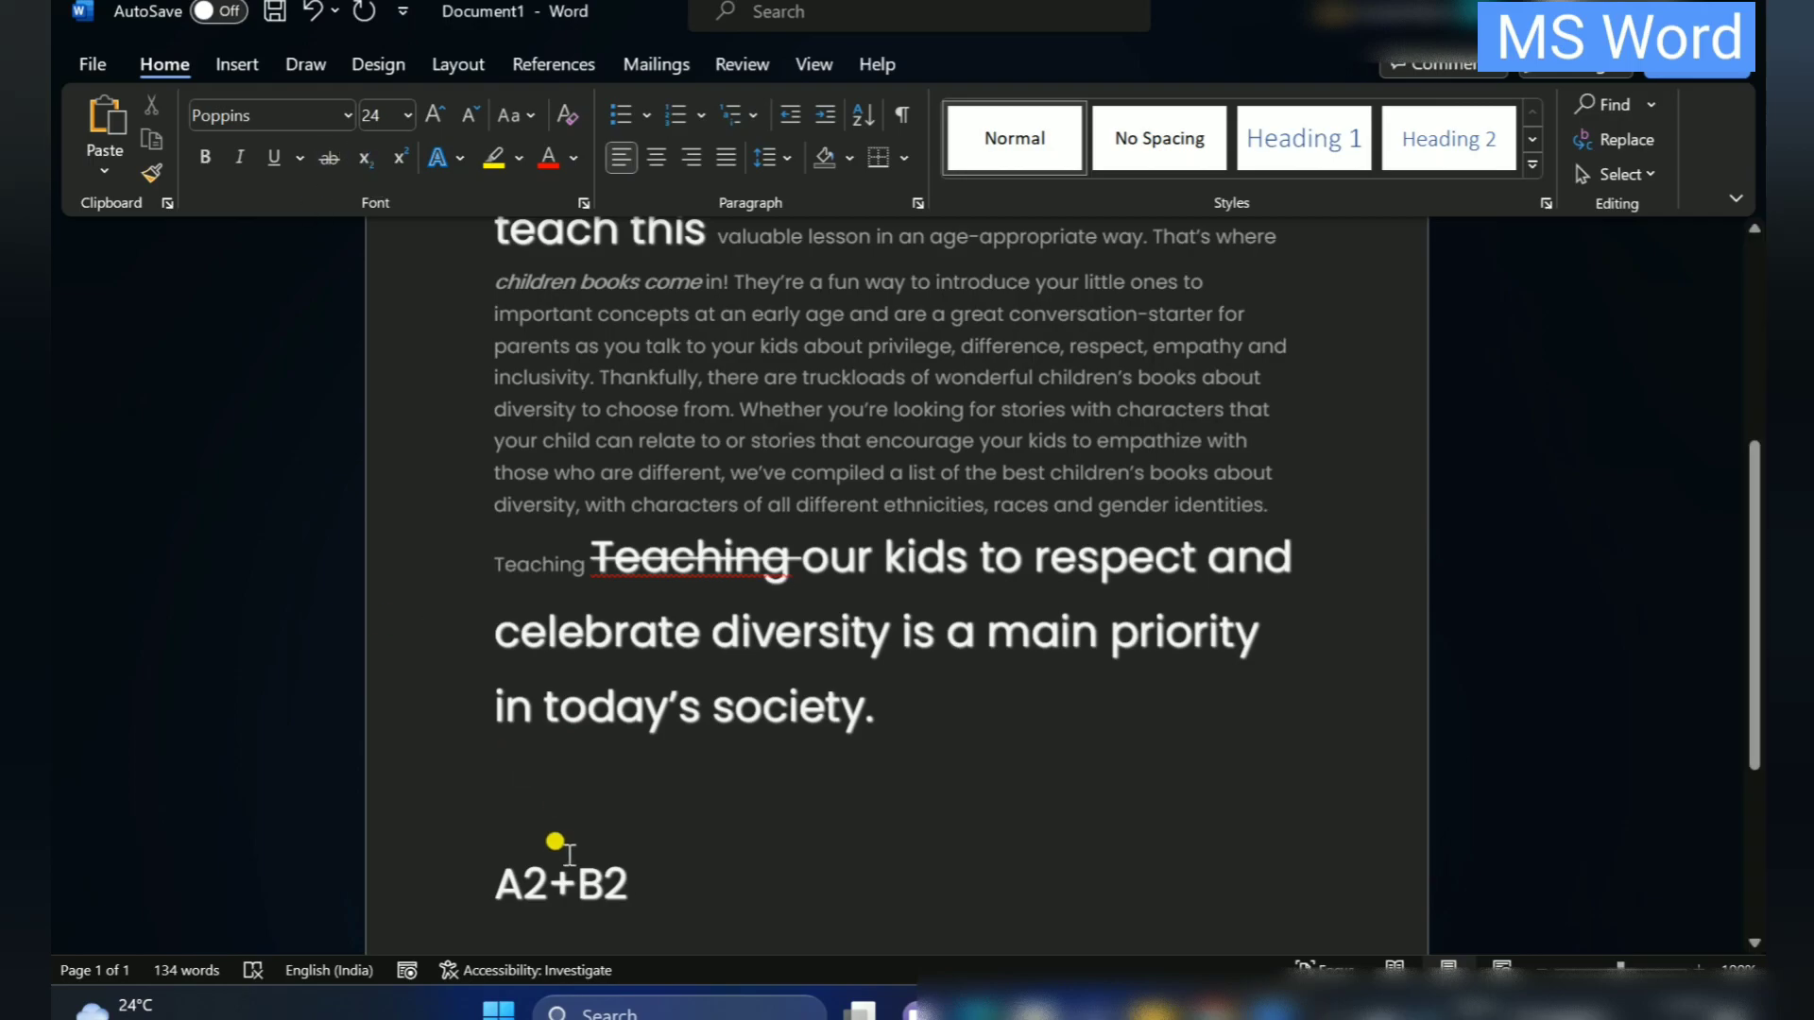
# Format both 2s in the expression A2+B2 as subscript
pyautogui.scroll(-3, 567, 851)
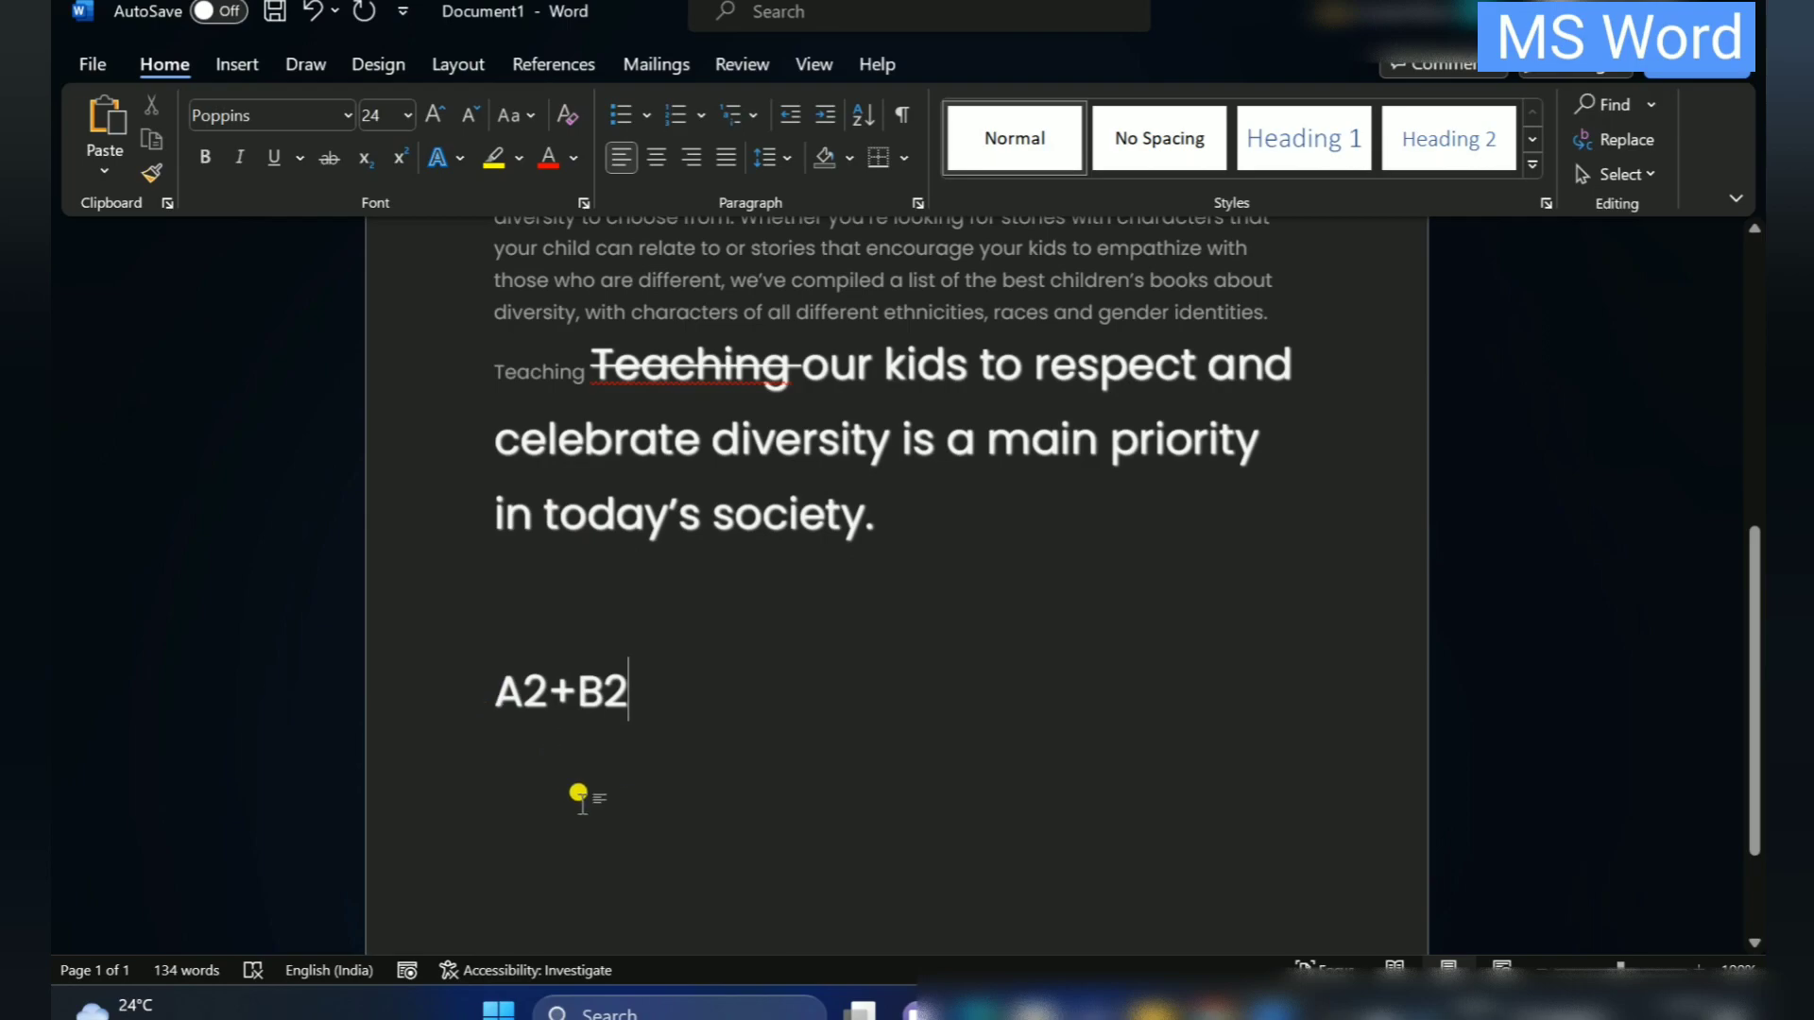
pyautogui.moveTo(526, 695); pyautogui.dragTo(539, 697)
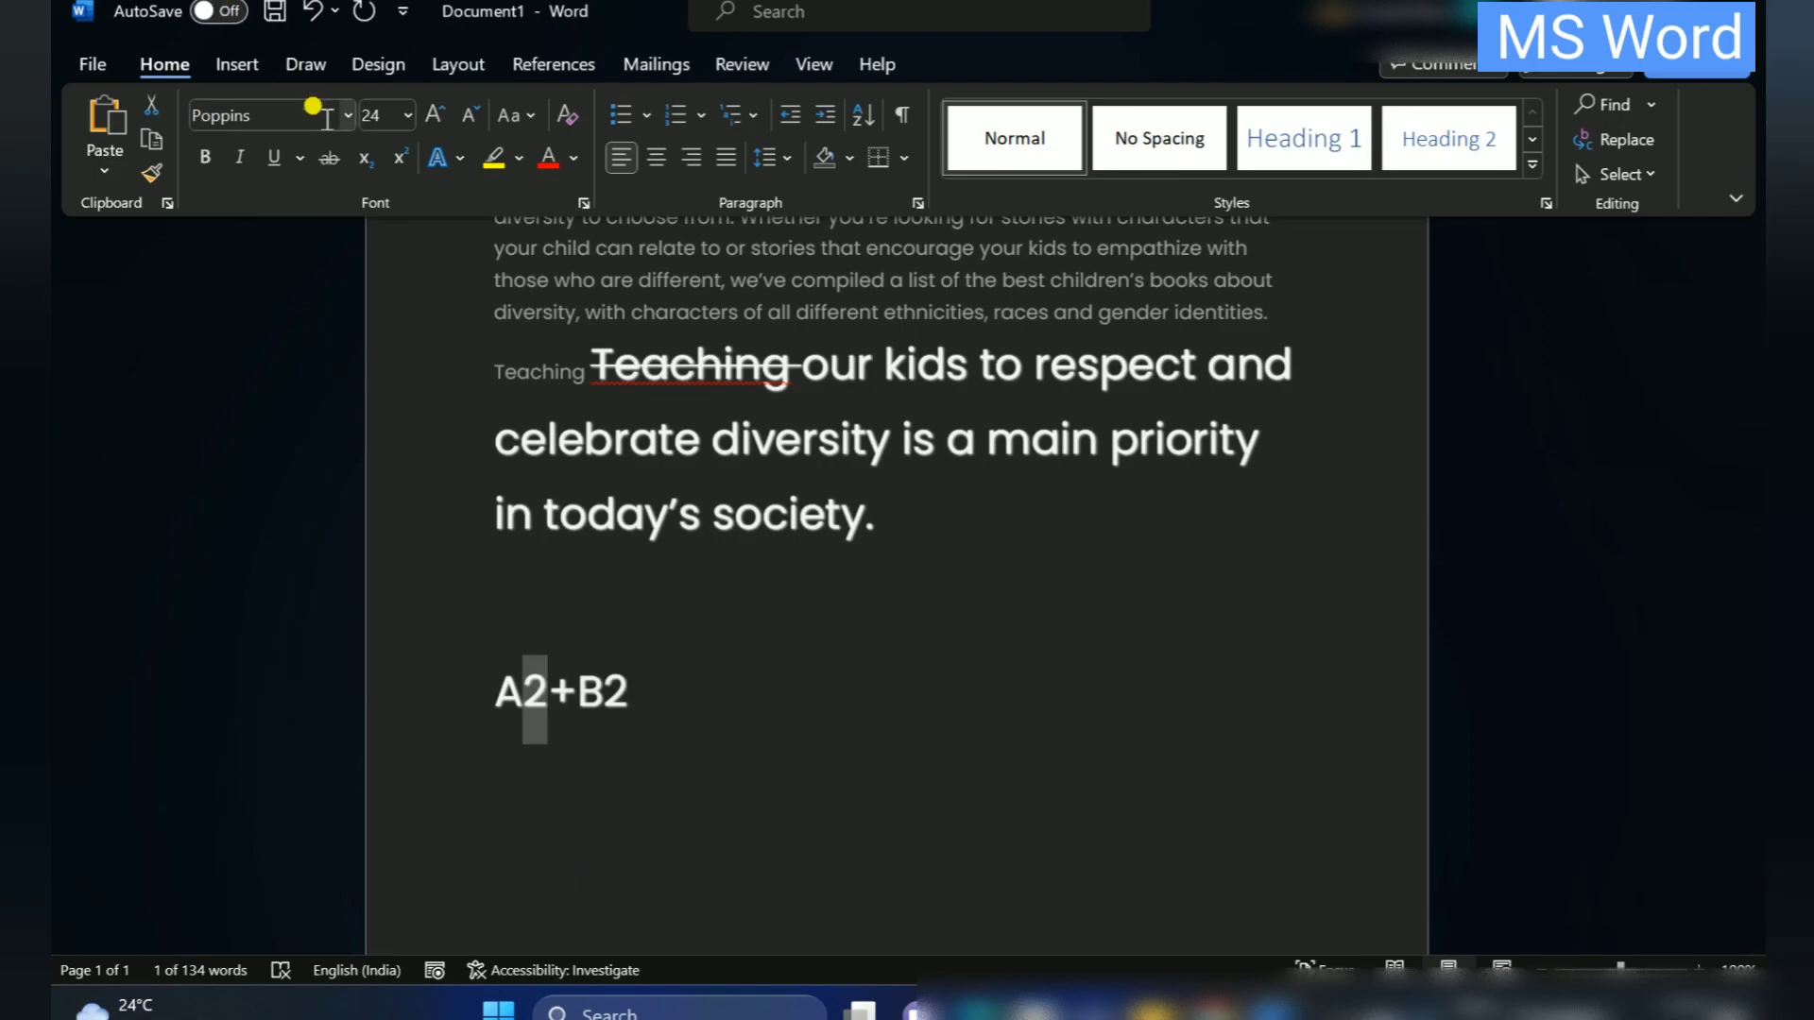
pyautogui.click(365, 157)
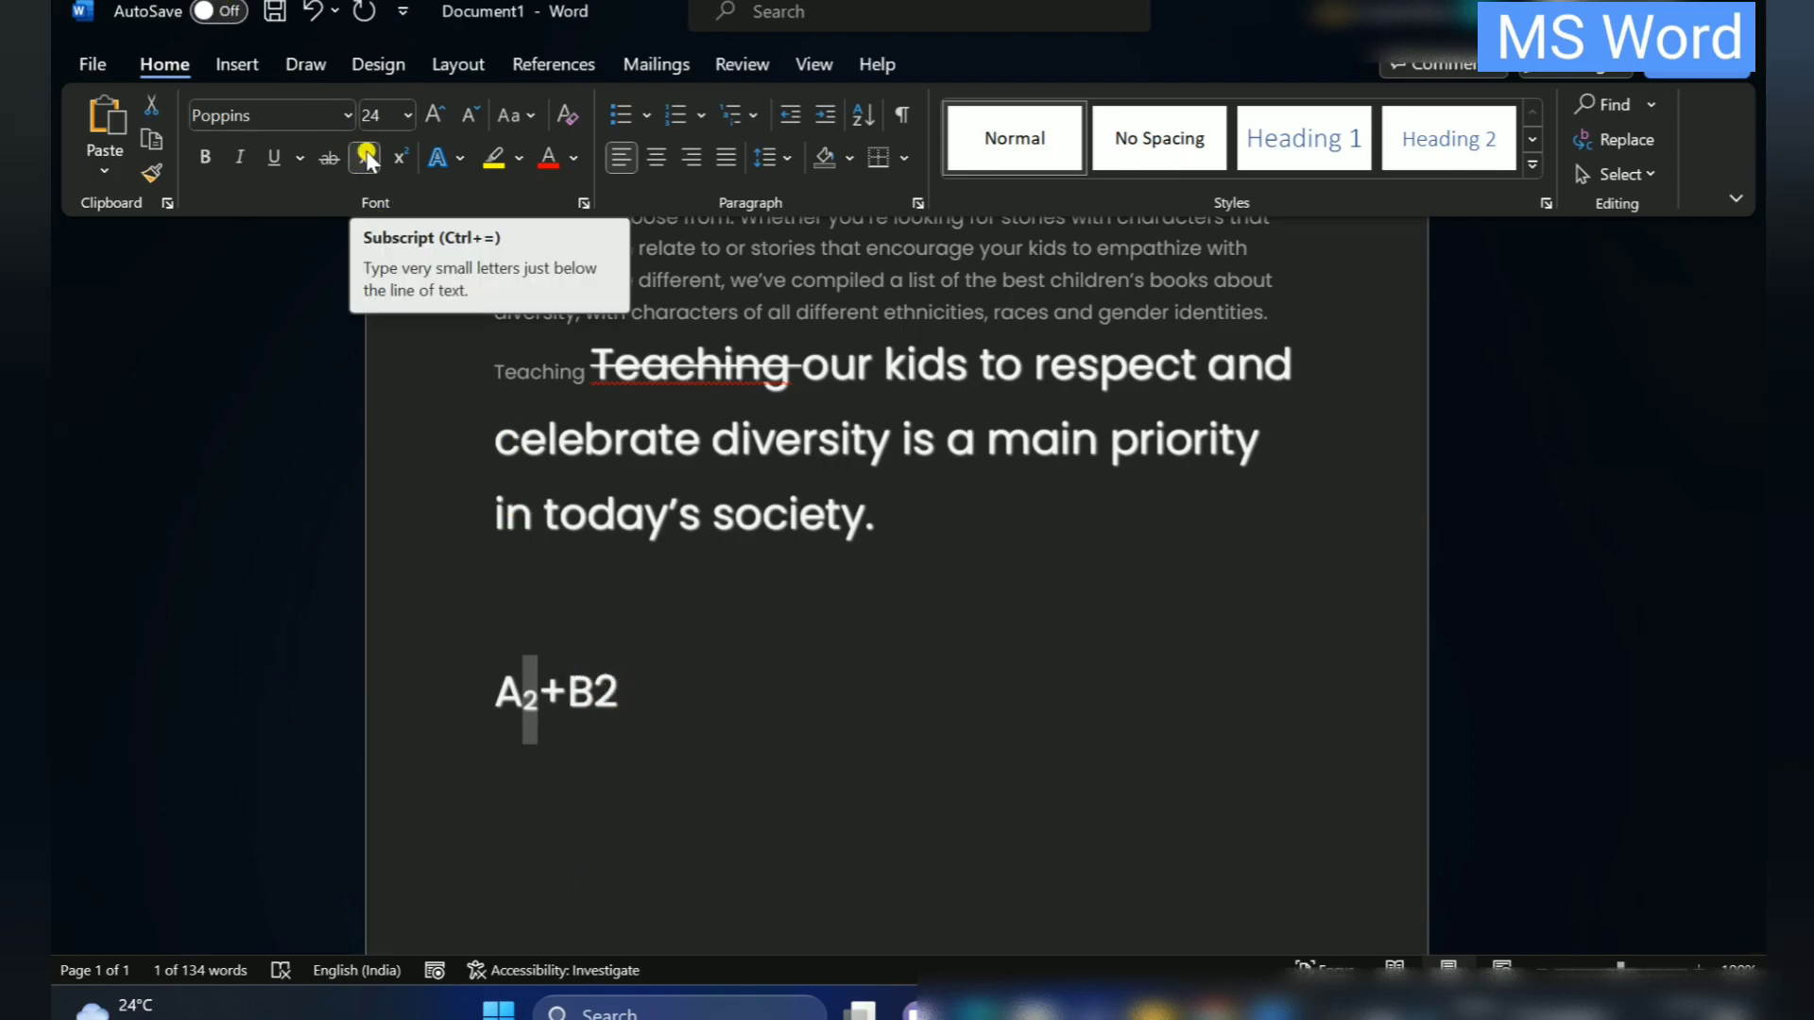
pyautogui.moveTo(594, 686); pyautogui.dragTo(615, 652)
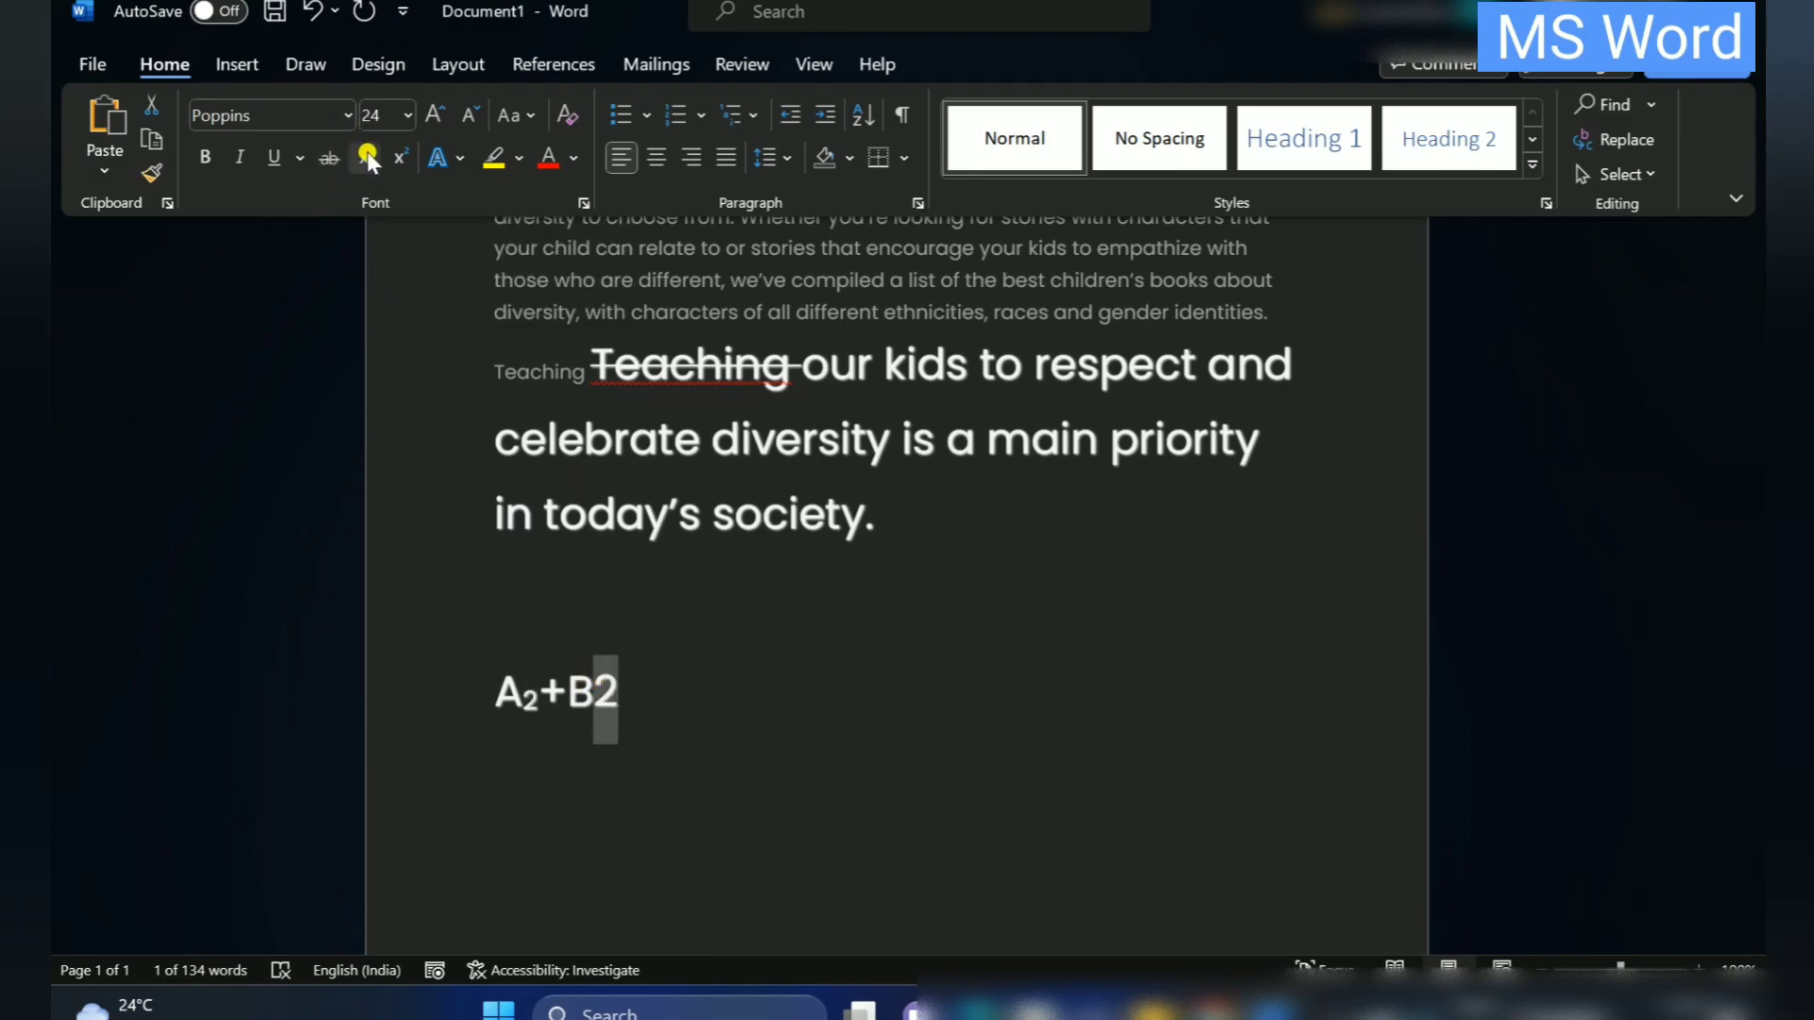
pyautogui.hotkey('ctrl', '=')
pyautogui.click(753, 761)
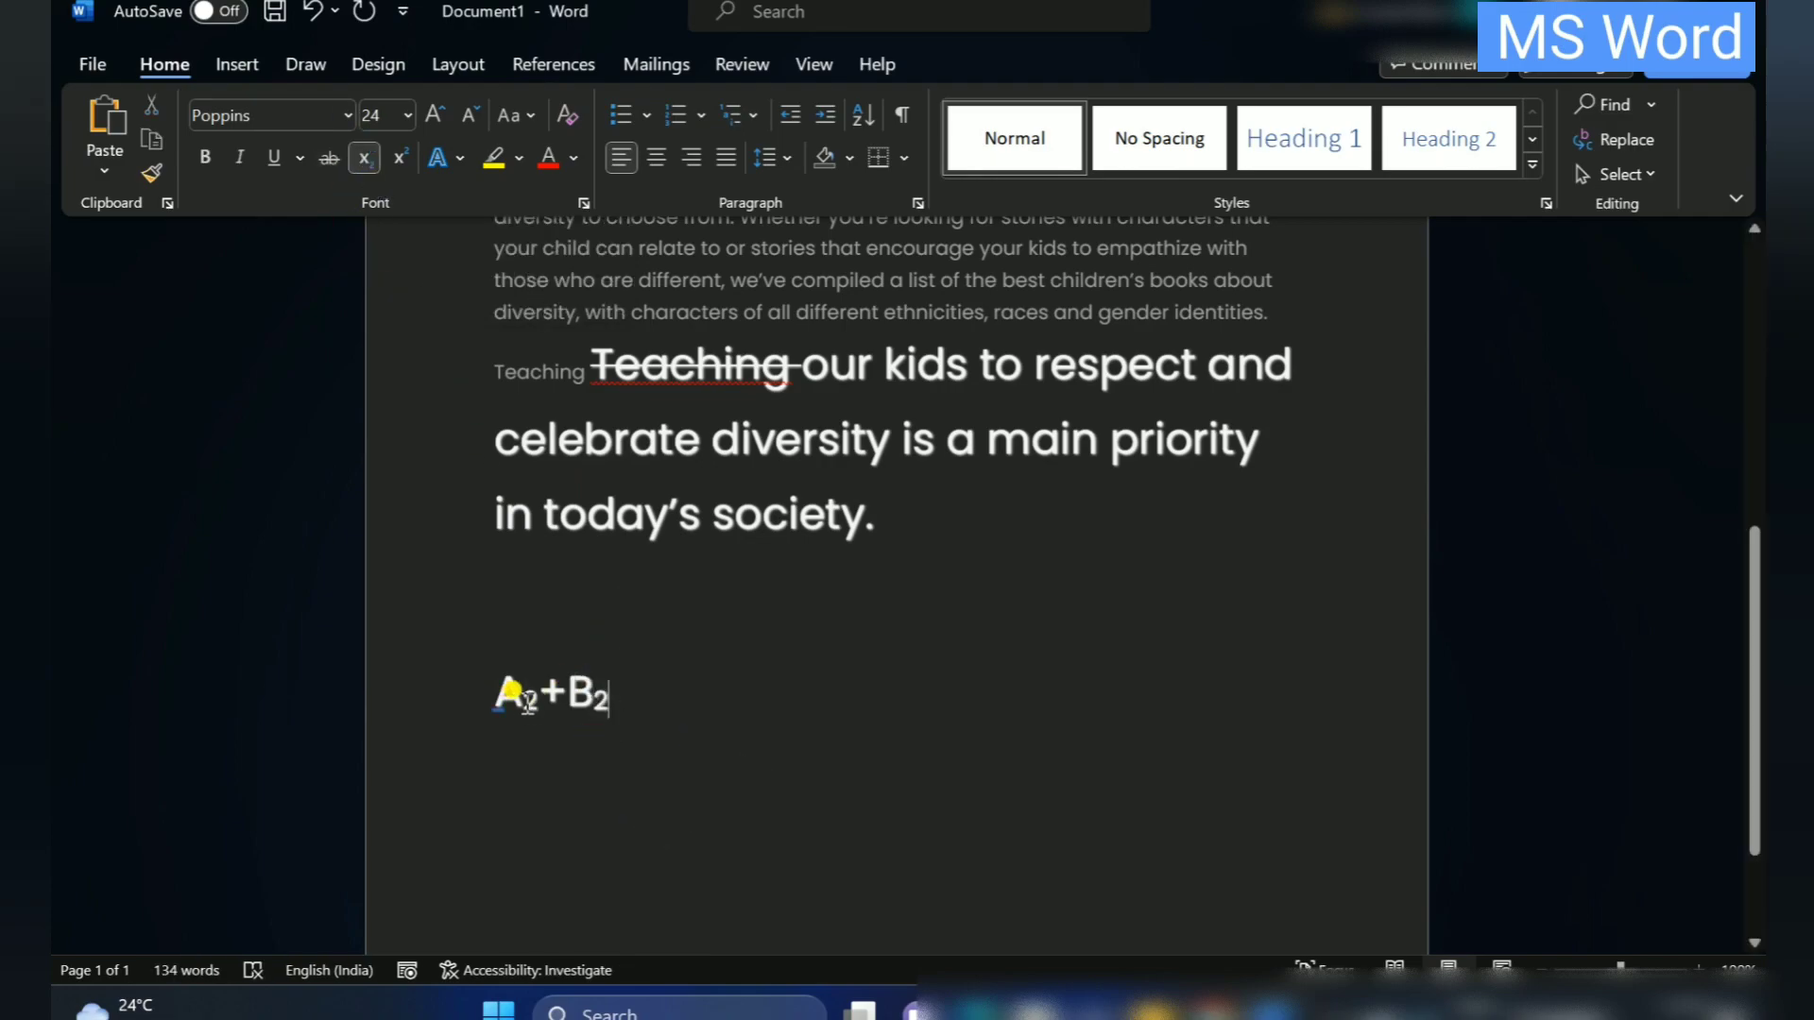
# Change both 2s in the A and B expression from subscript to superscript
pyautogui.moveTo(518, 686); pyautogui.dragTo(537, 688)
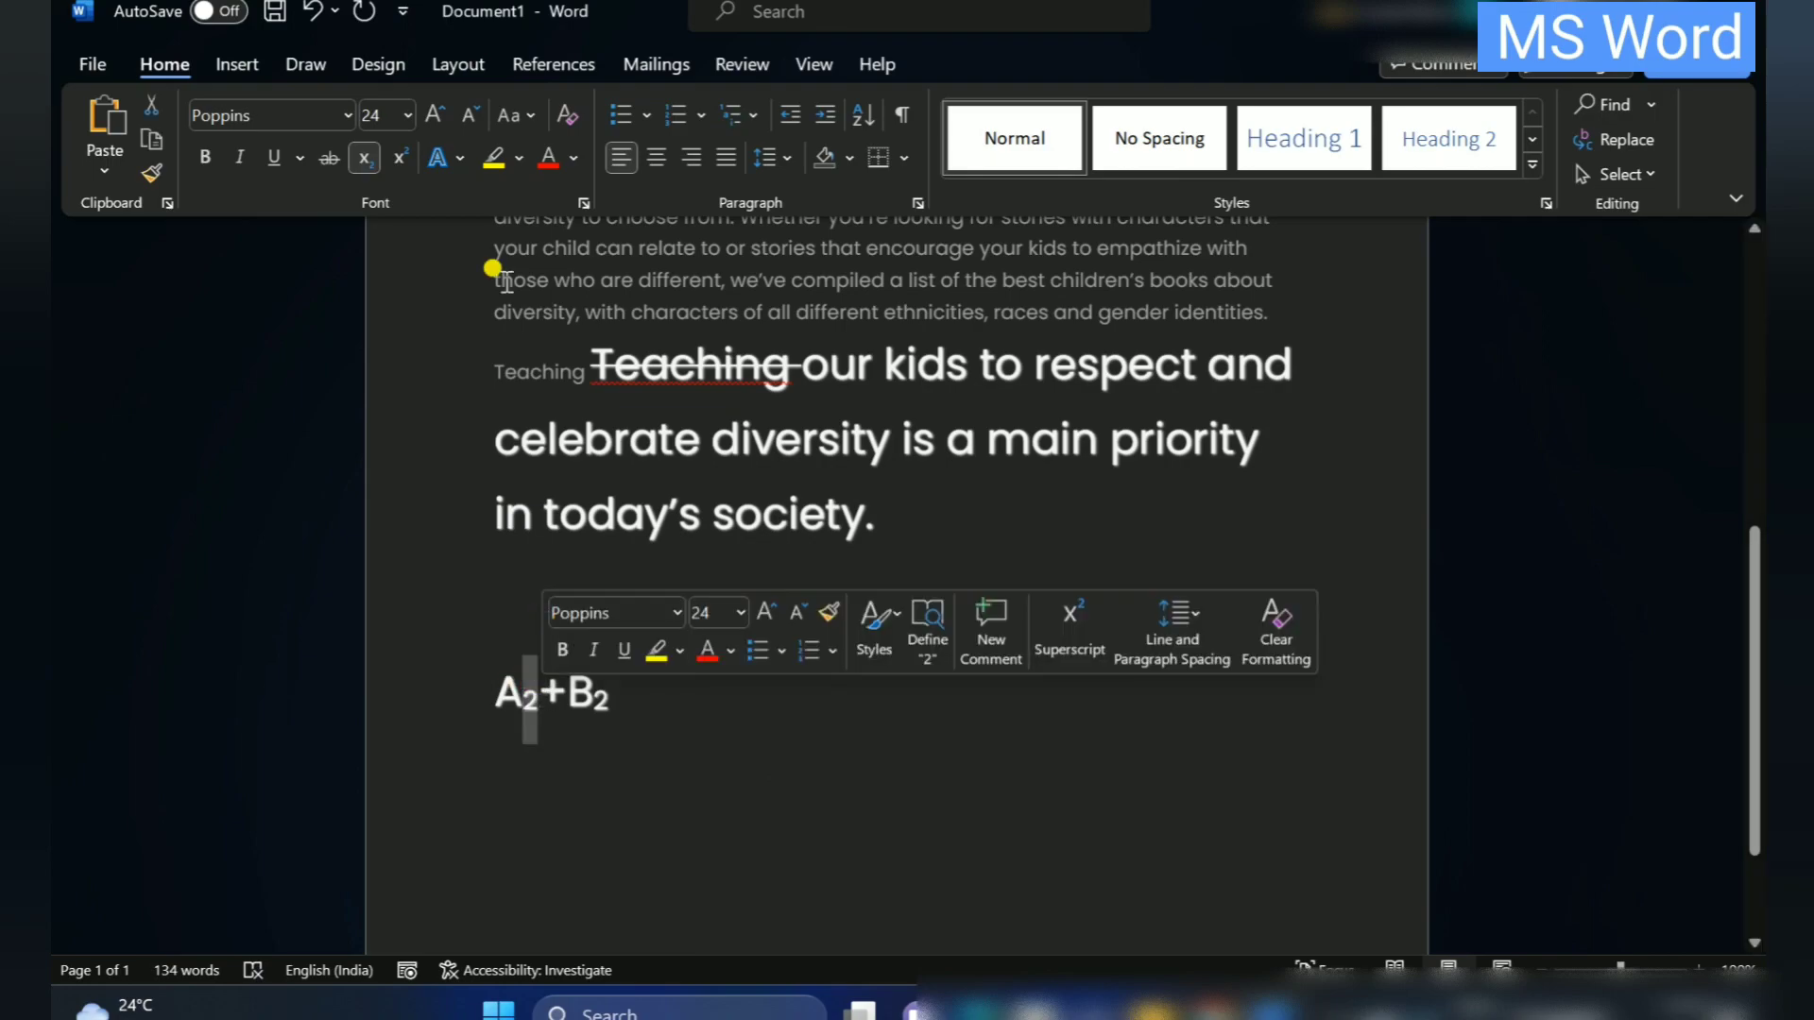
pyautogui.click(404, 161)
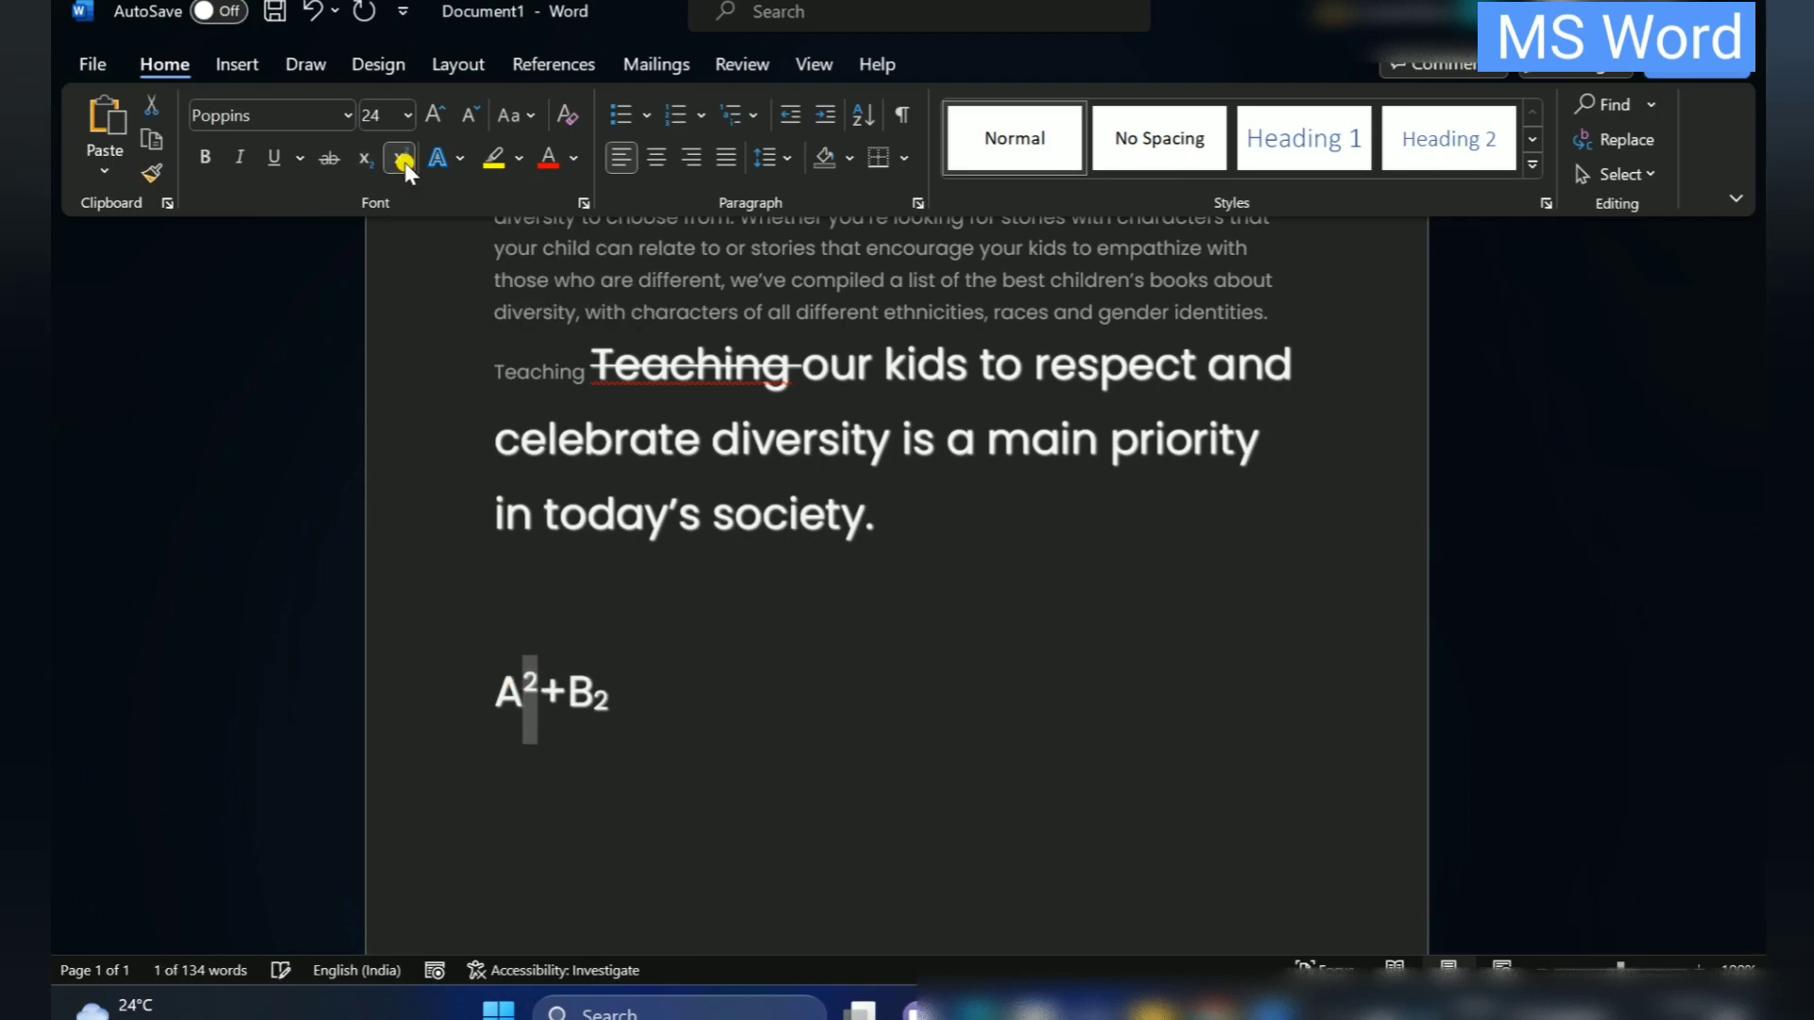
pyautogui.moveTo(592, 697); pyautogui.dragTo(609, 697)
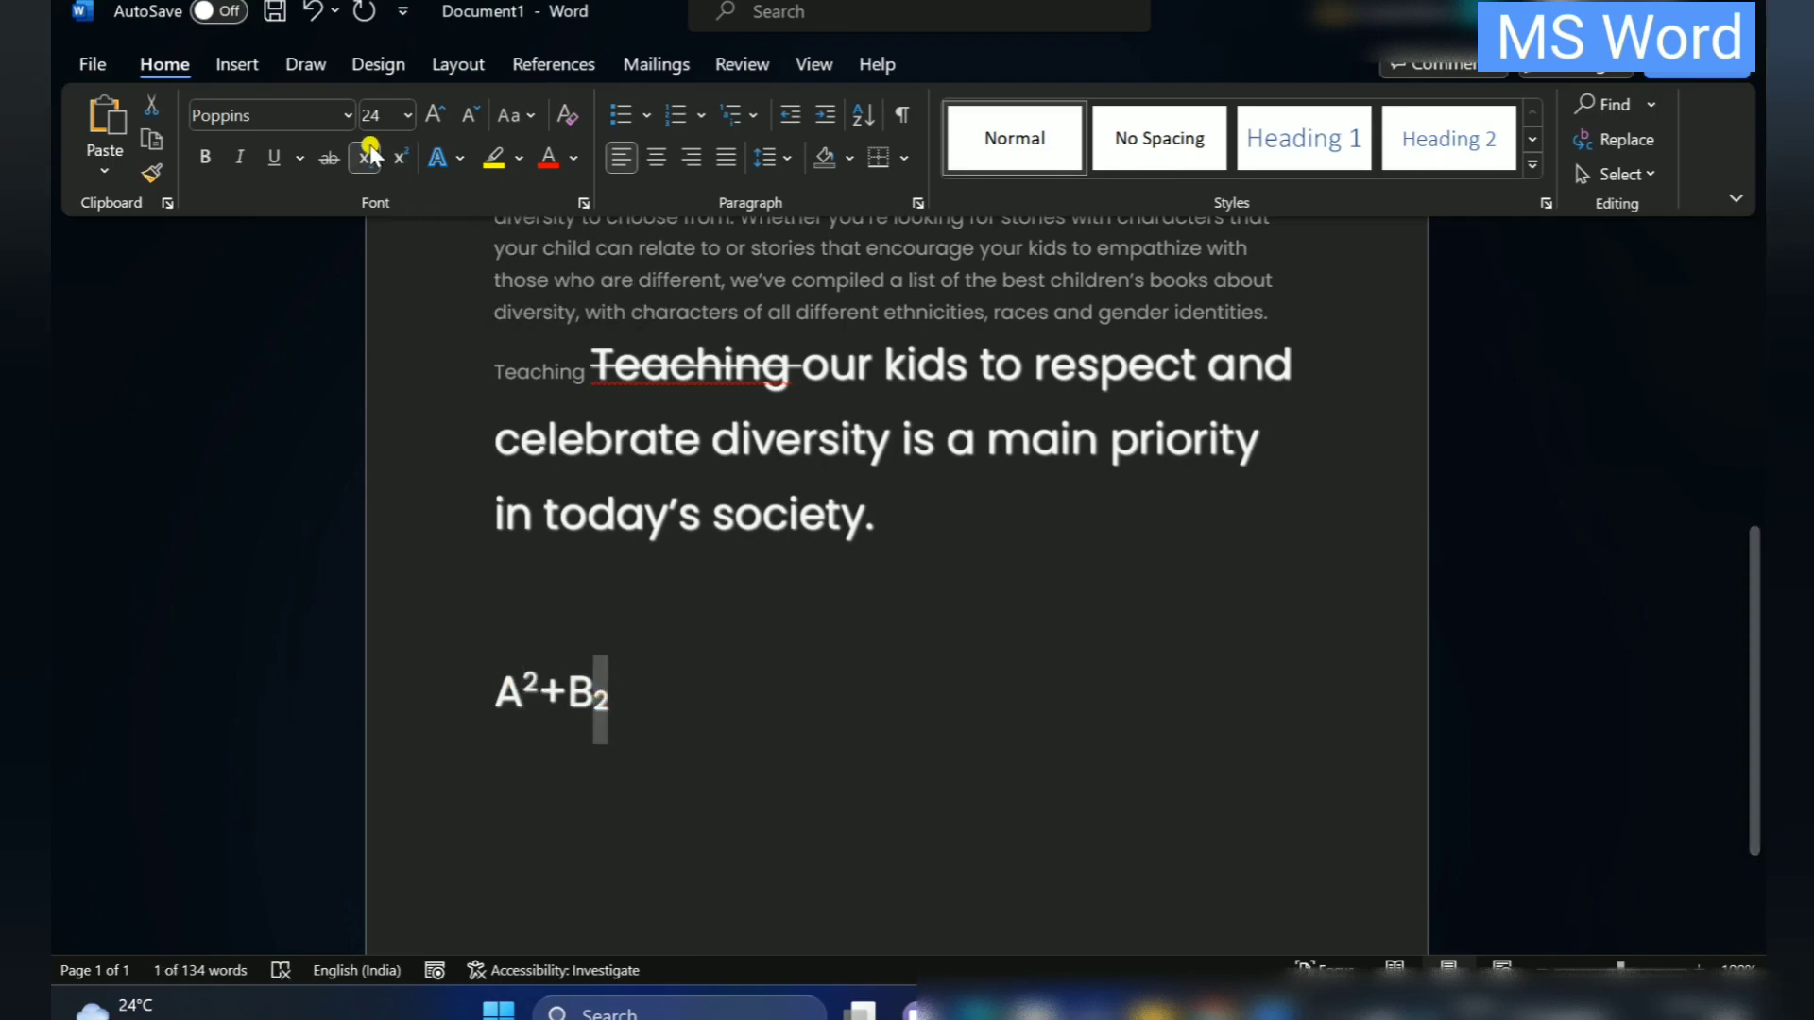
pyautogui.click(399, 158)
pyautogui.click(670, 671)
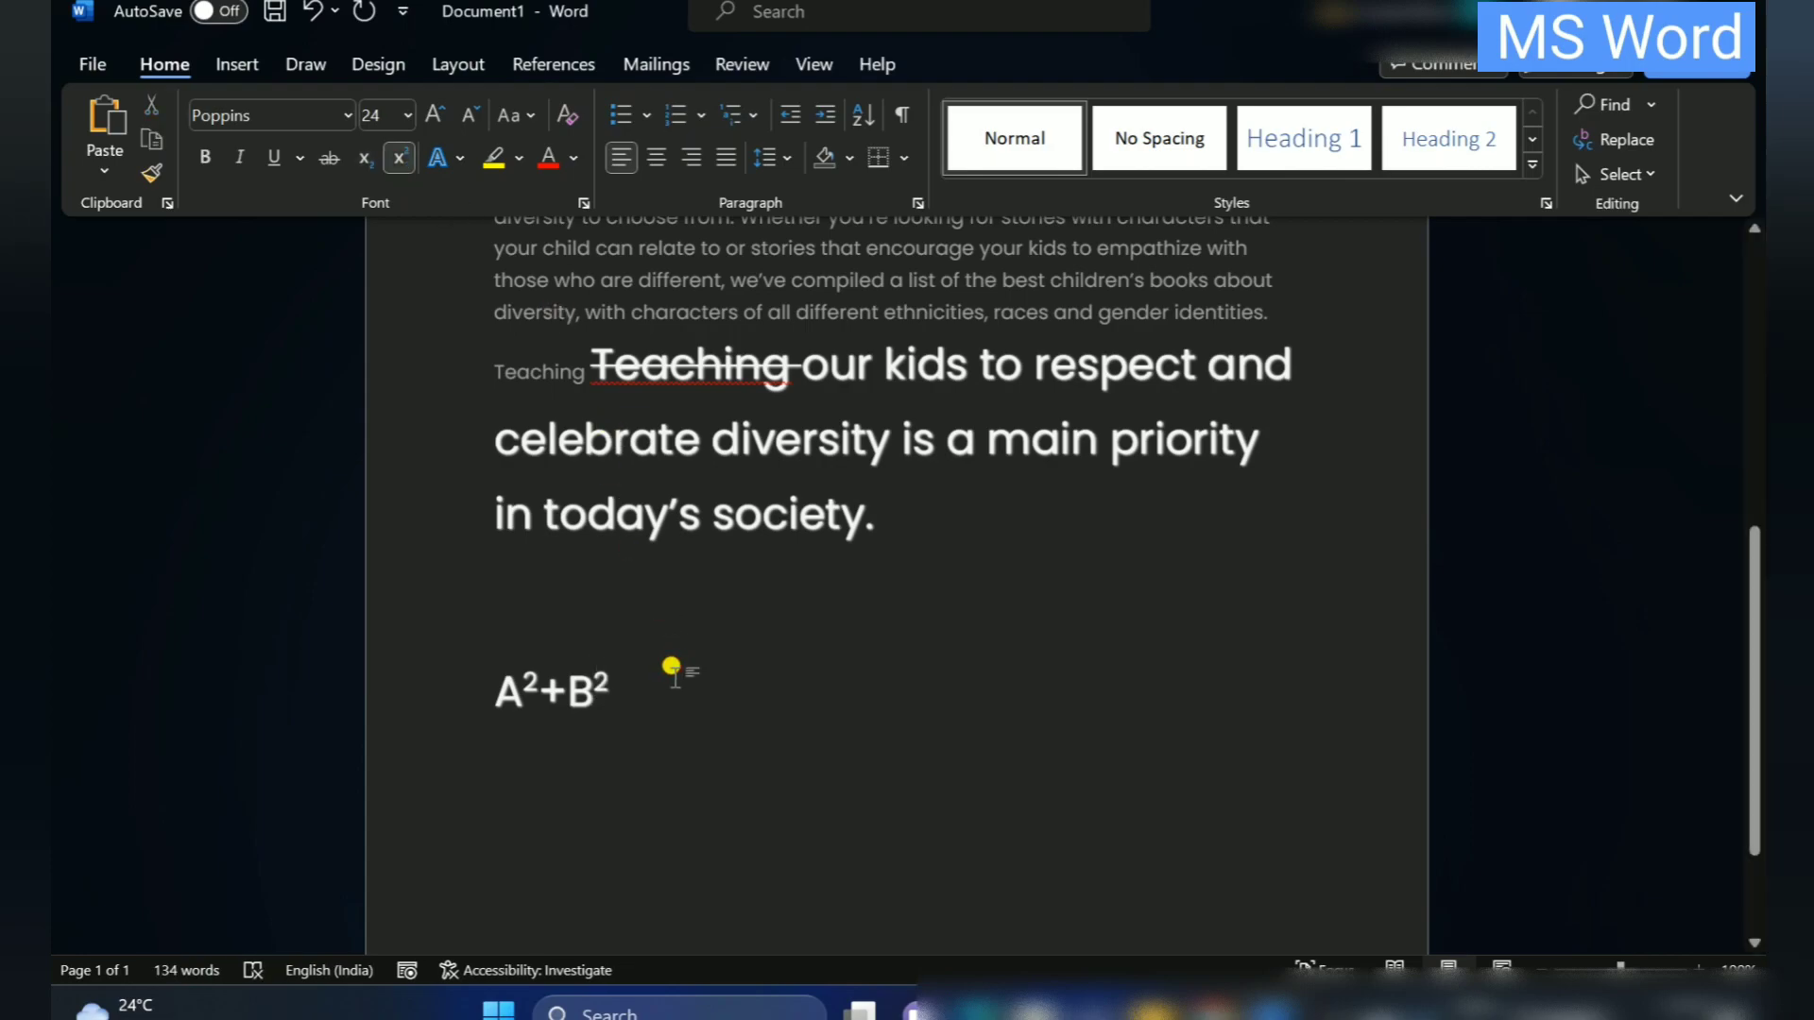
# Erase the superscripted expression and retype it as plain A2+B2 on the same line
pyautogui.press('BackSpace')
pyautogui.press('BackSpace')
pyautogui.press('BackSpace')
pyautogui.press('BackSpace')
pyautogui.press('BackSpace')
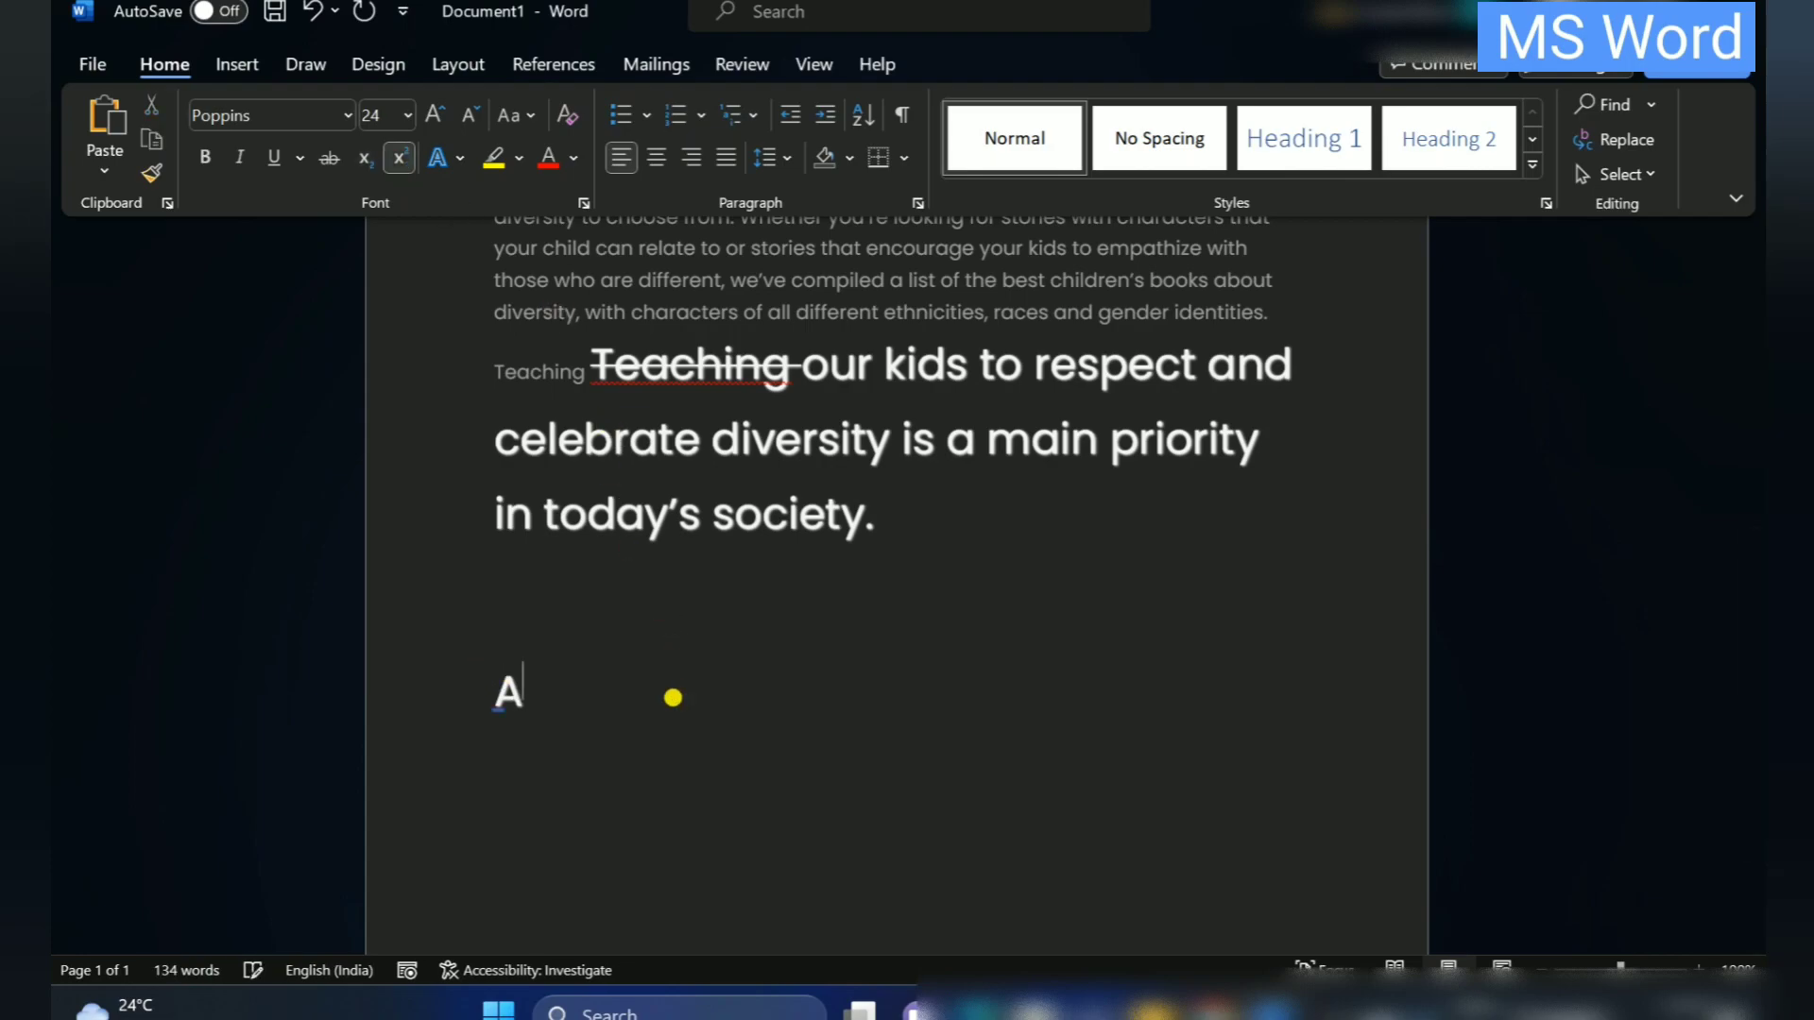
pyautogui.write('A')
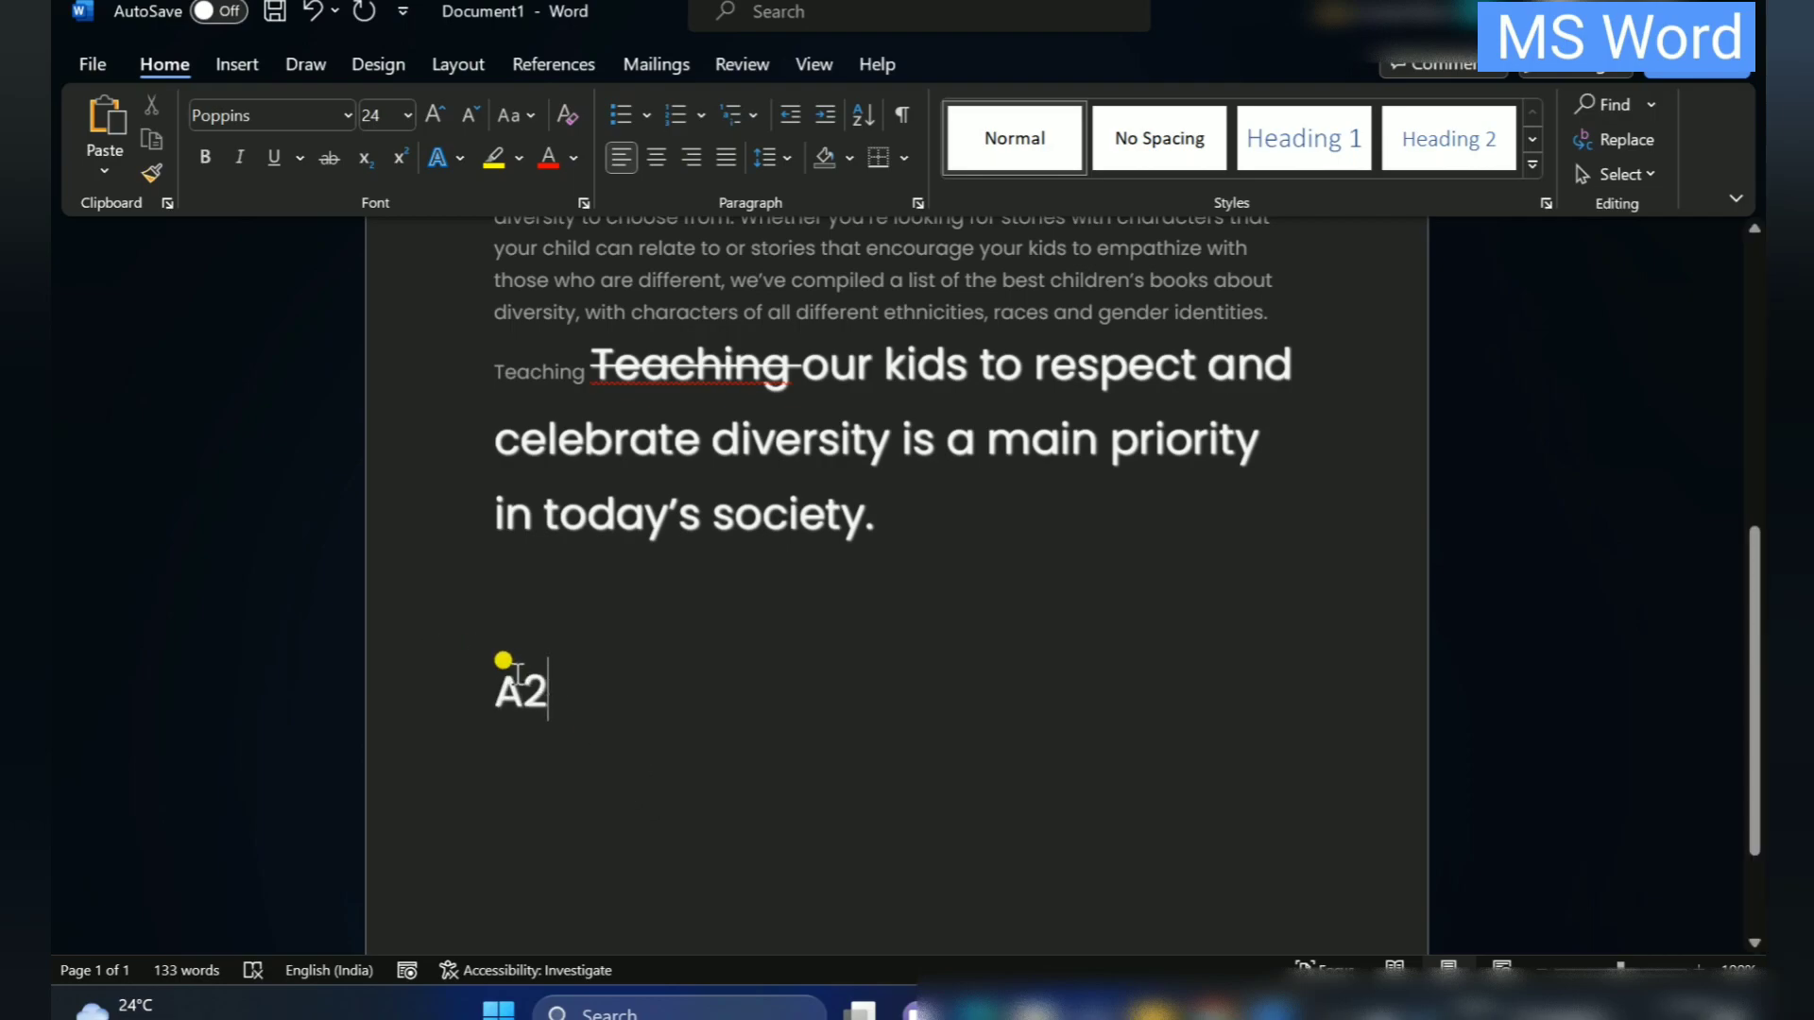
pyautogui.moveTo(522, 673); pyautogui.dragTo(548, 689)
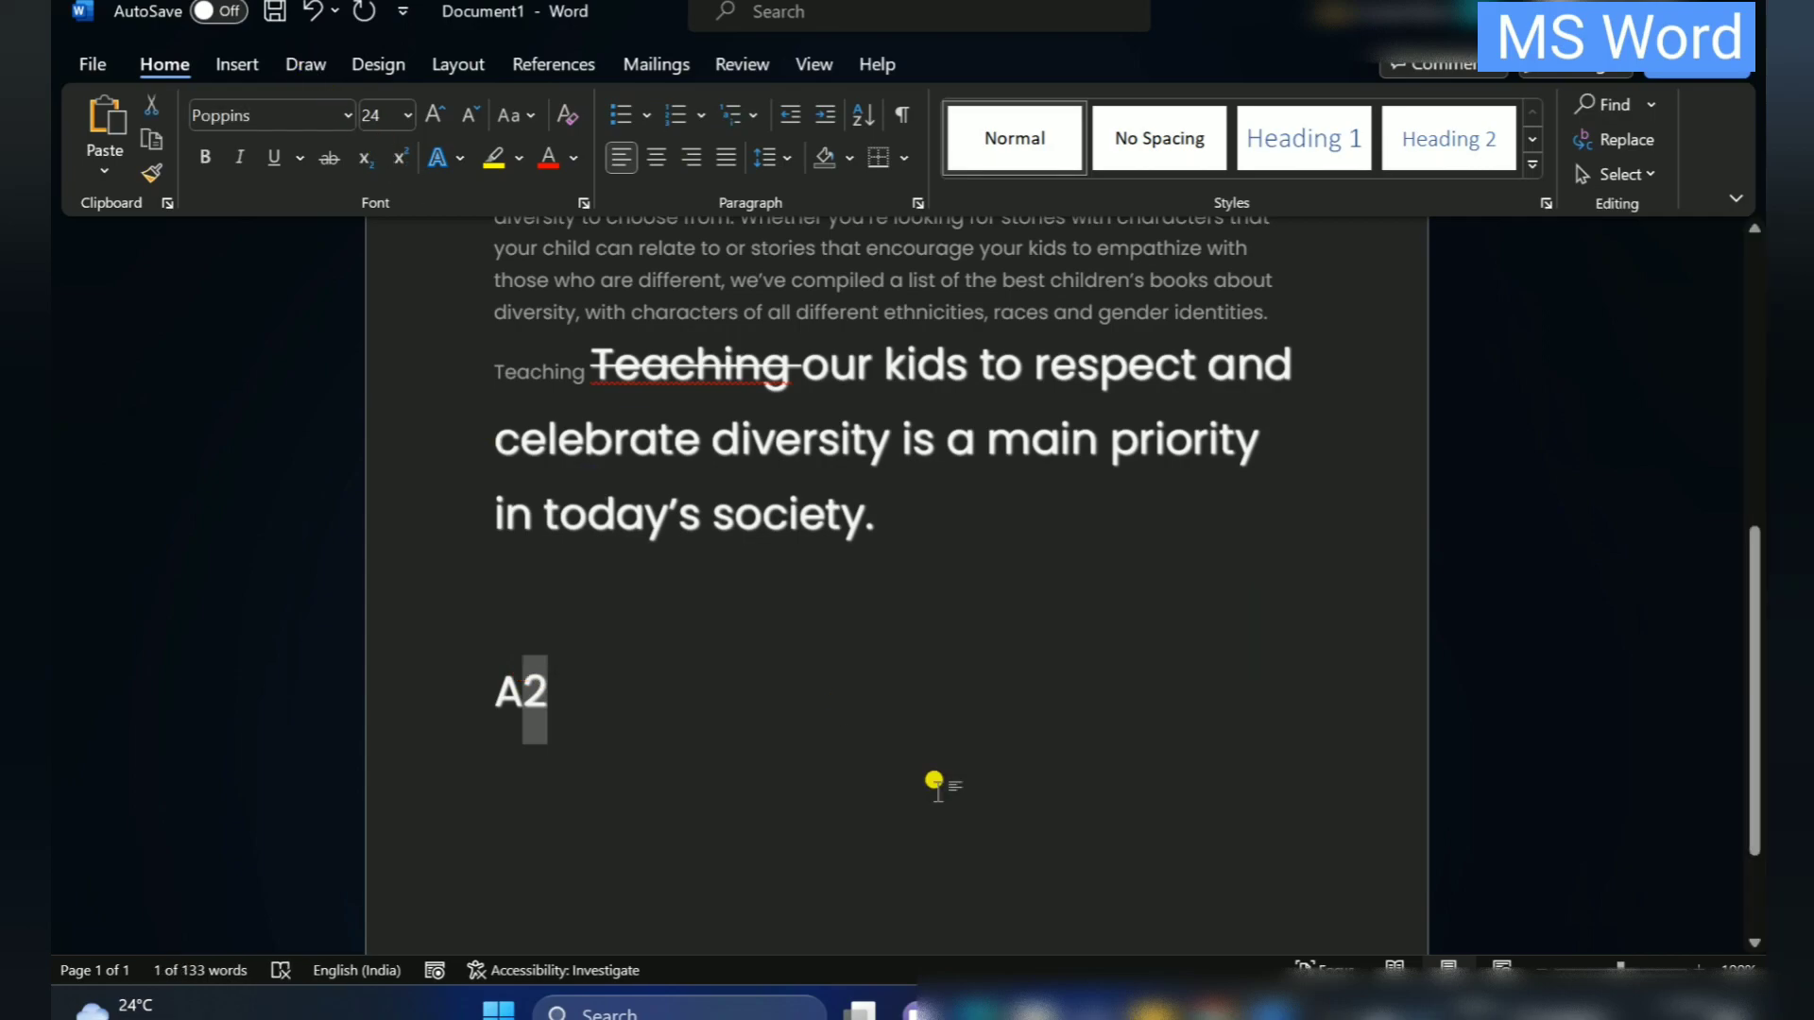
pyautogui.click(777, 709)
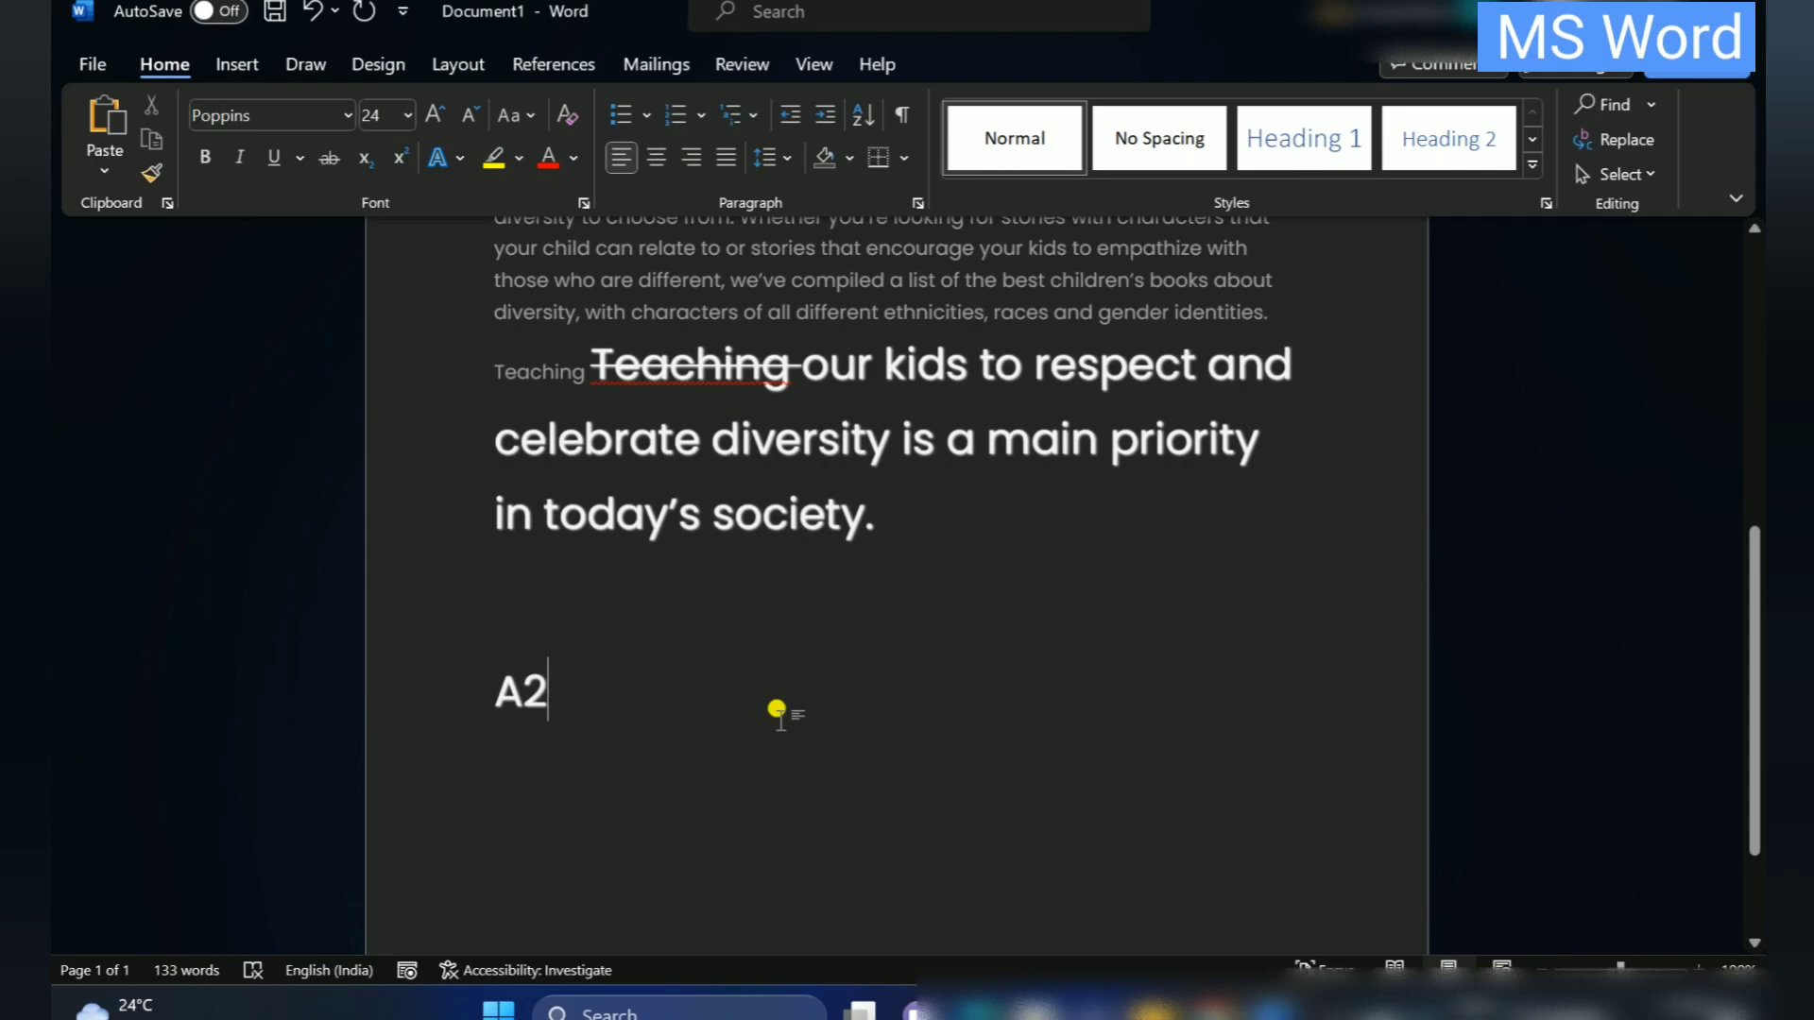
pyautogui.write('+B2')
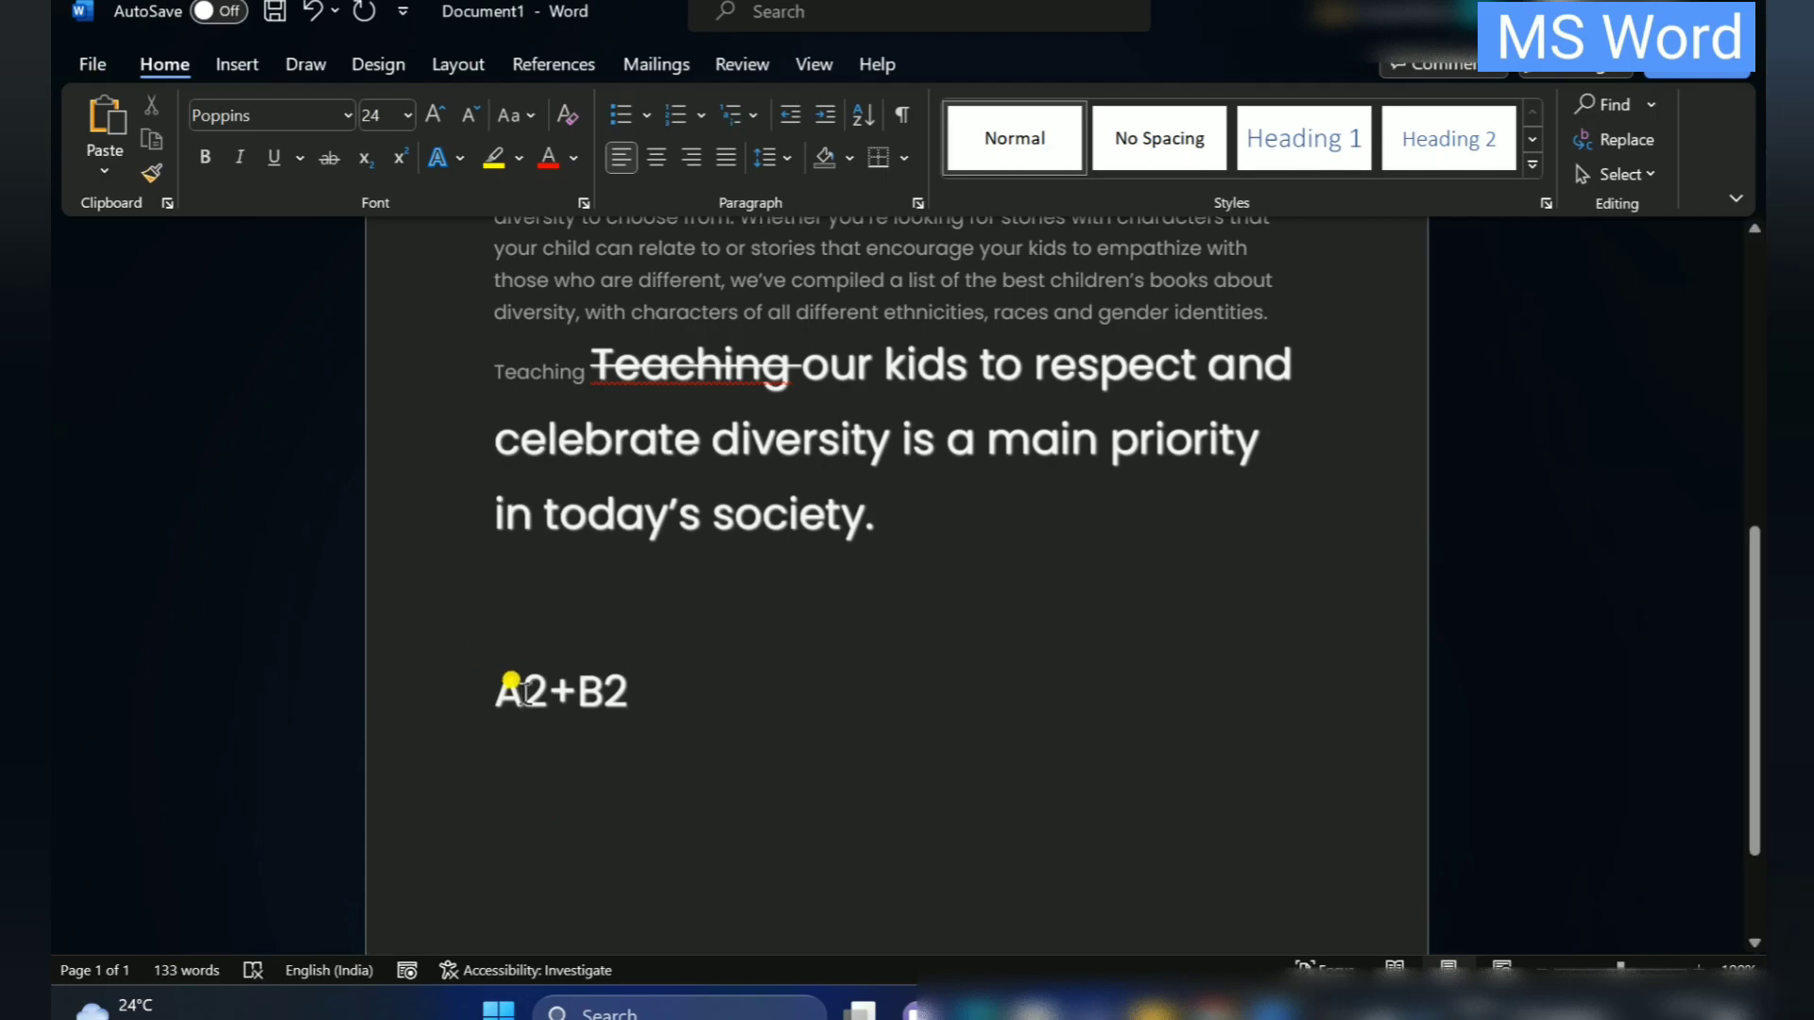
# Make the 2 after A subscript and the 2 after B superscript in the retyped expression
pyautogui.moveTo(522, 691); pyautogui.dragTo(539, 690)
pyautogui.click(365, 157)
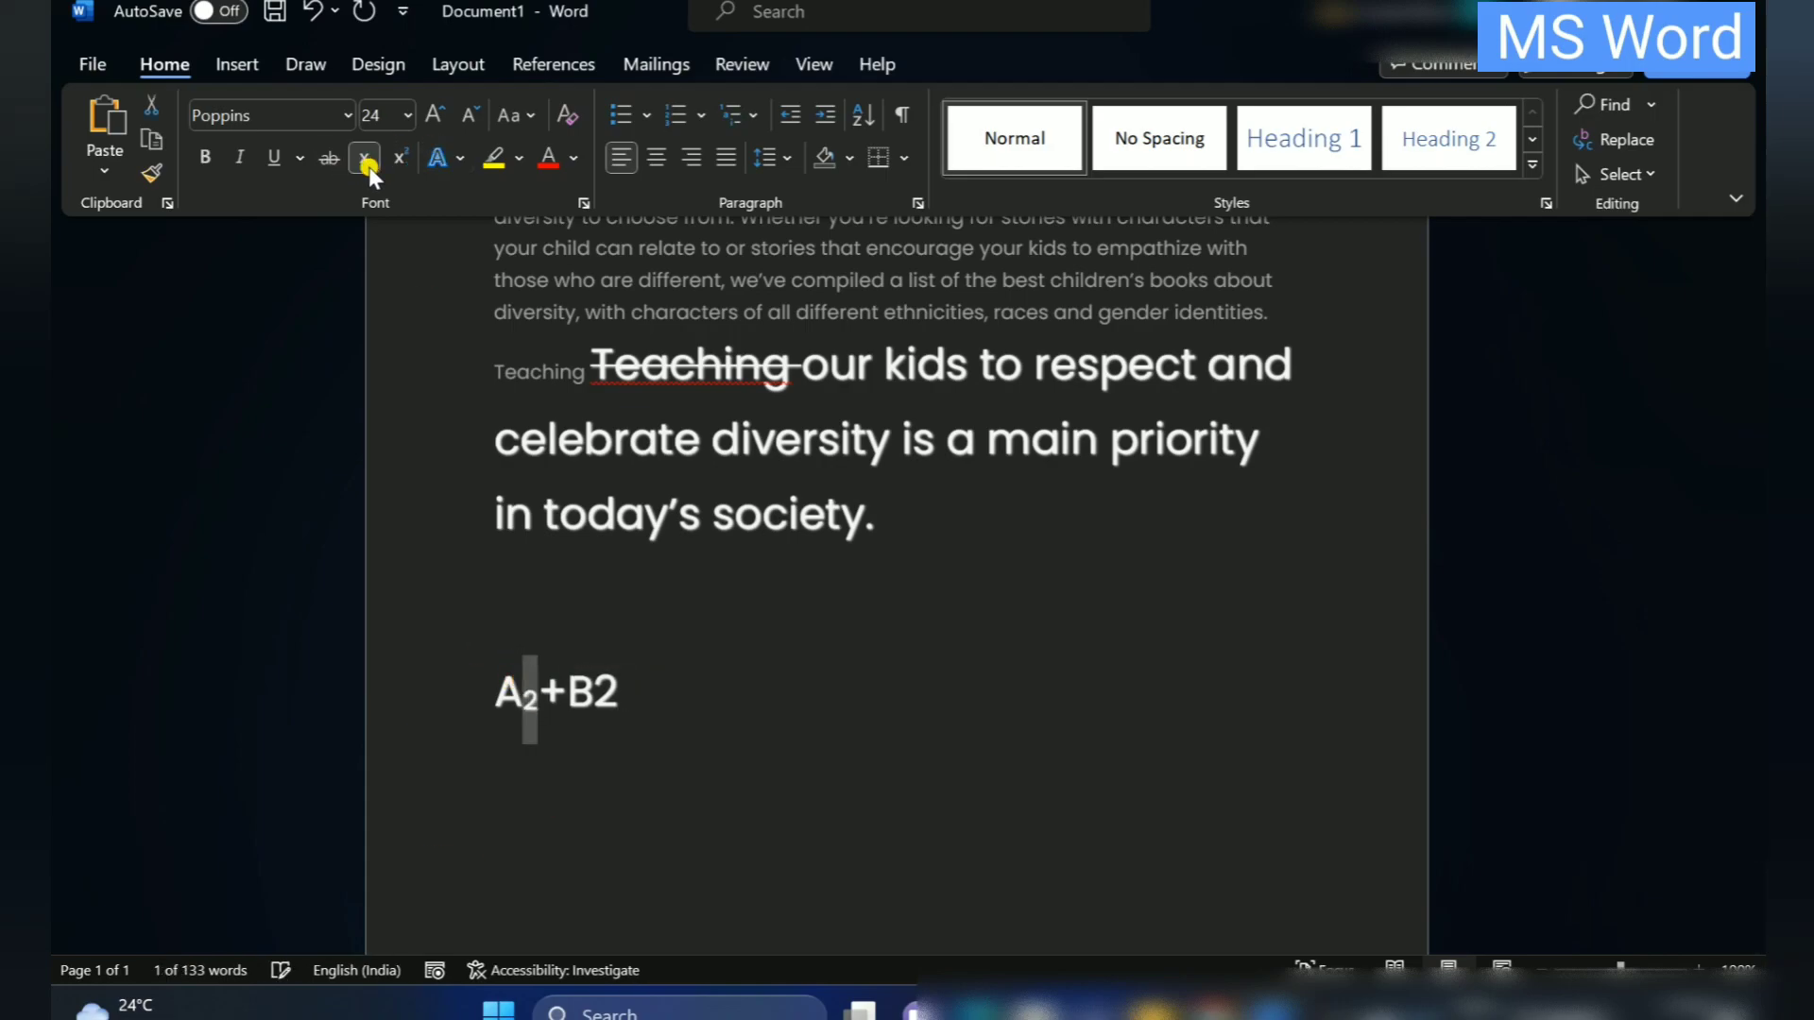
pyautogui.moveTo(592, 691); pyautogui.dragTo(619, 691)
pyautogui.click(400, 157)
pyautogui.click(789, 581)
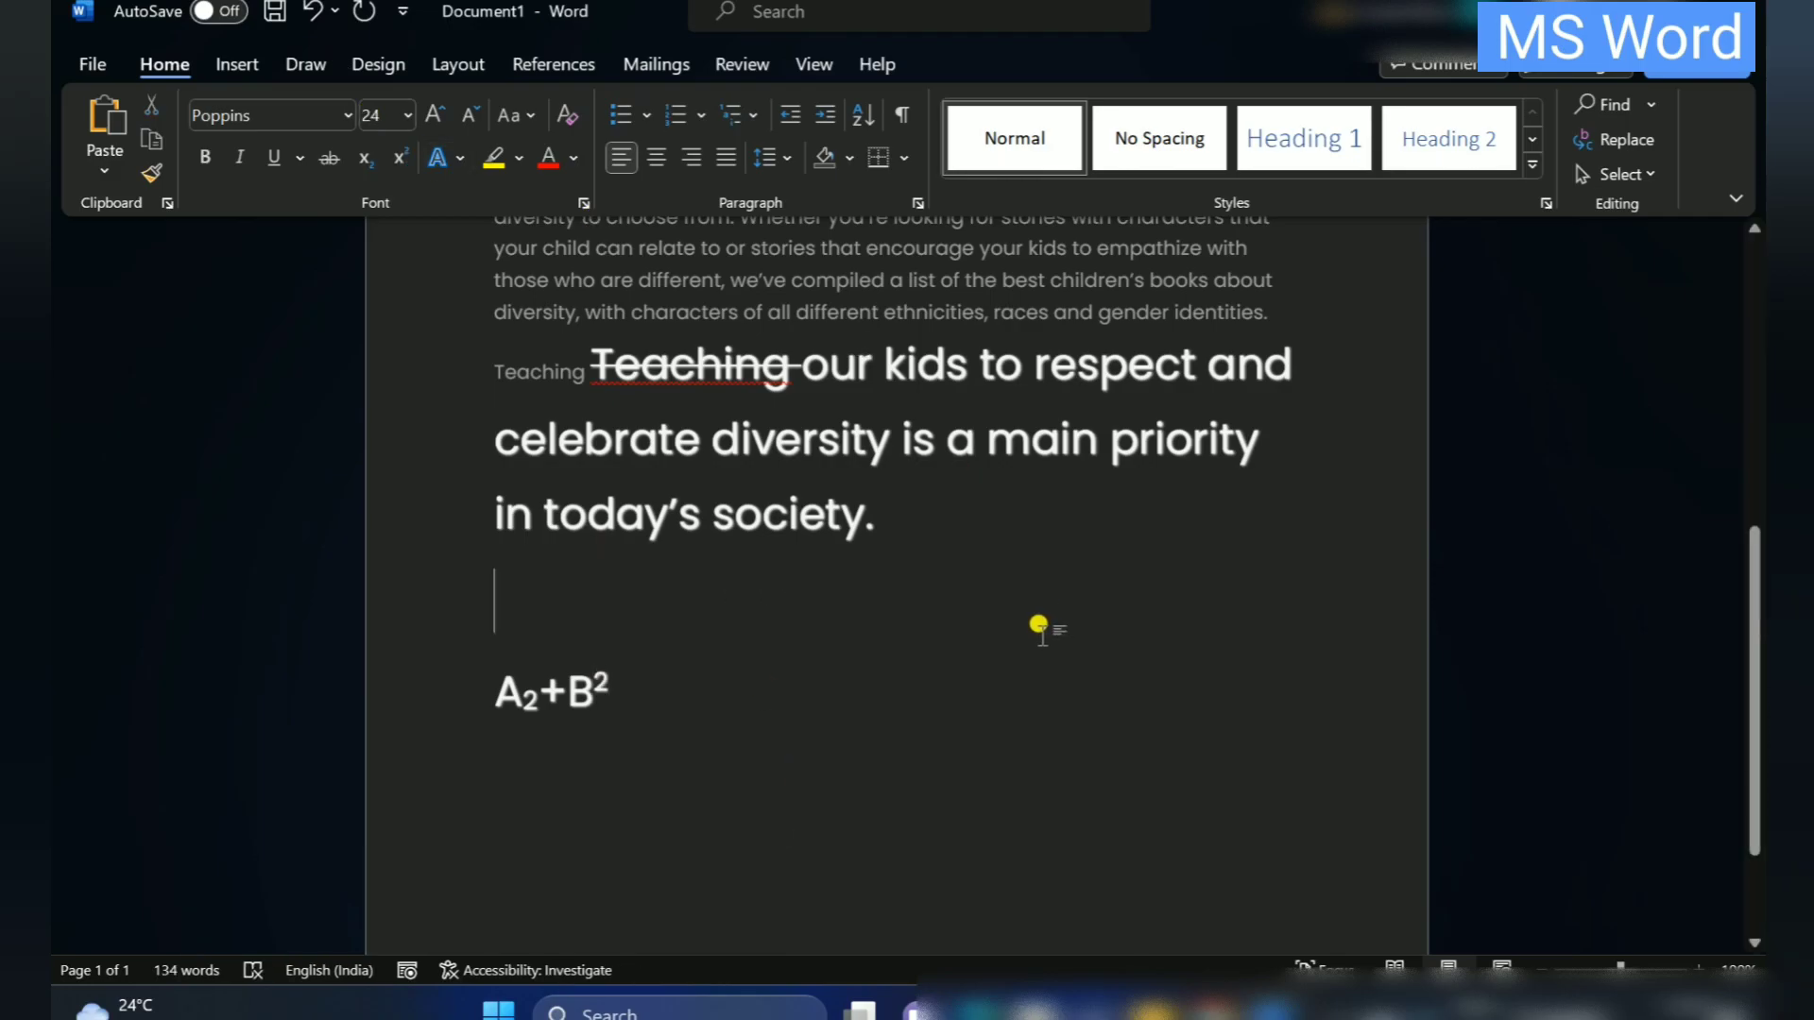
pyautogui.scroll(6, 860, 699)
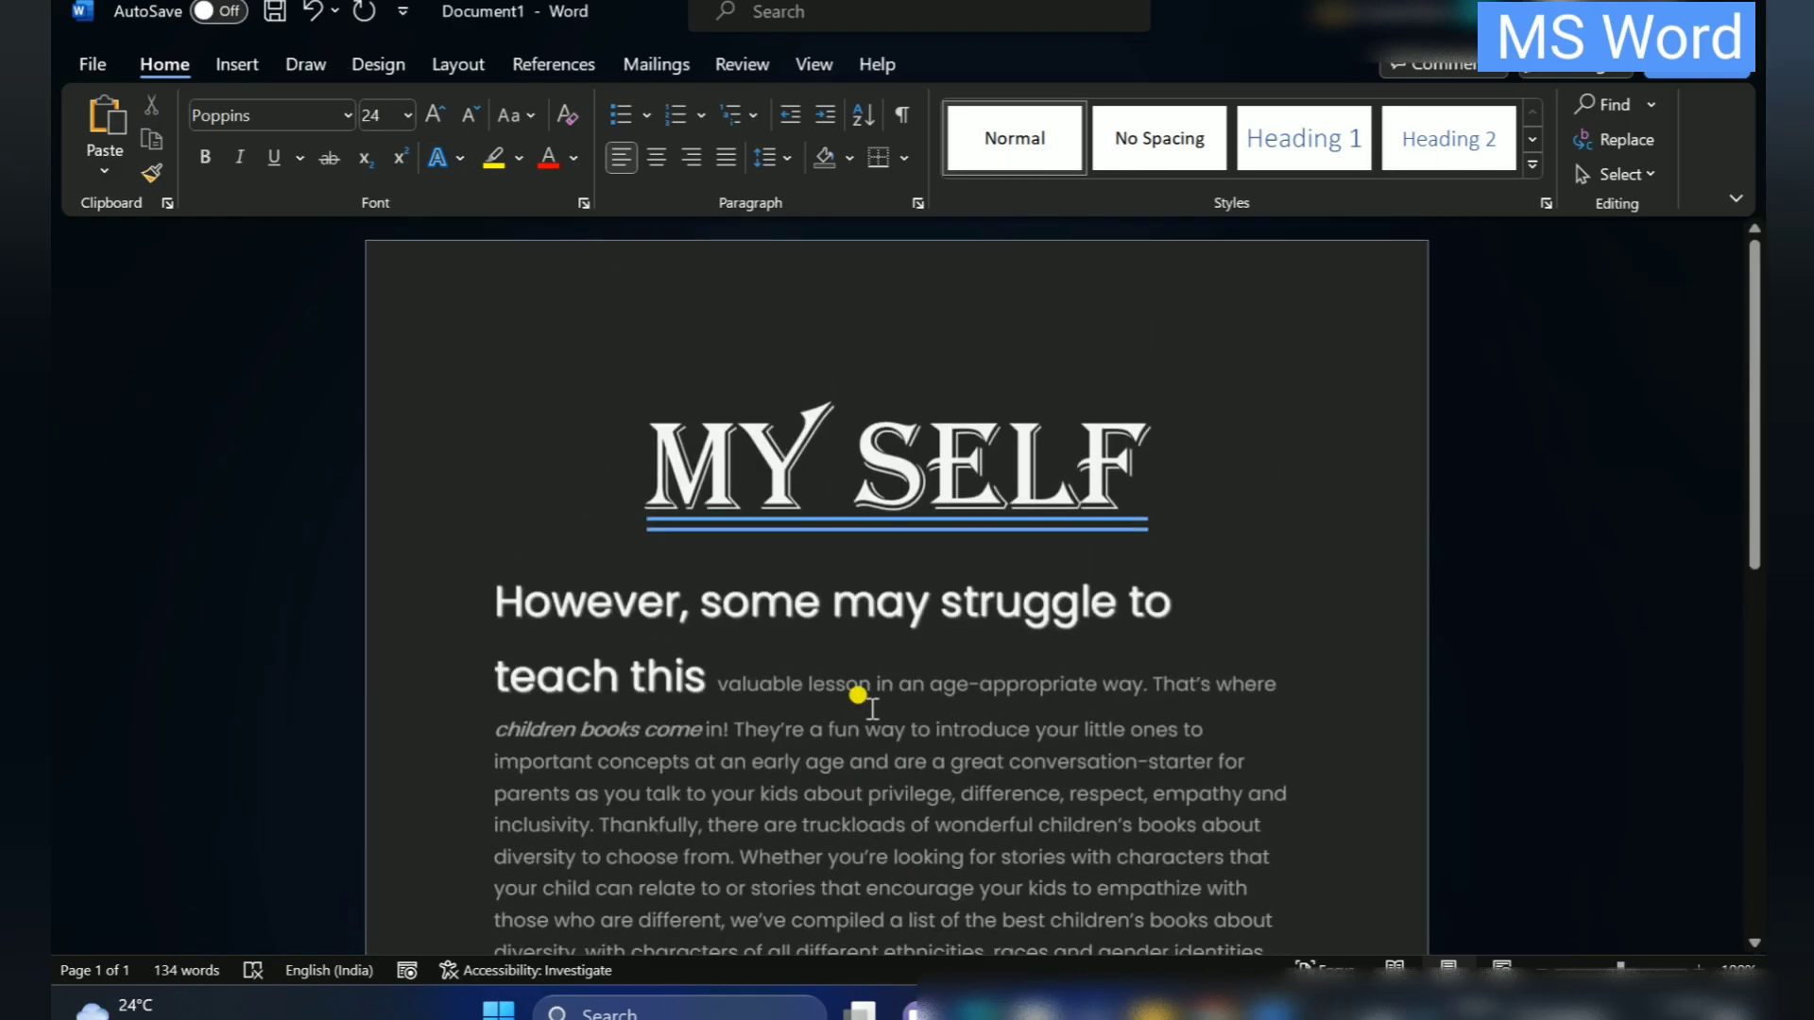
pyautogui.scroll(-2, 857, 695)
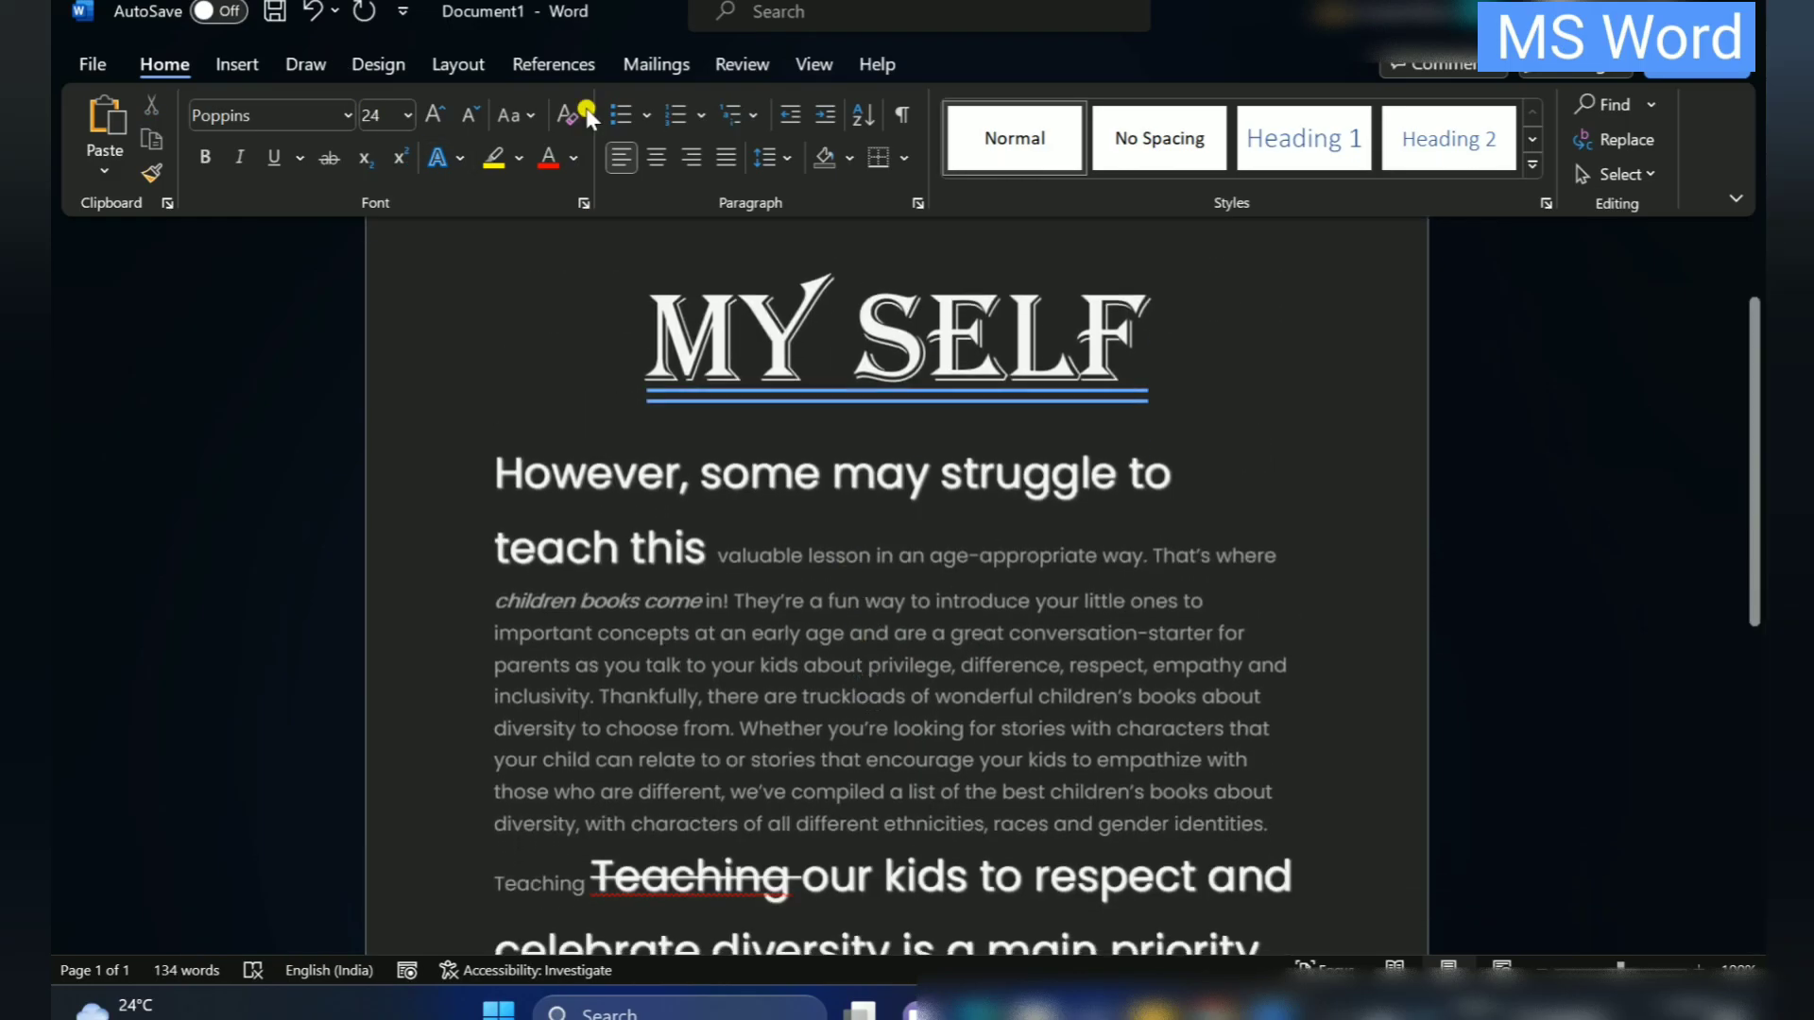
# Apply the text effect preset with a white fill and orange outline to the MY SELF title
pyautogui.click(453, 161)
pyautogui.scroll(-3, 1275, 463)
pyautogui.scroll(3, 1275, 463)
pyautogui.scroll(2, 1275, 463)
pyautogui.scroll(1, 1275, 463)
pyautogui.click(1275, 465)
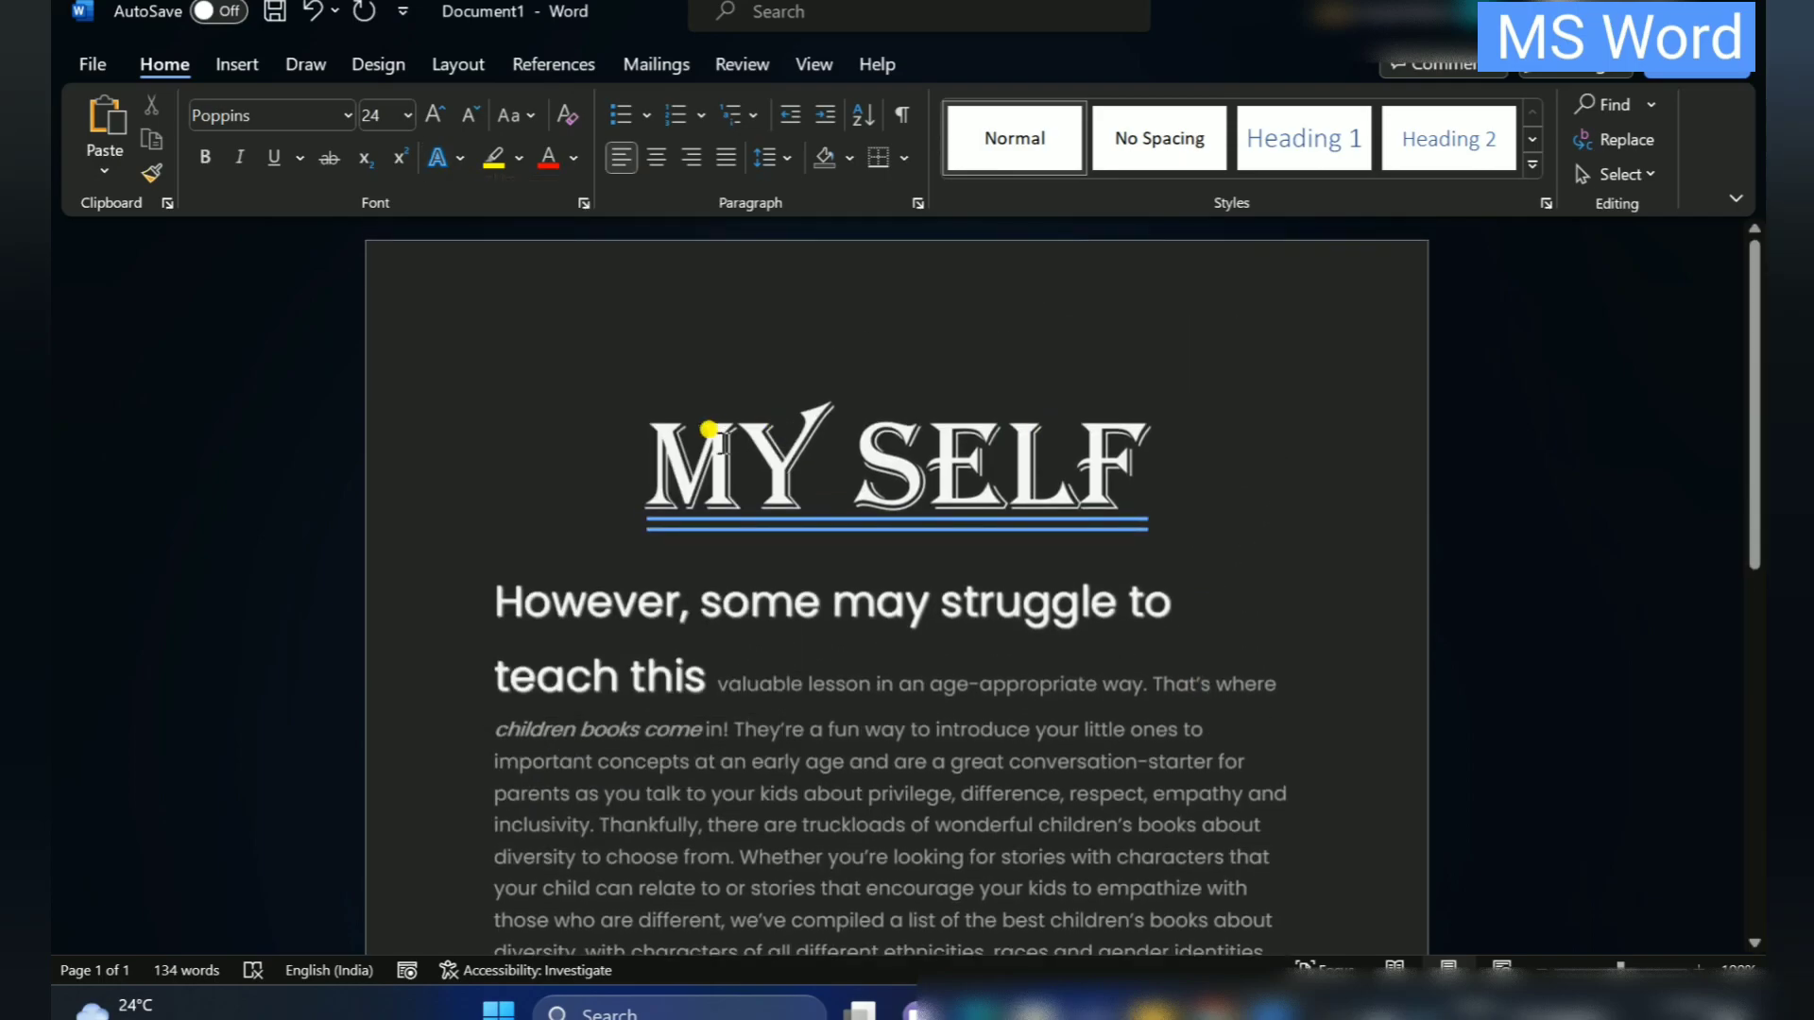
pyautogui.moveTo(658, 452); pyautogui.dragTo(1152, 473)
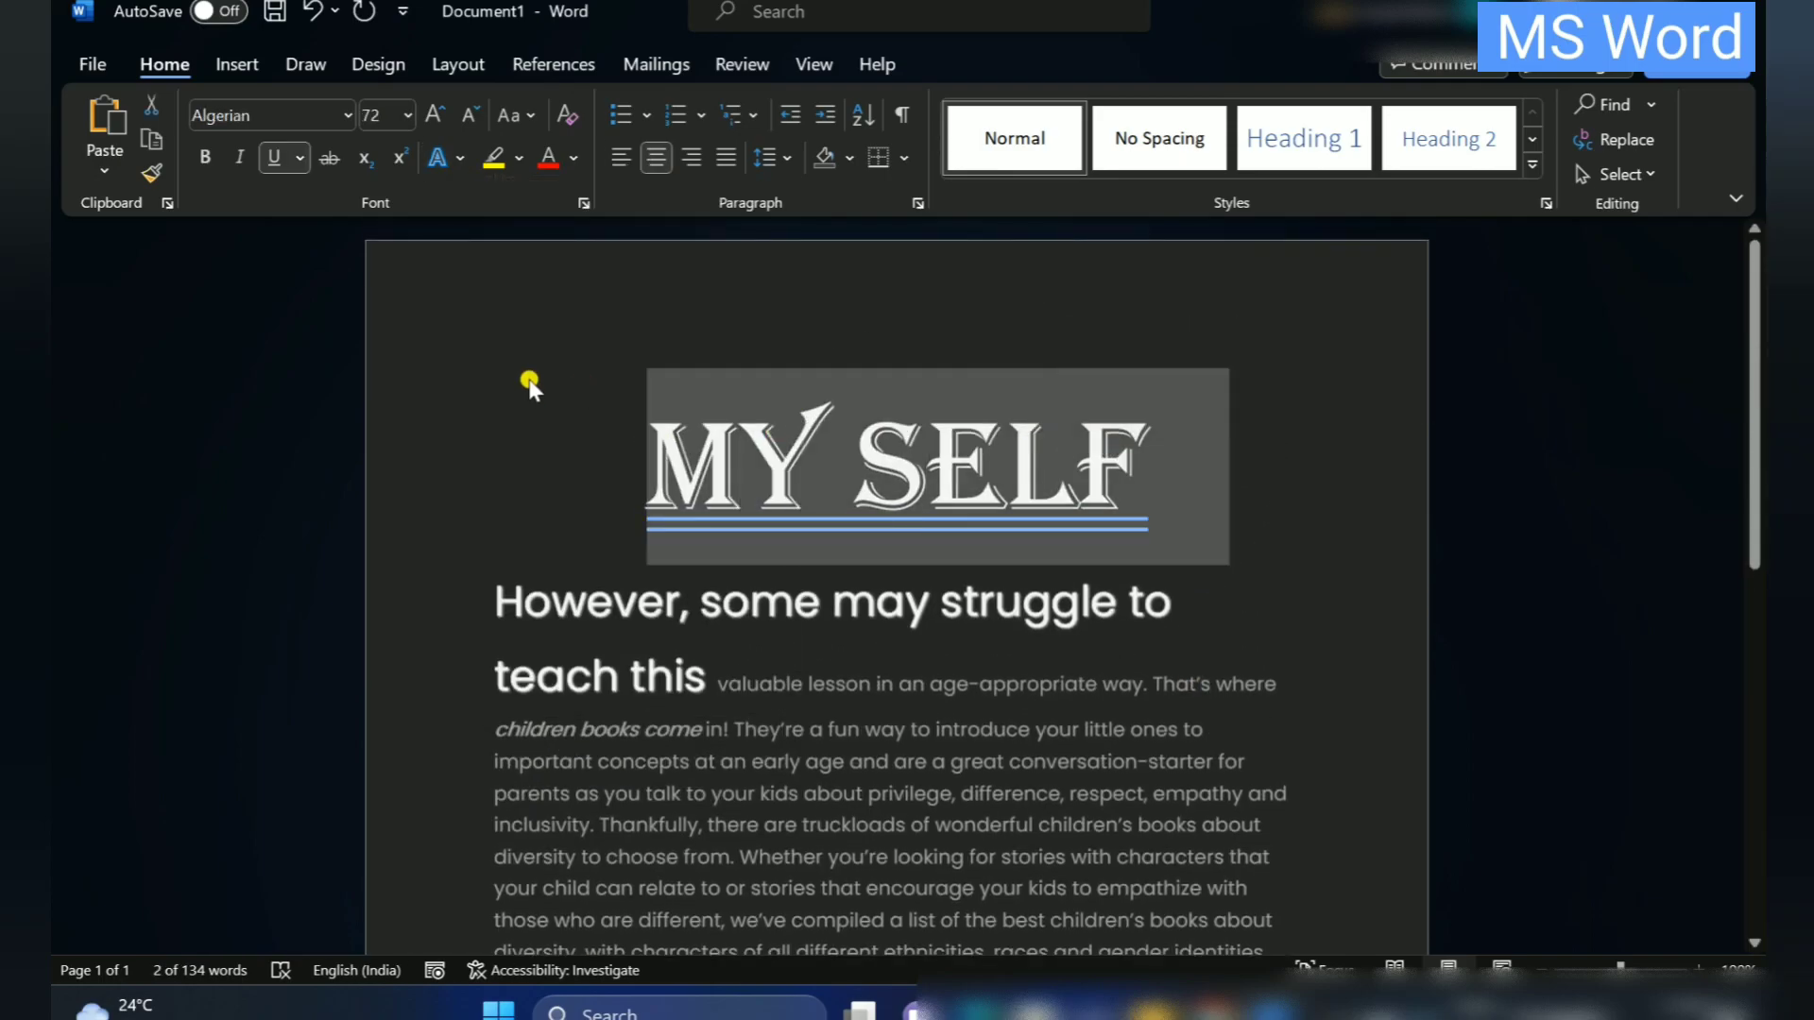
pyautogui.click(462, 159)
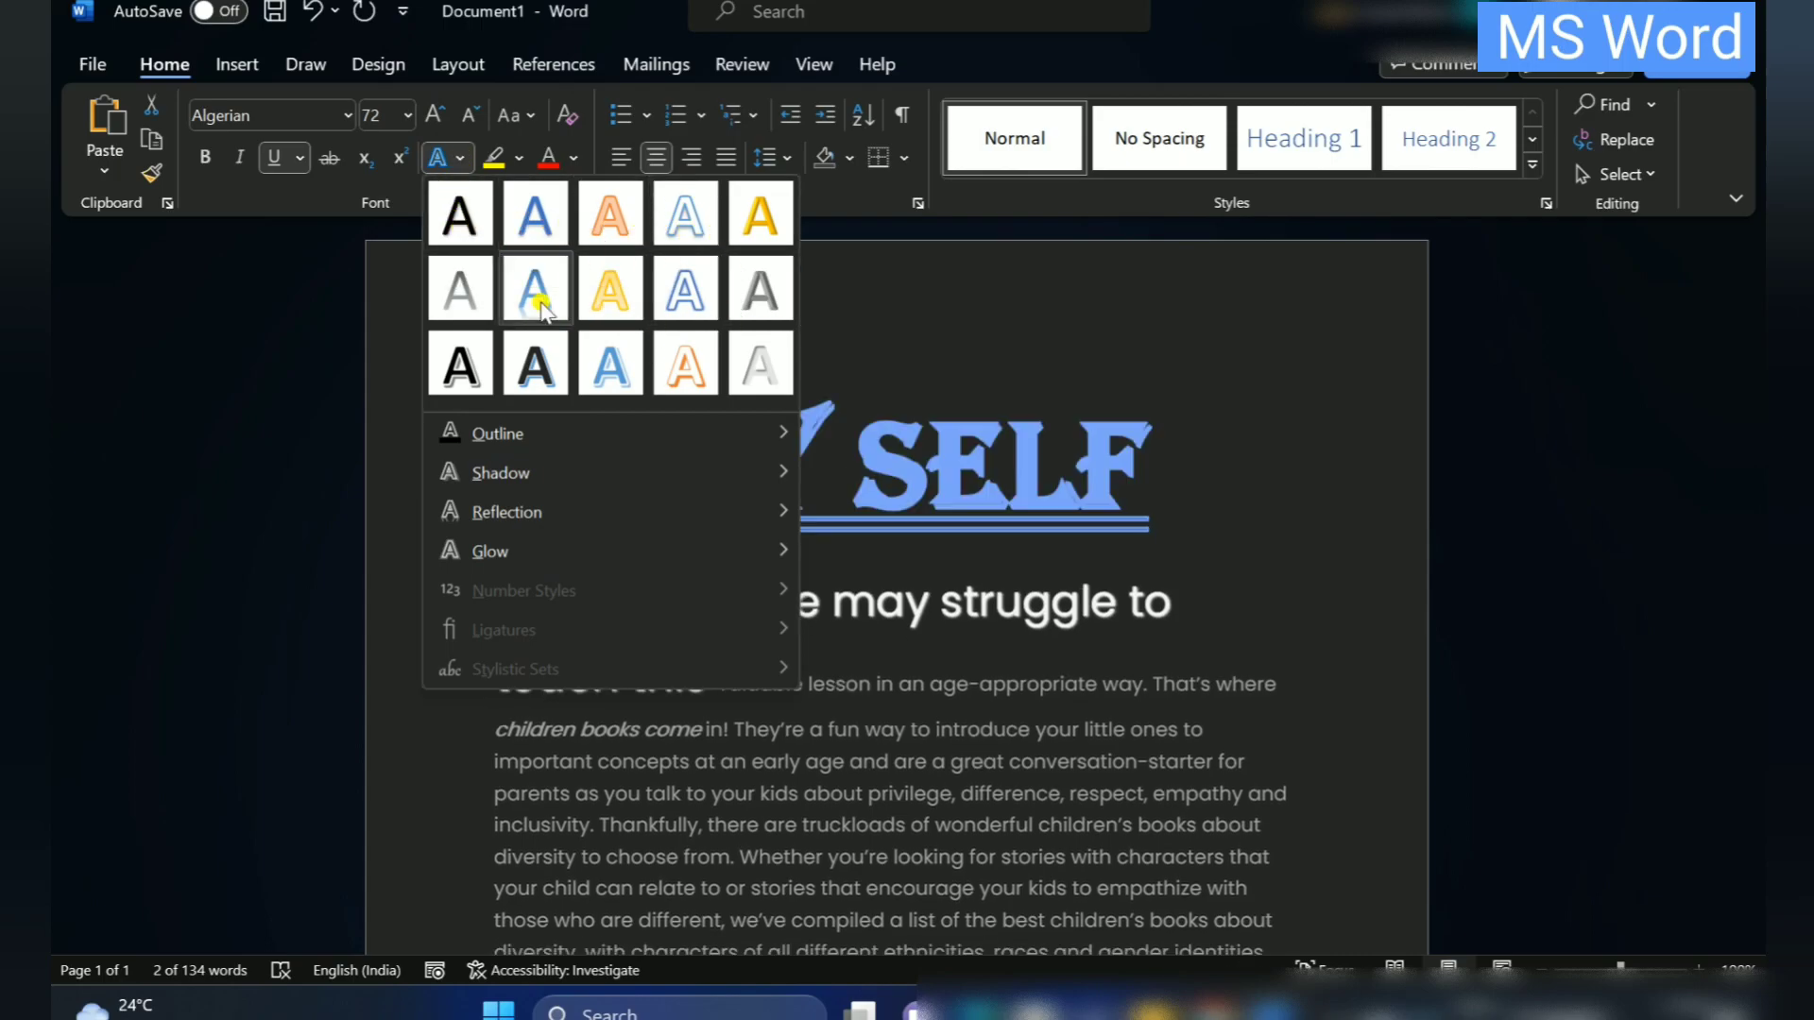
pyautogui.click(693, 365)
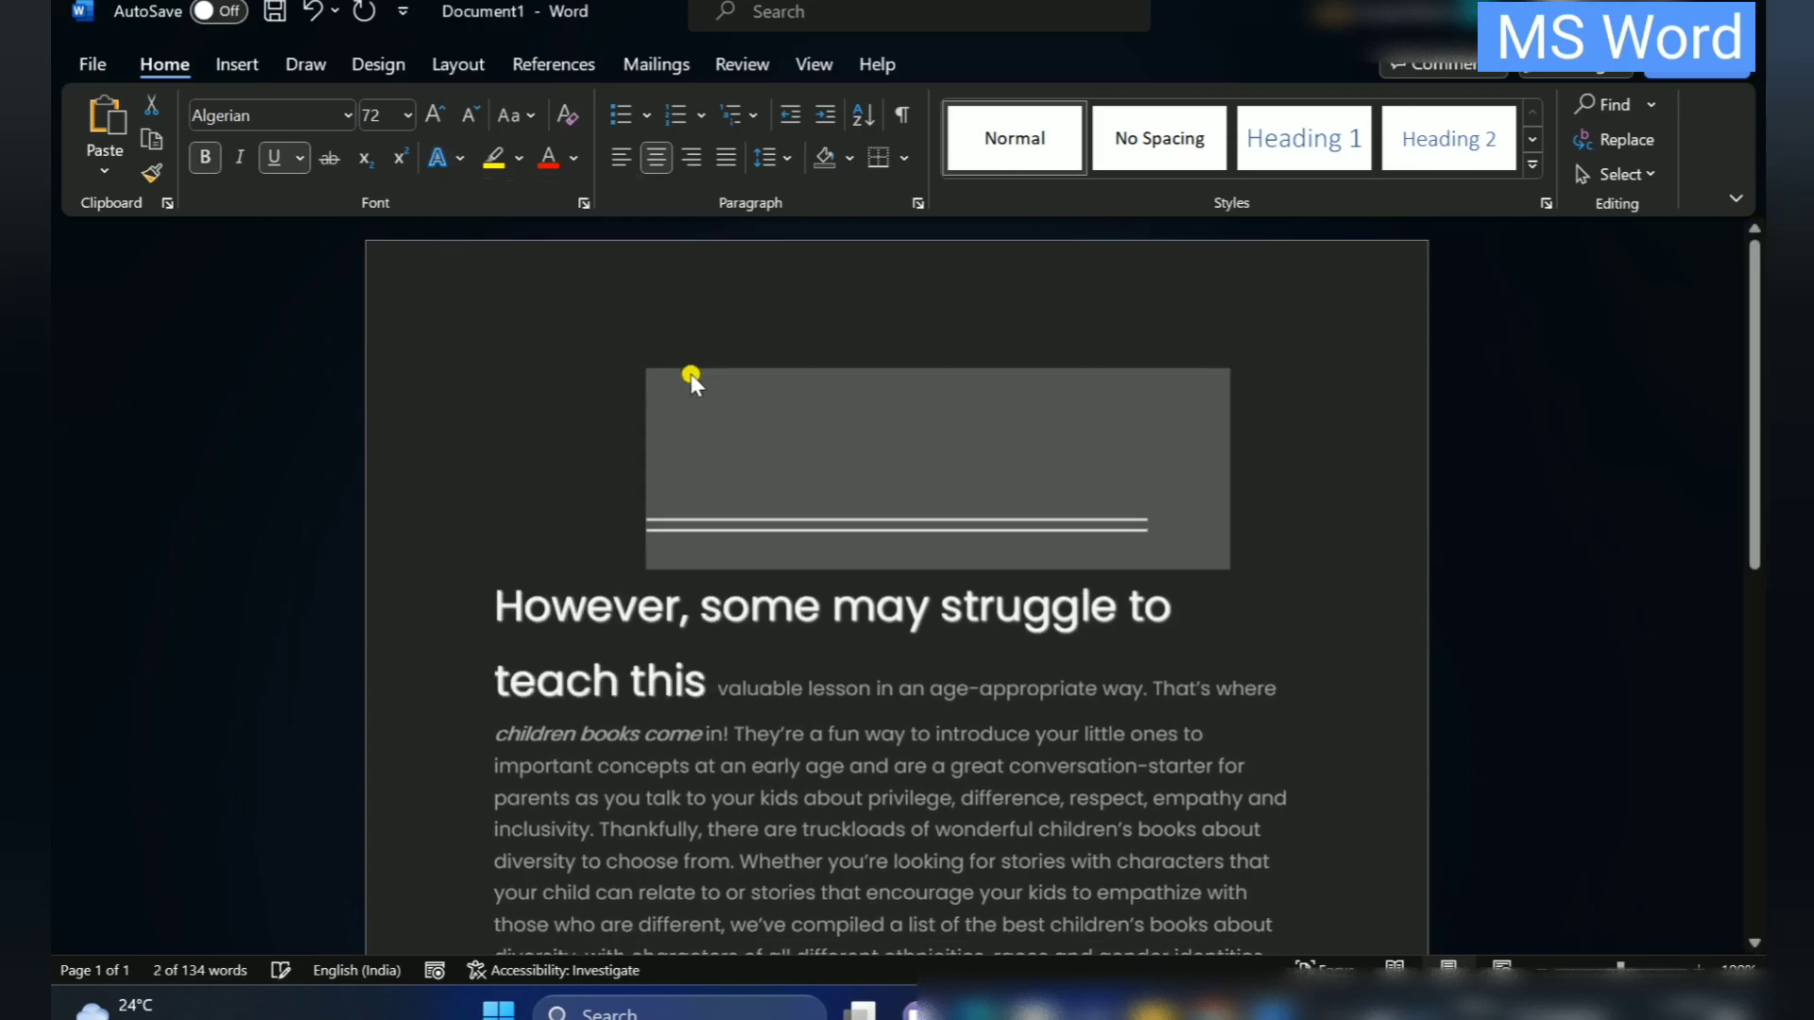
# Try the gold text effect preset on the title, then replace it with the plain black shadowed preset
pyautogui.click(461, 159)
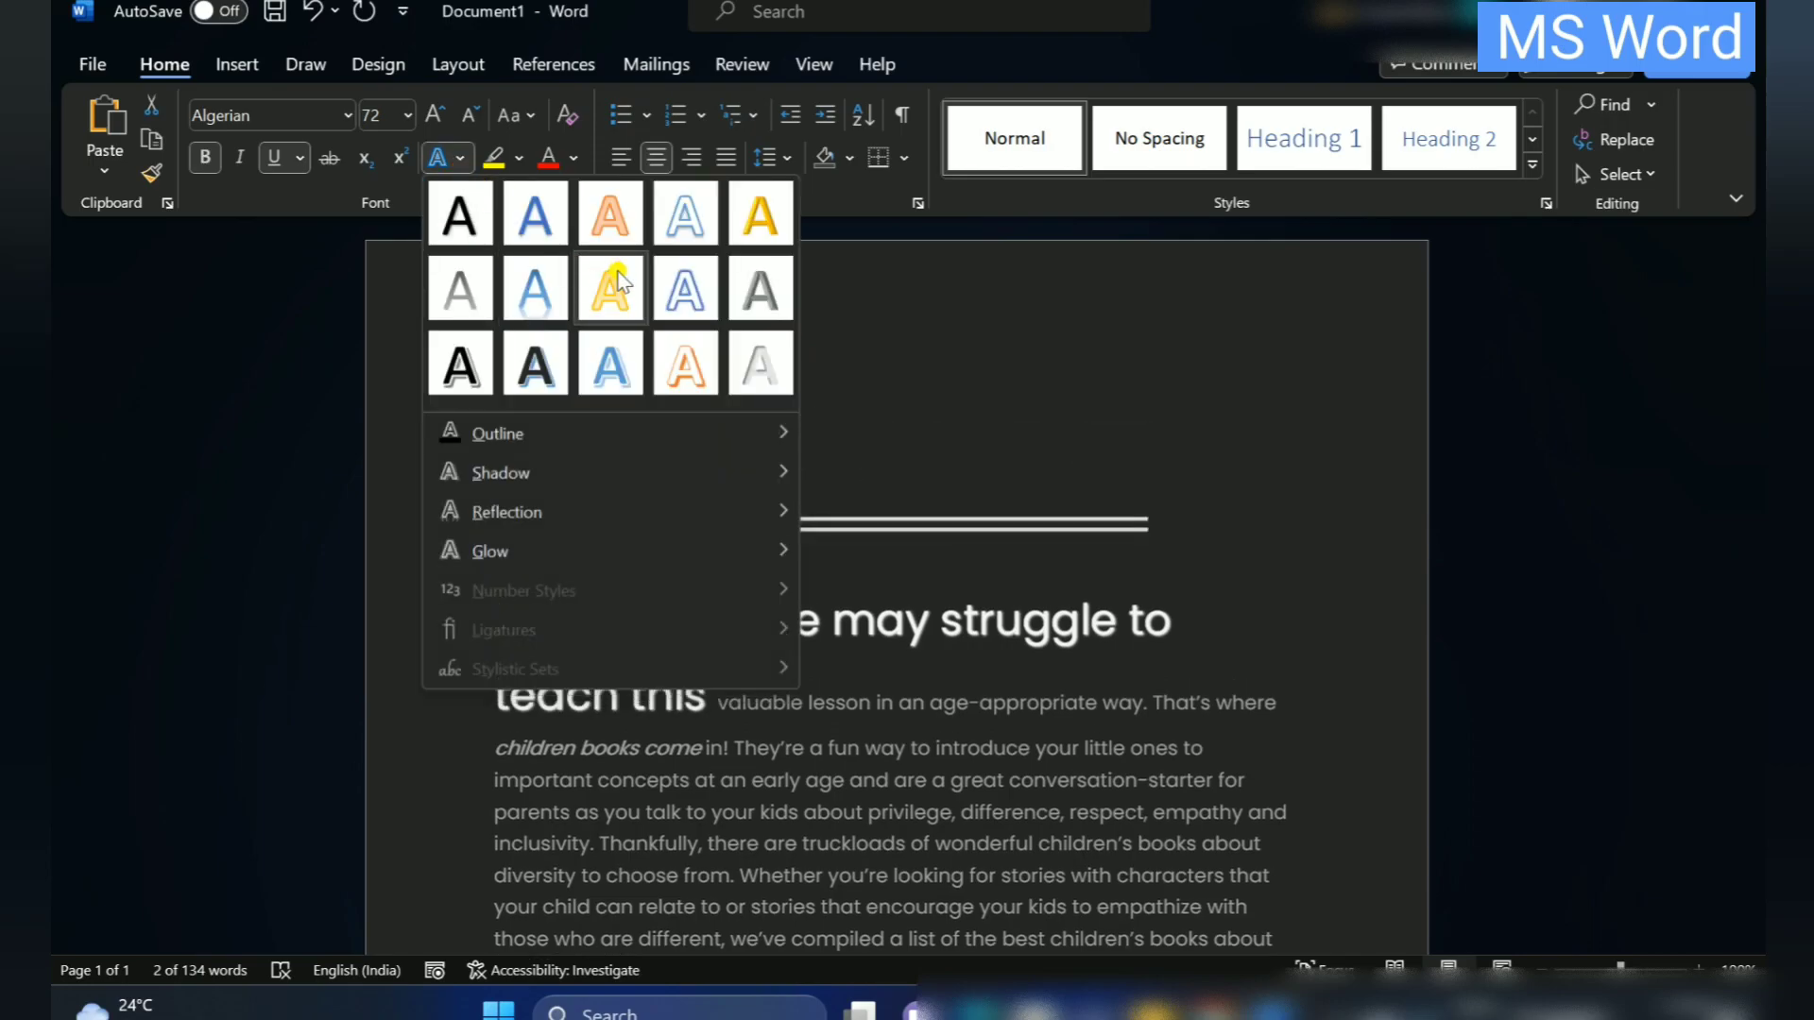
pyautogui.click(613, 289)
pyautogui.click(460, 158)
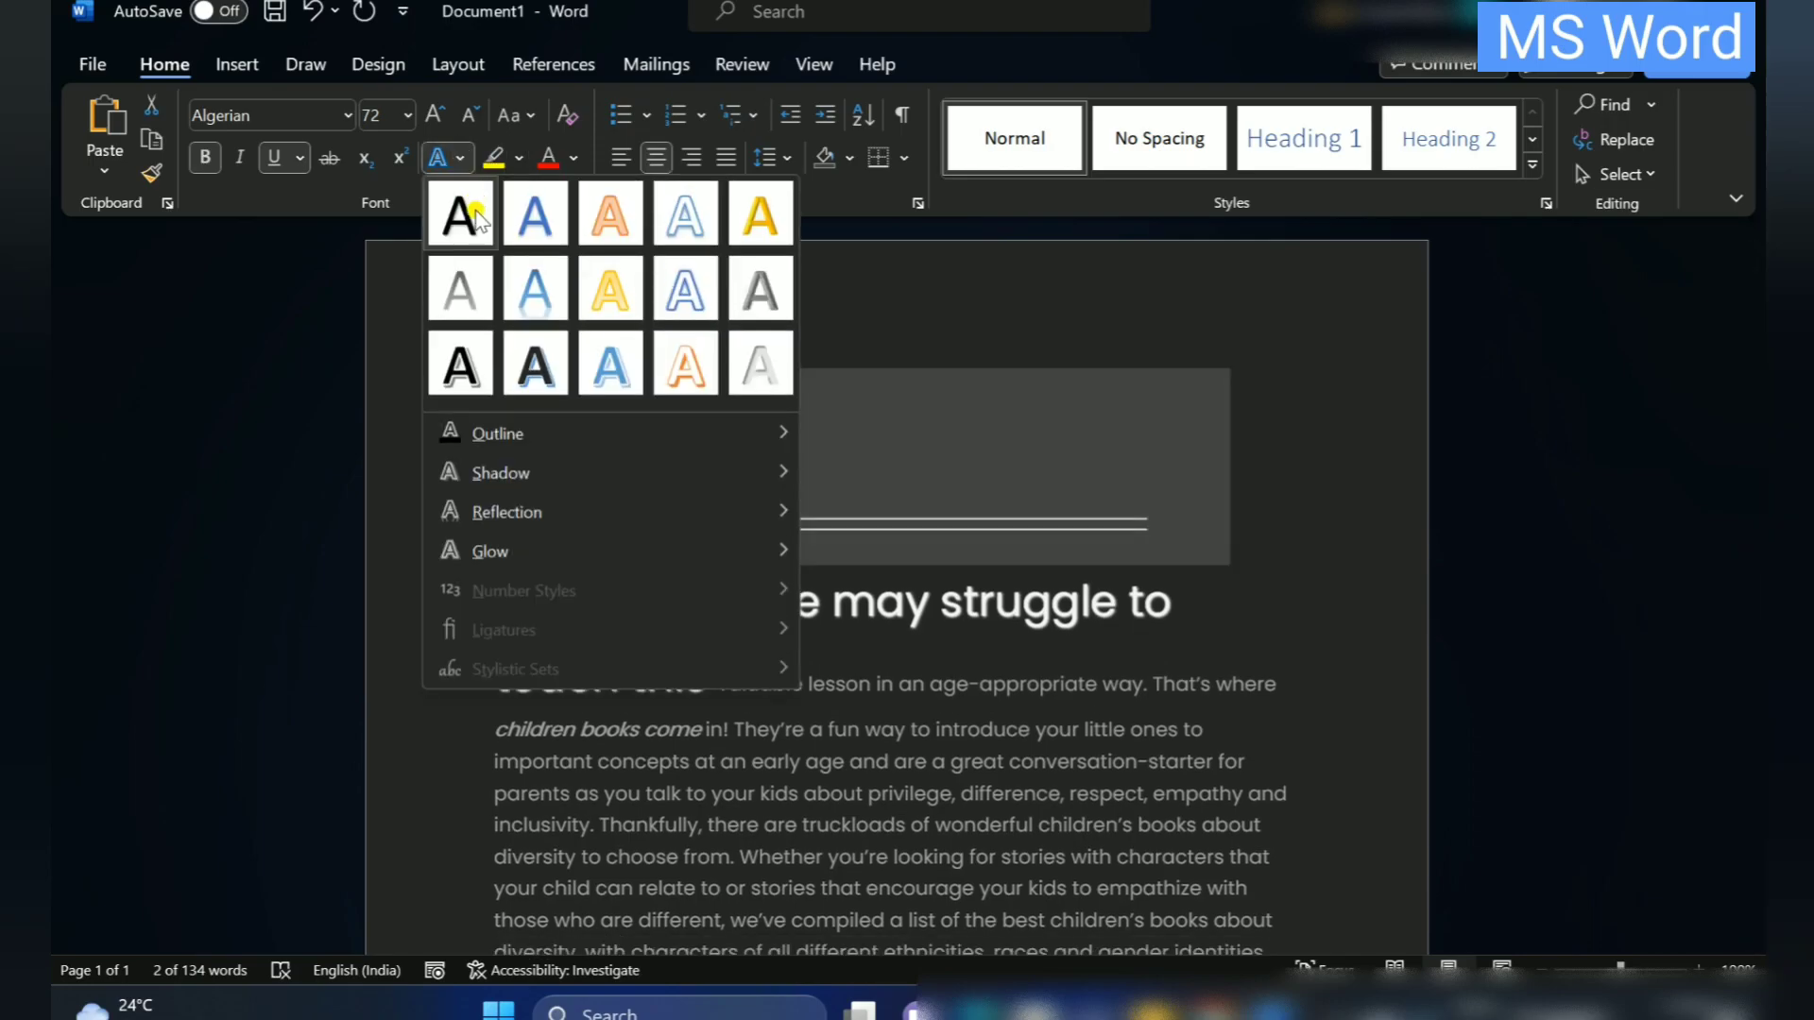
pyautogui.click(475, 227)
pyautogui.click(365, 267)
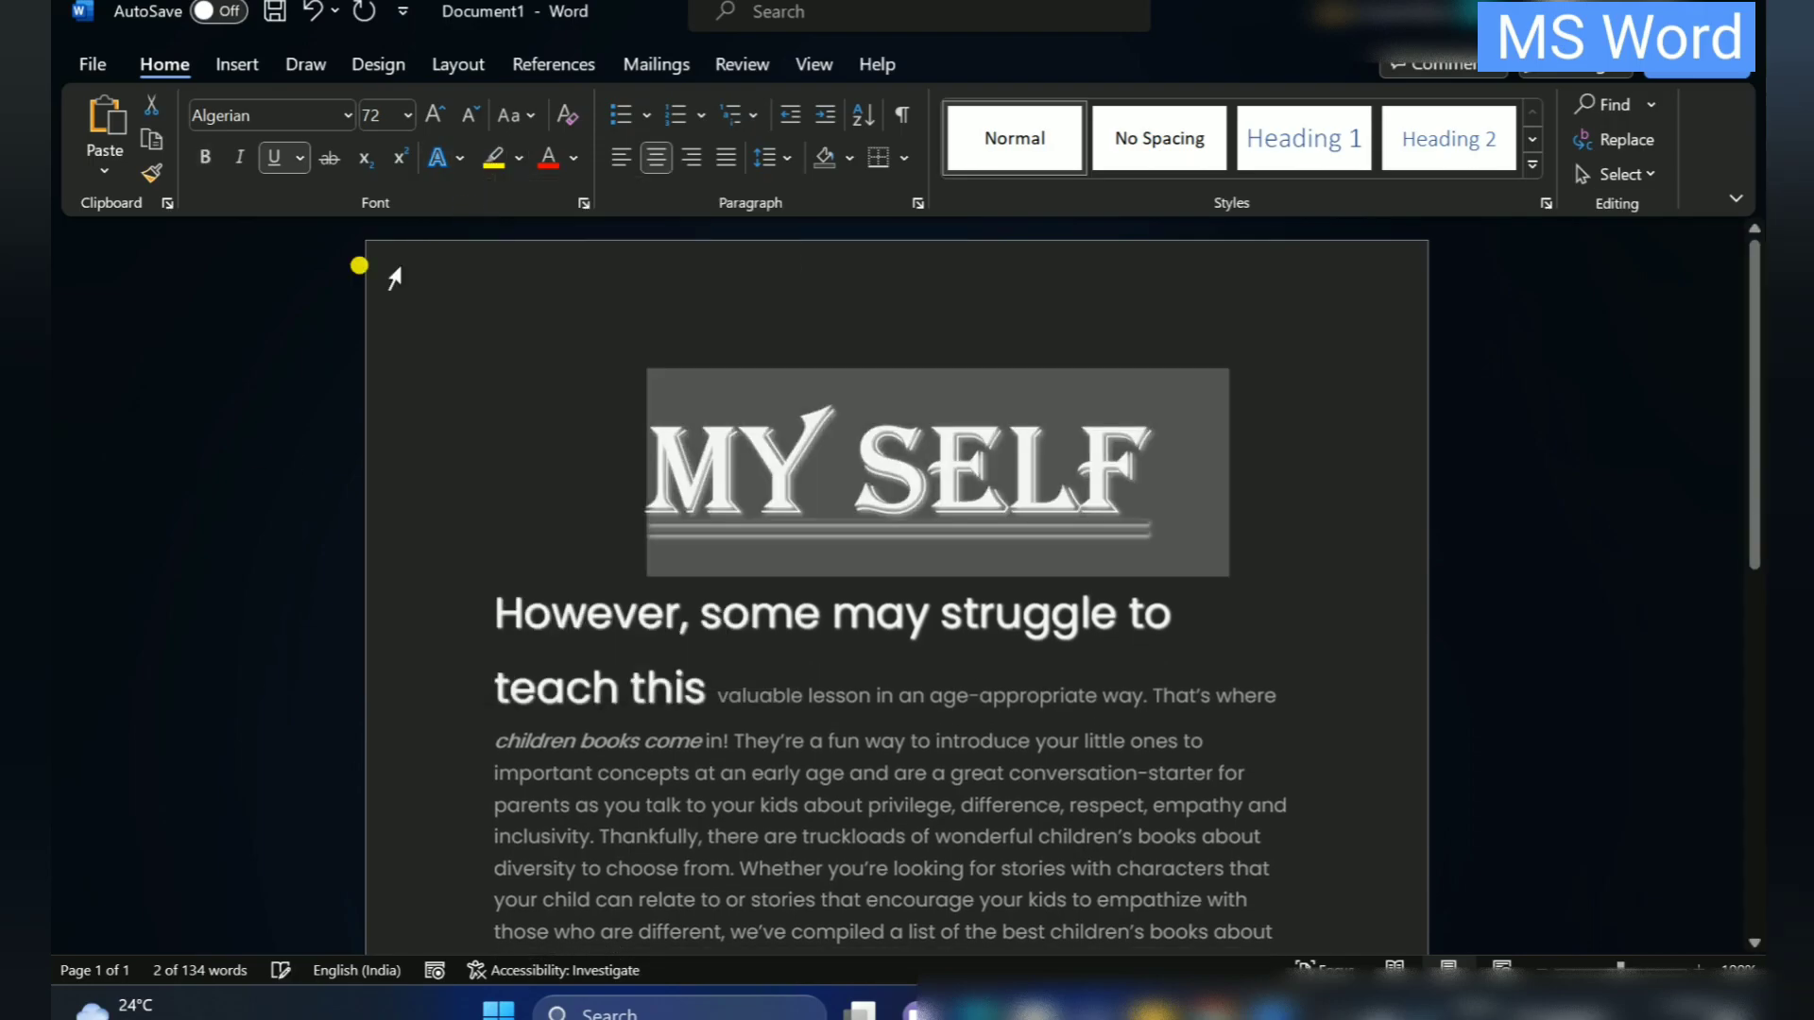
# Outline the MY SELF title text in dark red
pyautogui.click(460, 159)
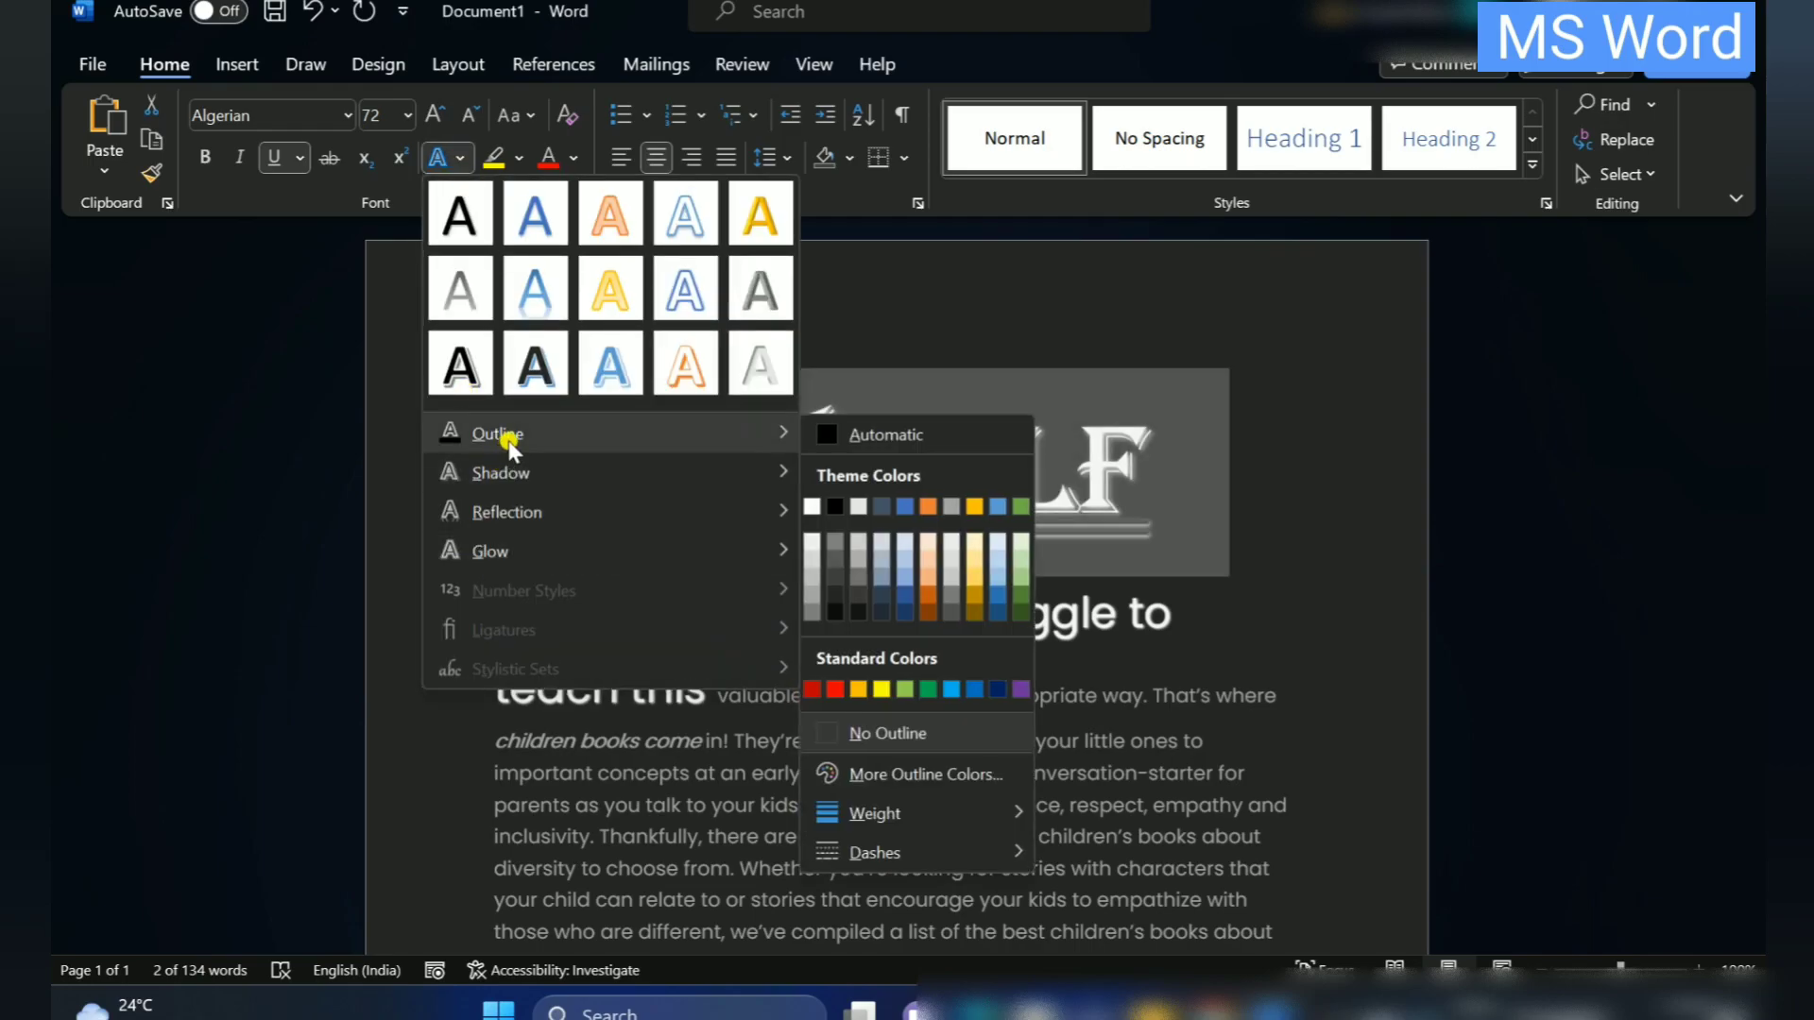
pyautogui.click(833, 692)
pyautogui.click(855, 567)
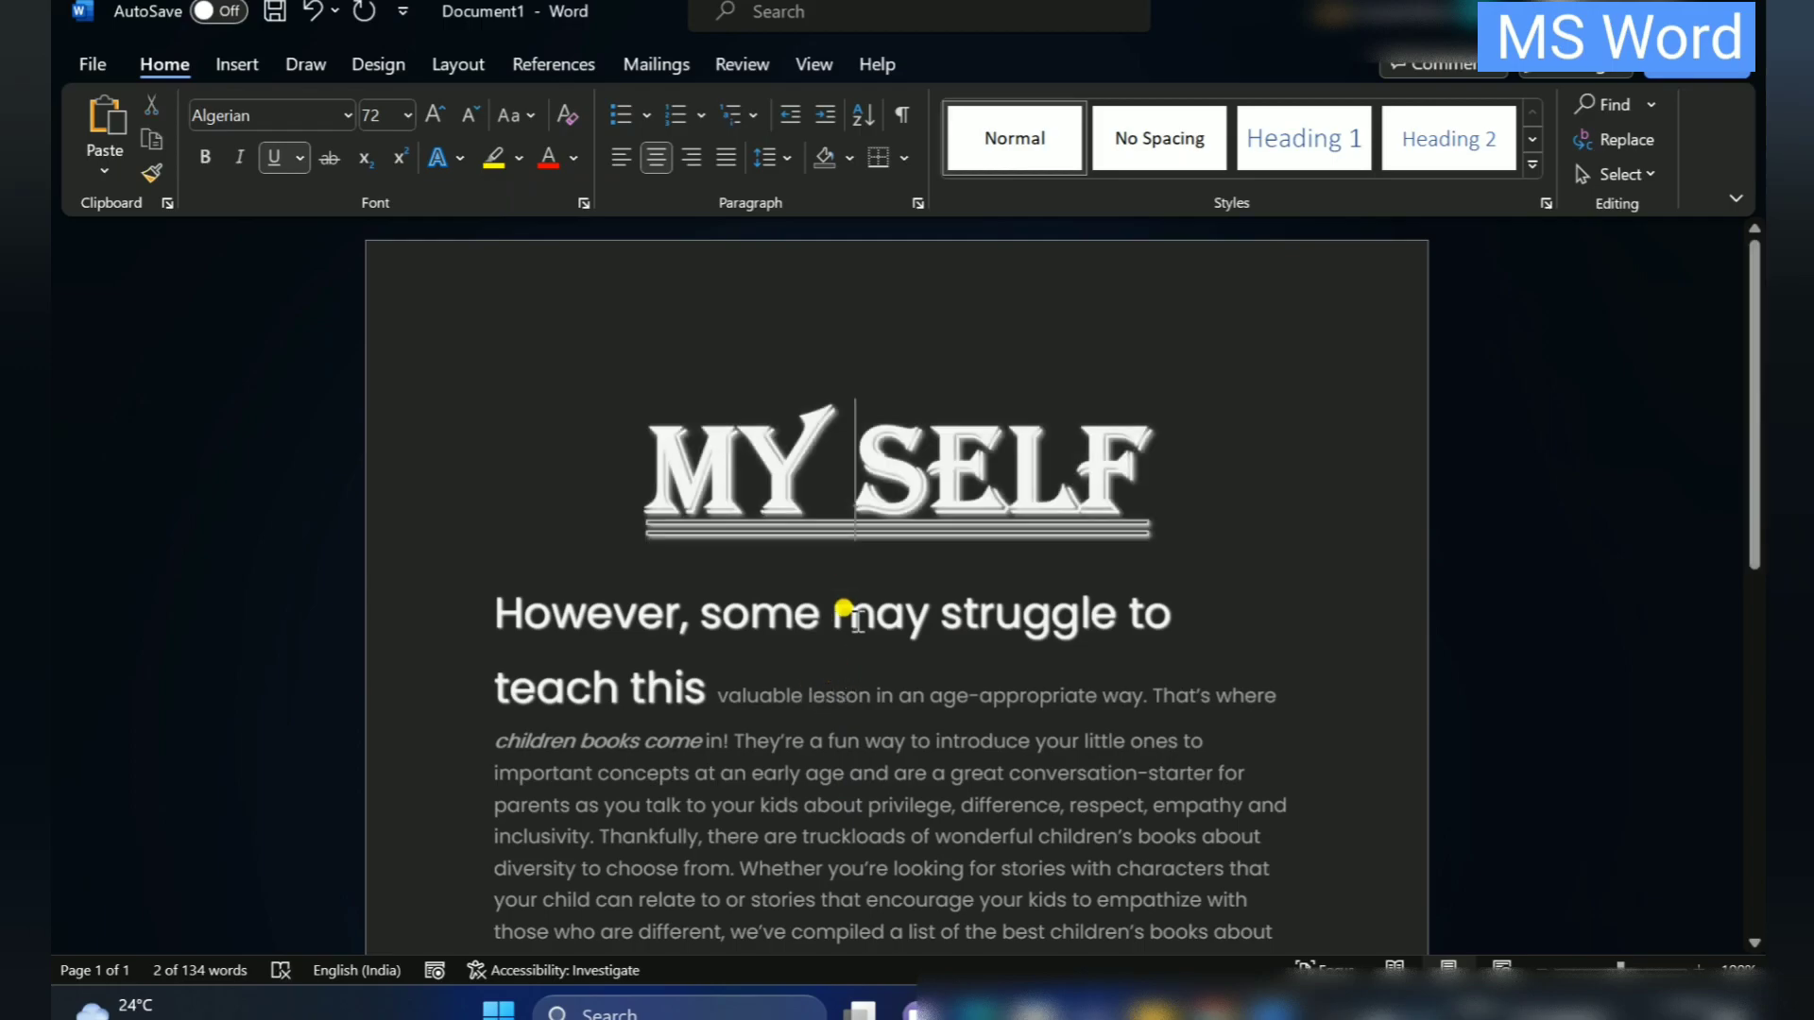
# Try to add a perspective shadow text effect at the MY SELF title
pyautogui.click(460, 160)
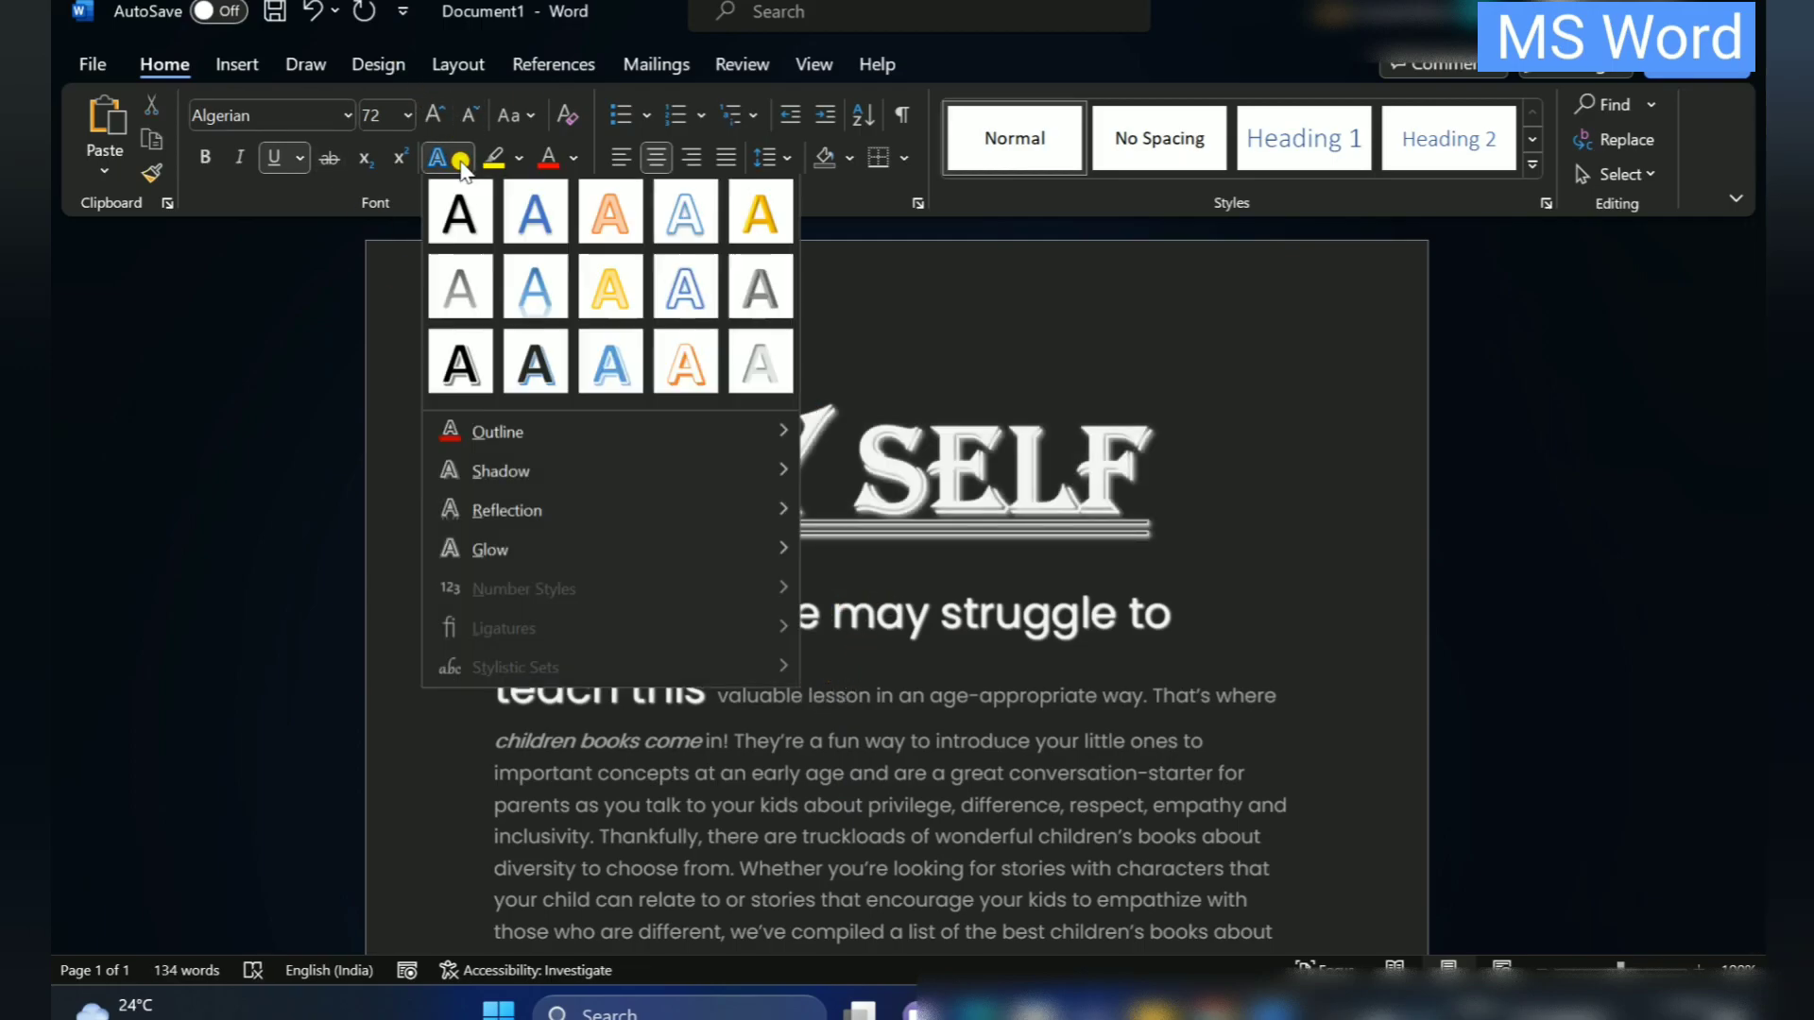
pyautogui.moveTo(454, 474)
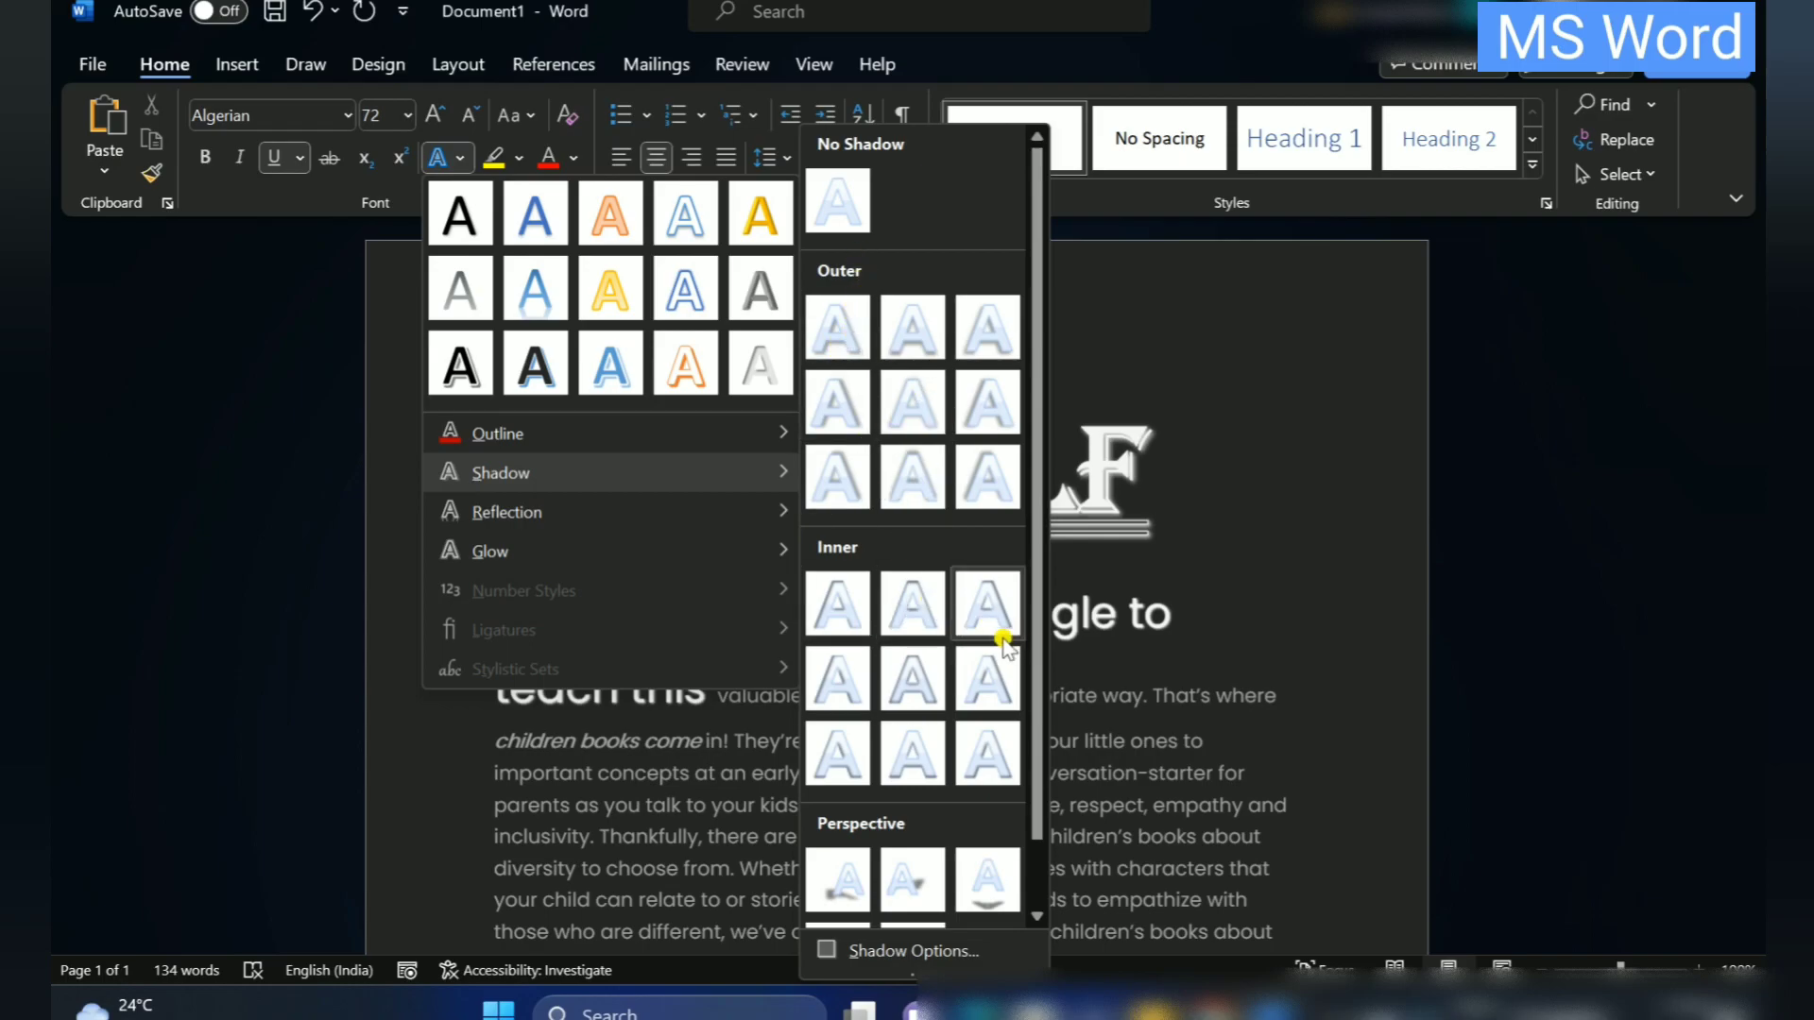
pyautogui.scroll(-1, 872, 737)
pyautogui.click(844, 805)
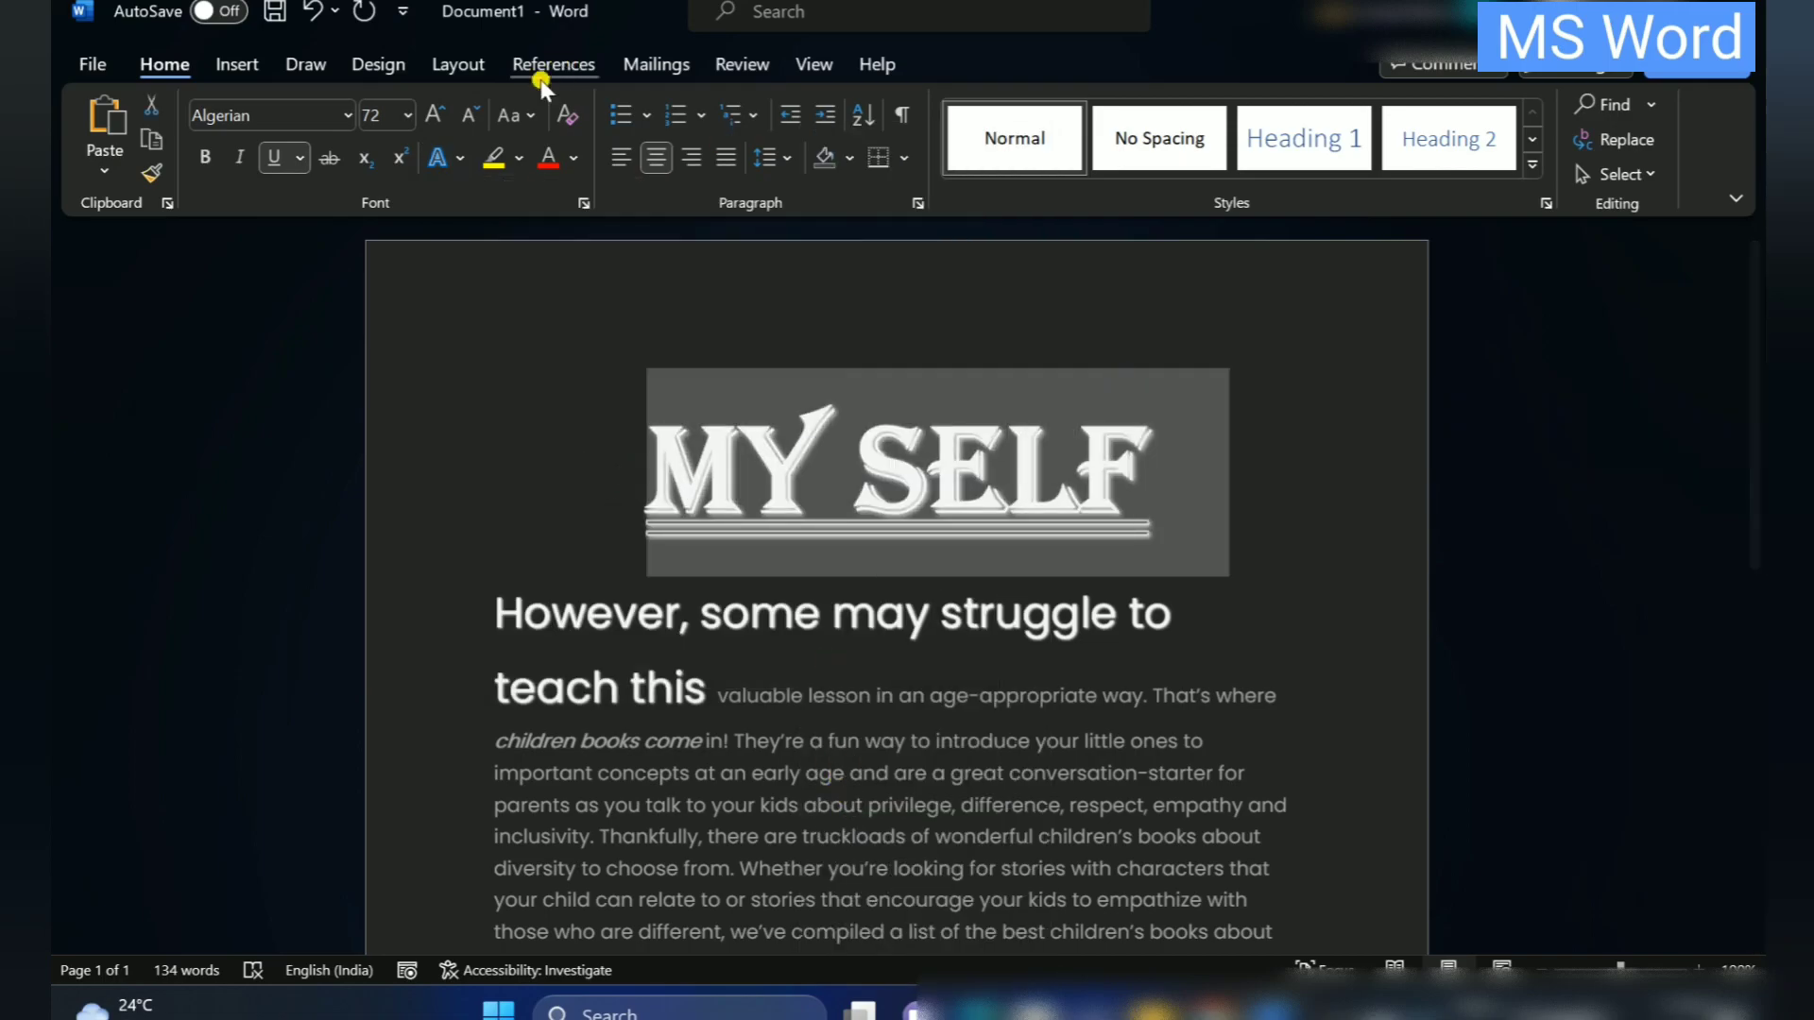
# Set the text outline of the MY SELF title to standard red
pyautogui.click(437, 157)
pyautogui.moveTo(529, 429)
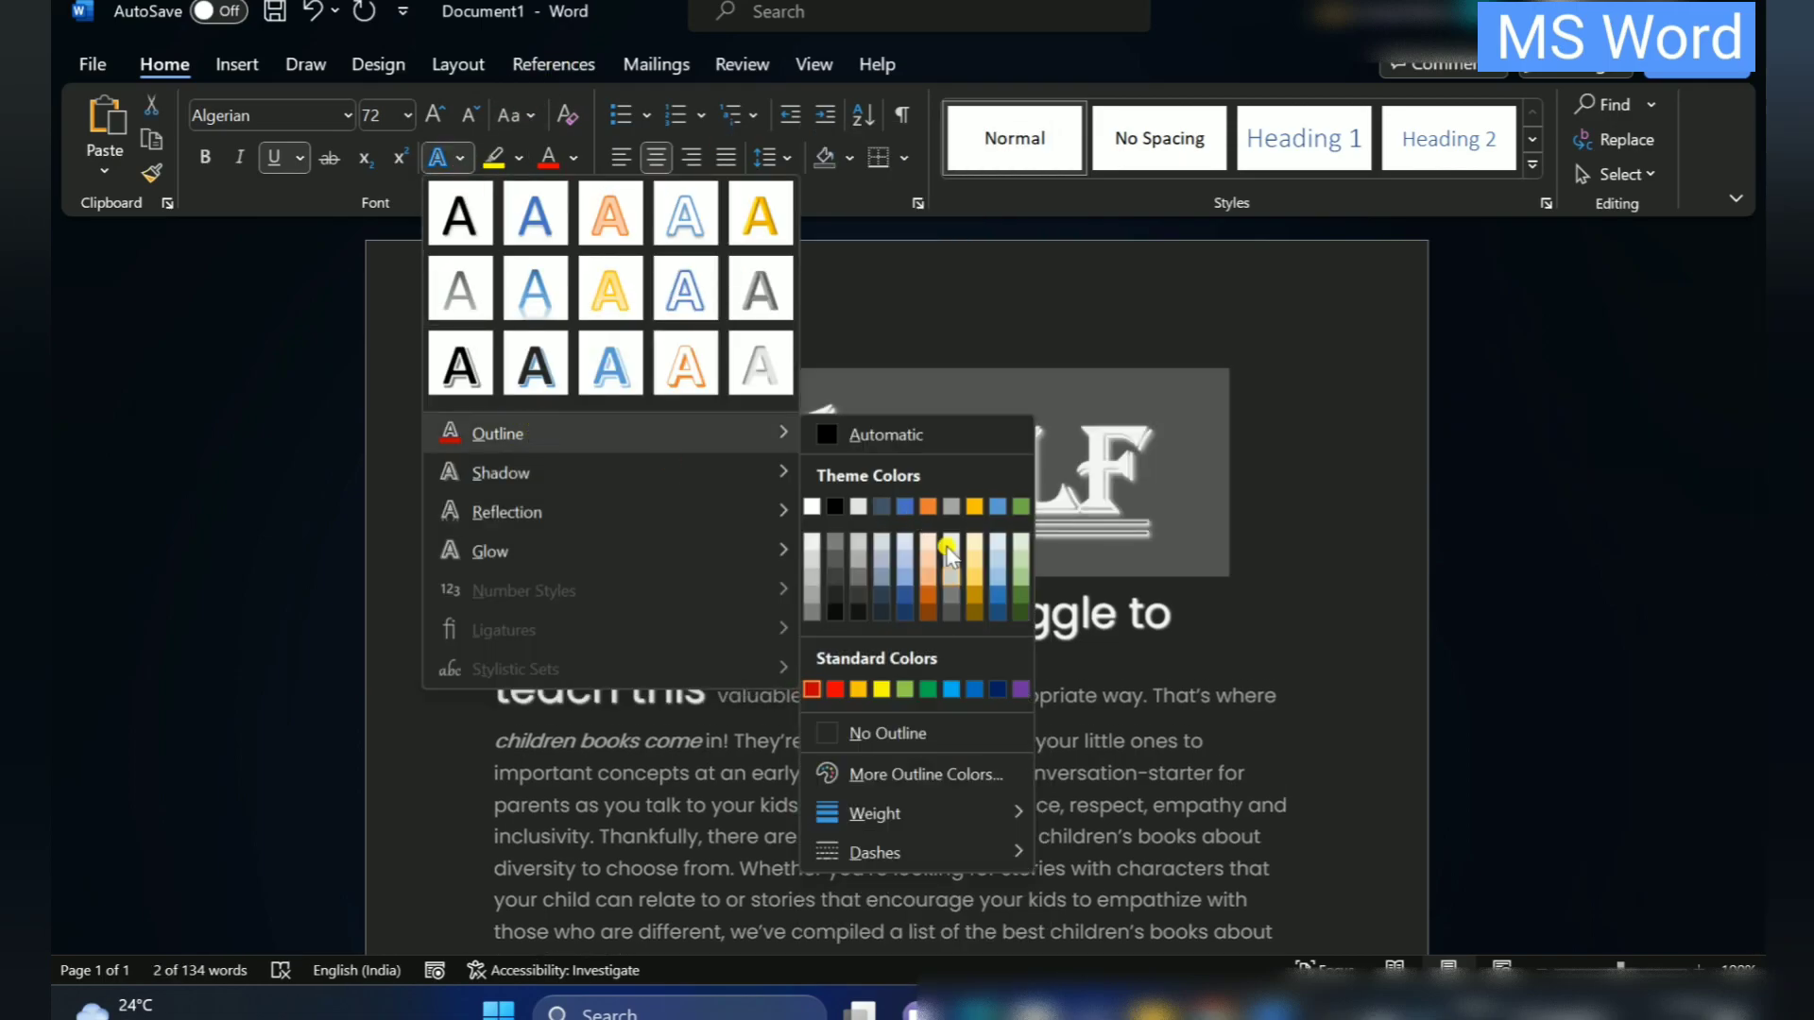
pyautogui.click(837, 689)
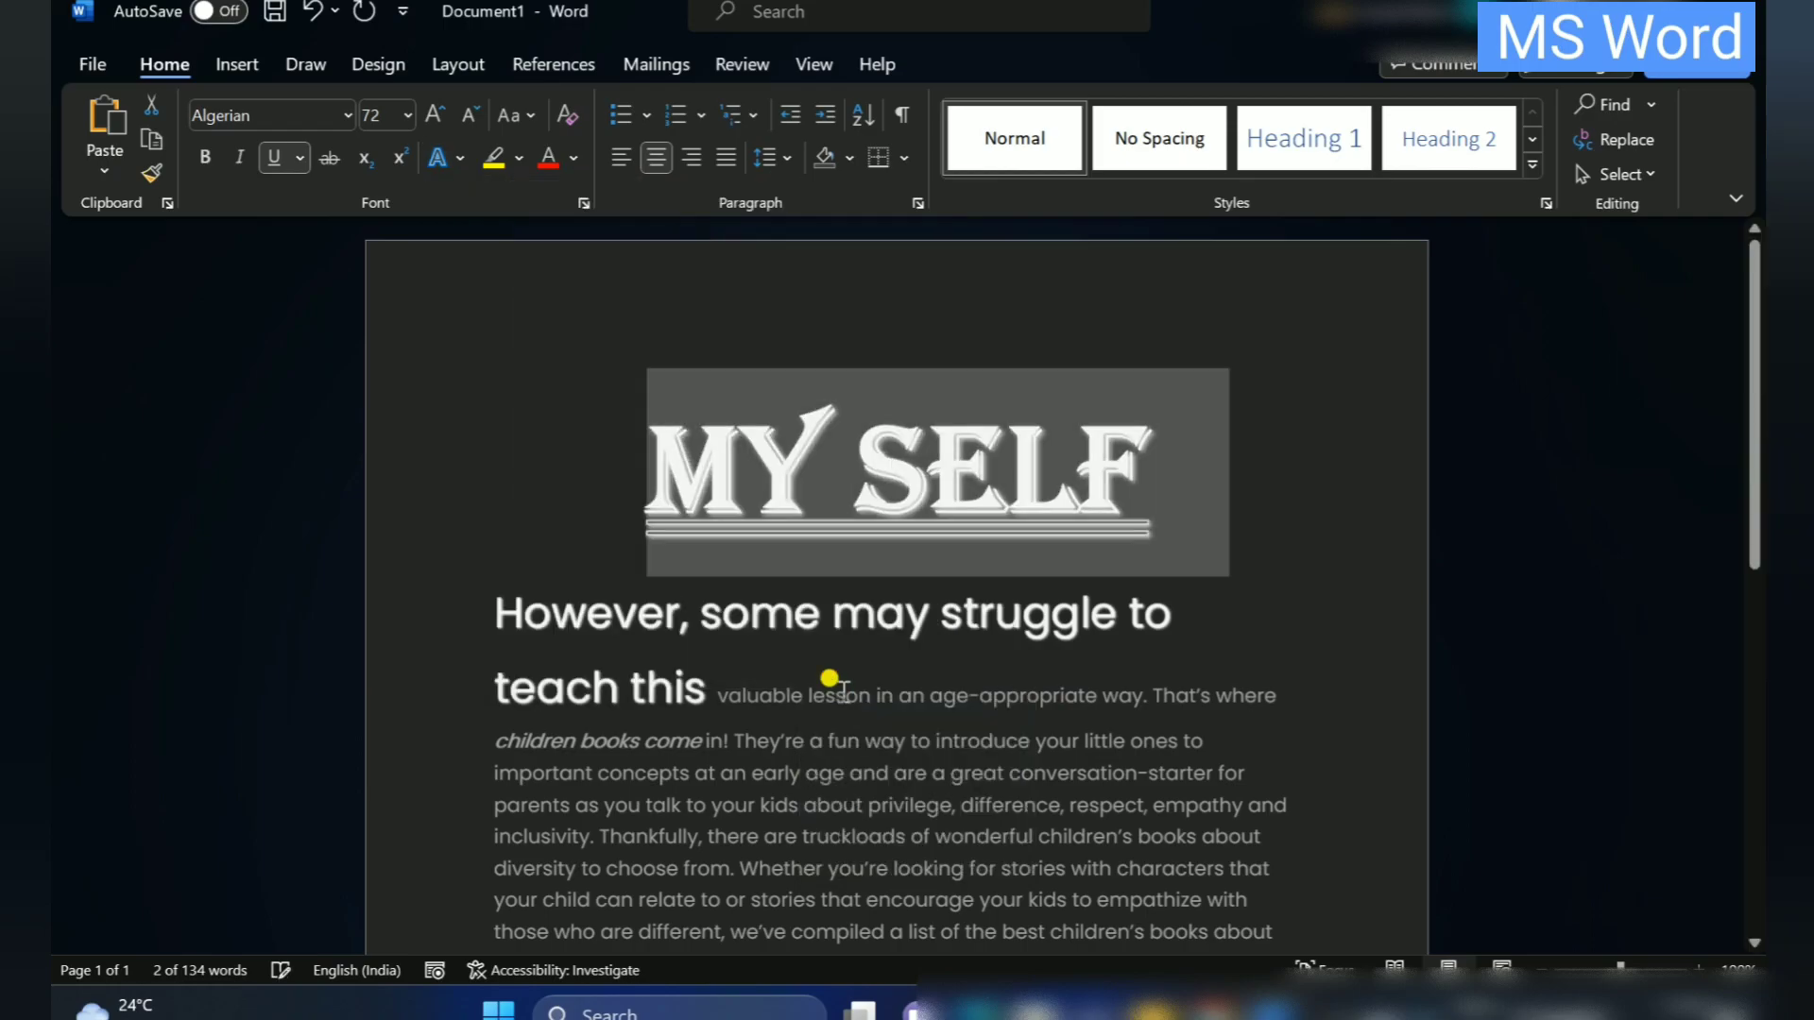
# Apply the first perspective shadow to the MY SELF title
pyautogui.click(437, 157)
pyautogui.moveTo(512, 473)
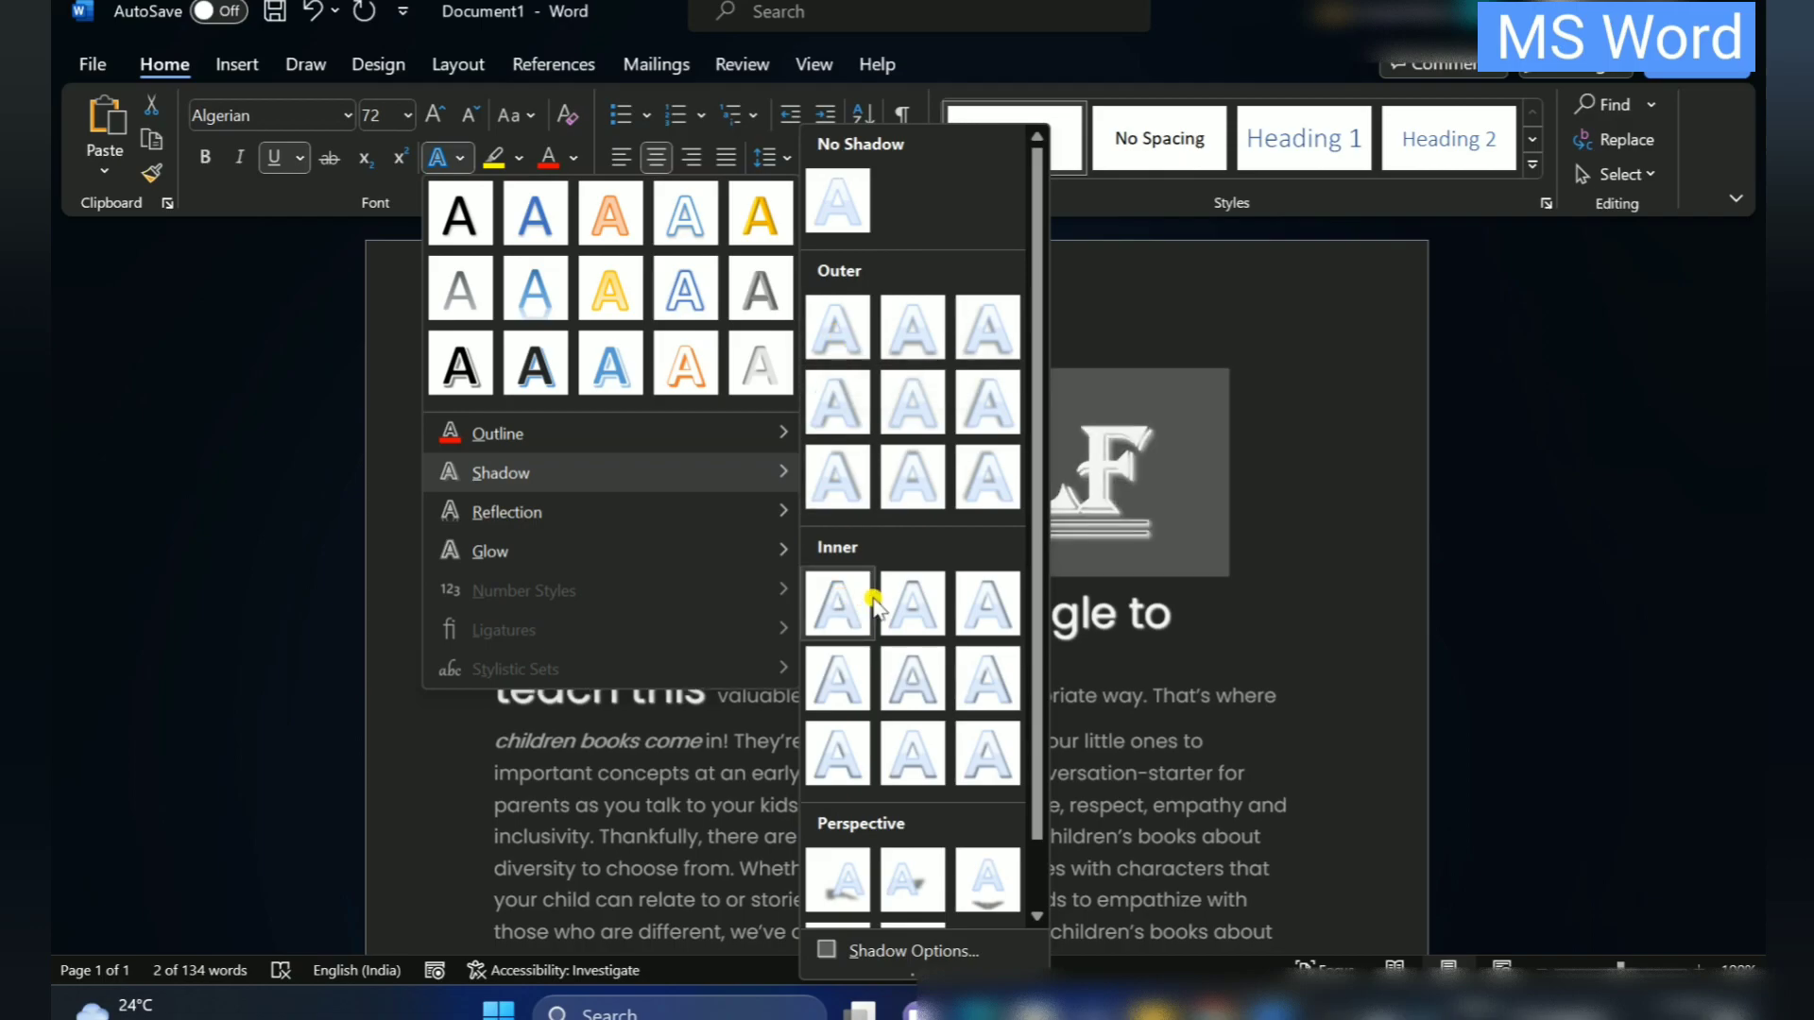
pyautogui.click(833, 898)
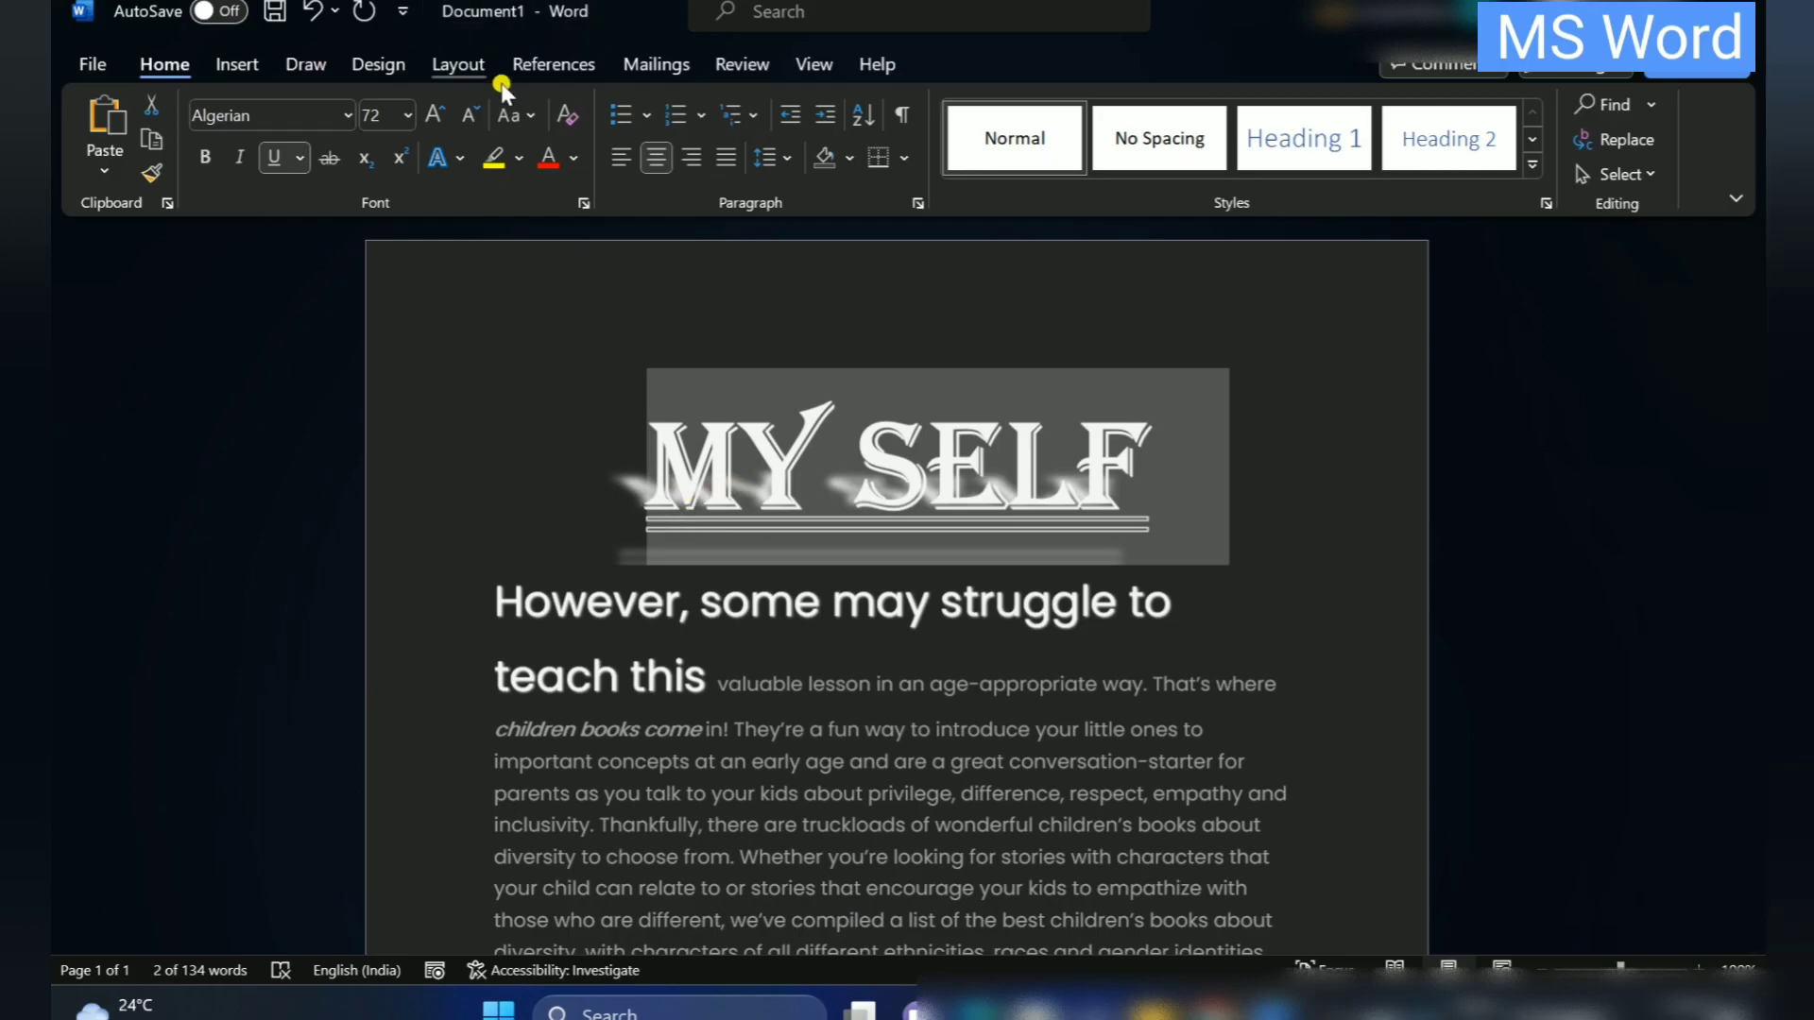
# Add the last of the reflection variations to the MY SELF title
pyautogui.click(440, 157)
pyautogui.moveTo(574, 520)
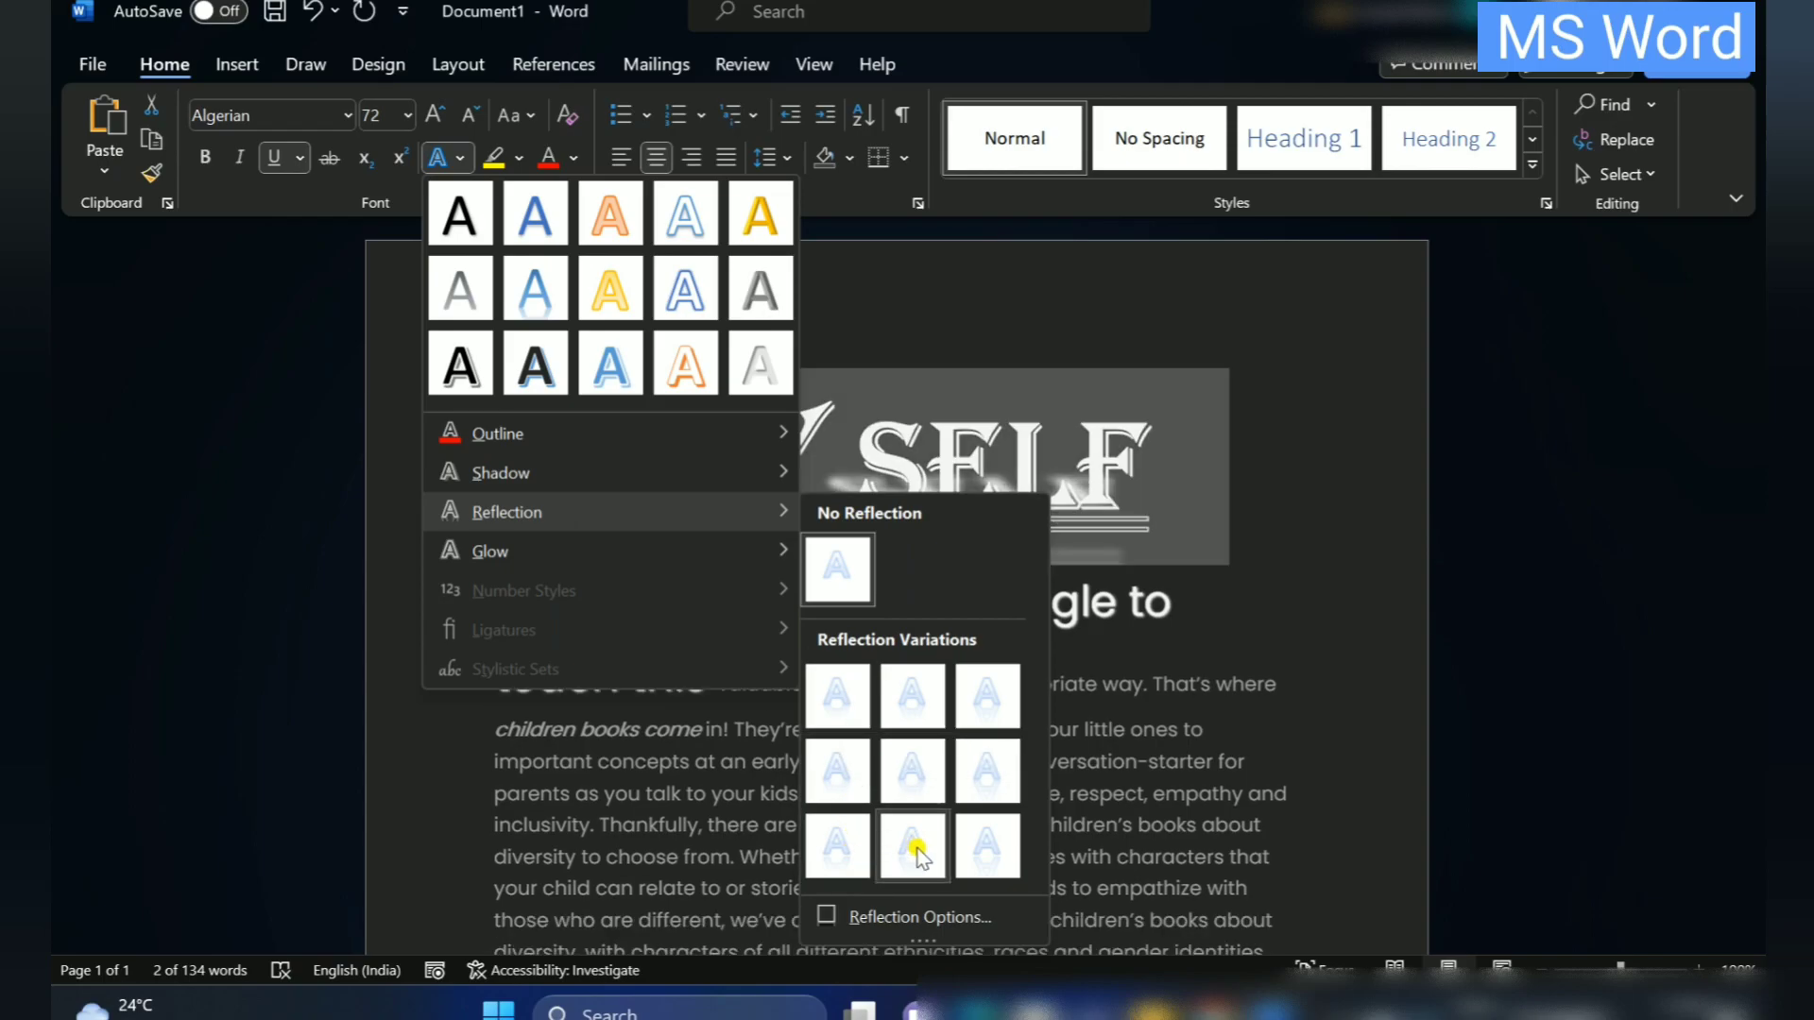
pyautogui.click(987, 855)
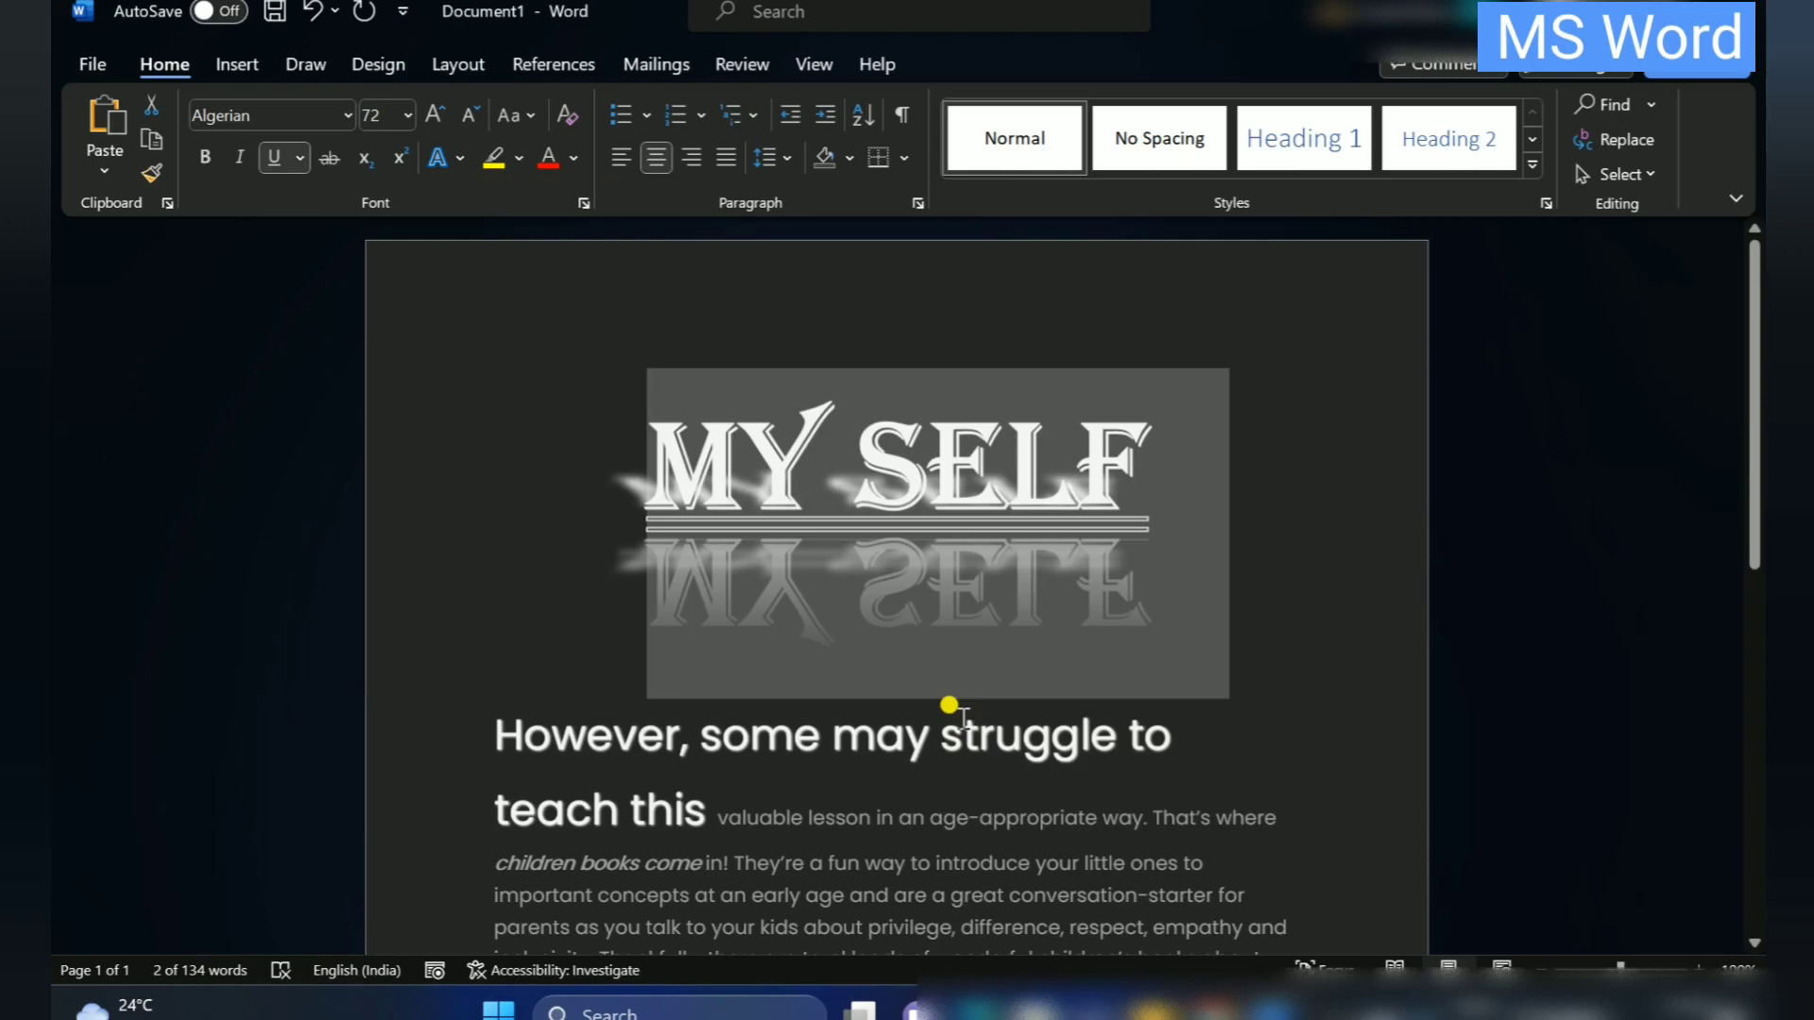
# Add the gold glow from the last row of glow variations to the MY SELF title and deselect it
pyautogui.click(460, 158)
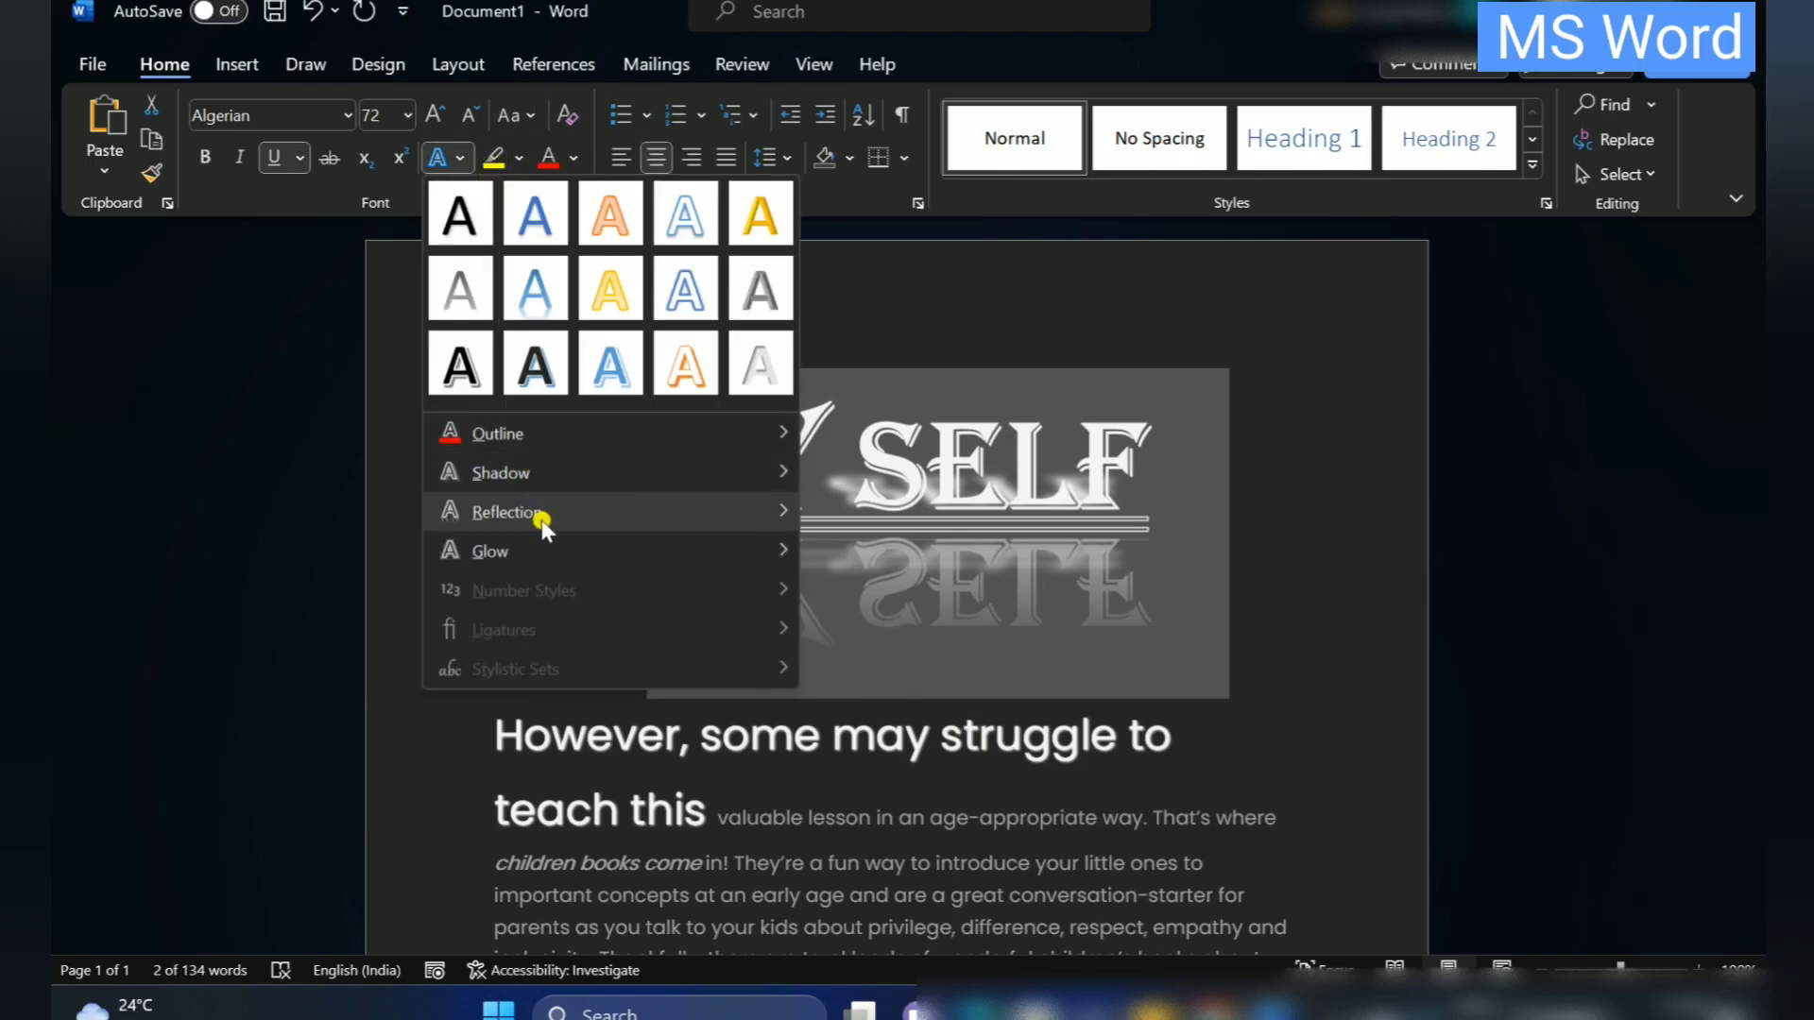
pyautogui.moveTo(546, 557)
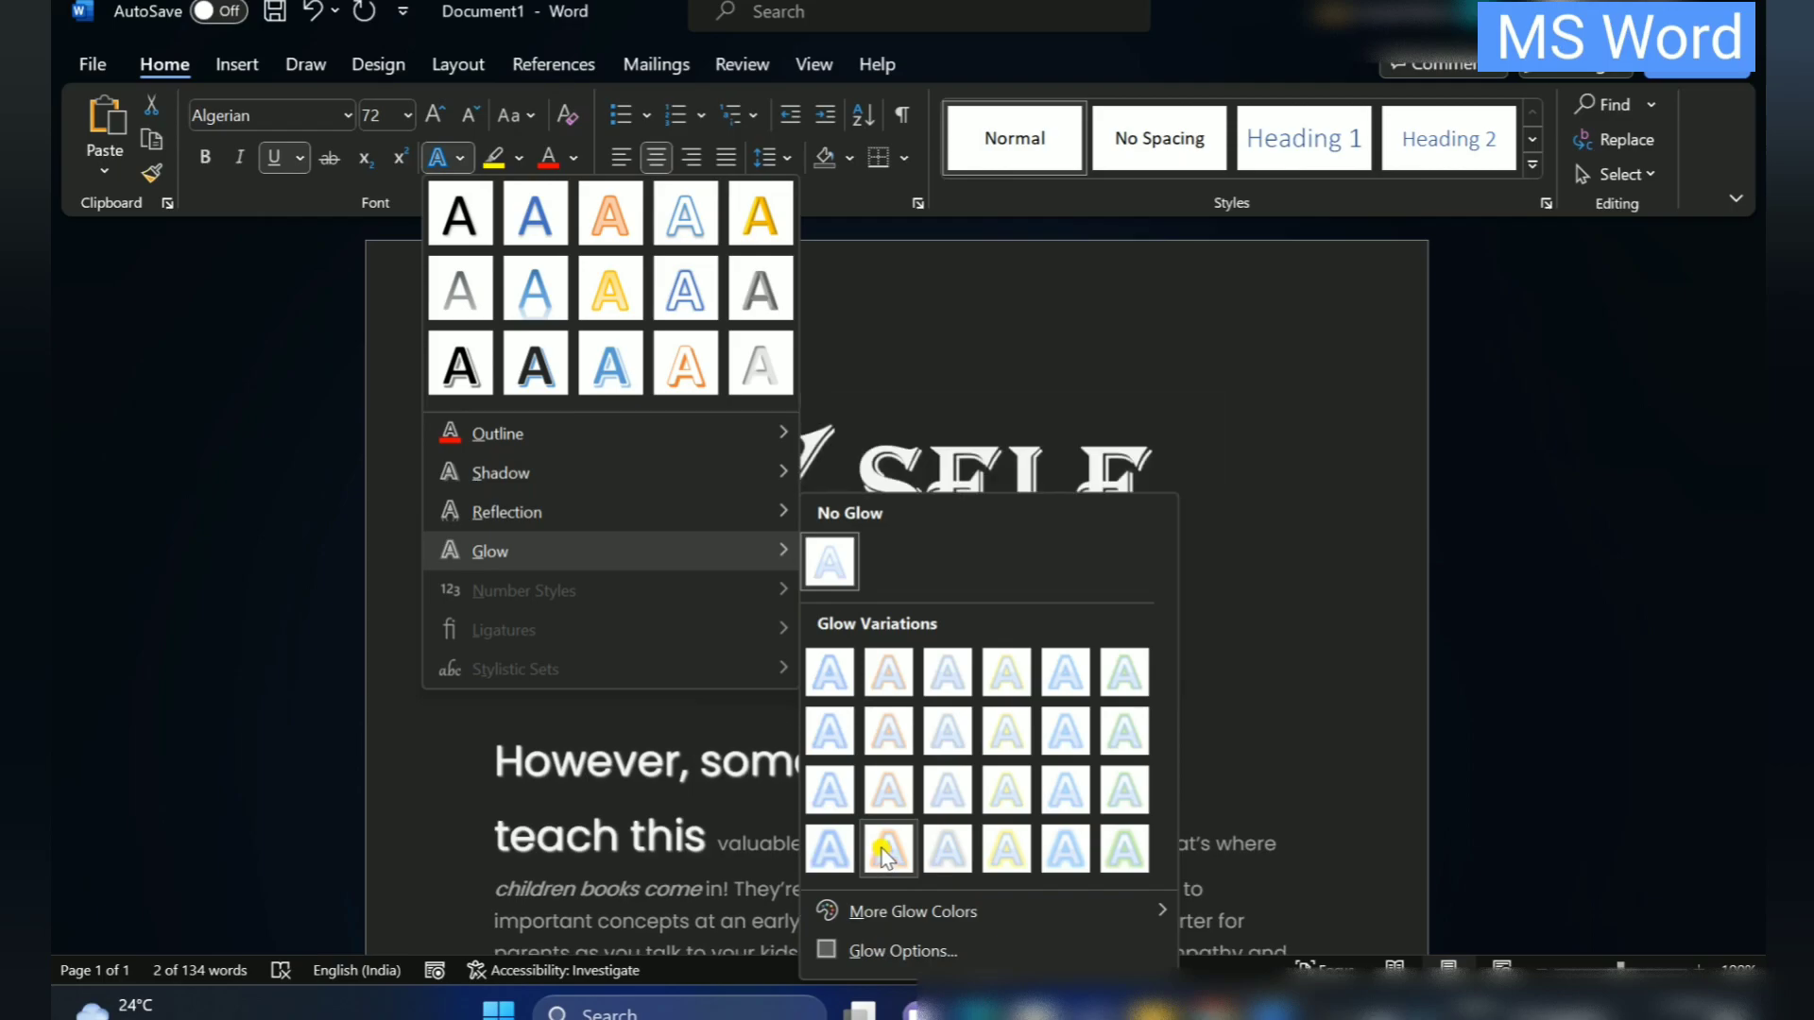
pyautogui.click(1007, 850)
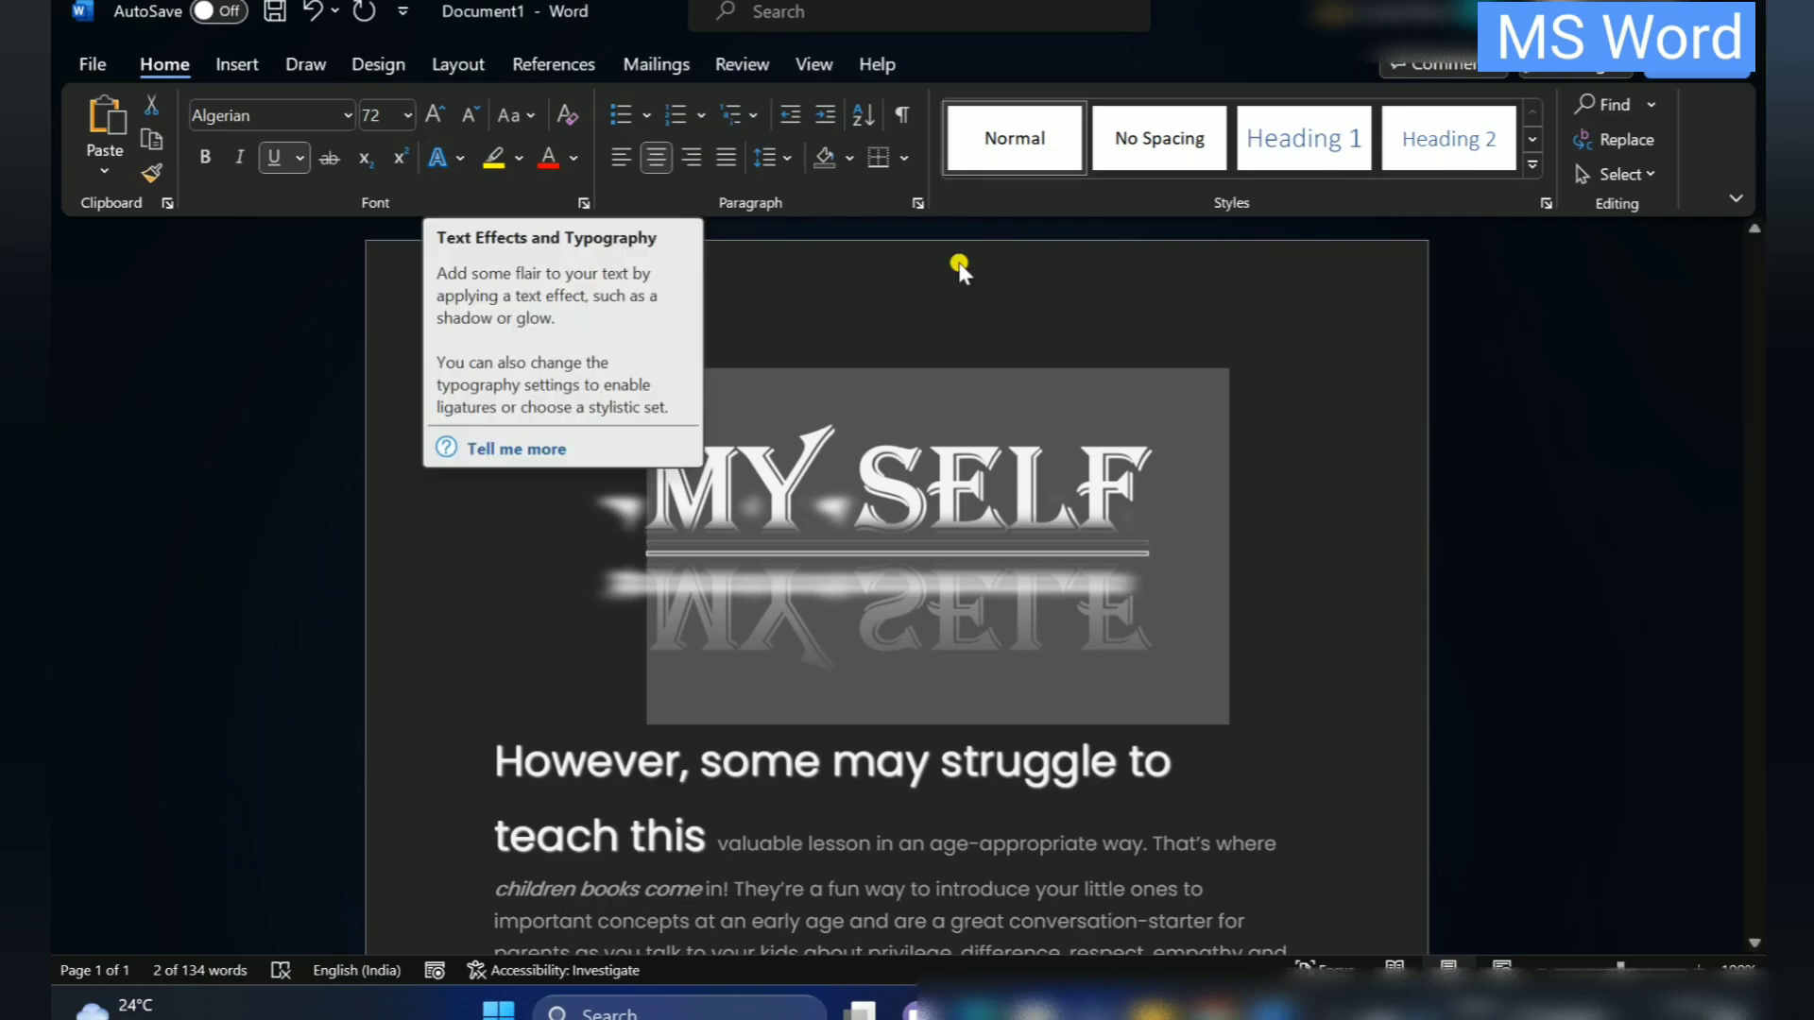
pyautogui.click(1230, 430)
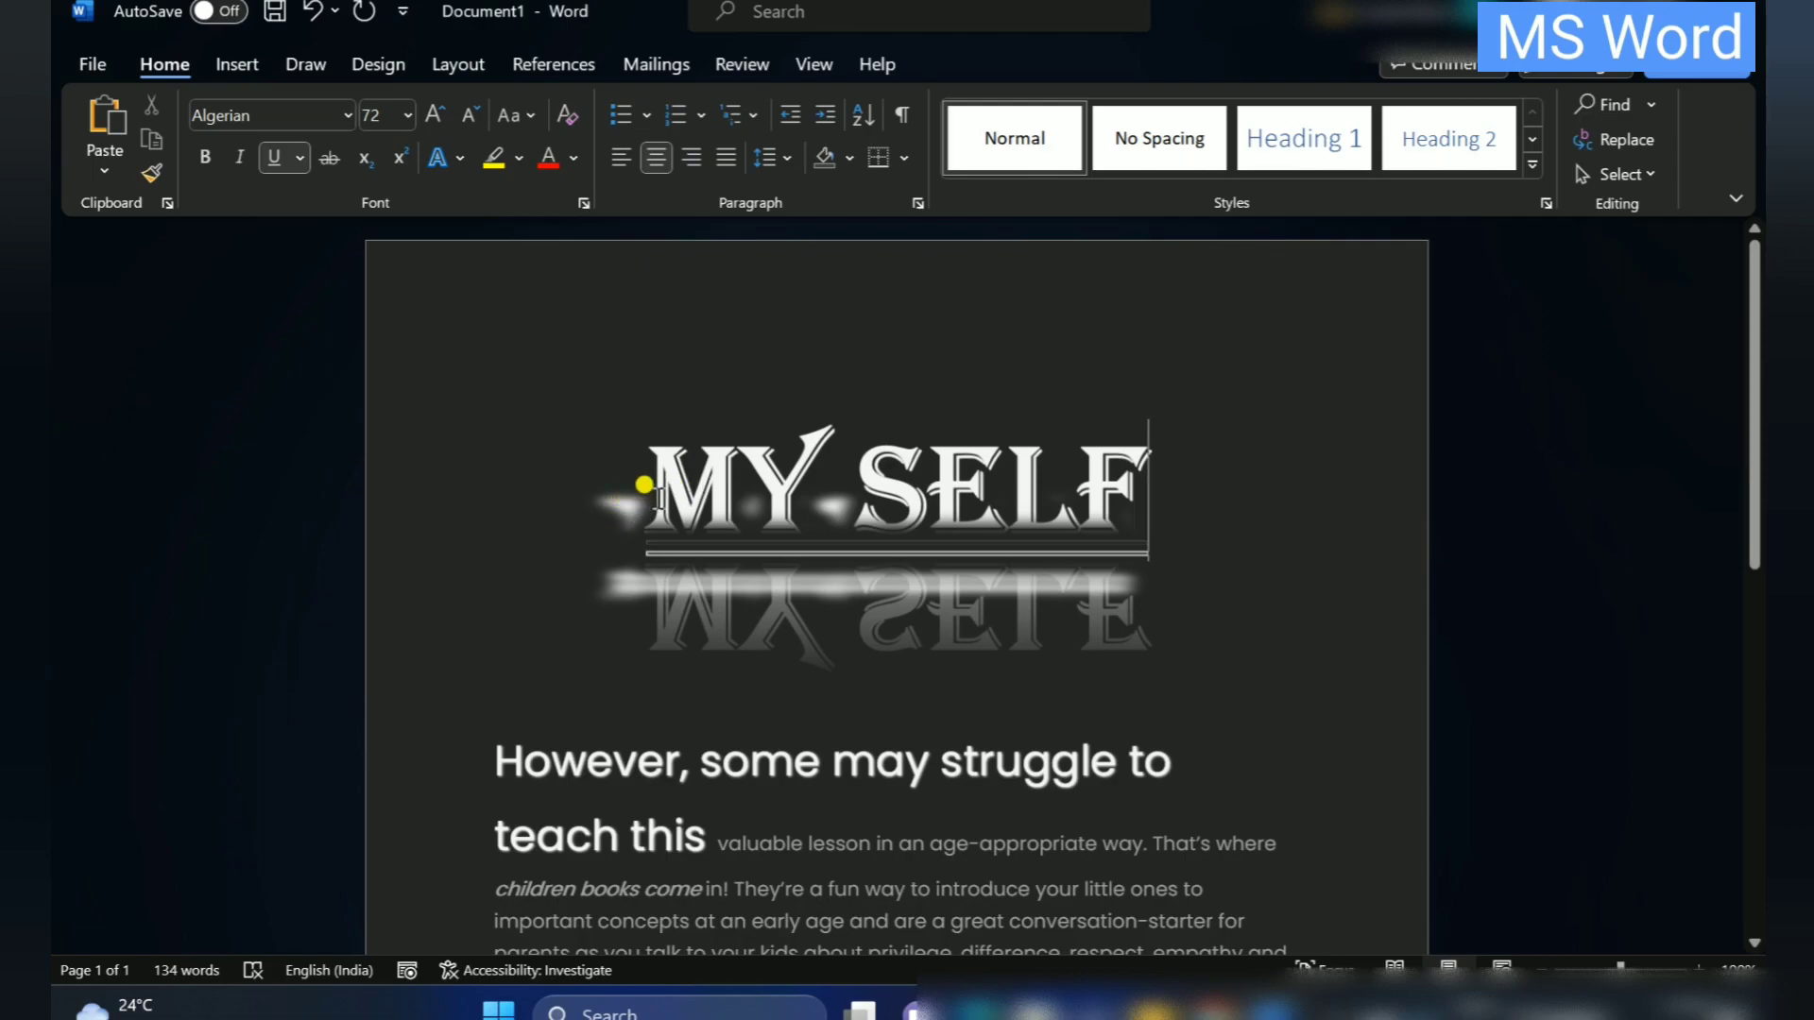
pyautogui.scroll(-2, 755, 661)
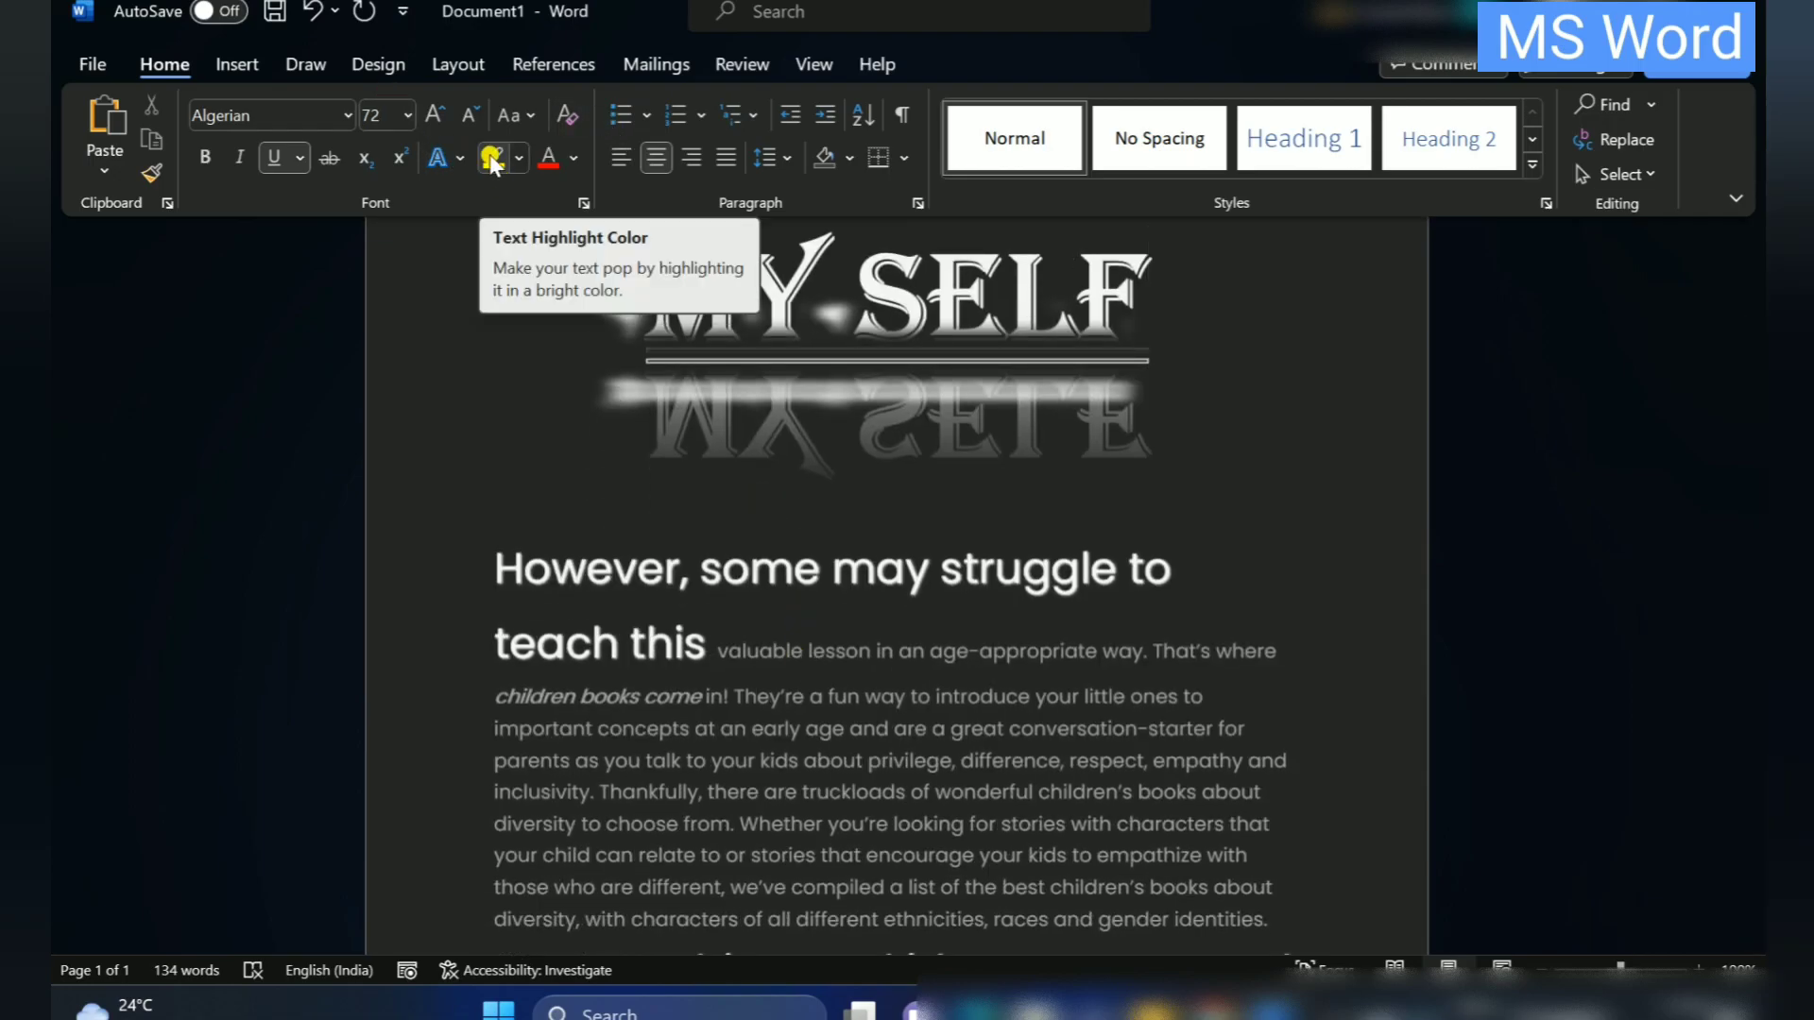
pyautogui.scroll(-3, 463, 689)
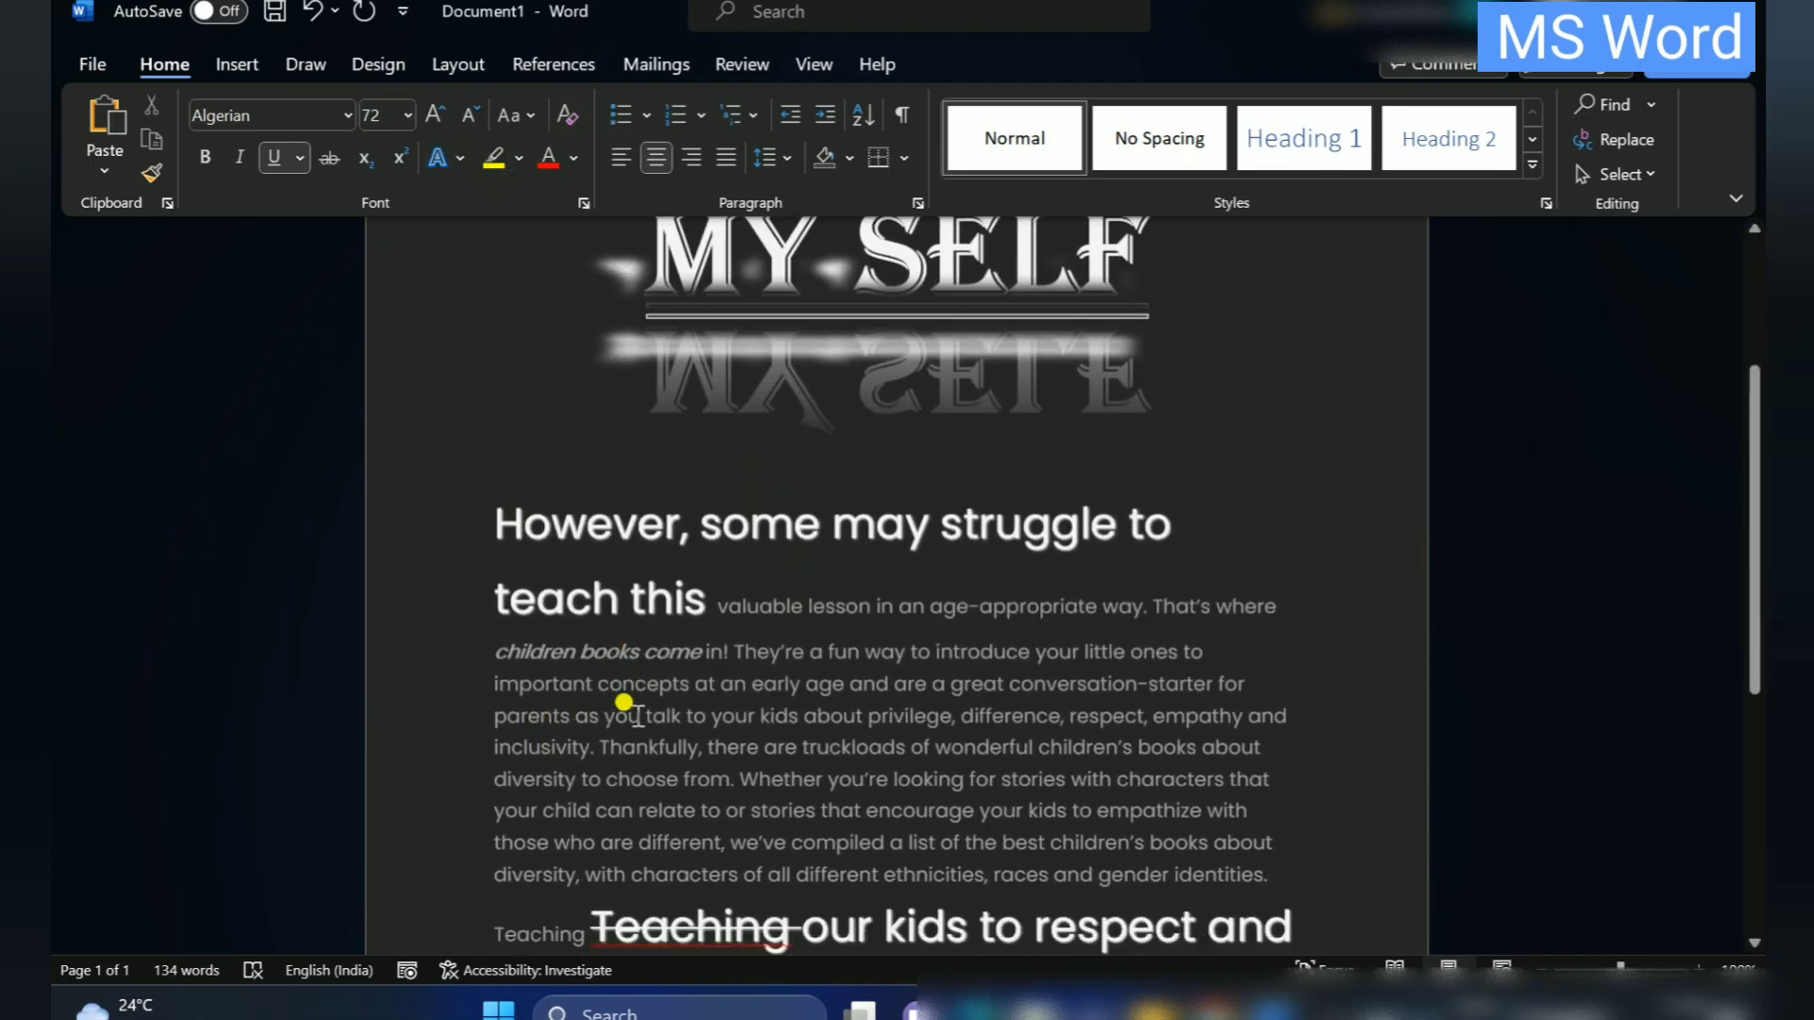
pyautogui.moveTo(501, 697); pyautogui.dragTo(1242, 728)
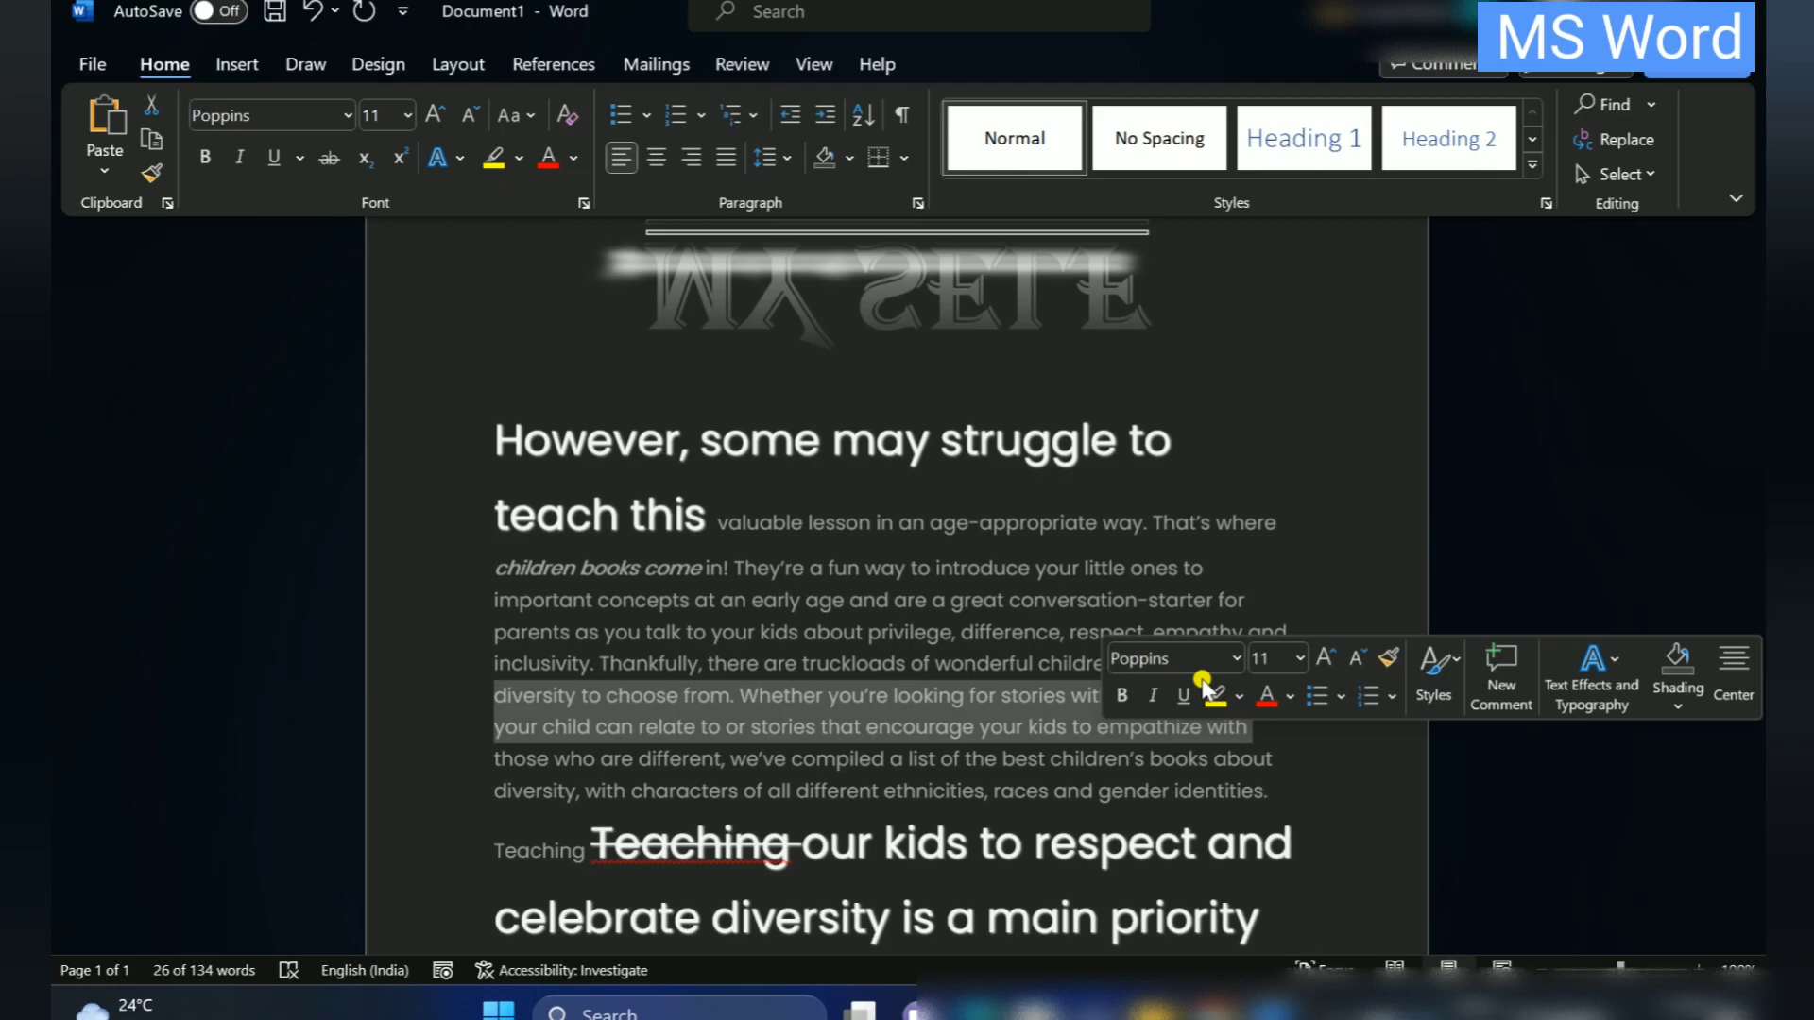
pyautogui.click(521, 160)
pyautogui.click(855, 737)
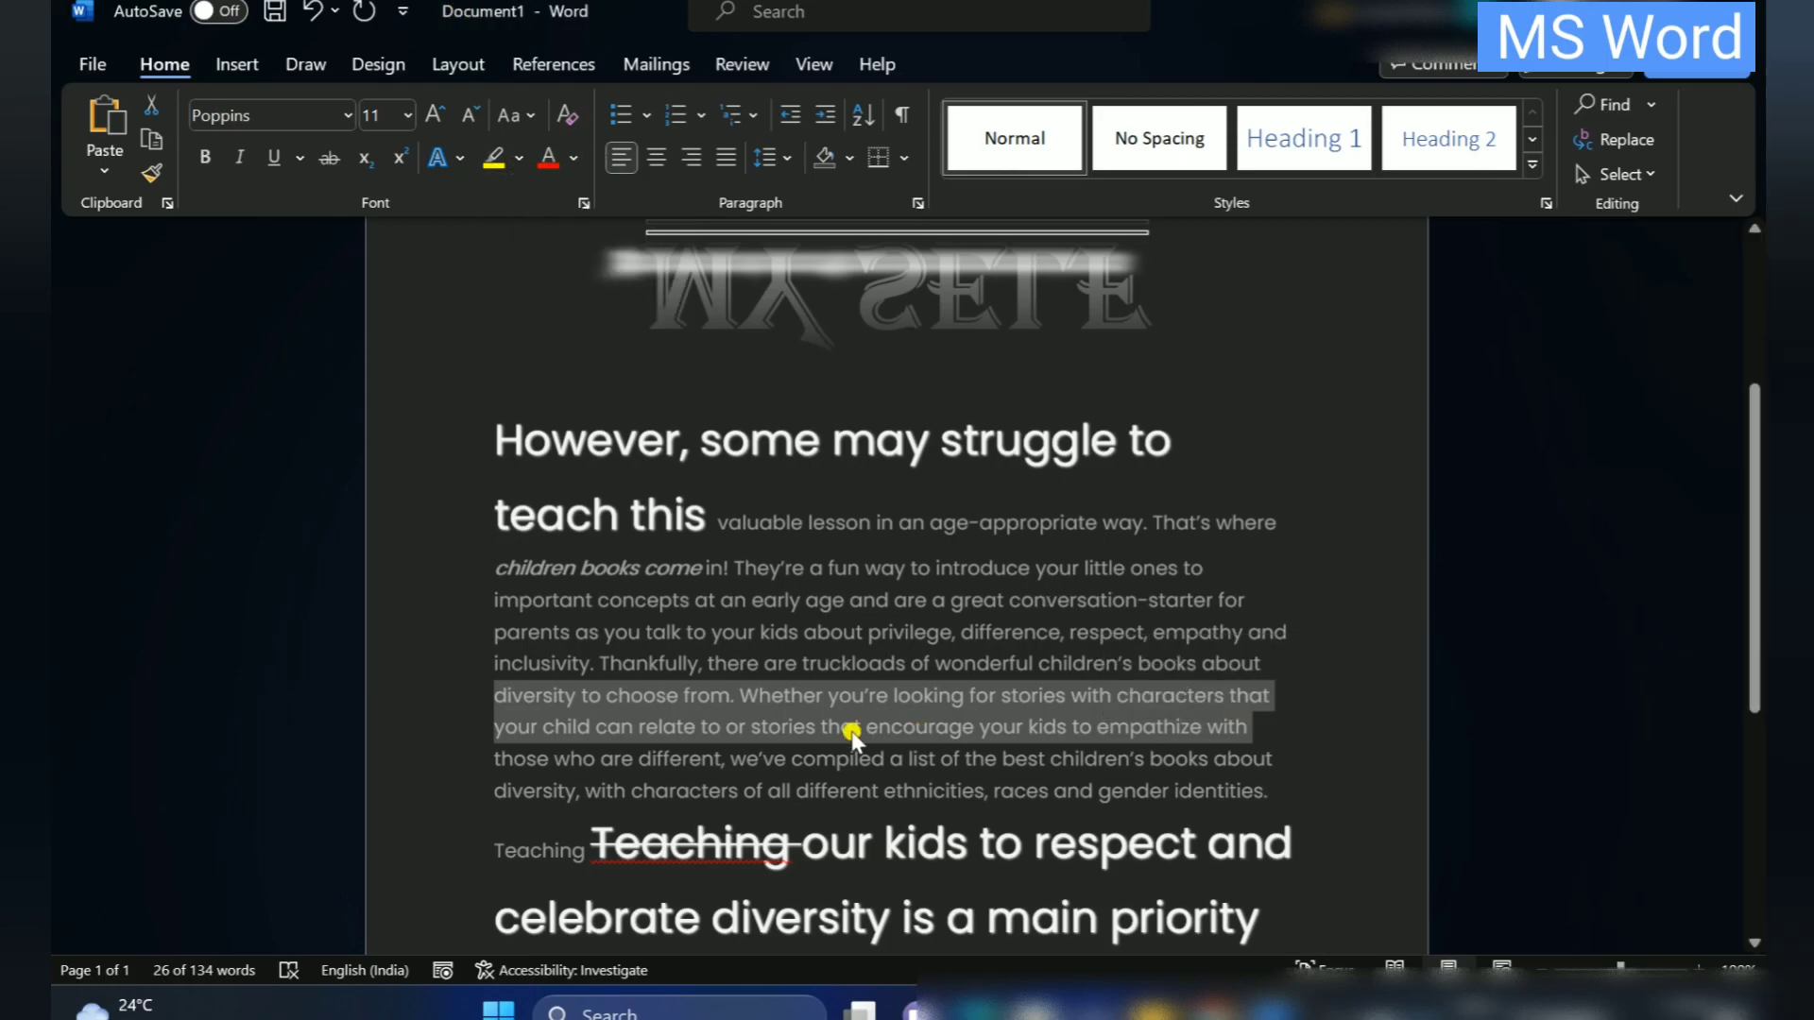
pyautogui.click(494, 727)
# Highlight the passage from "diversity to choose from" through "stories that encourage" in bright green
pyautogui.moveTo(491, 697); pyautogui.dragTo(979, 730)
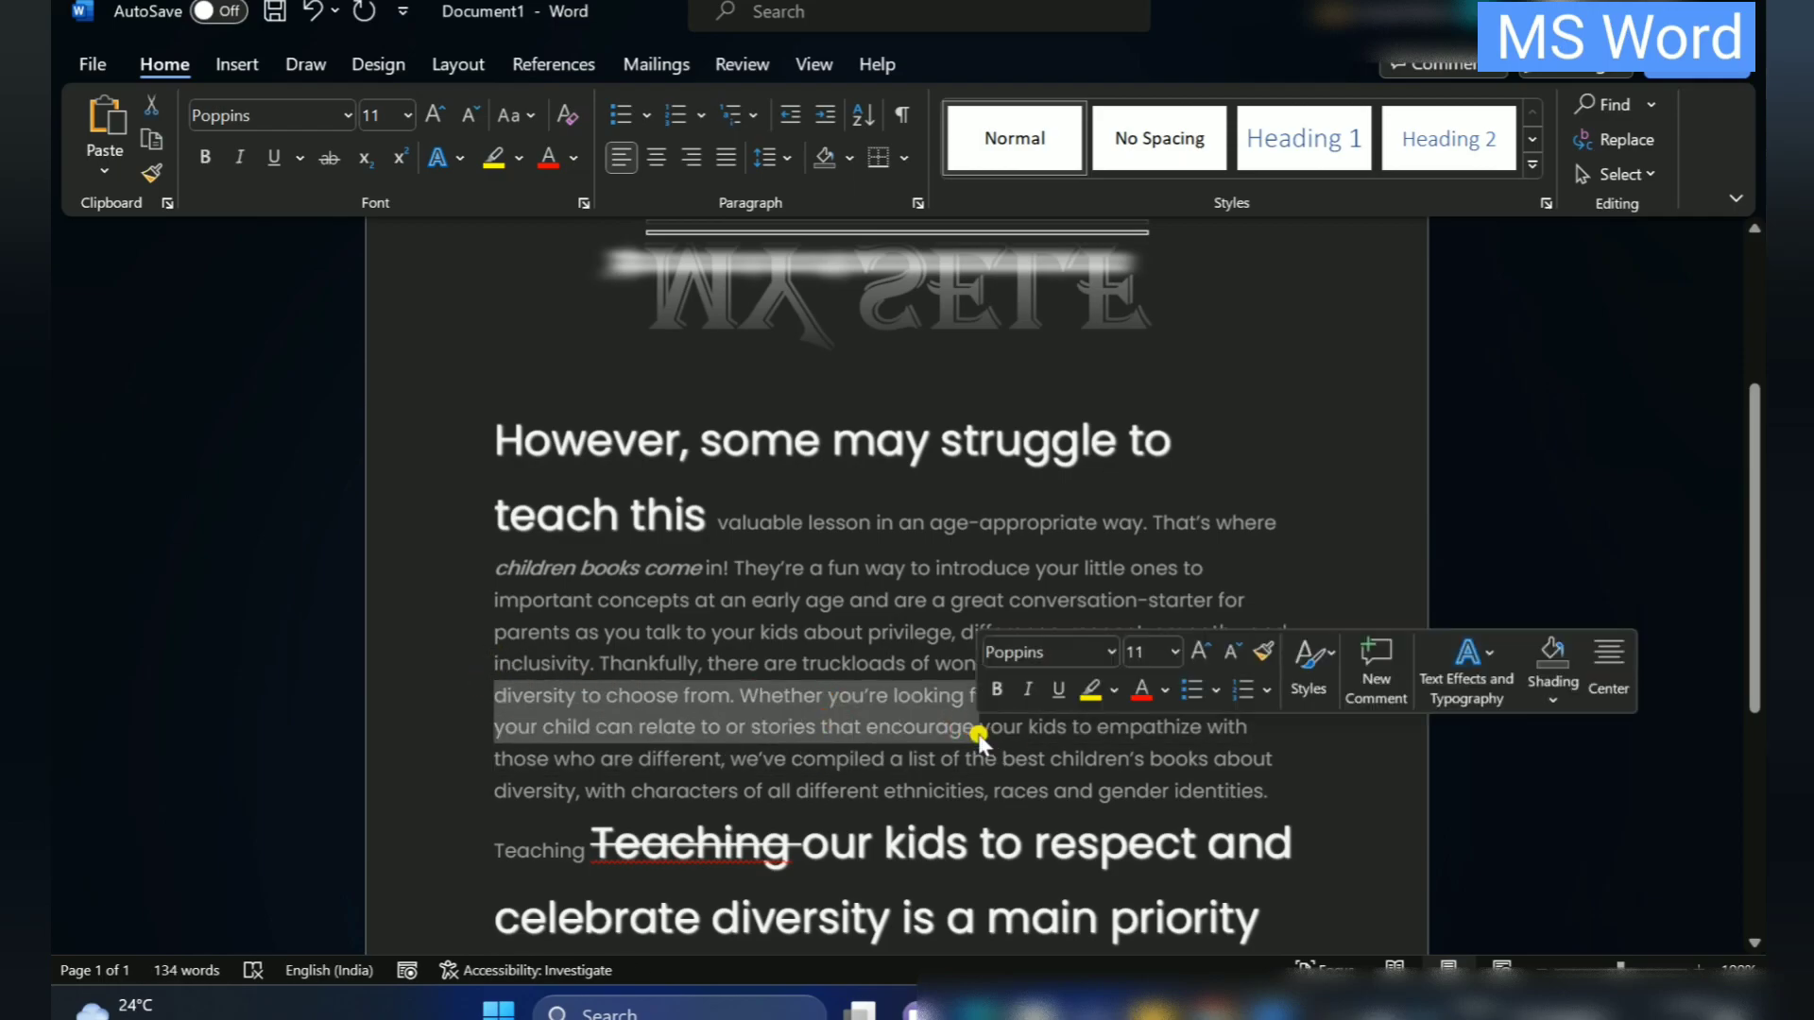
pyautogui.click(517, 159)
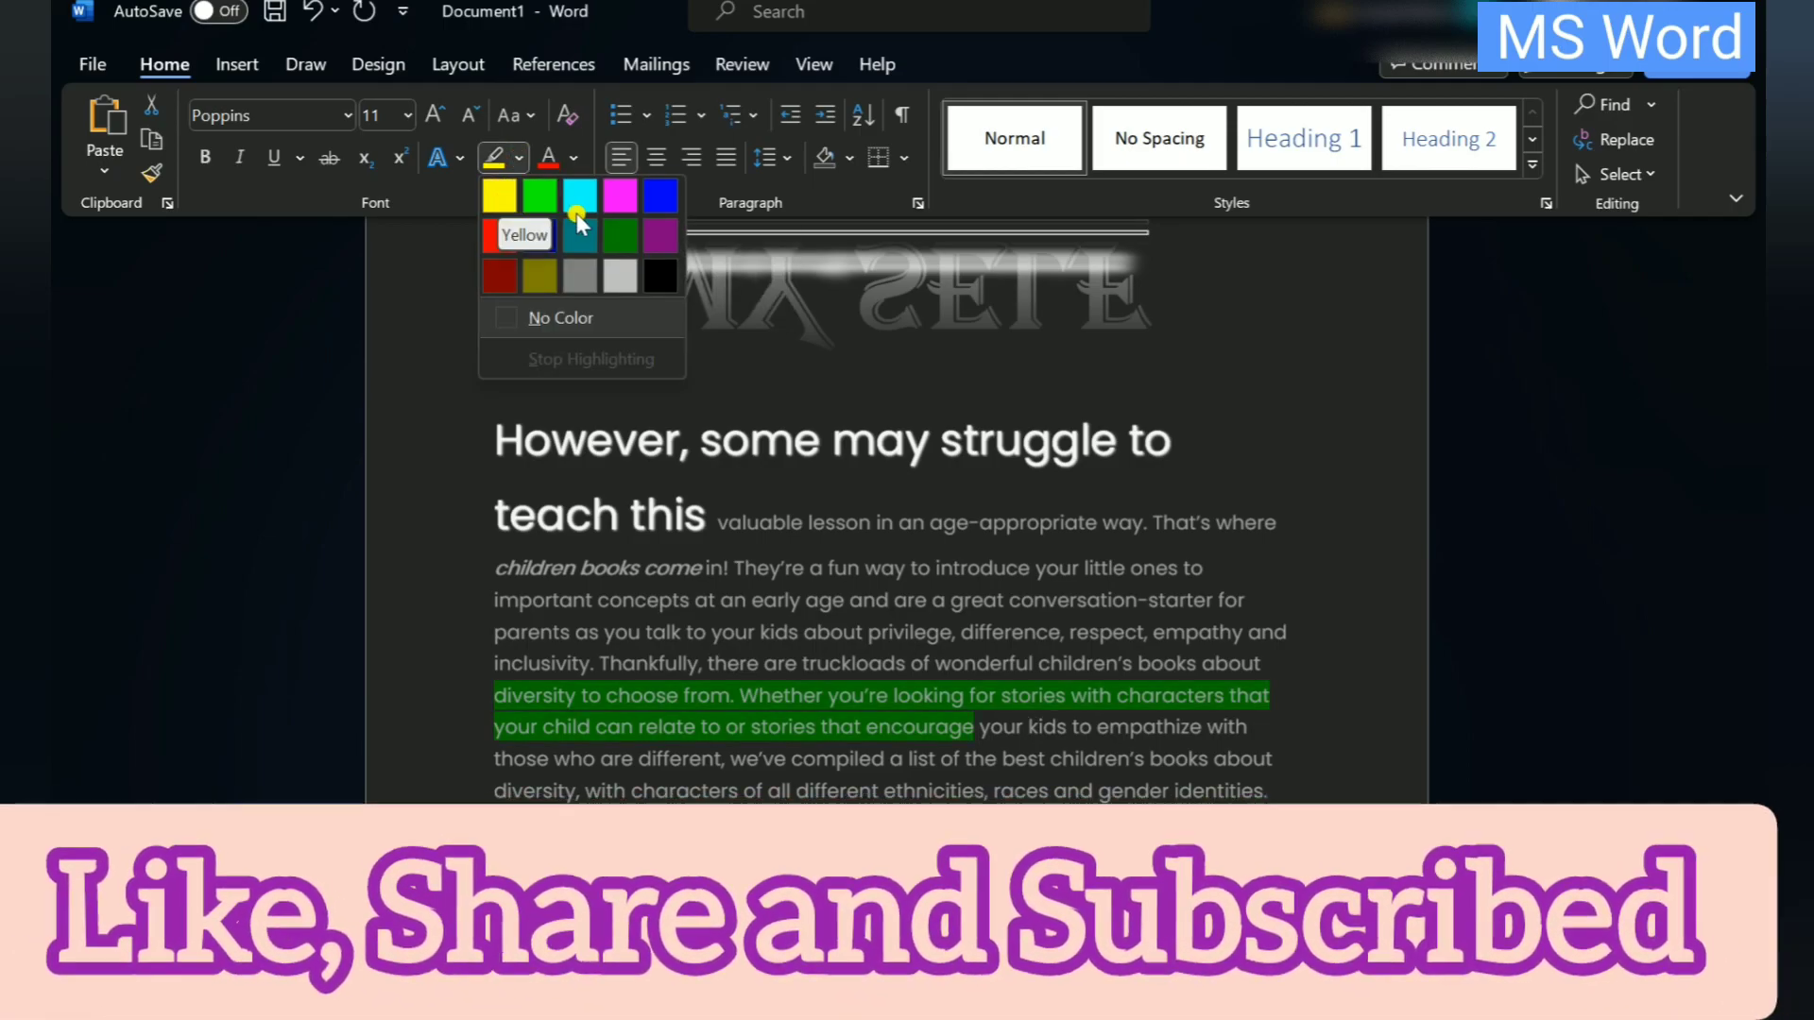
pyautogui.click(540, 199)
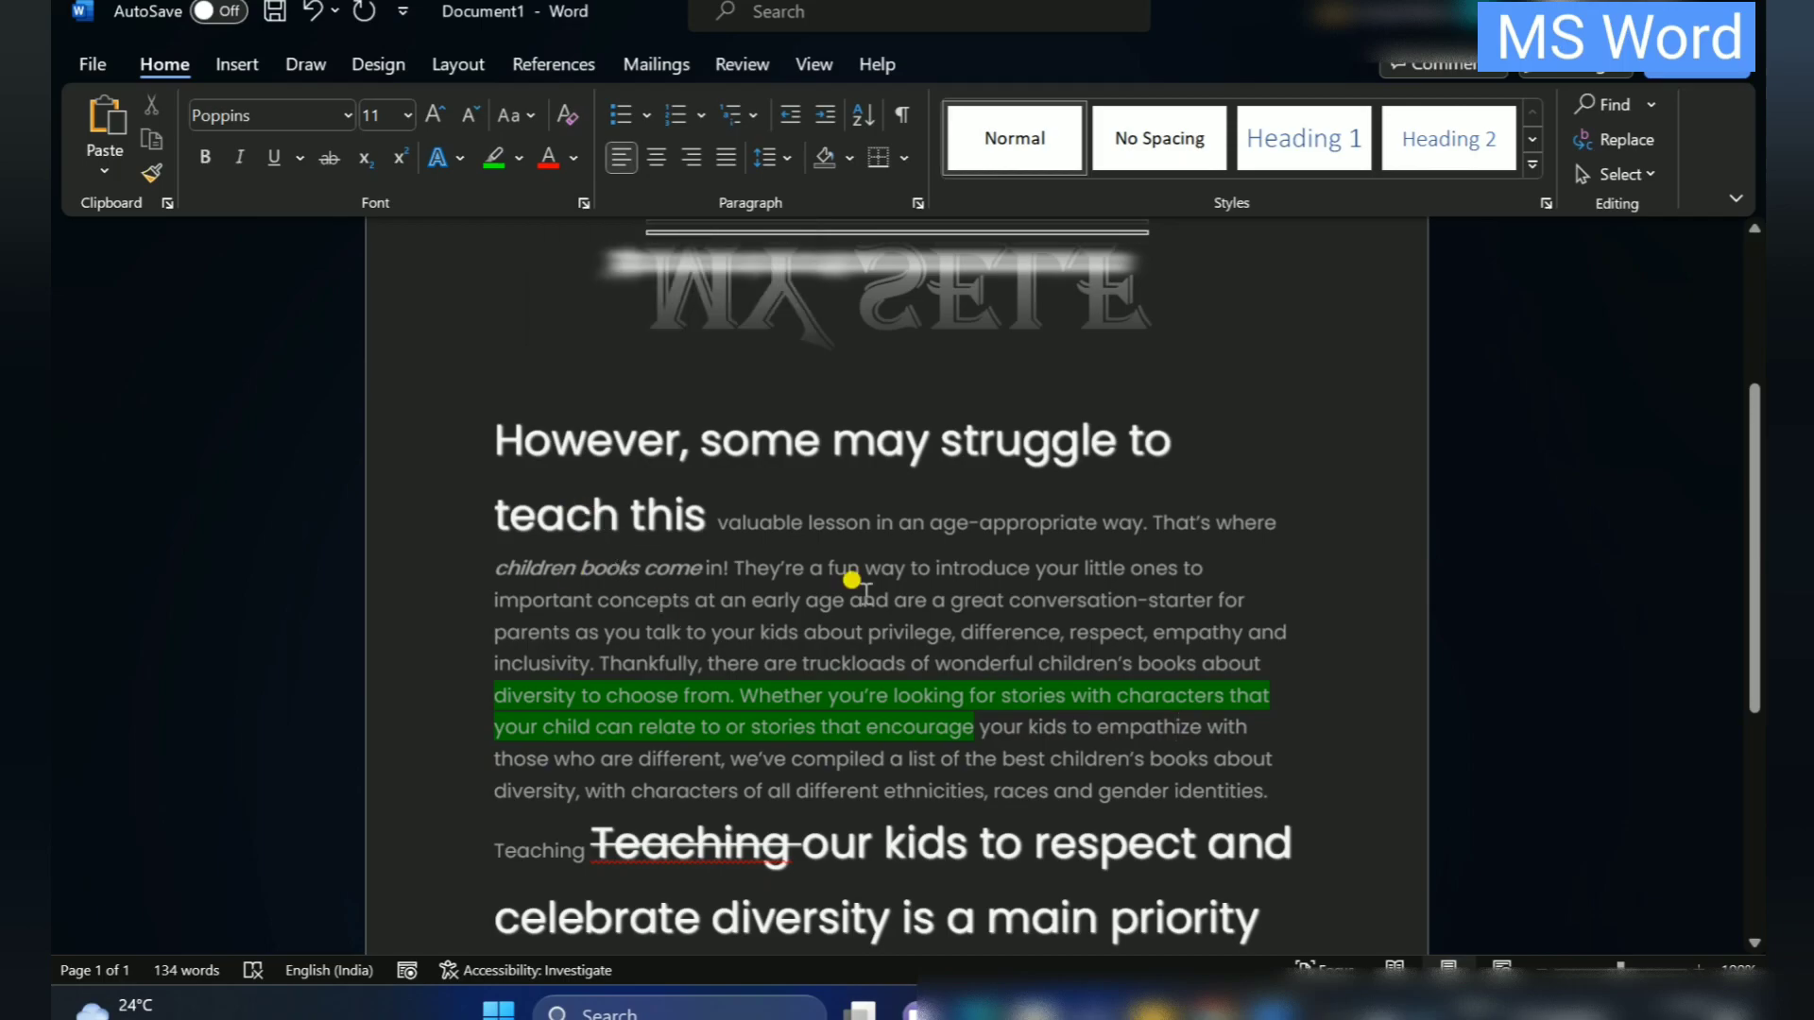
# Set the font color of "However, some may struggle to teach this" to standard red and deselect it
pyautogui.moveTo(478, 413); pyautogui.dragTo(709, 519)
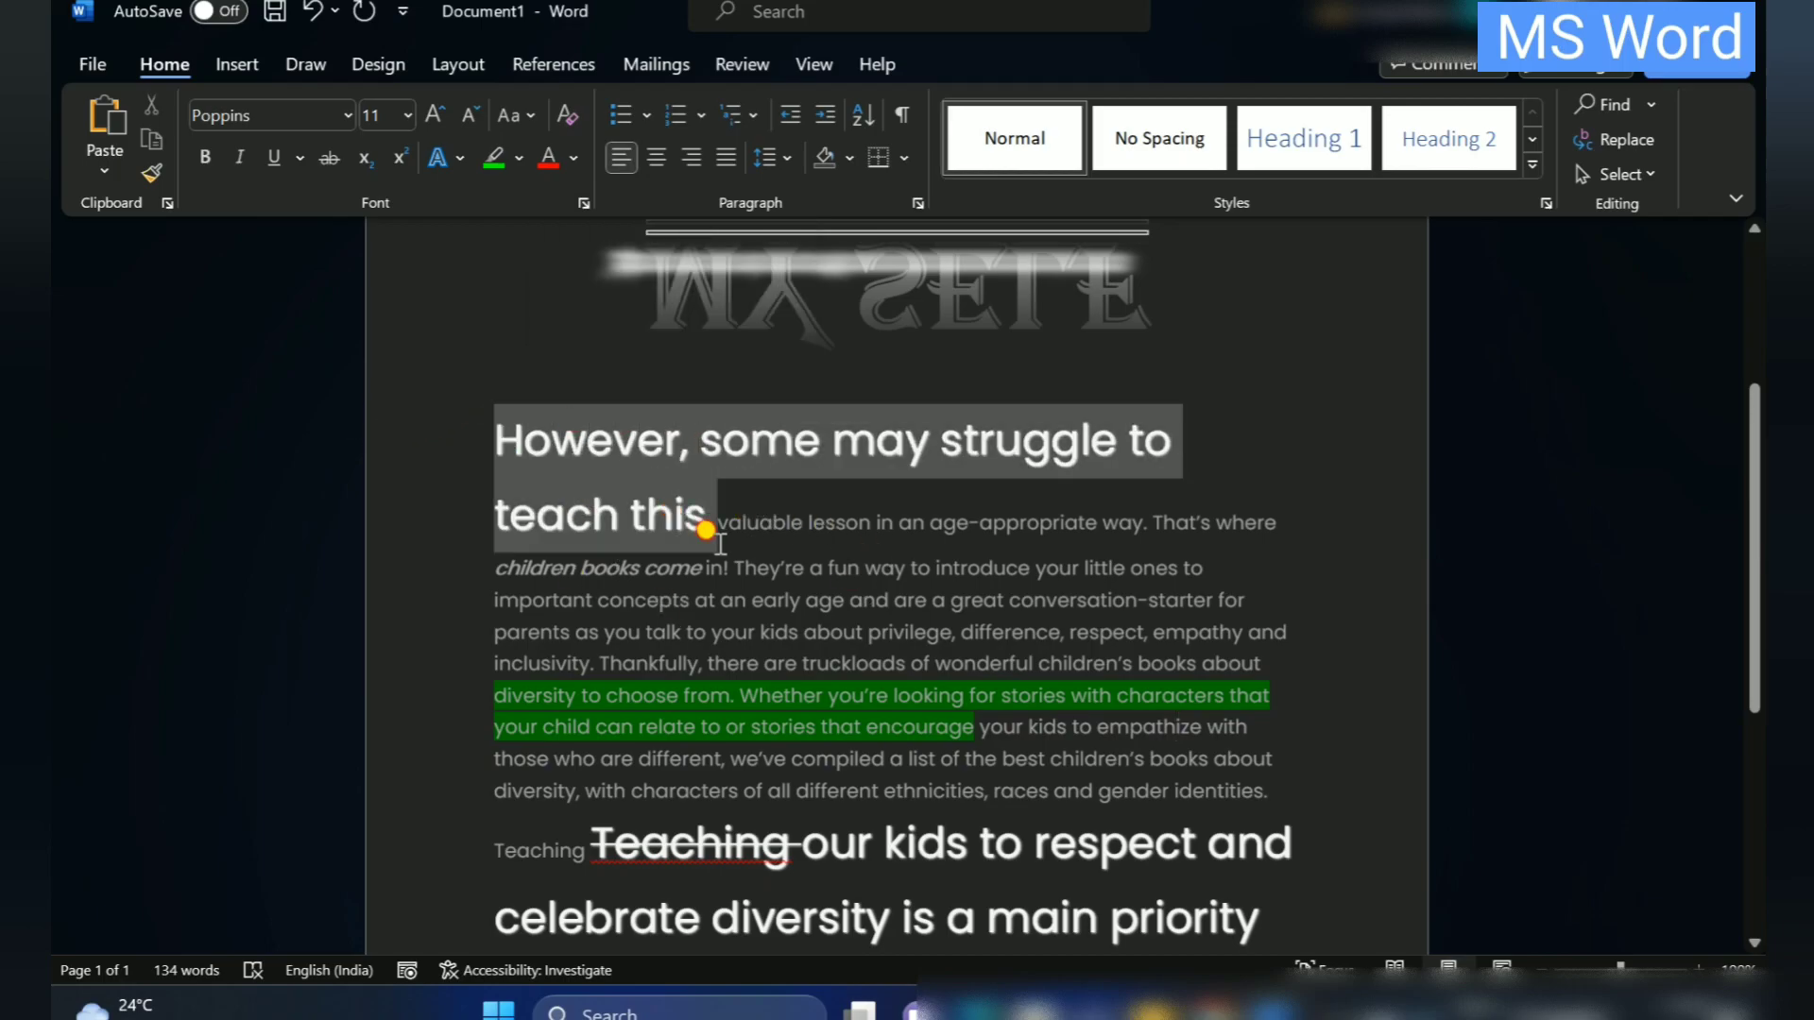
pyautogui.click(572, 158)
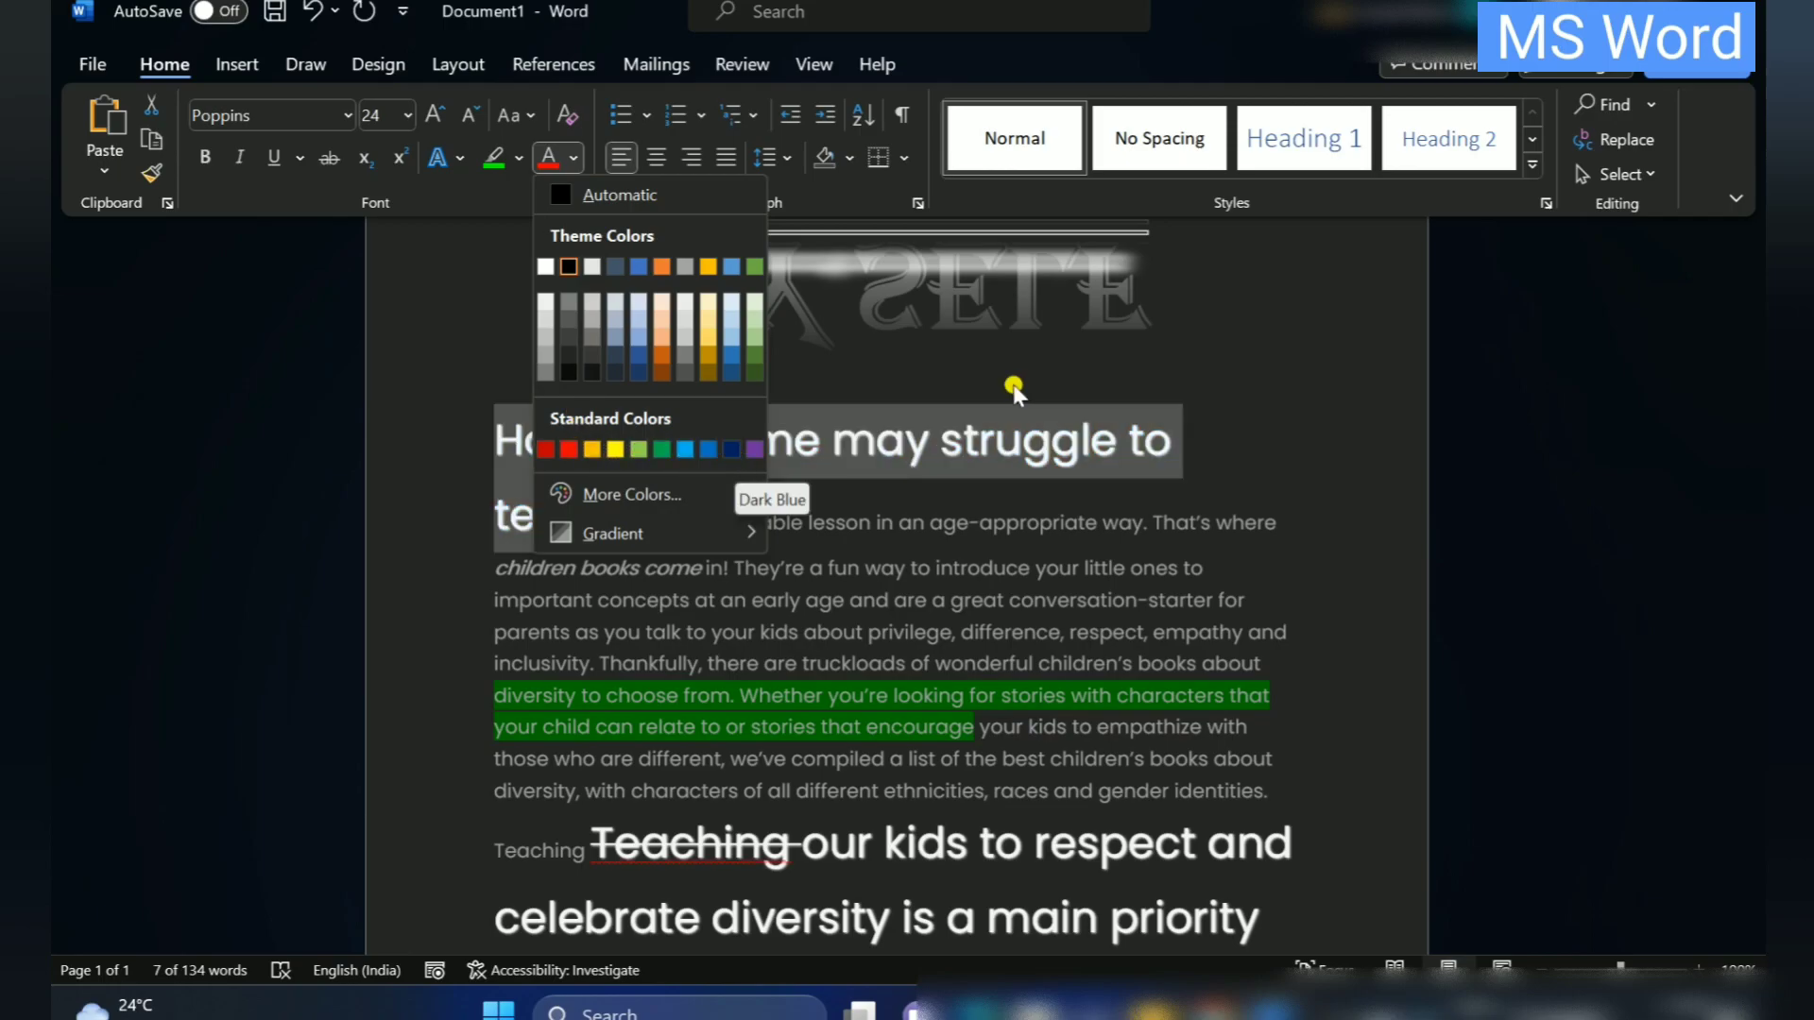
pyautogui.click(568, 450)
pyautogui.click(1086, 558)
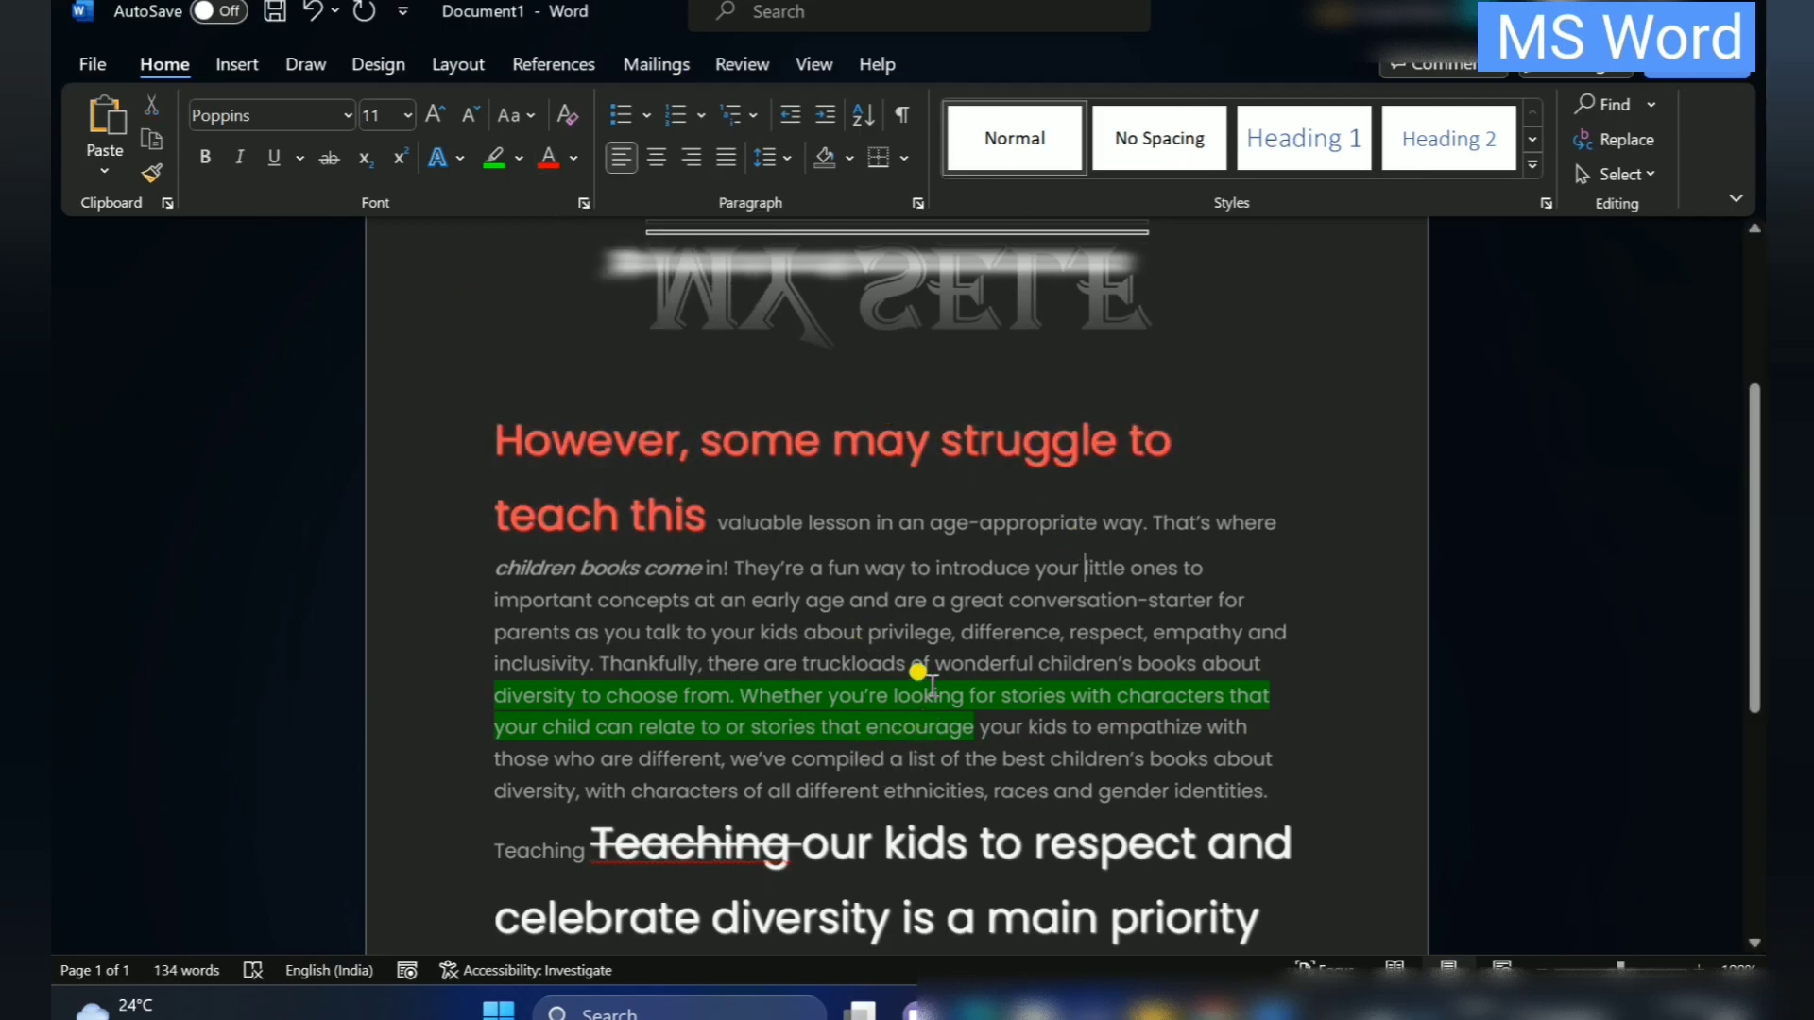
# Try a turquoise font color from the standard palette of the additional colors
pyautogui.click(569, 159)
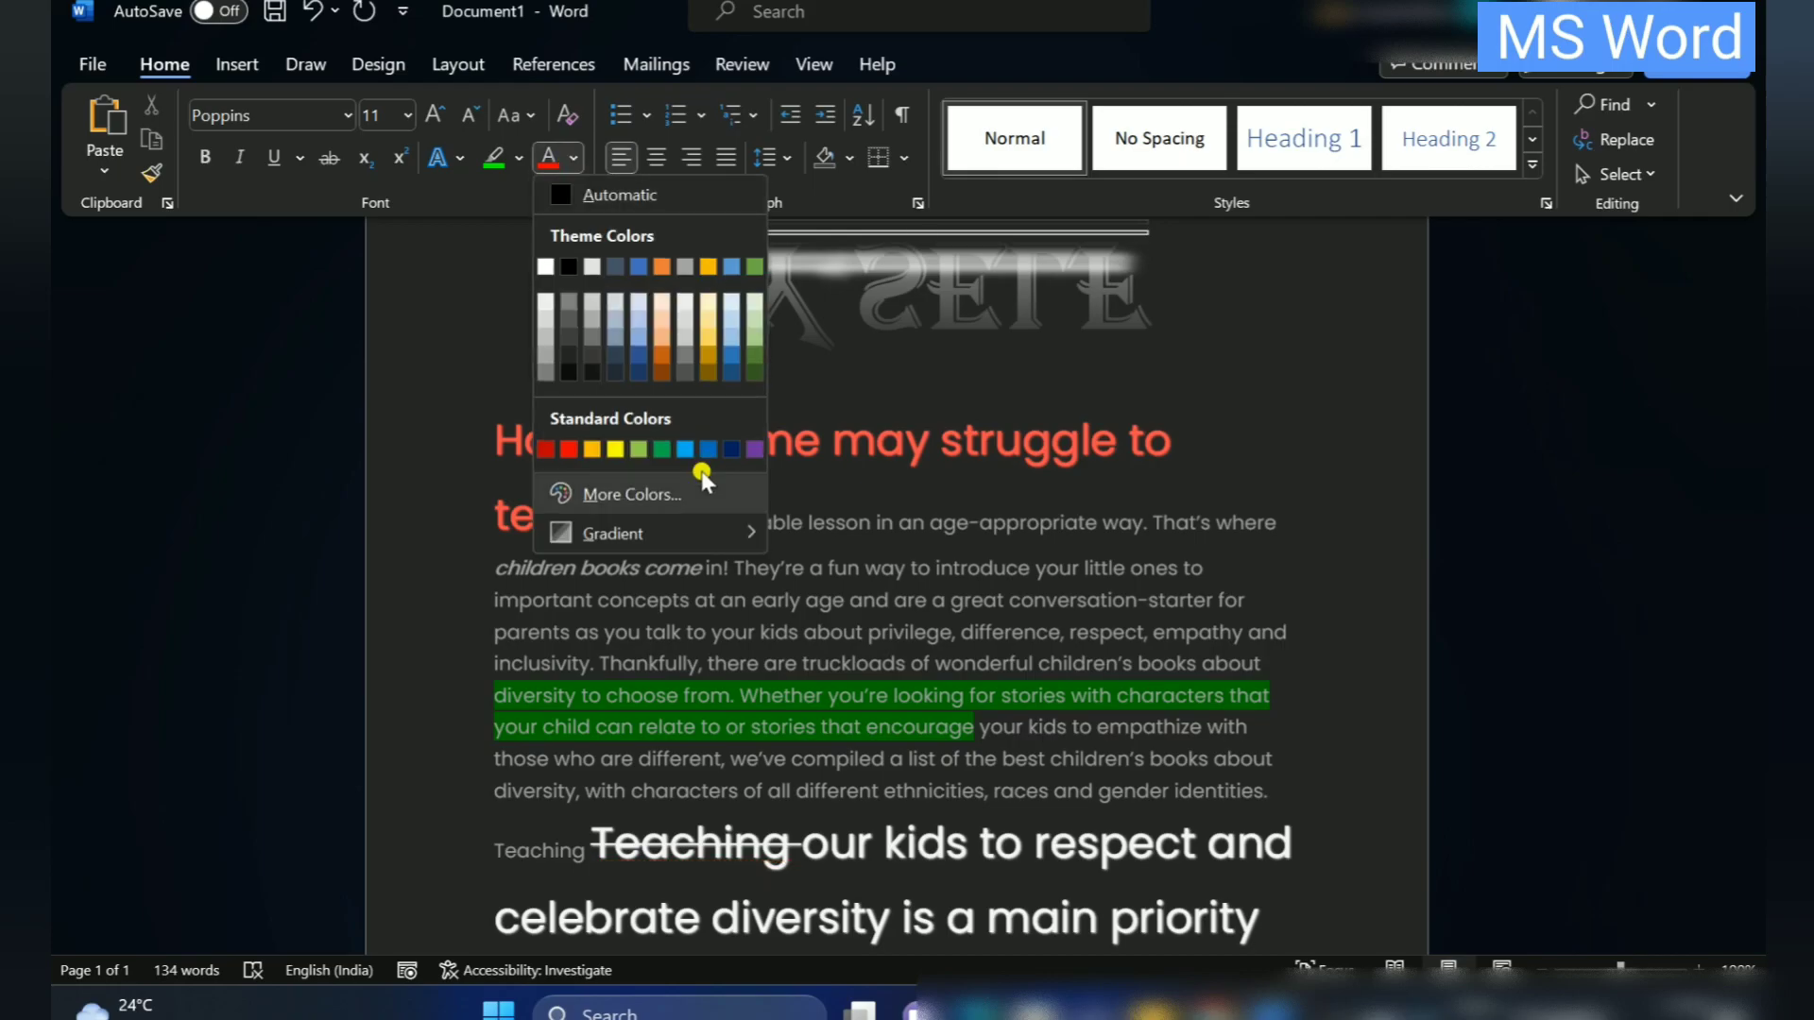
pyautogui.click(675, 505)
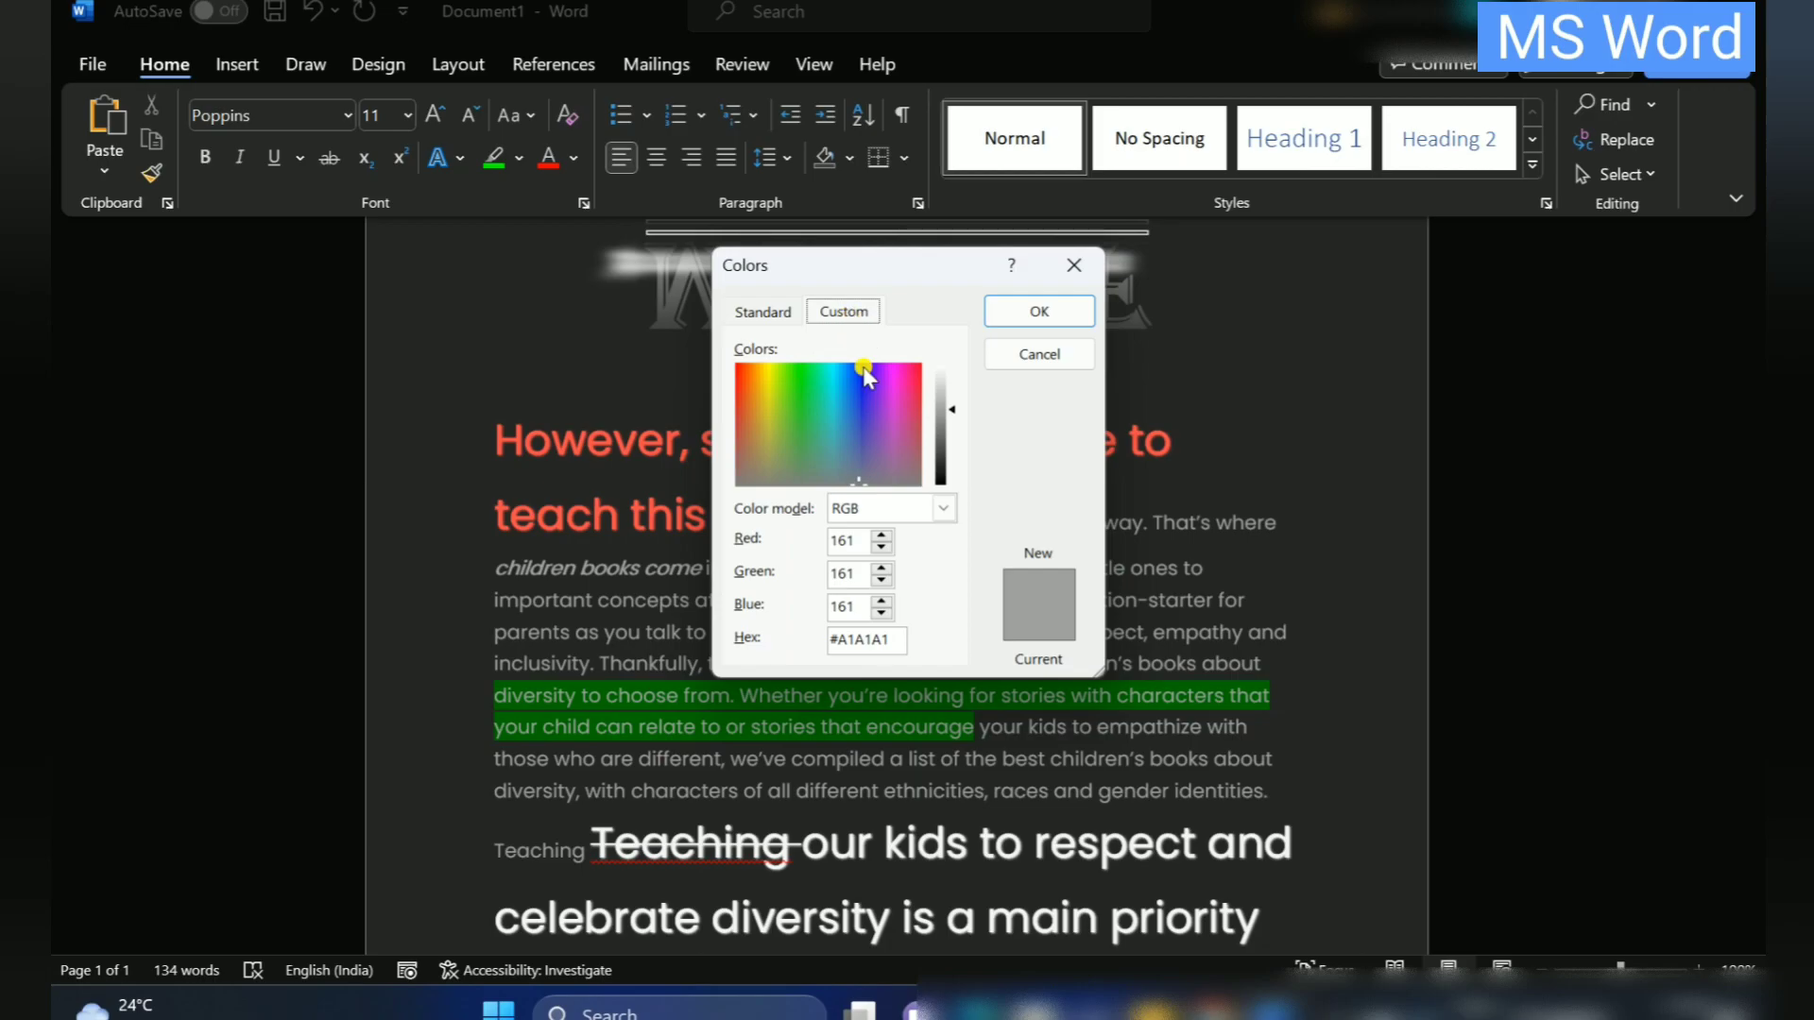
pyautogui.click(763, 312)
pyautogui.click(844, 432)
pyautogui.click(785, 405)
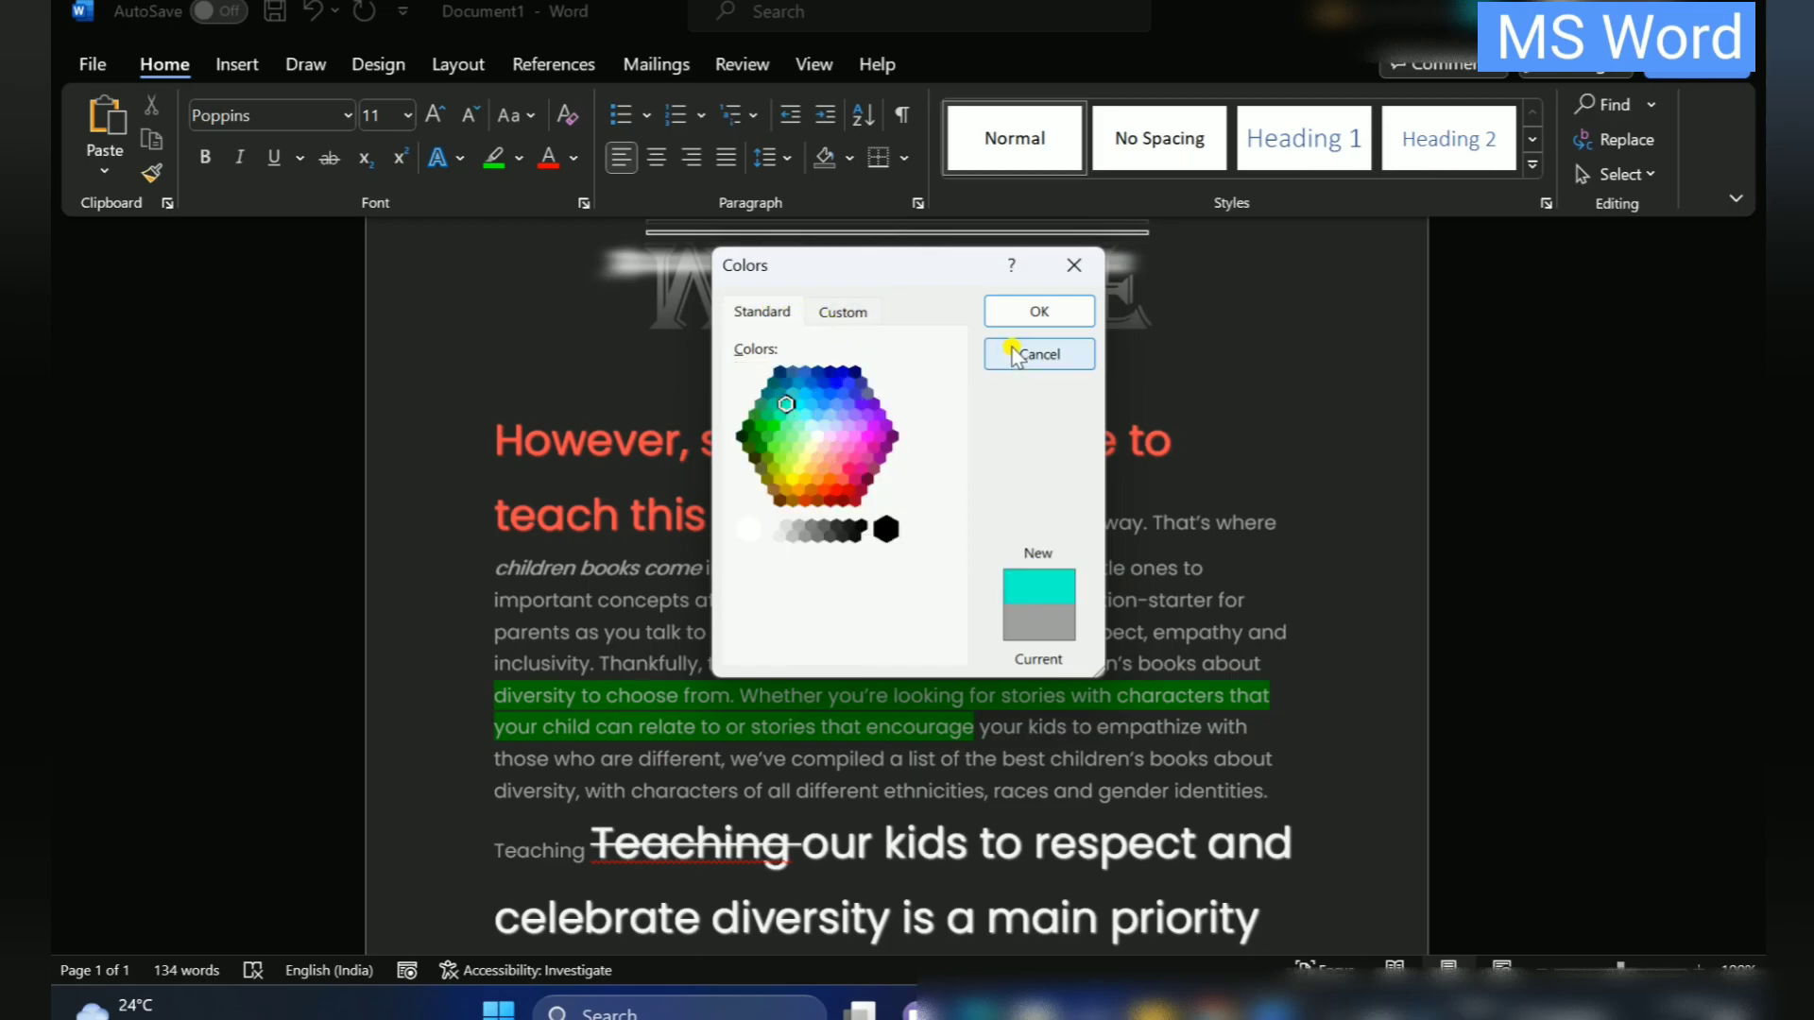
pyautogui.click(1038, 311)
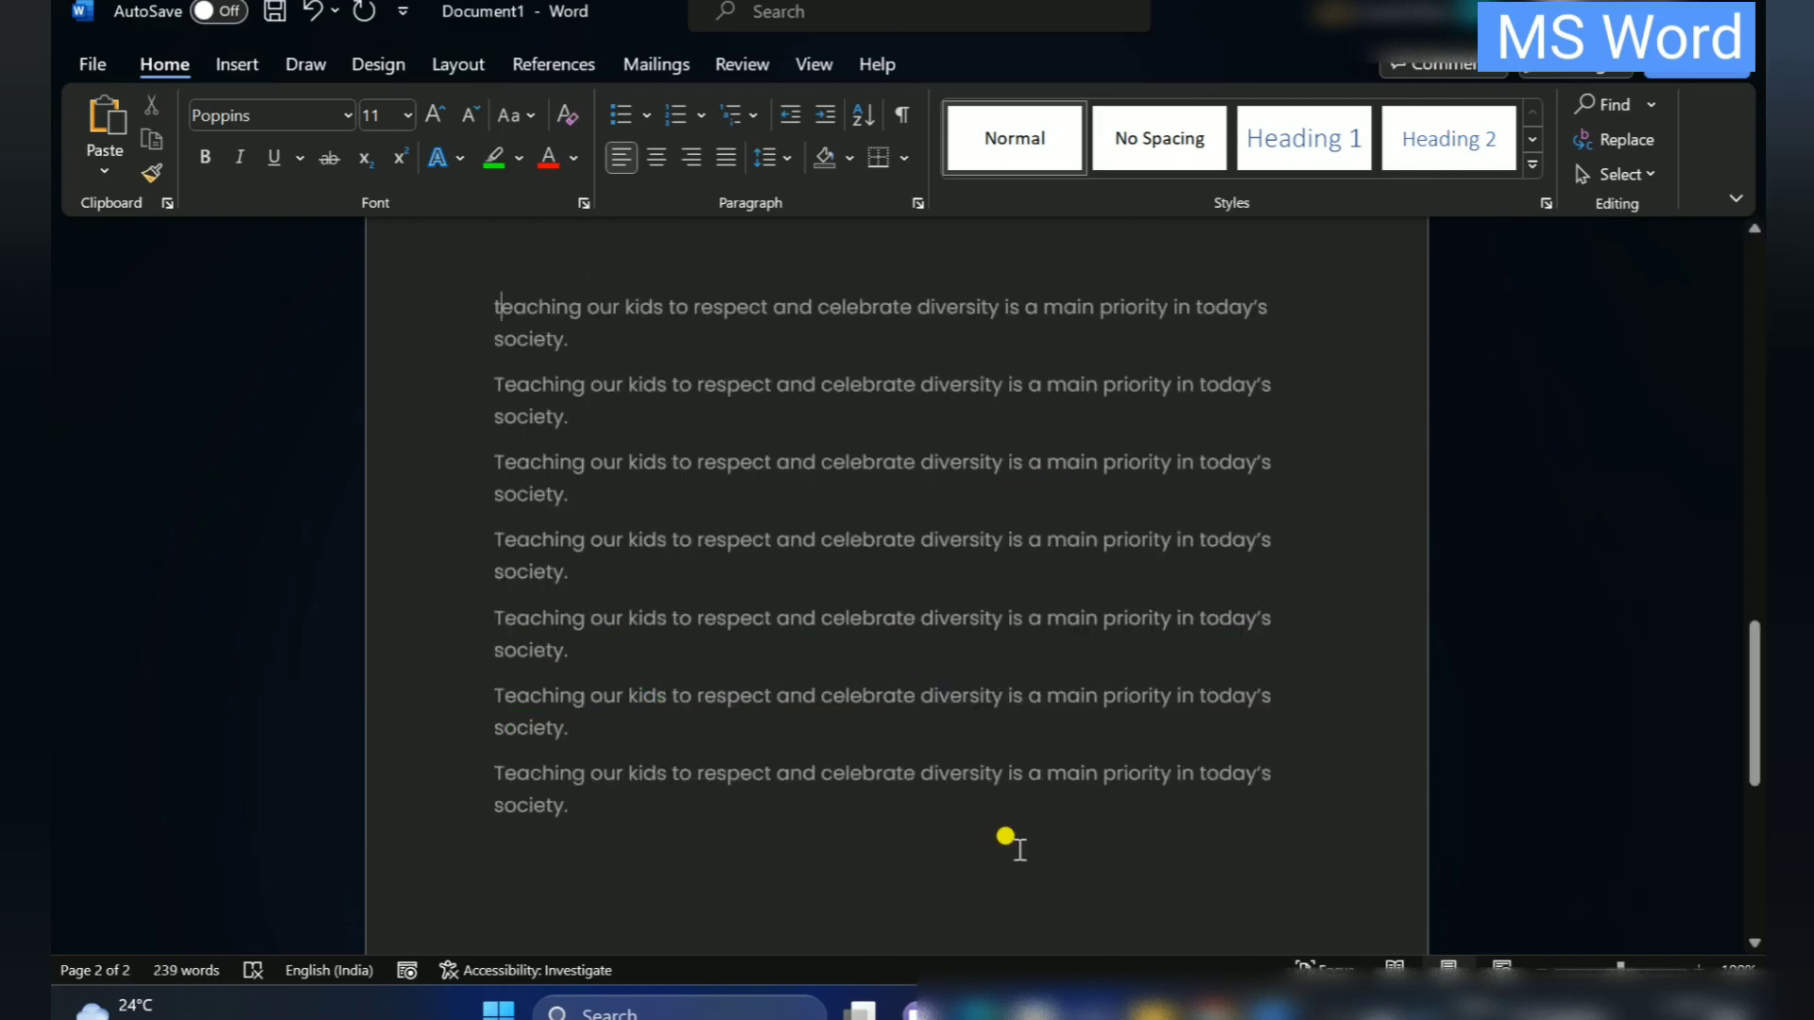
# Change the first "teaching our kids" sentence on page 2 to sentence case
pyautogui.click(525, 115)
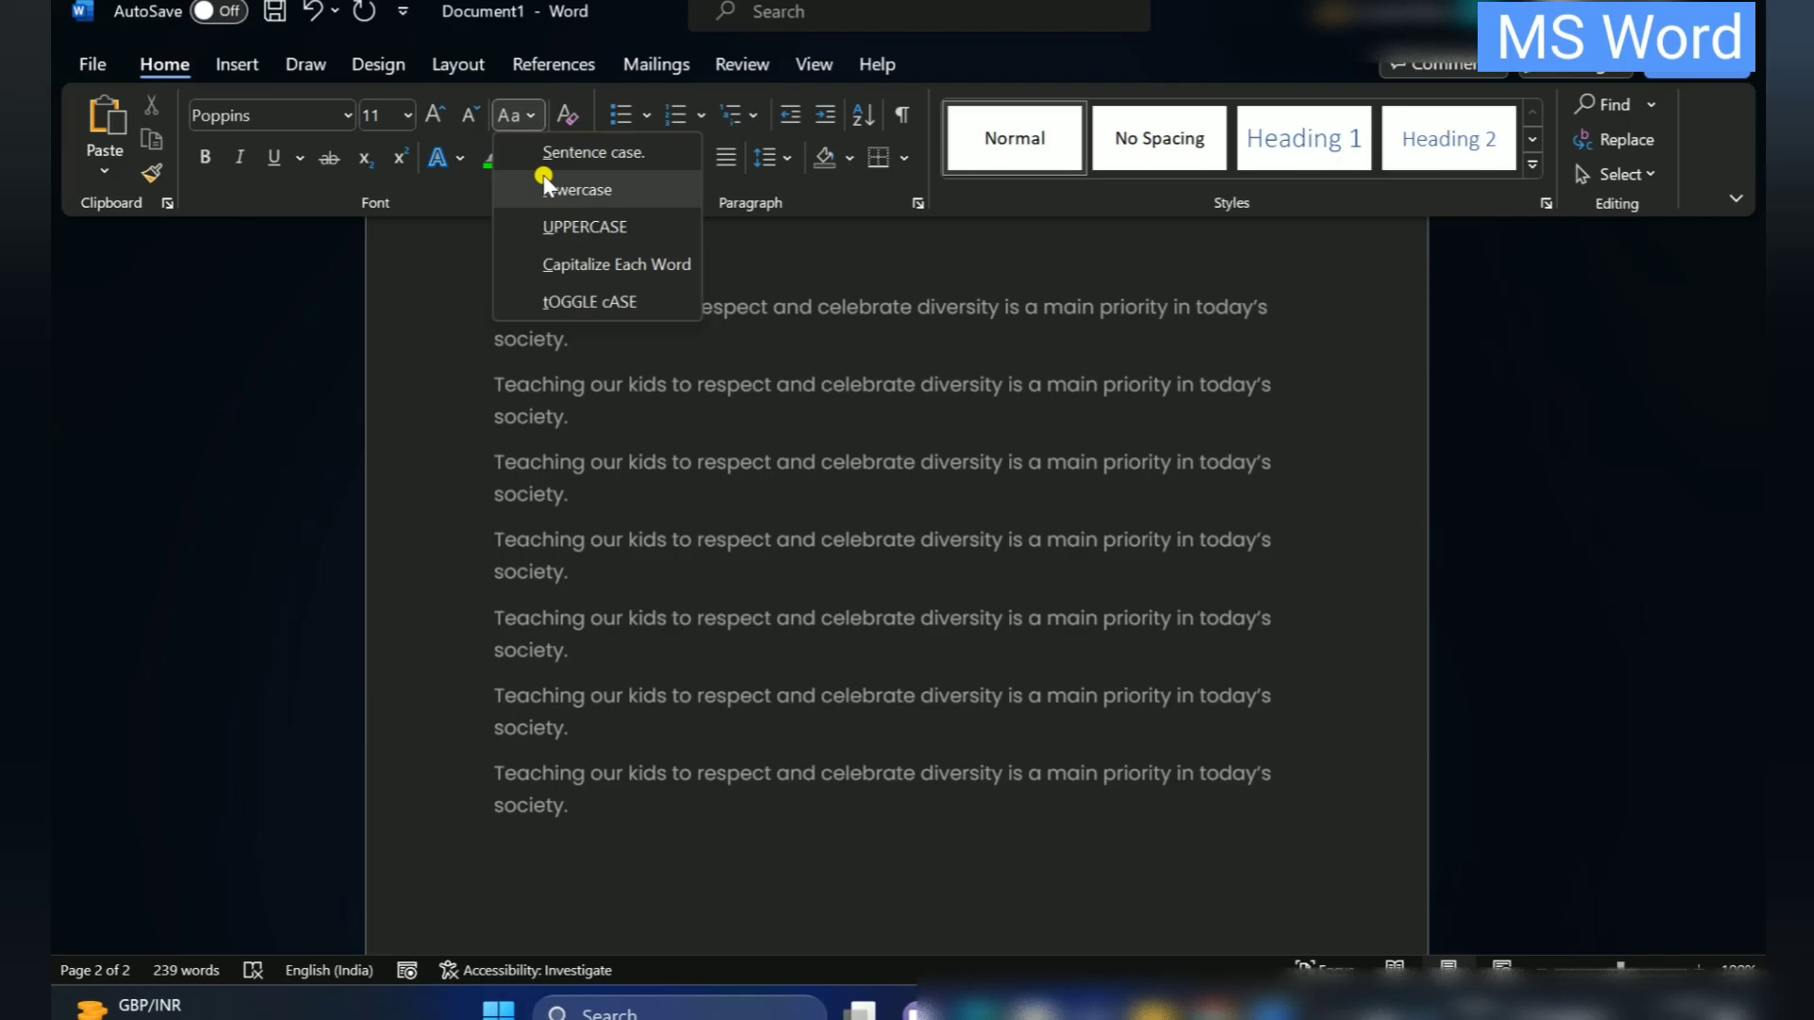
pyautogui.click(531, 301)
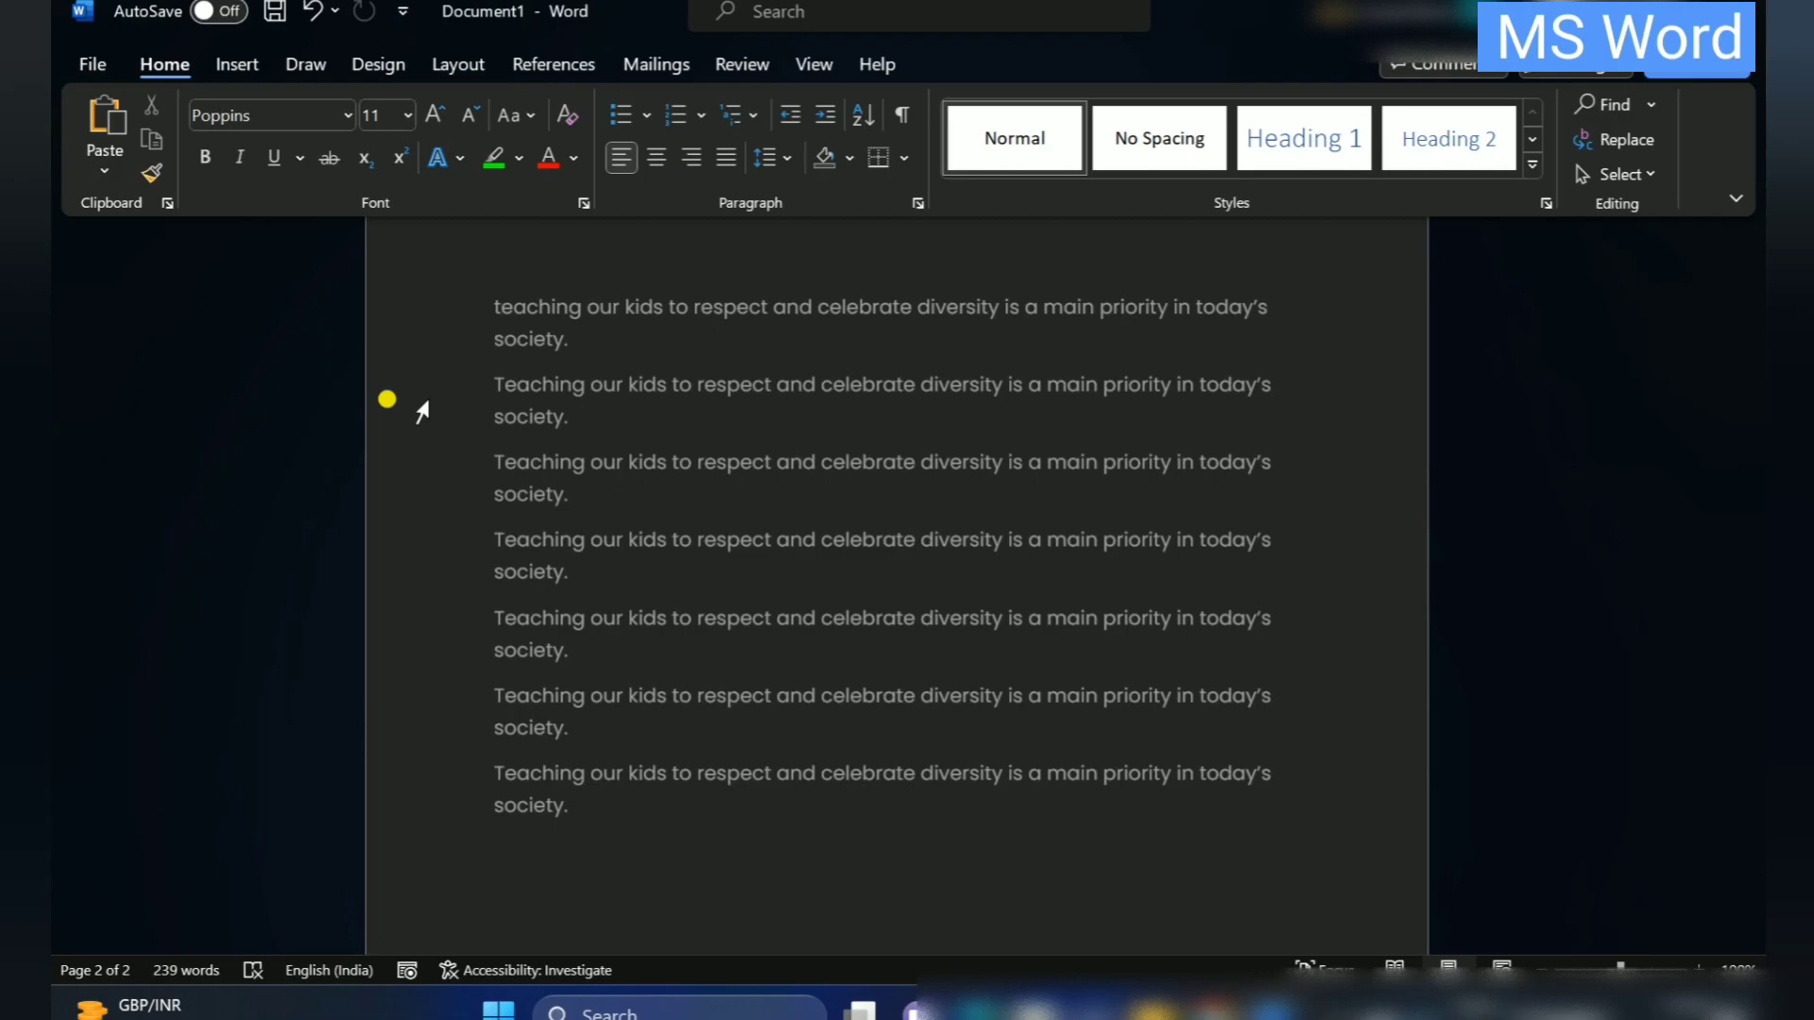
pyautogui.click(720, 414)
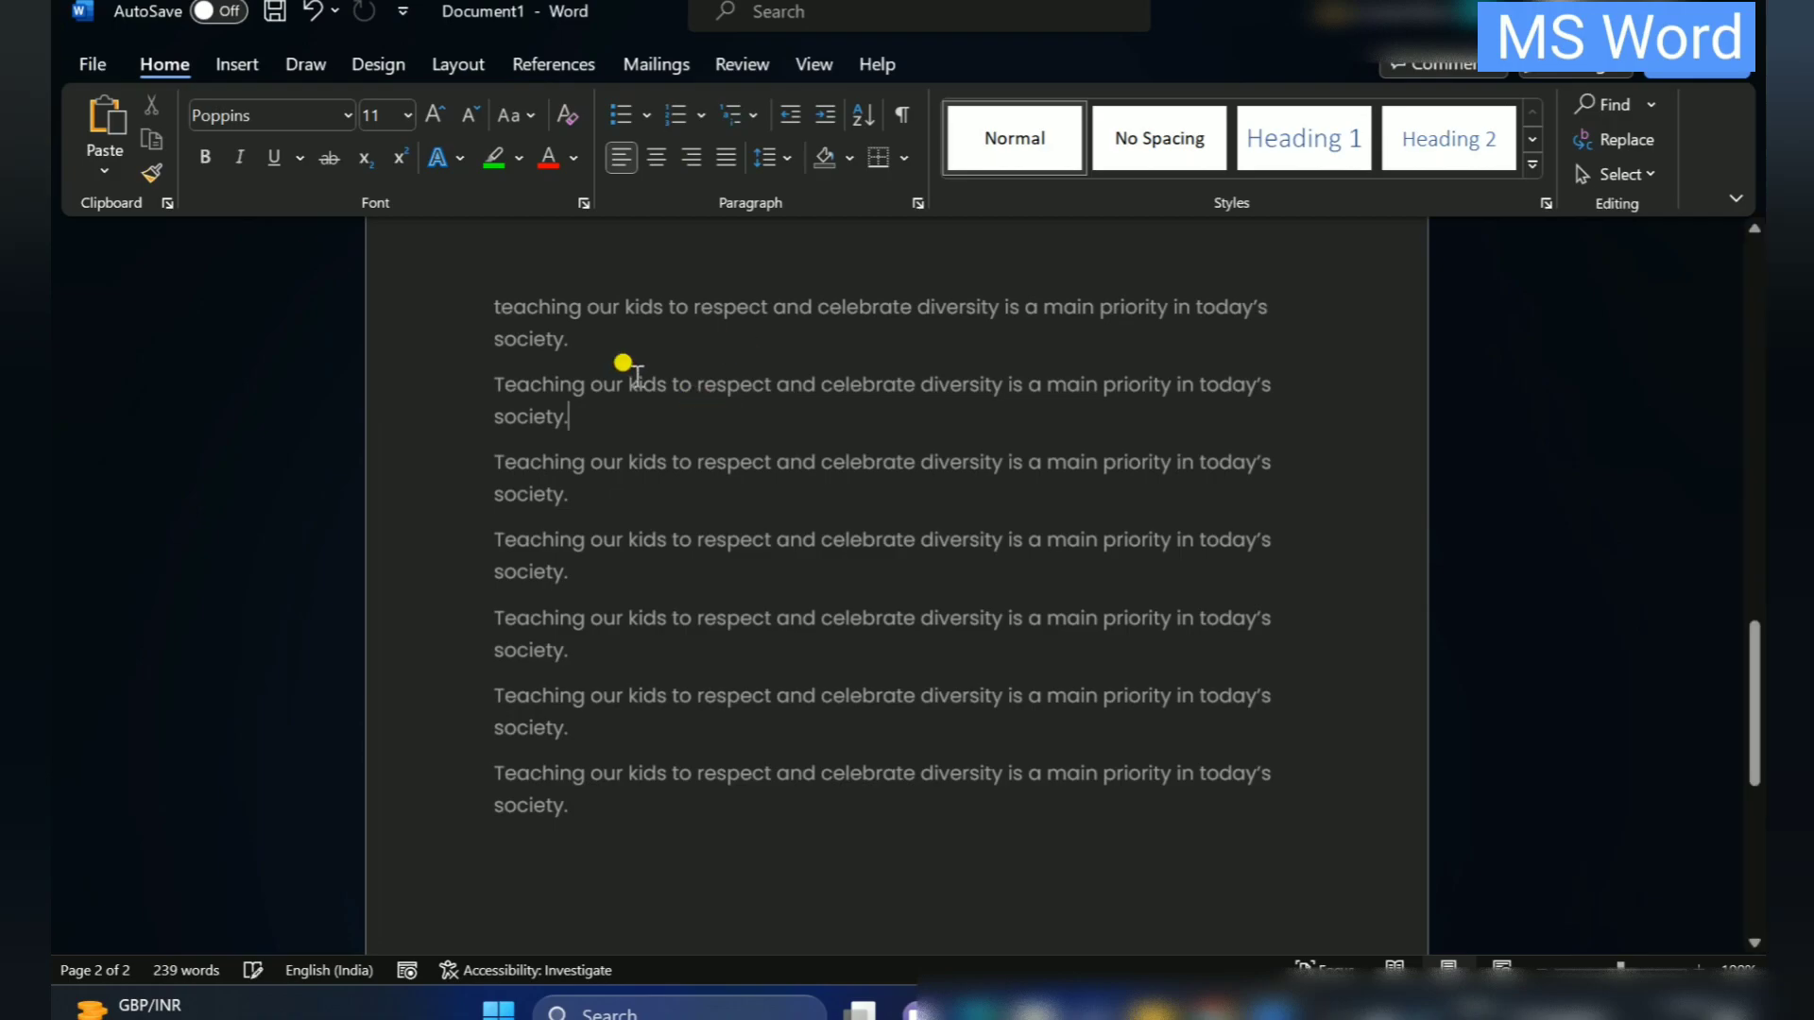
pyautogui.moveTo(491, 314); pyautogui.dragTo(562, 339)
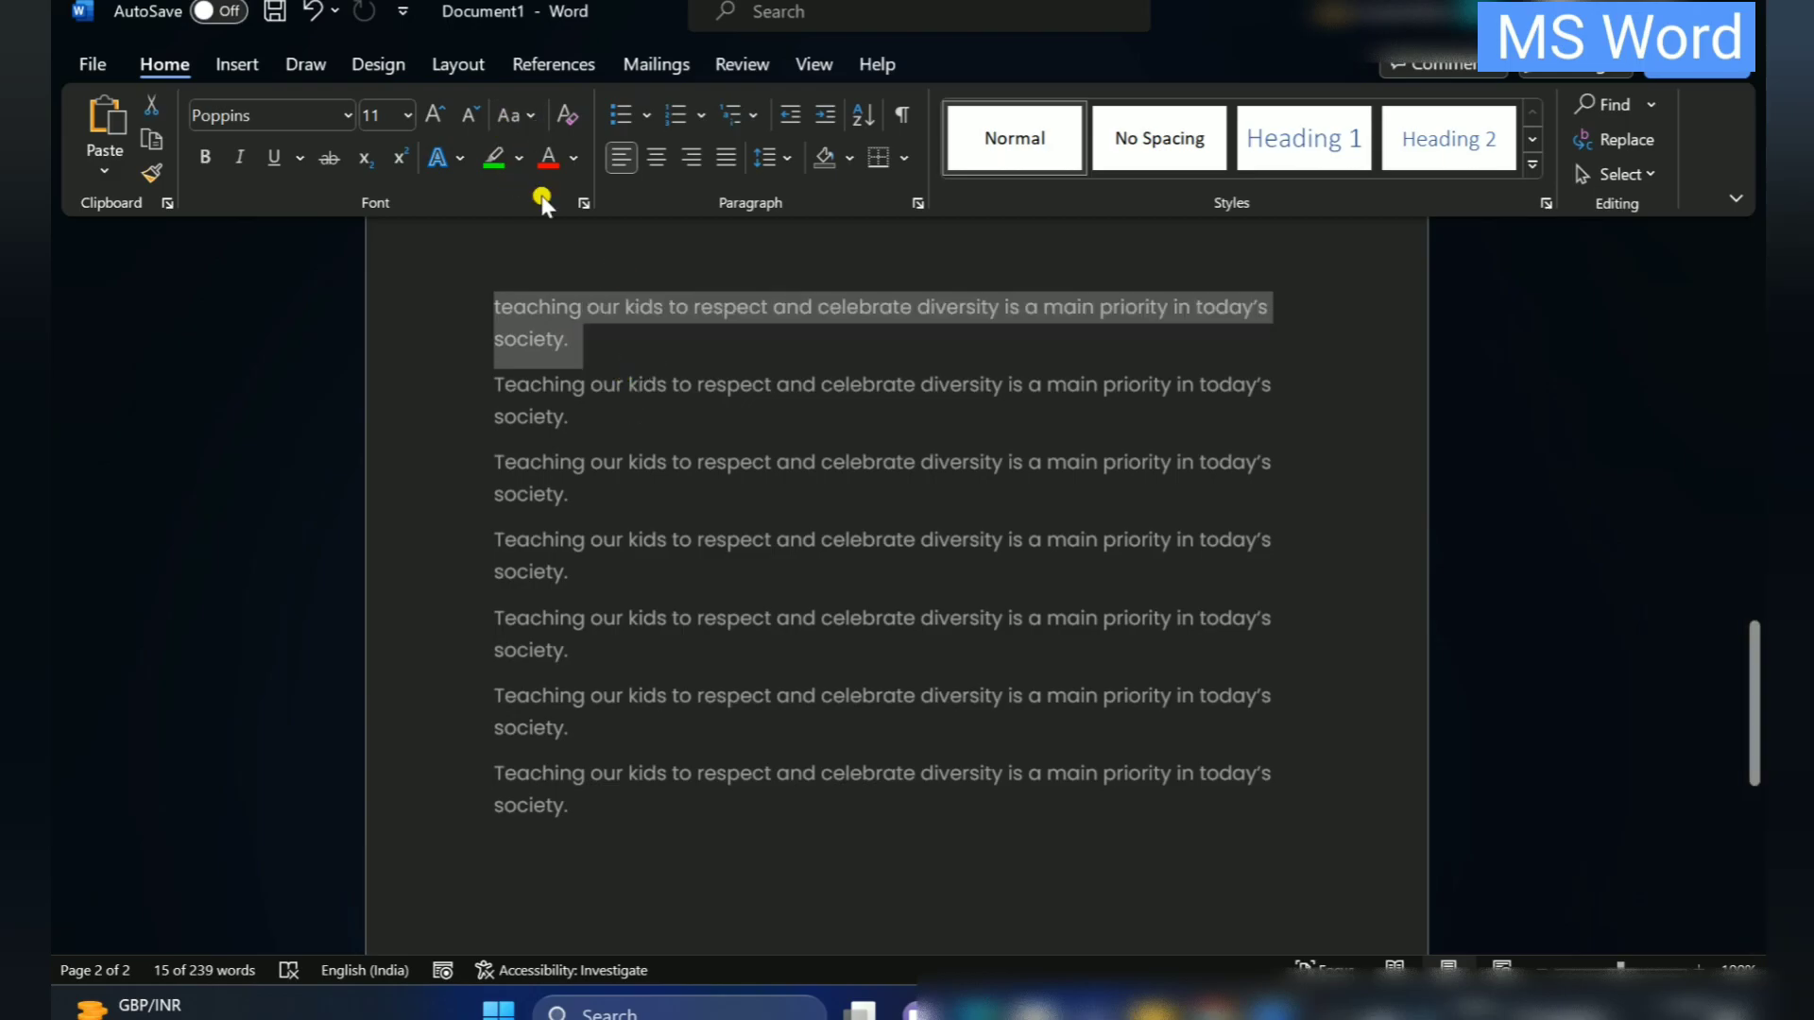
pyautogui.click(525, 122)
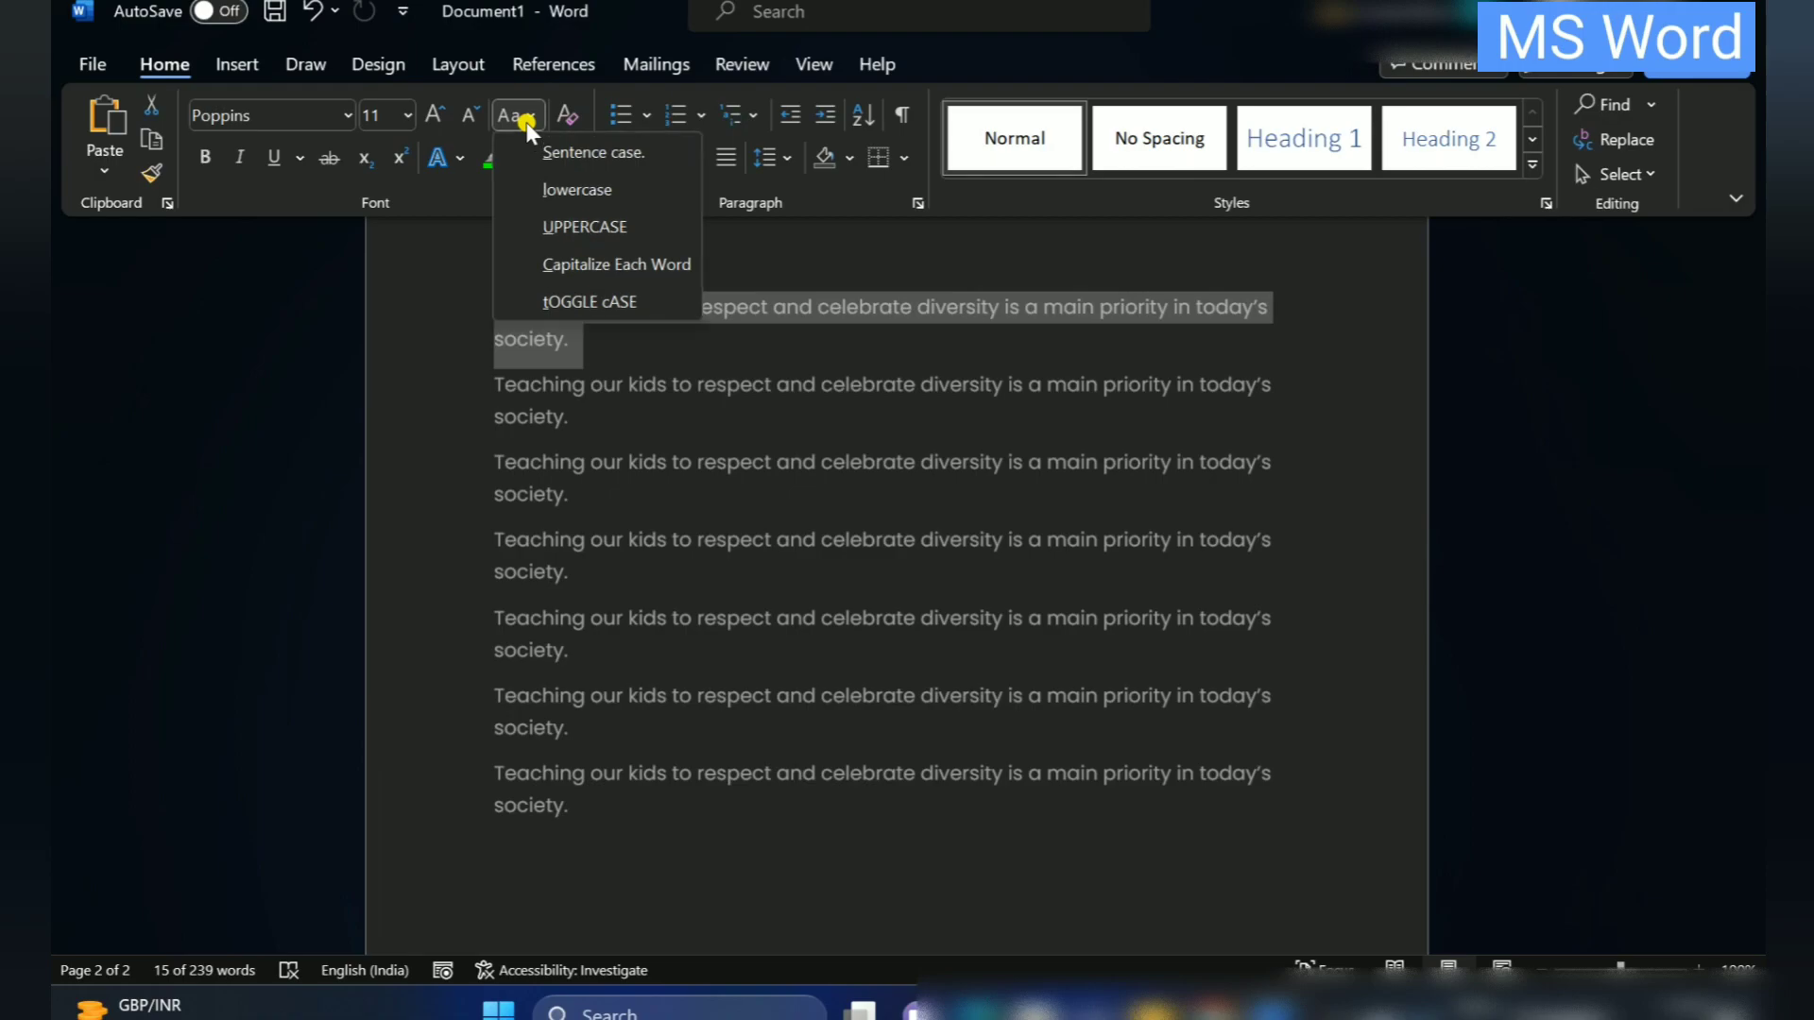
pyautogui.click(572, 162)
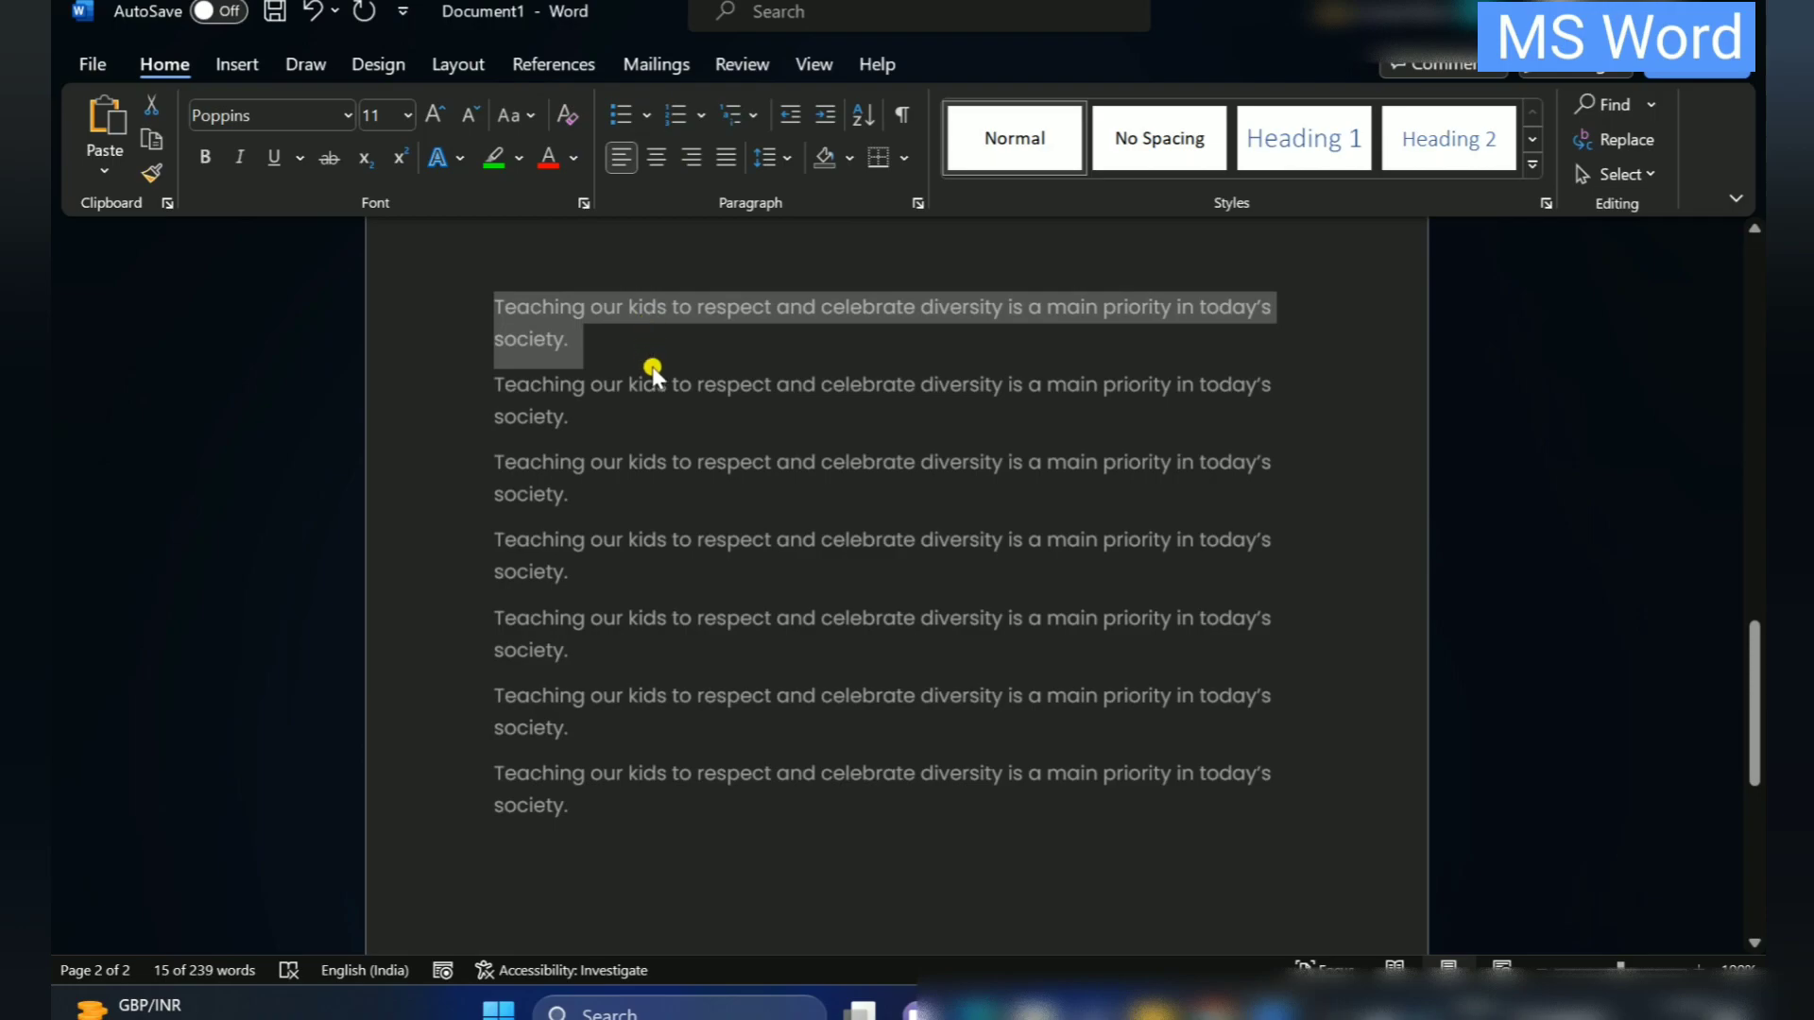
# Change the second "Teaching our kids" sentence on page 2 to lowercase
pyautogui.moveTo(478, 364); pyautogui.dragTo(588, 426)
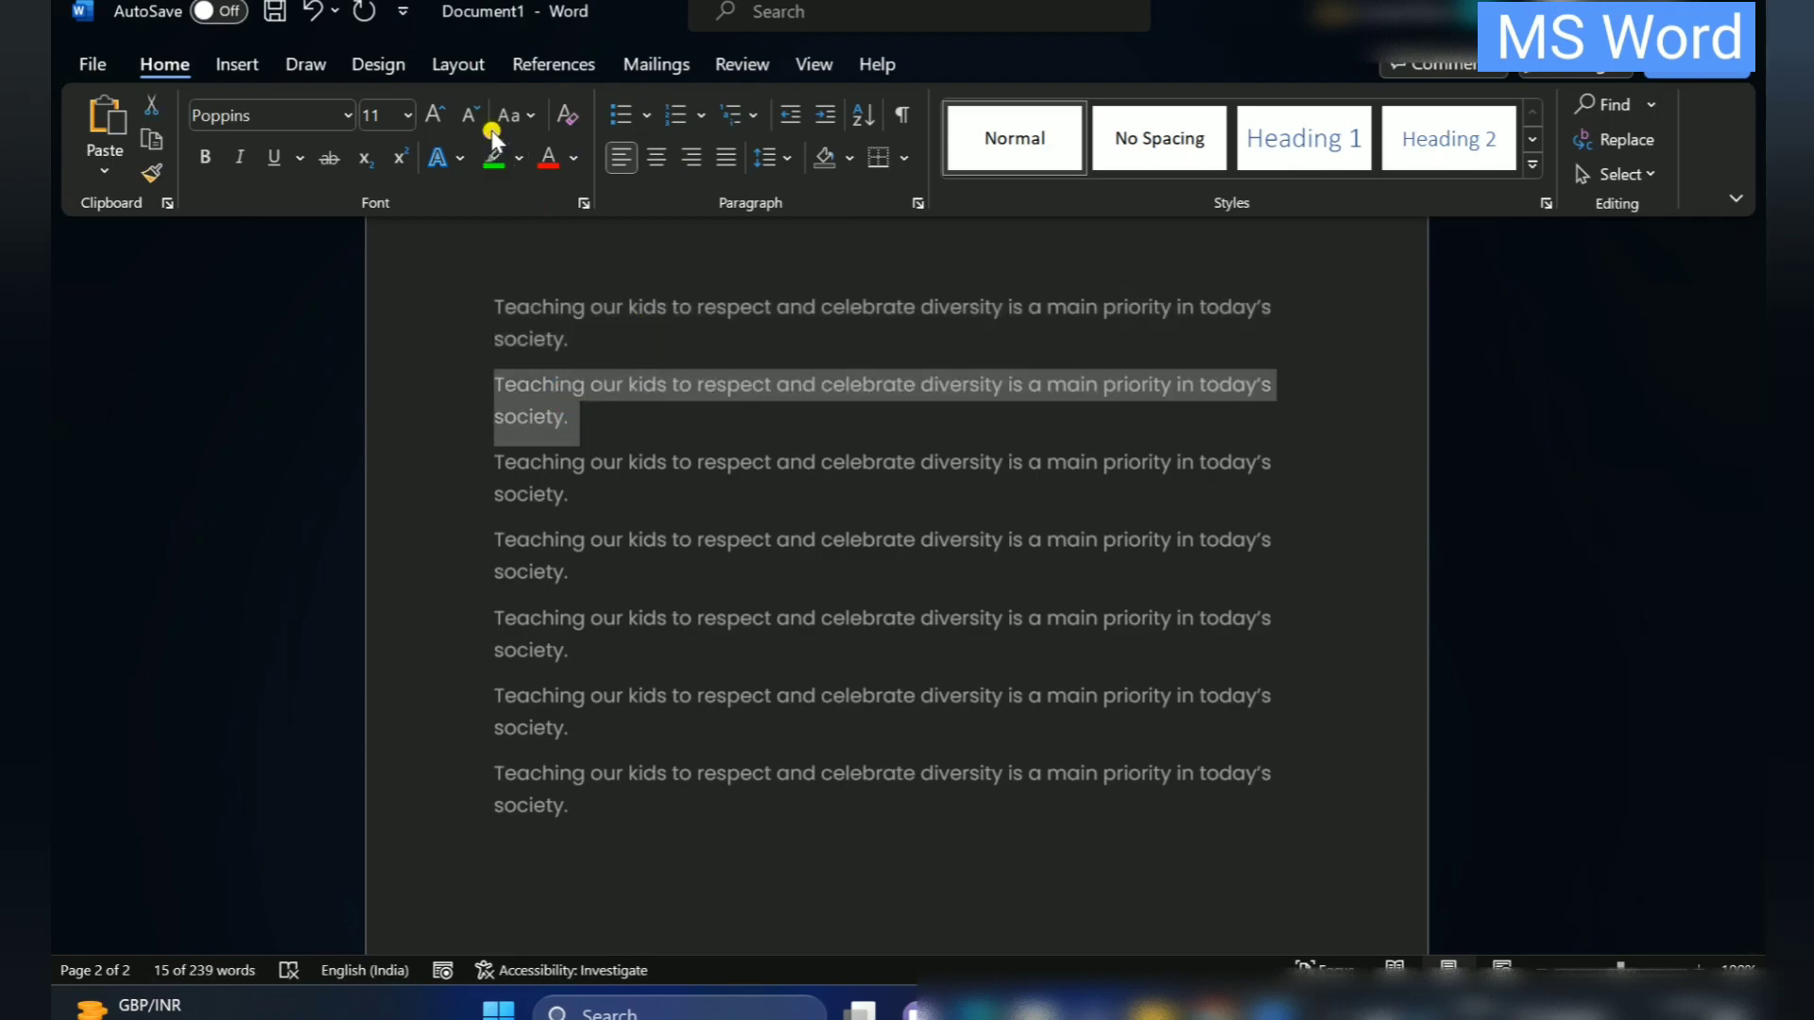
pyautogui.click(514, 115)
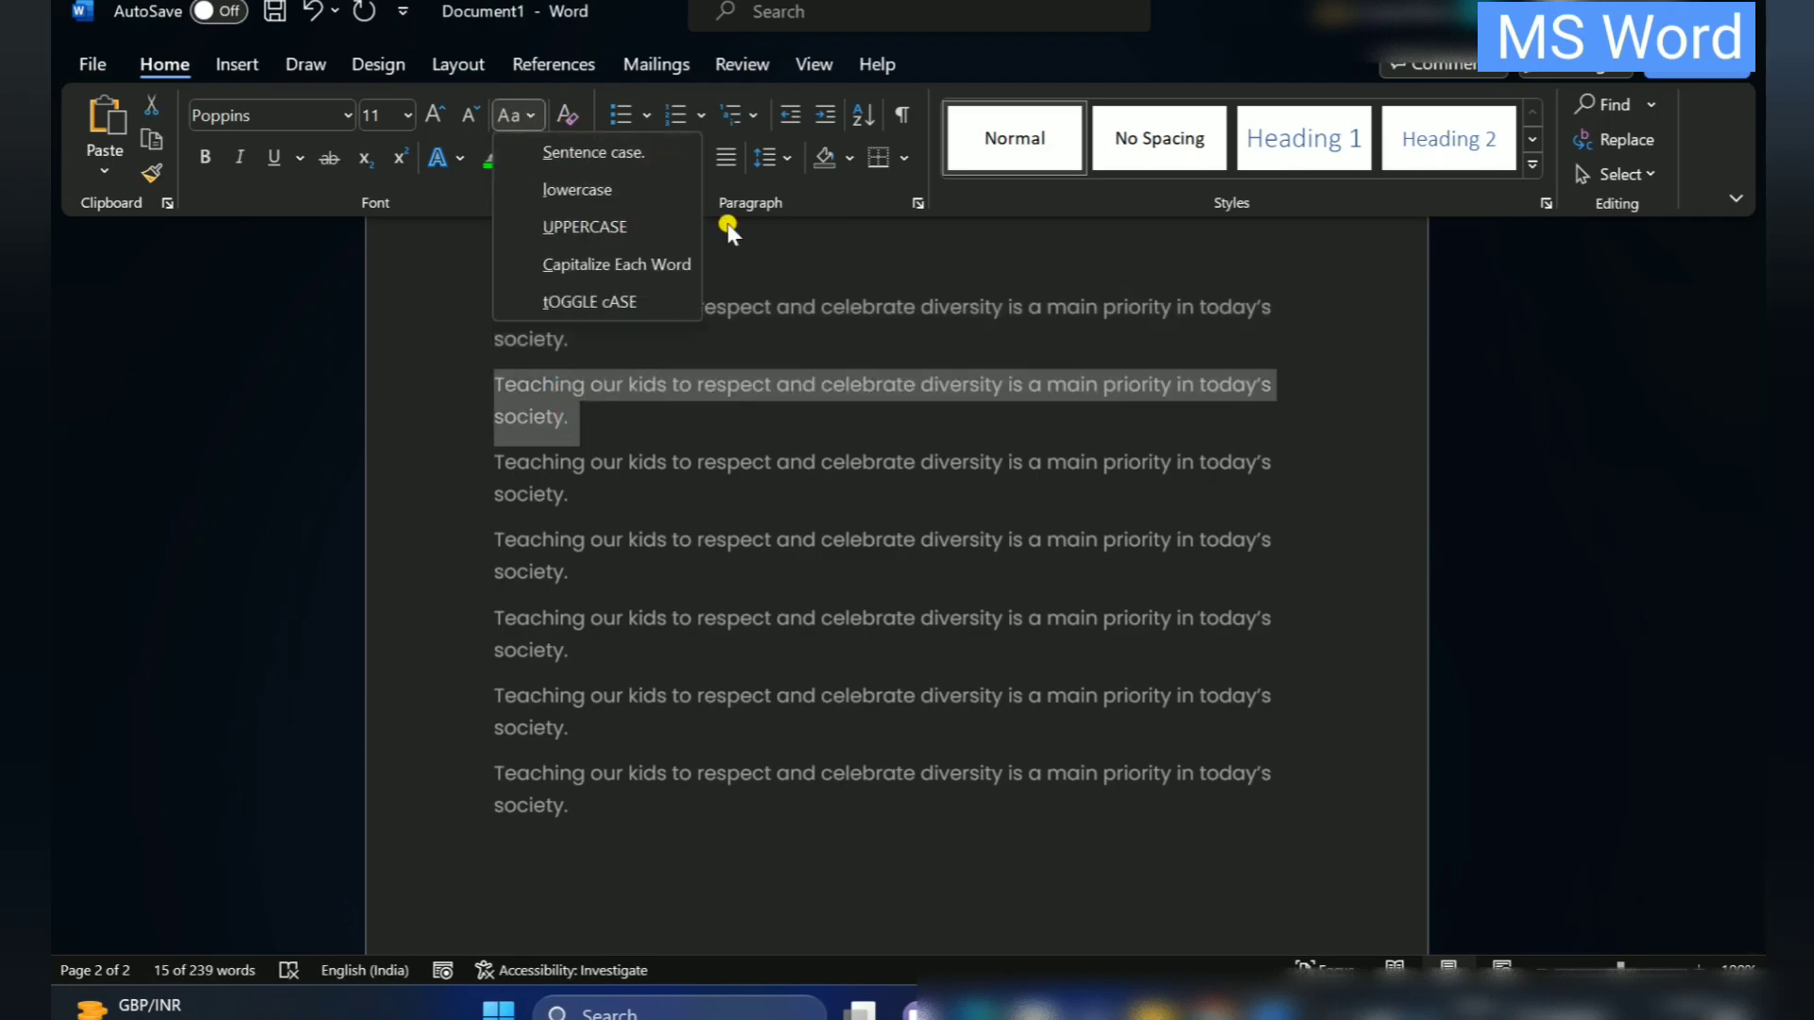
pyautogui.click(586, 194)
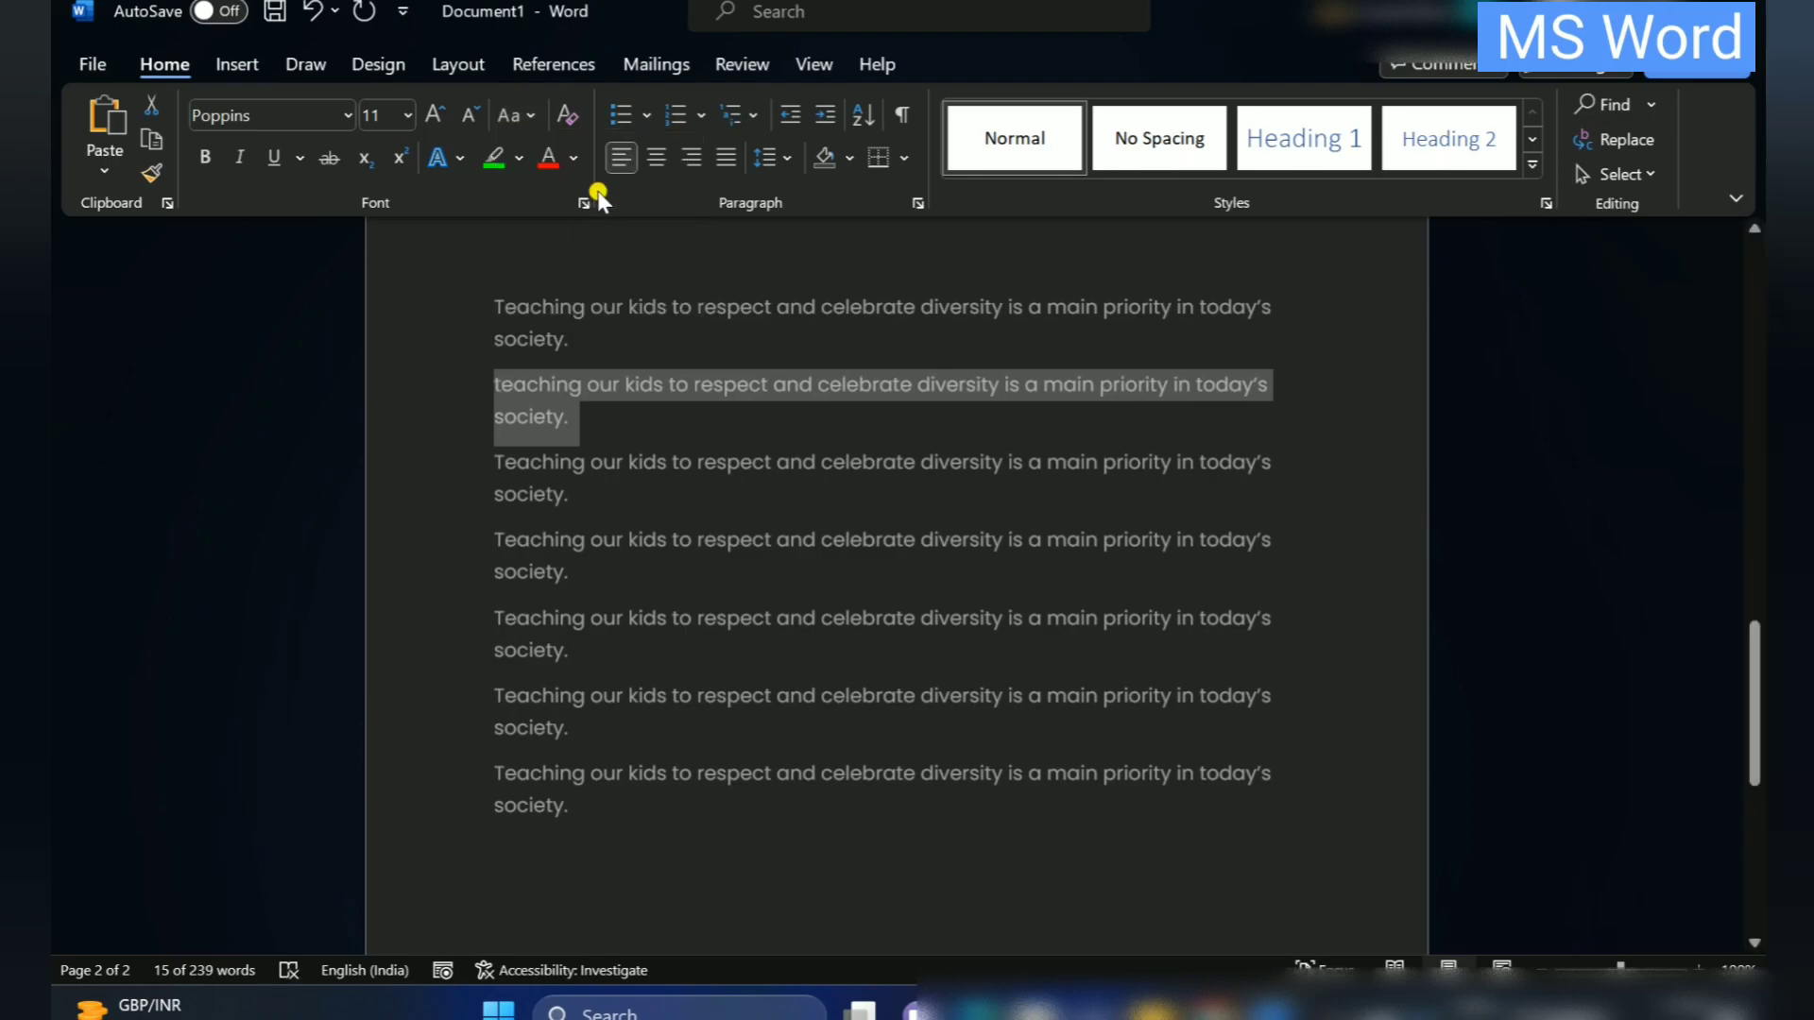
pyautogui.click(530, 119)
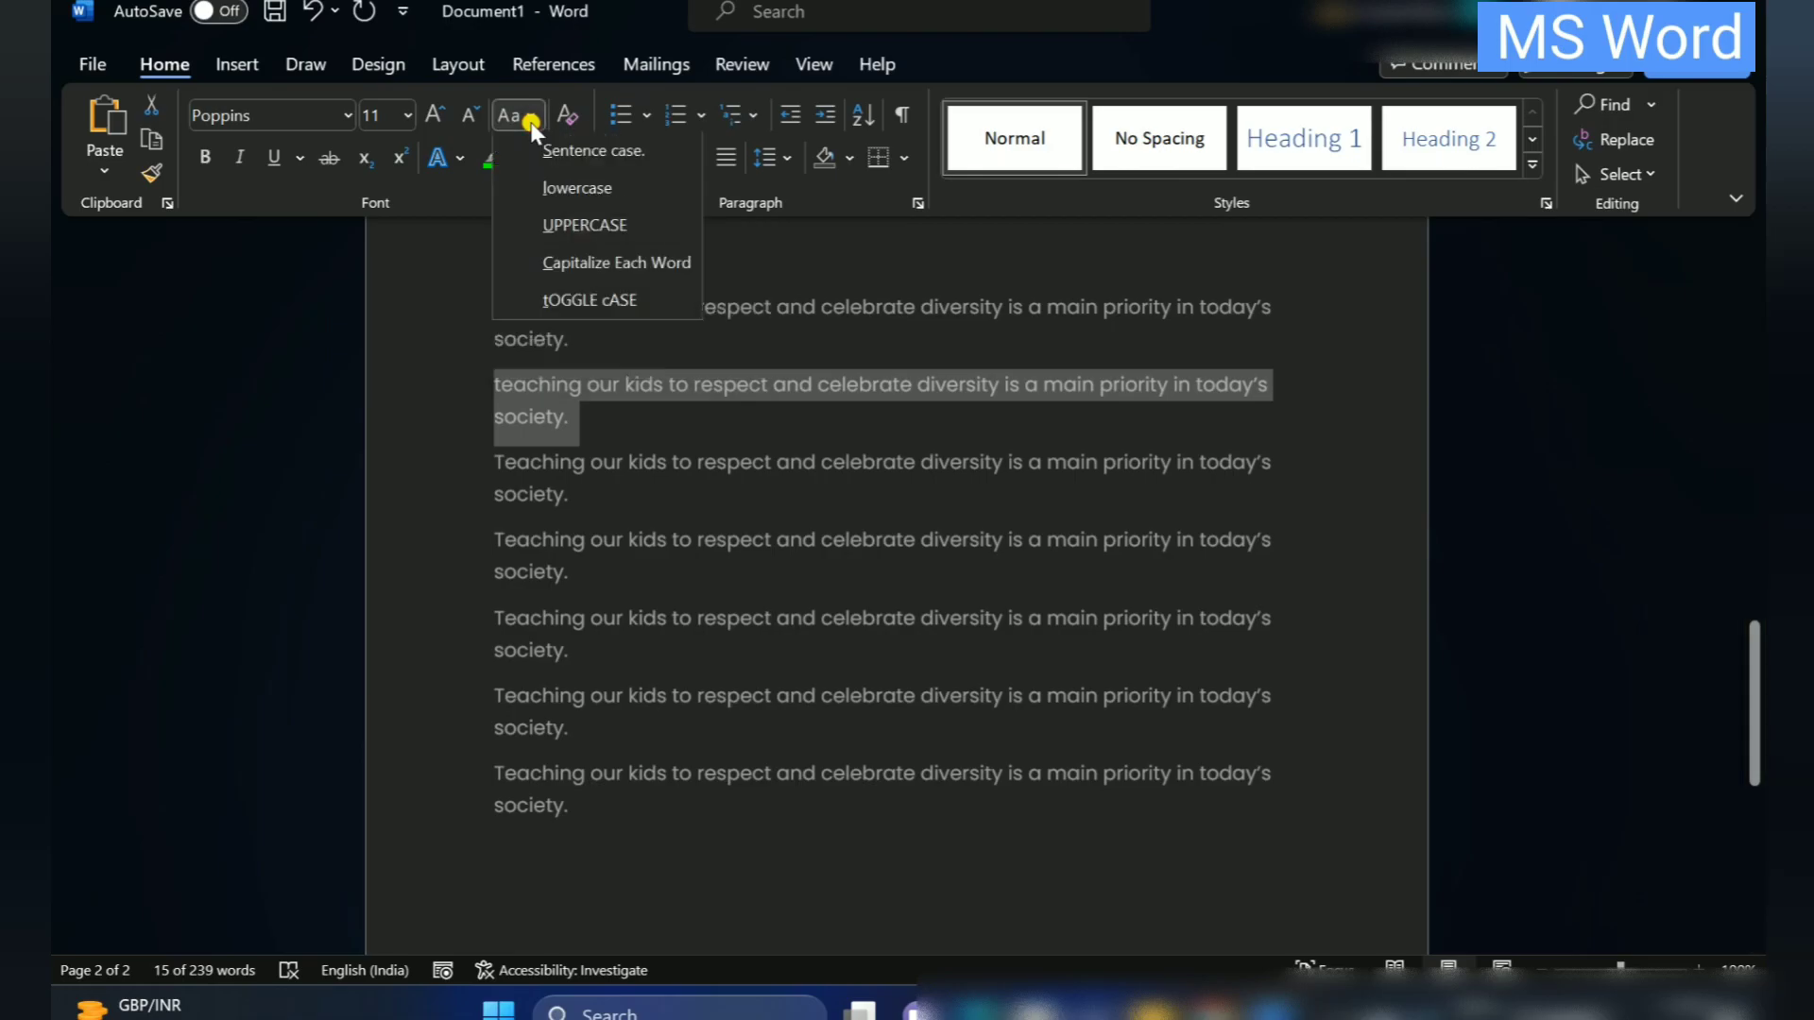
pyautogui.click(579, 461)
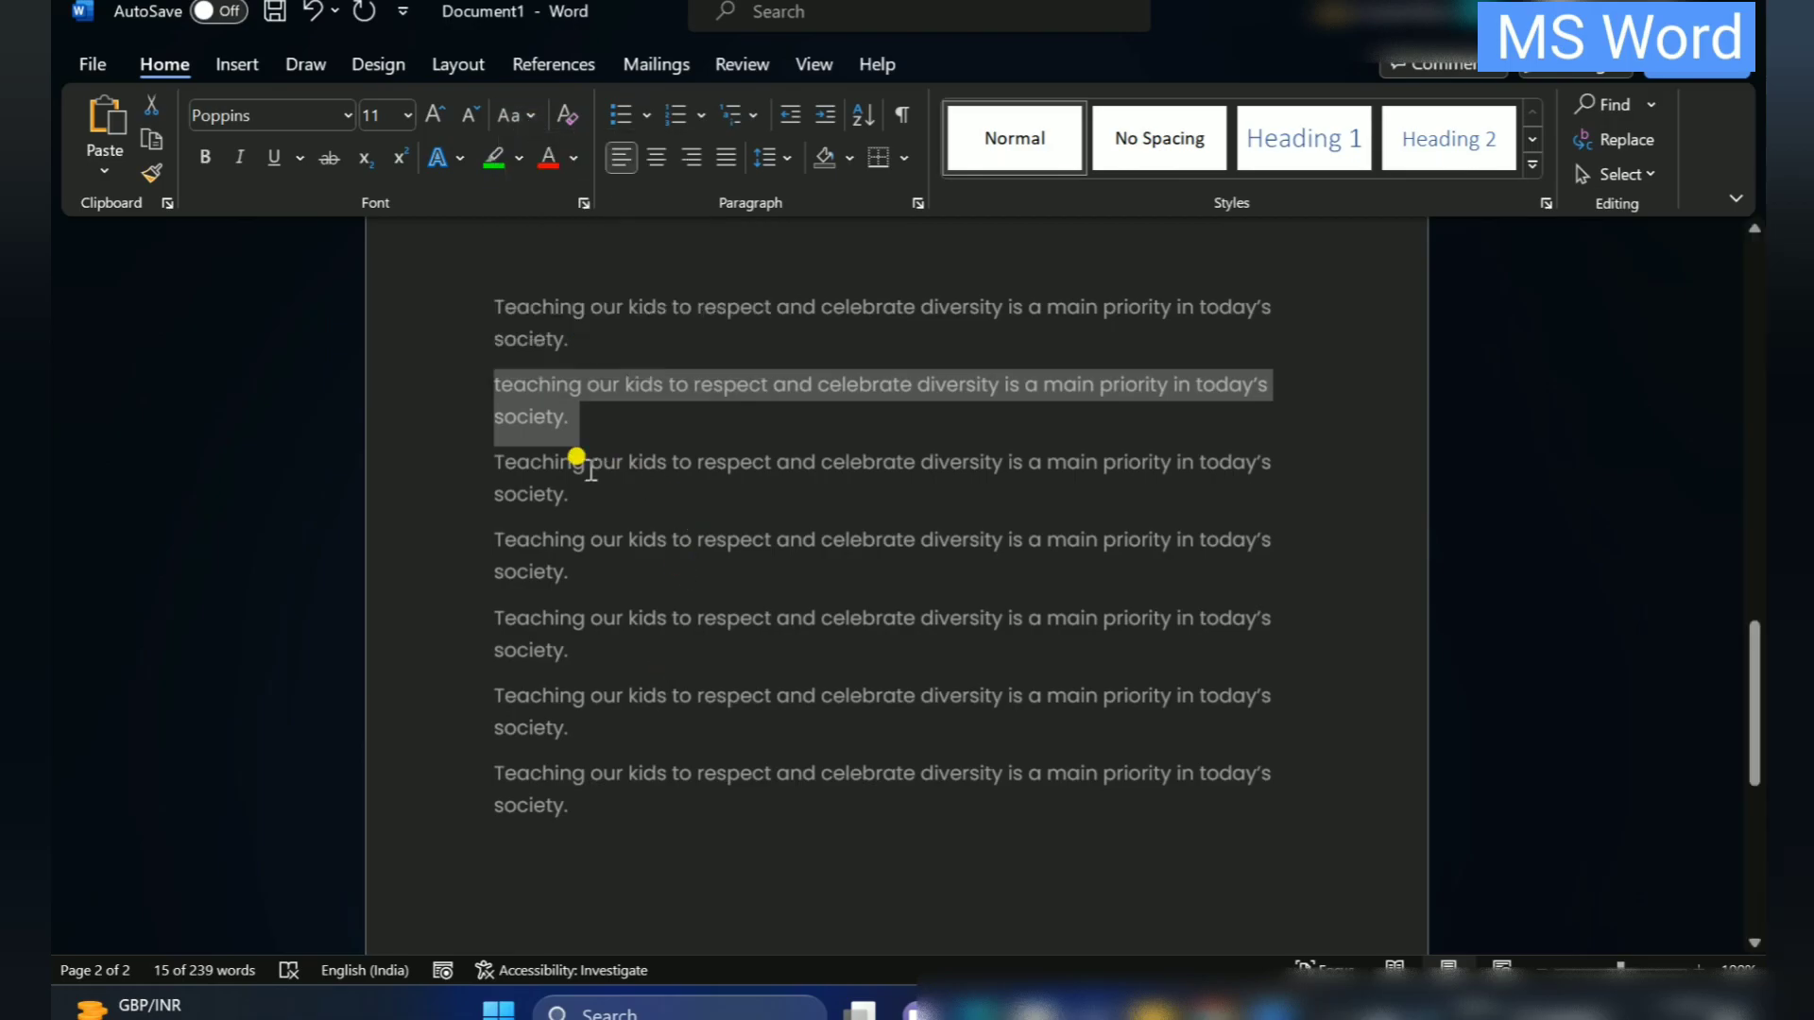
# Change the third "Teaching our kids" sentence to uppercase and deselect it
pyautogui.moveTo(479, 461); pyautogui.dragTo(579, 495)
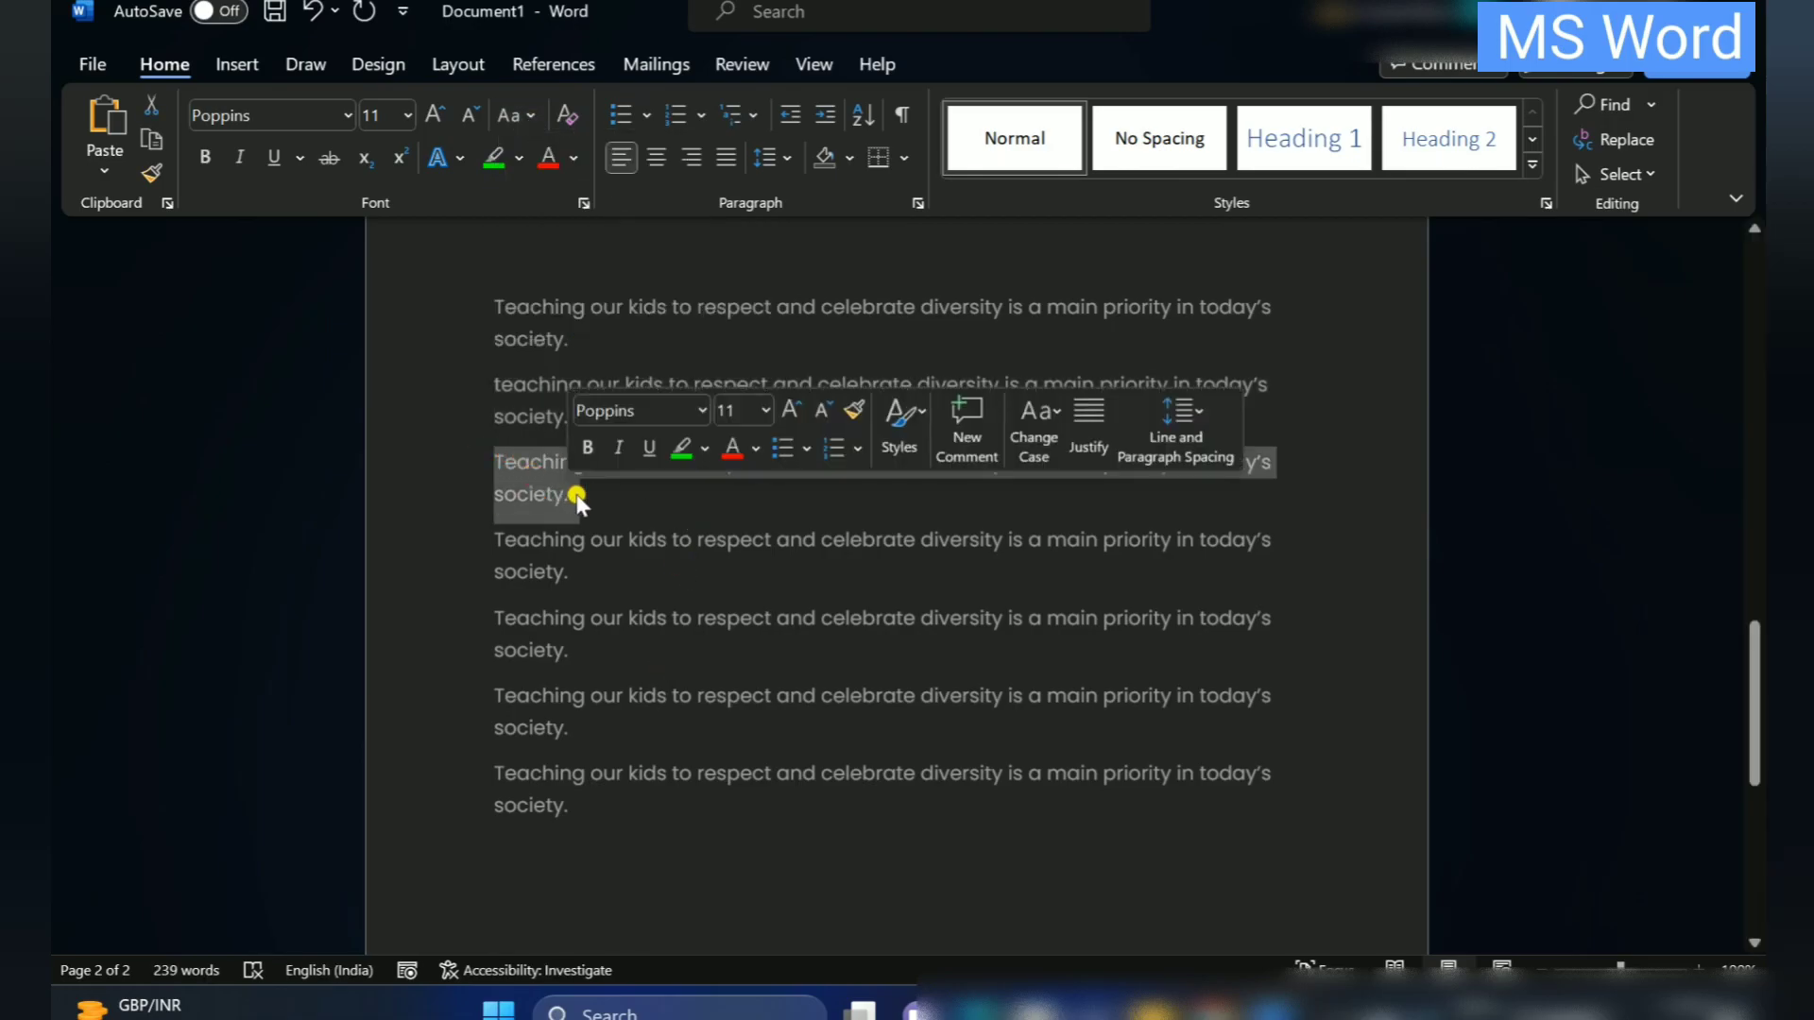
pyautogui.click(508, 117)
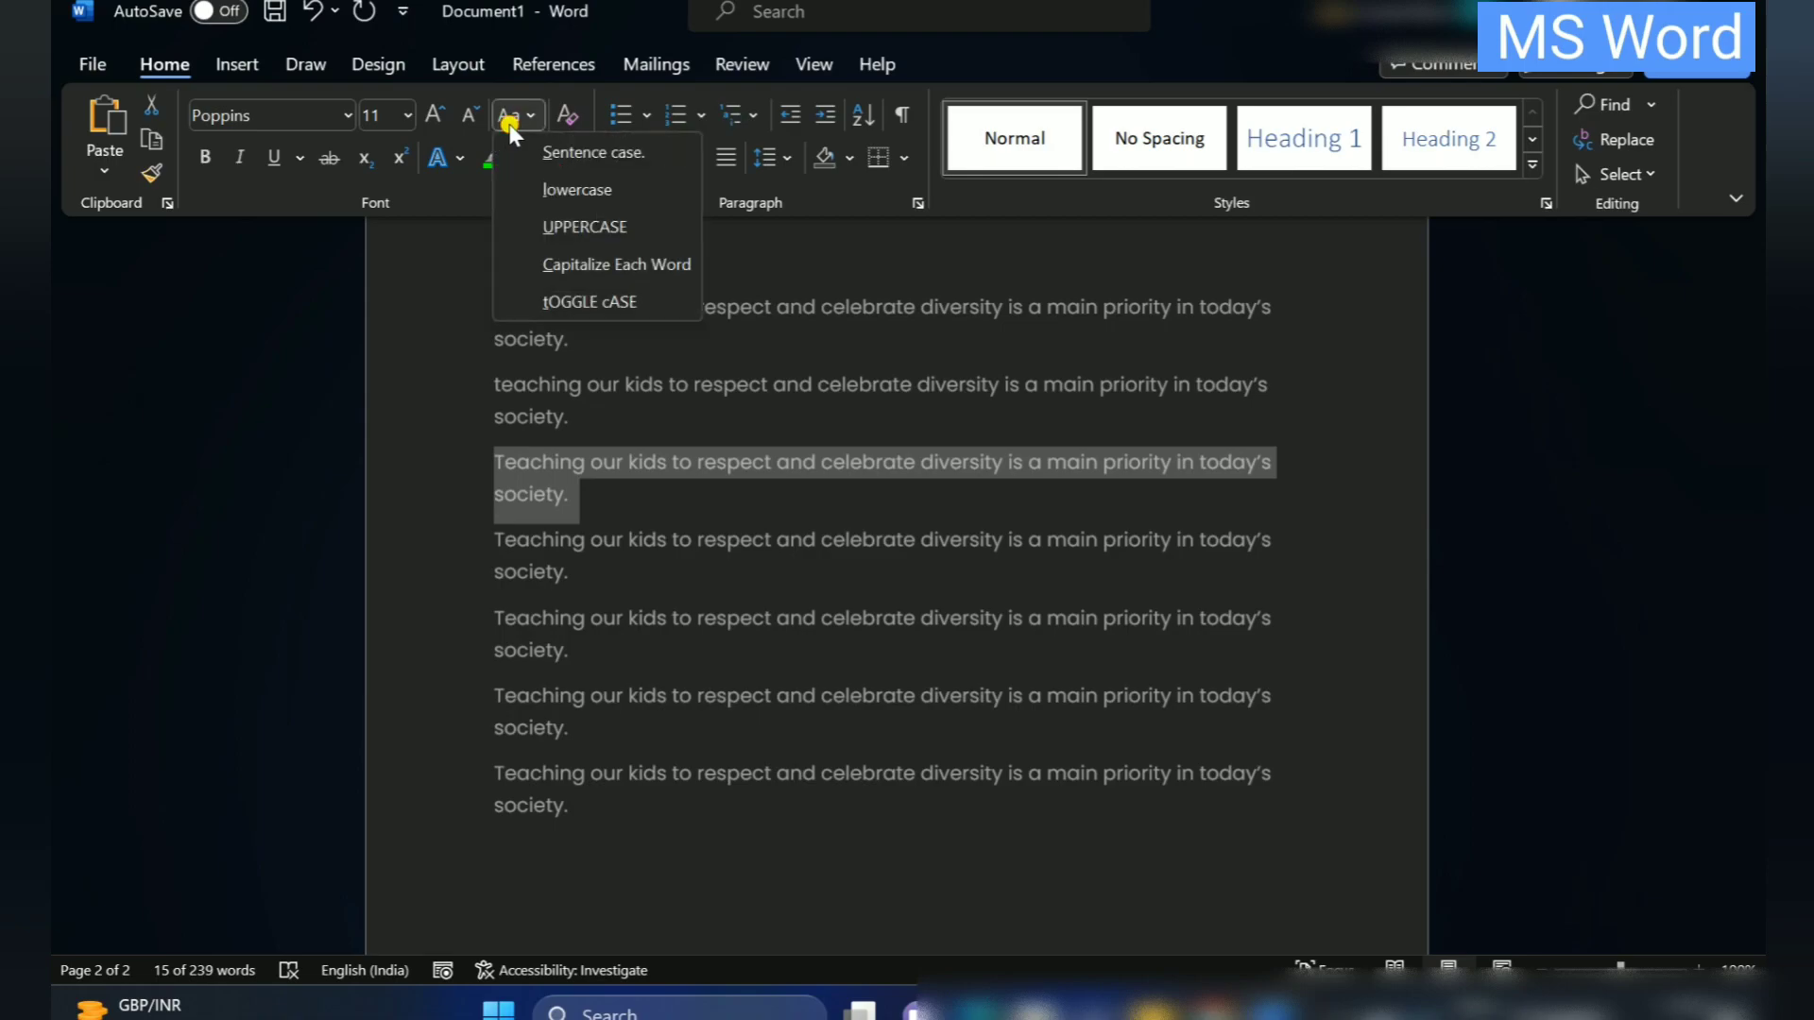
pyautogui.click(550, 219)
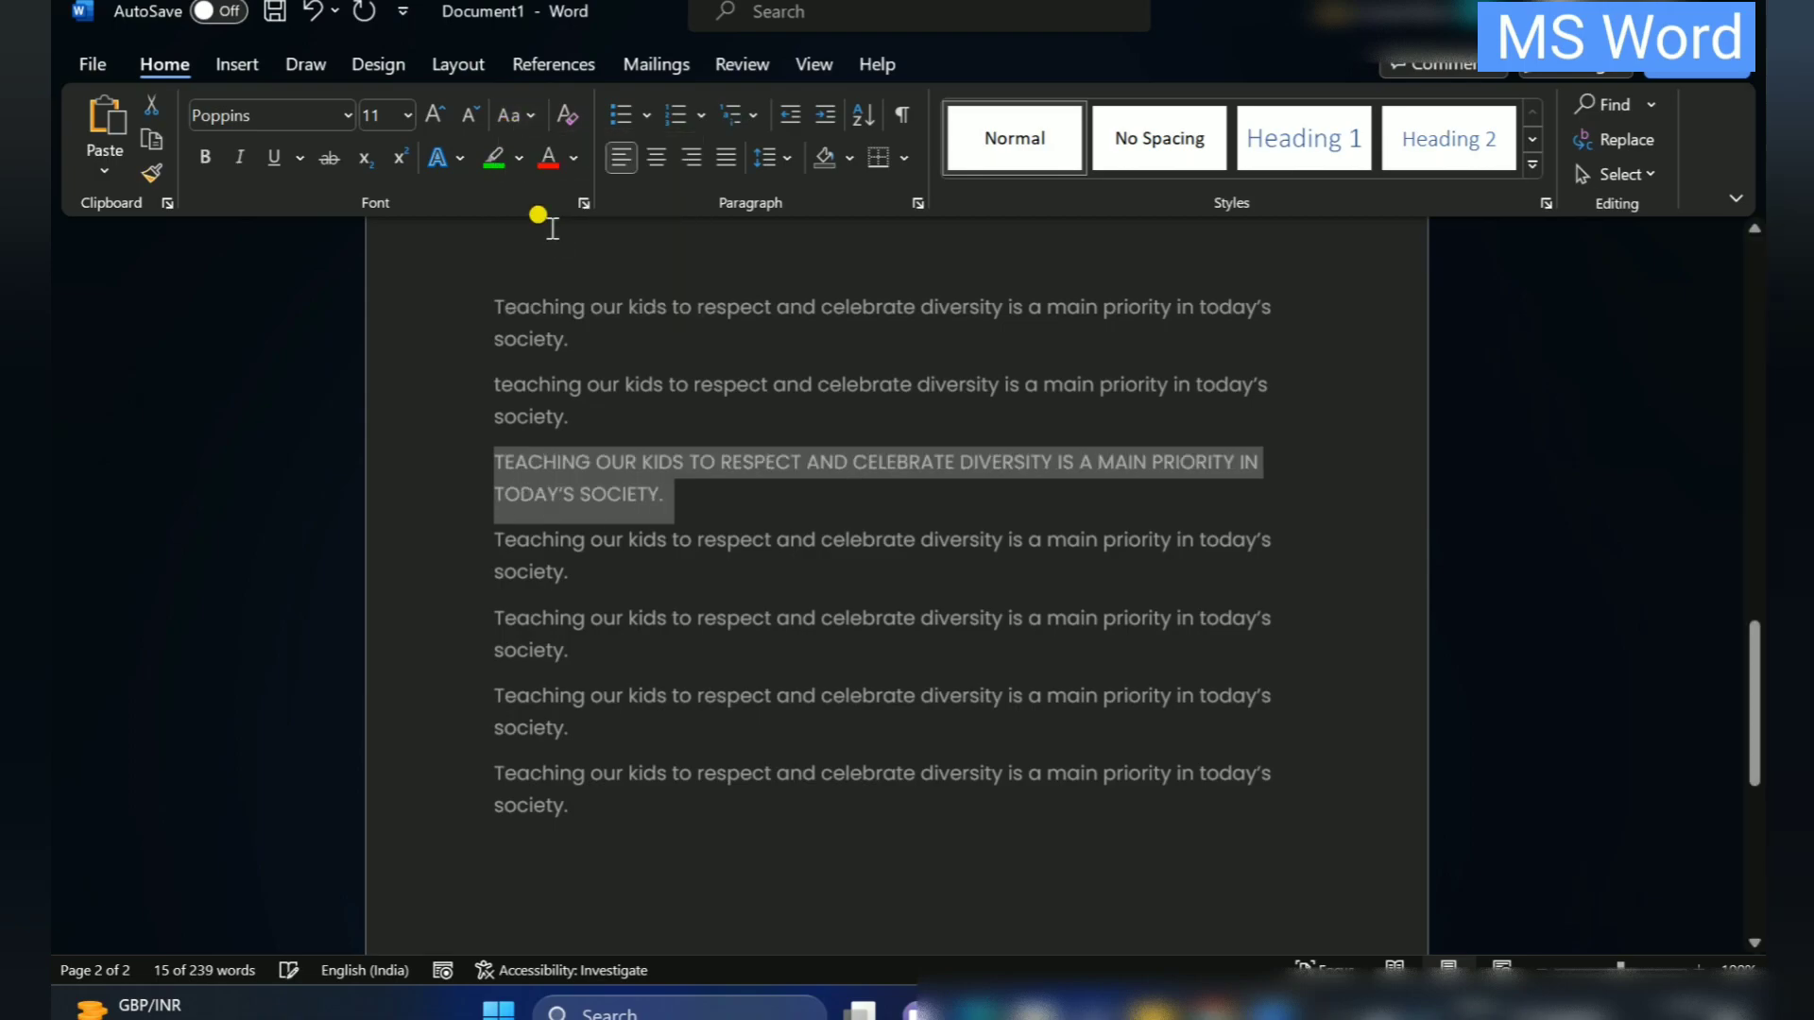
pyautogui.click(754, 508)
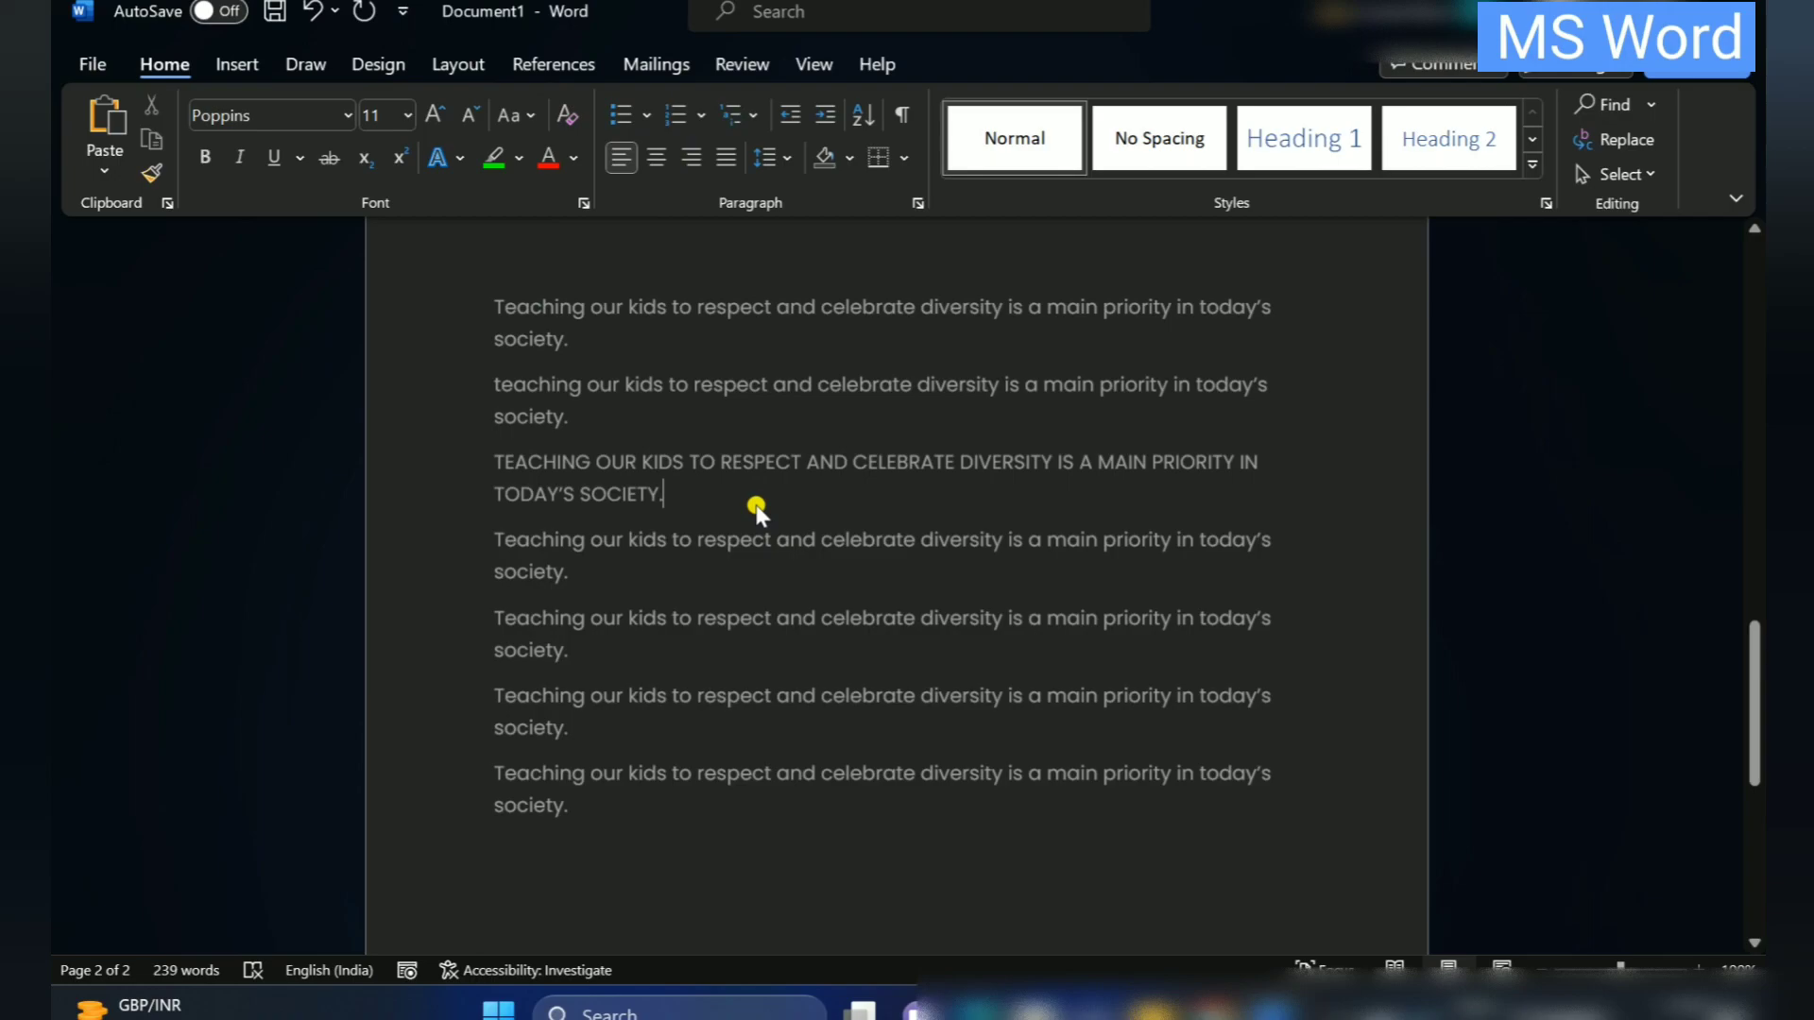
# Capitalize each word of the fourth "Teaching our kids" sentence and deselect it
pyautogui.click(546, 571)
pyautogui.tripleClick(485, 537)
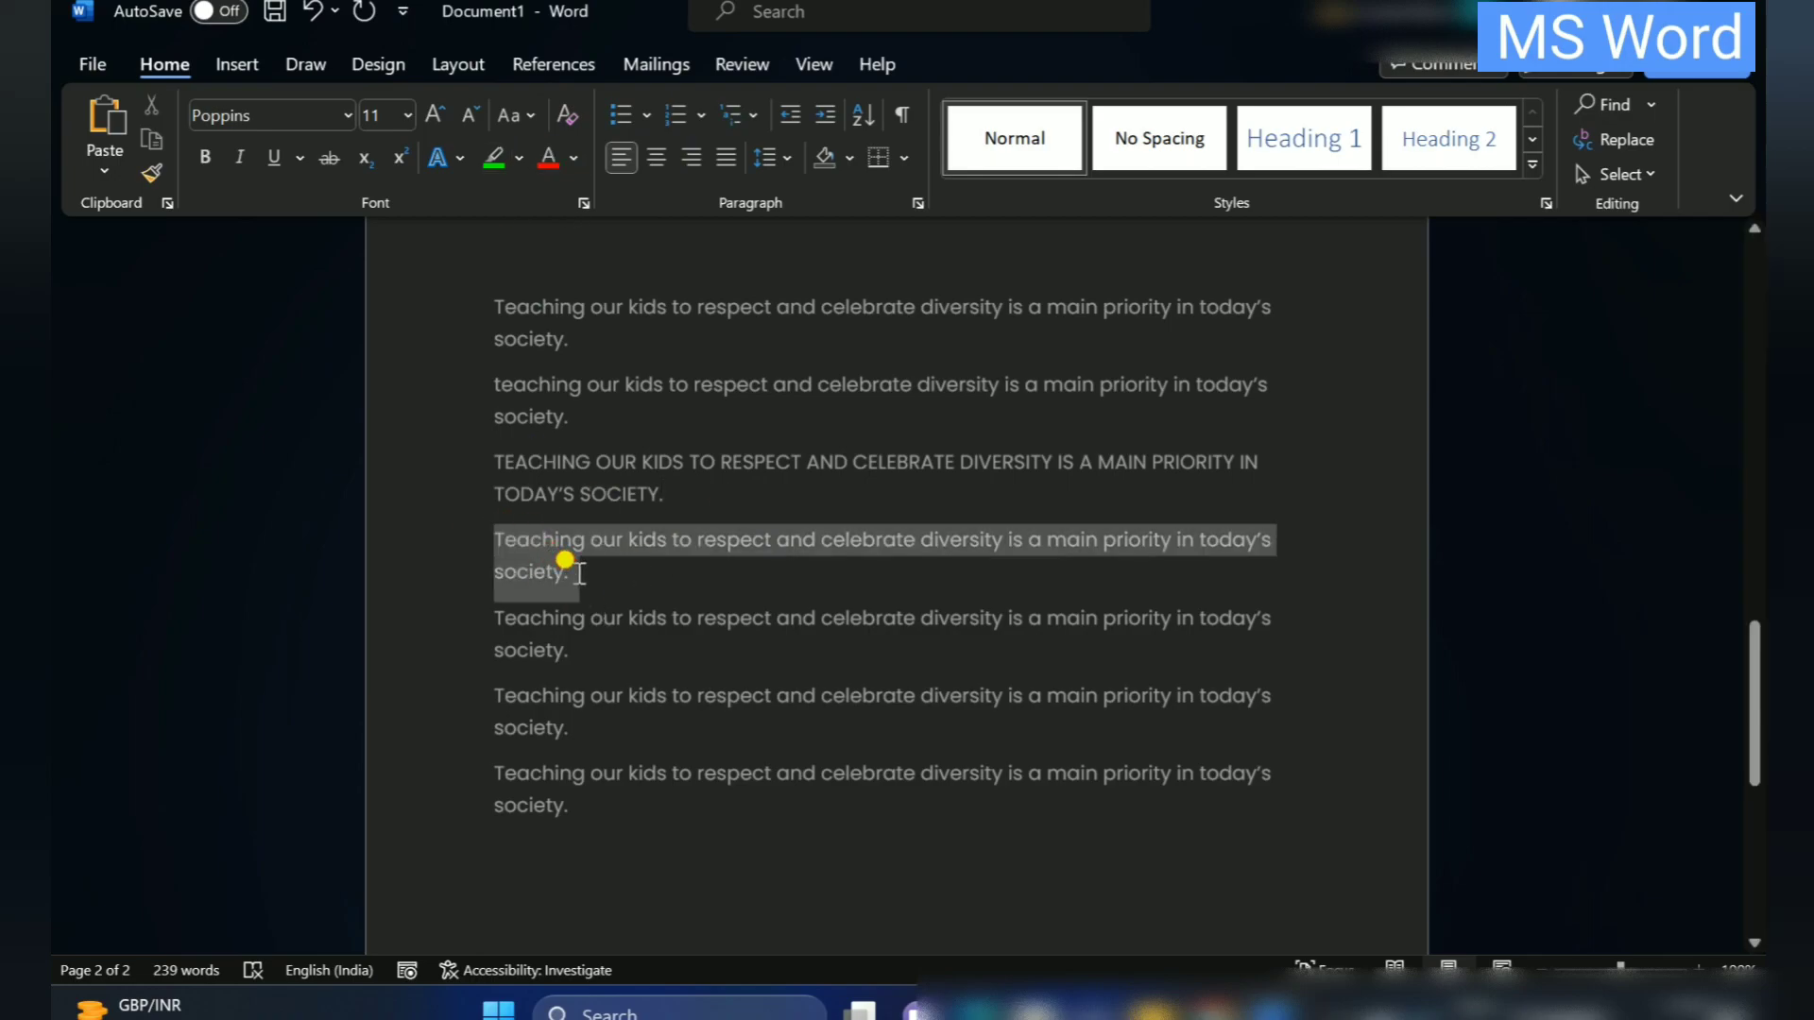
pyautogui.click(510, 117)
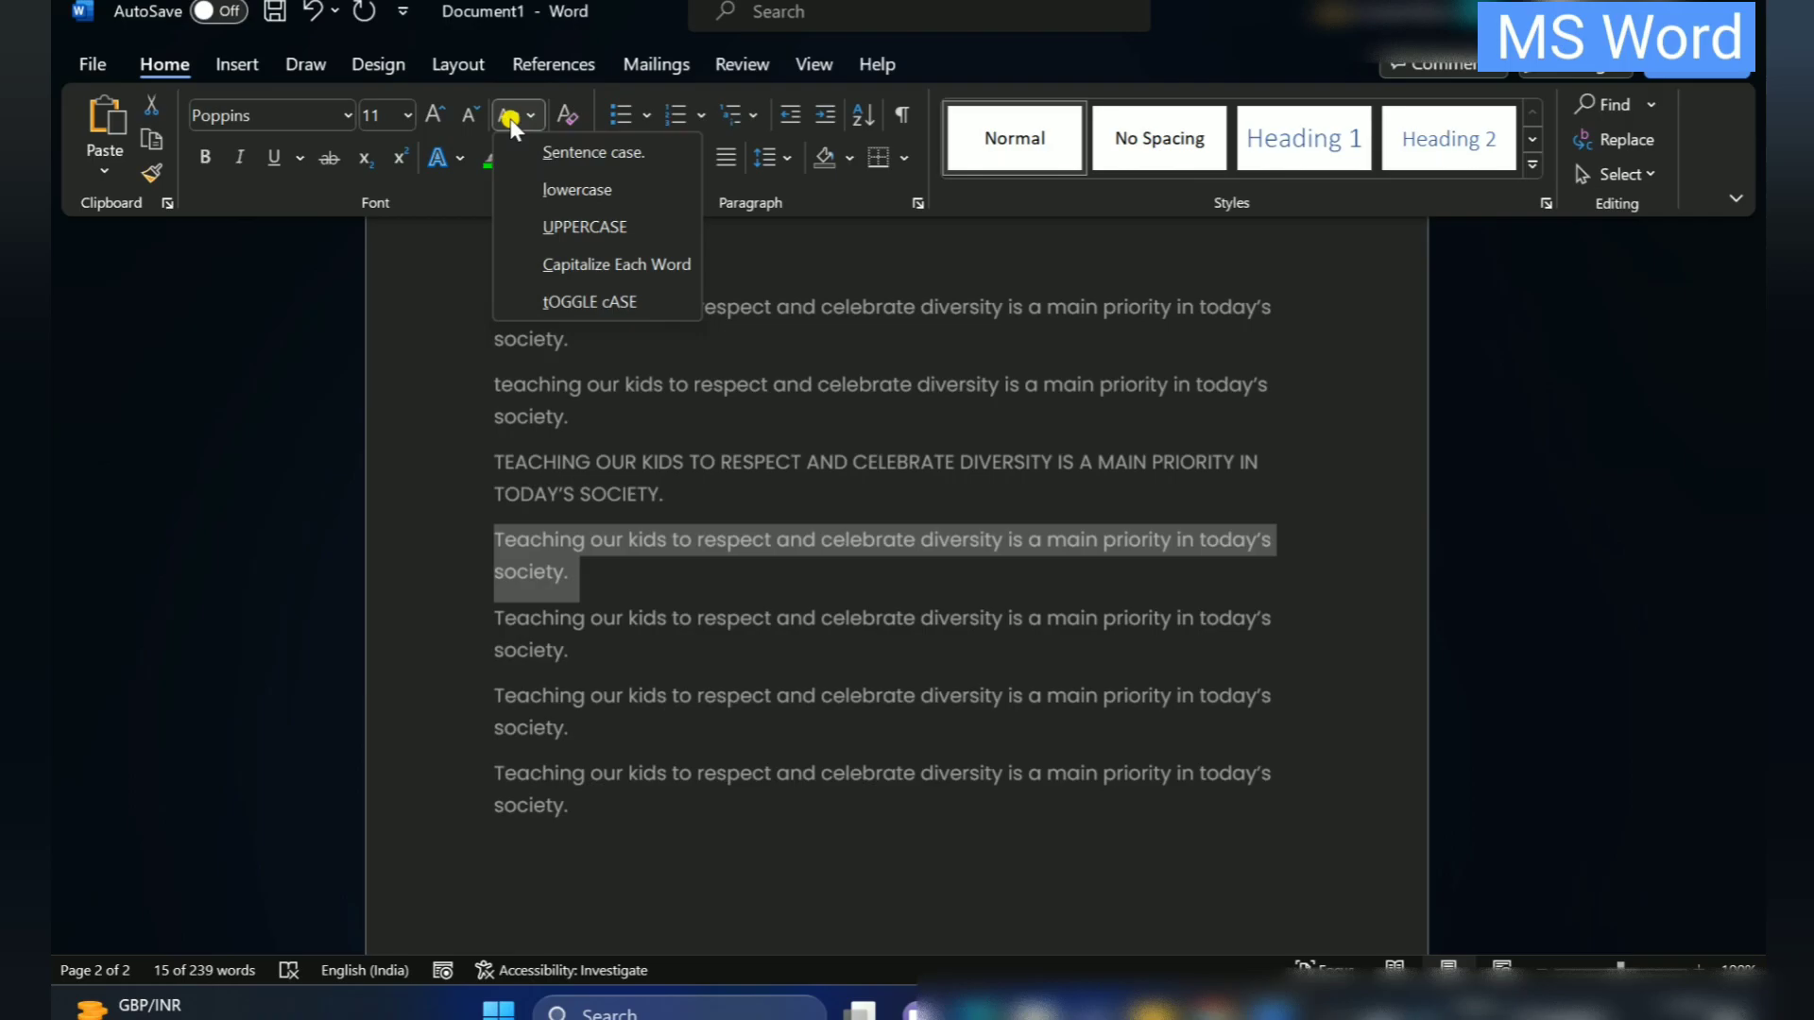
pyautogui.click(671, 270)
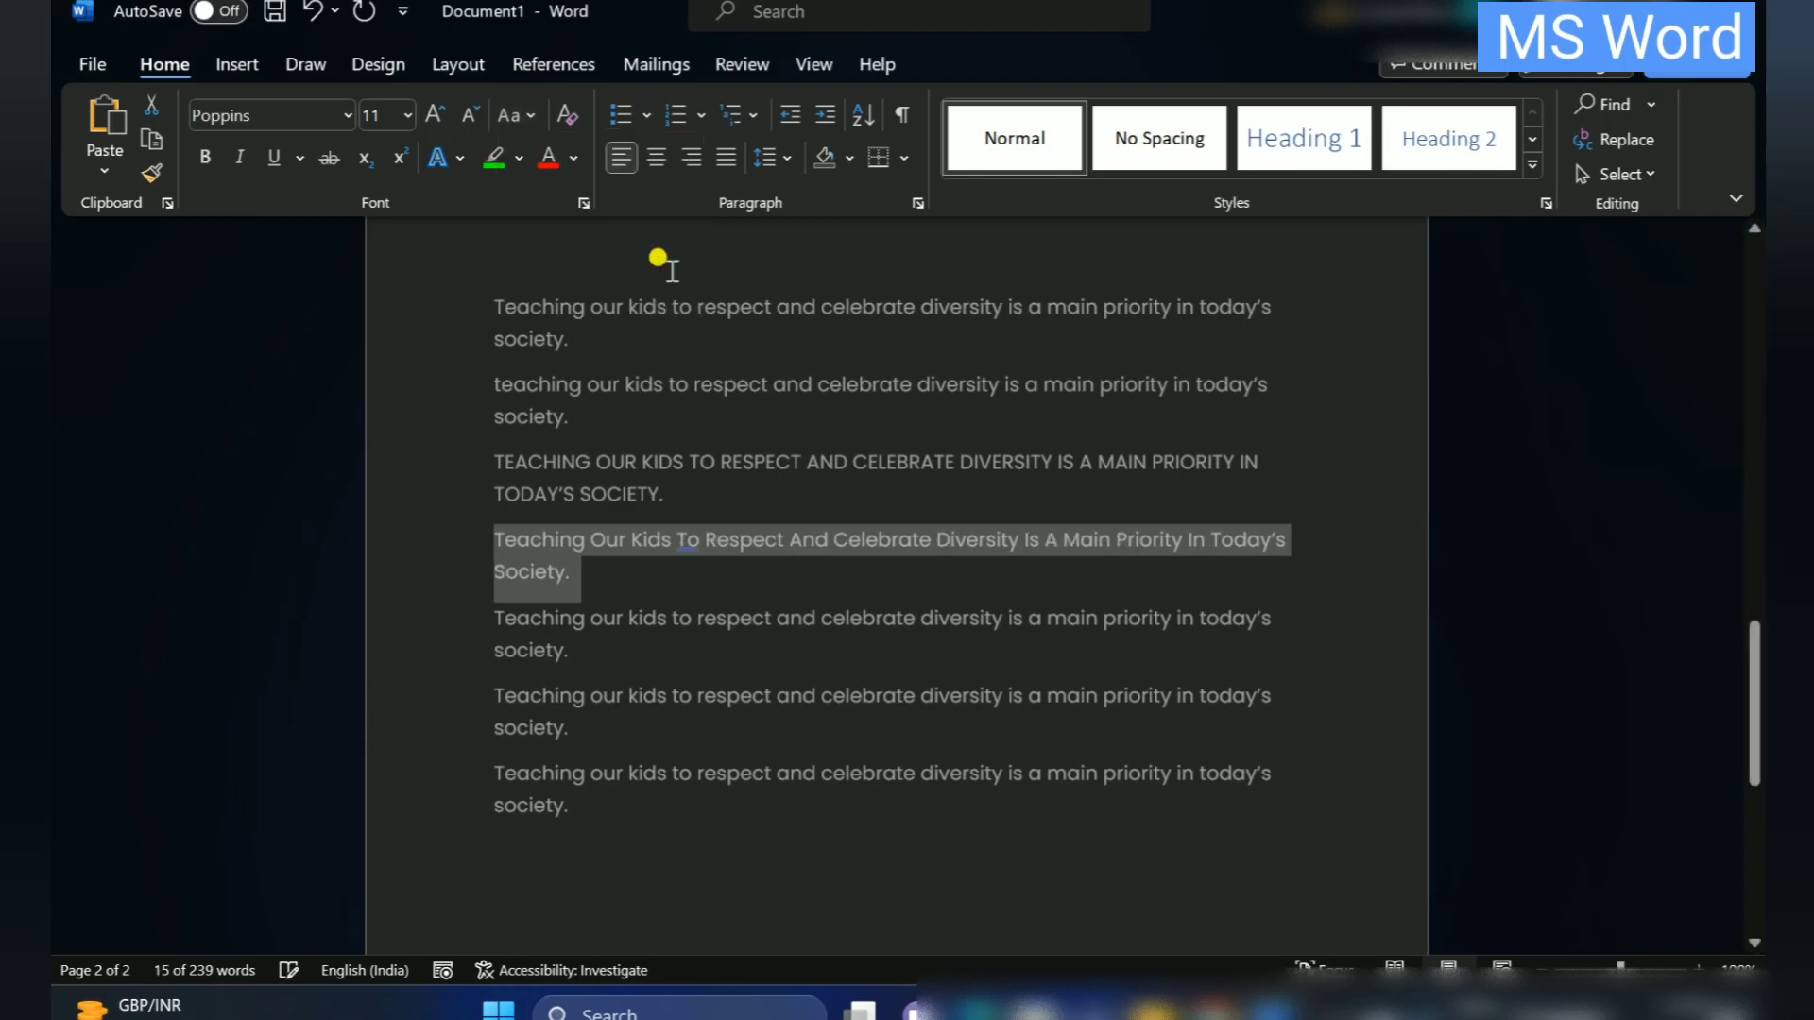
pyautogui.click(627, 587)
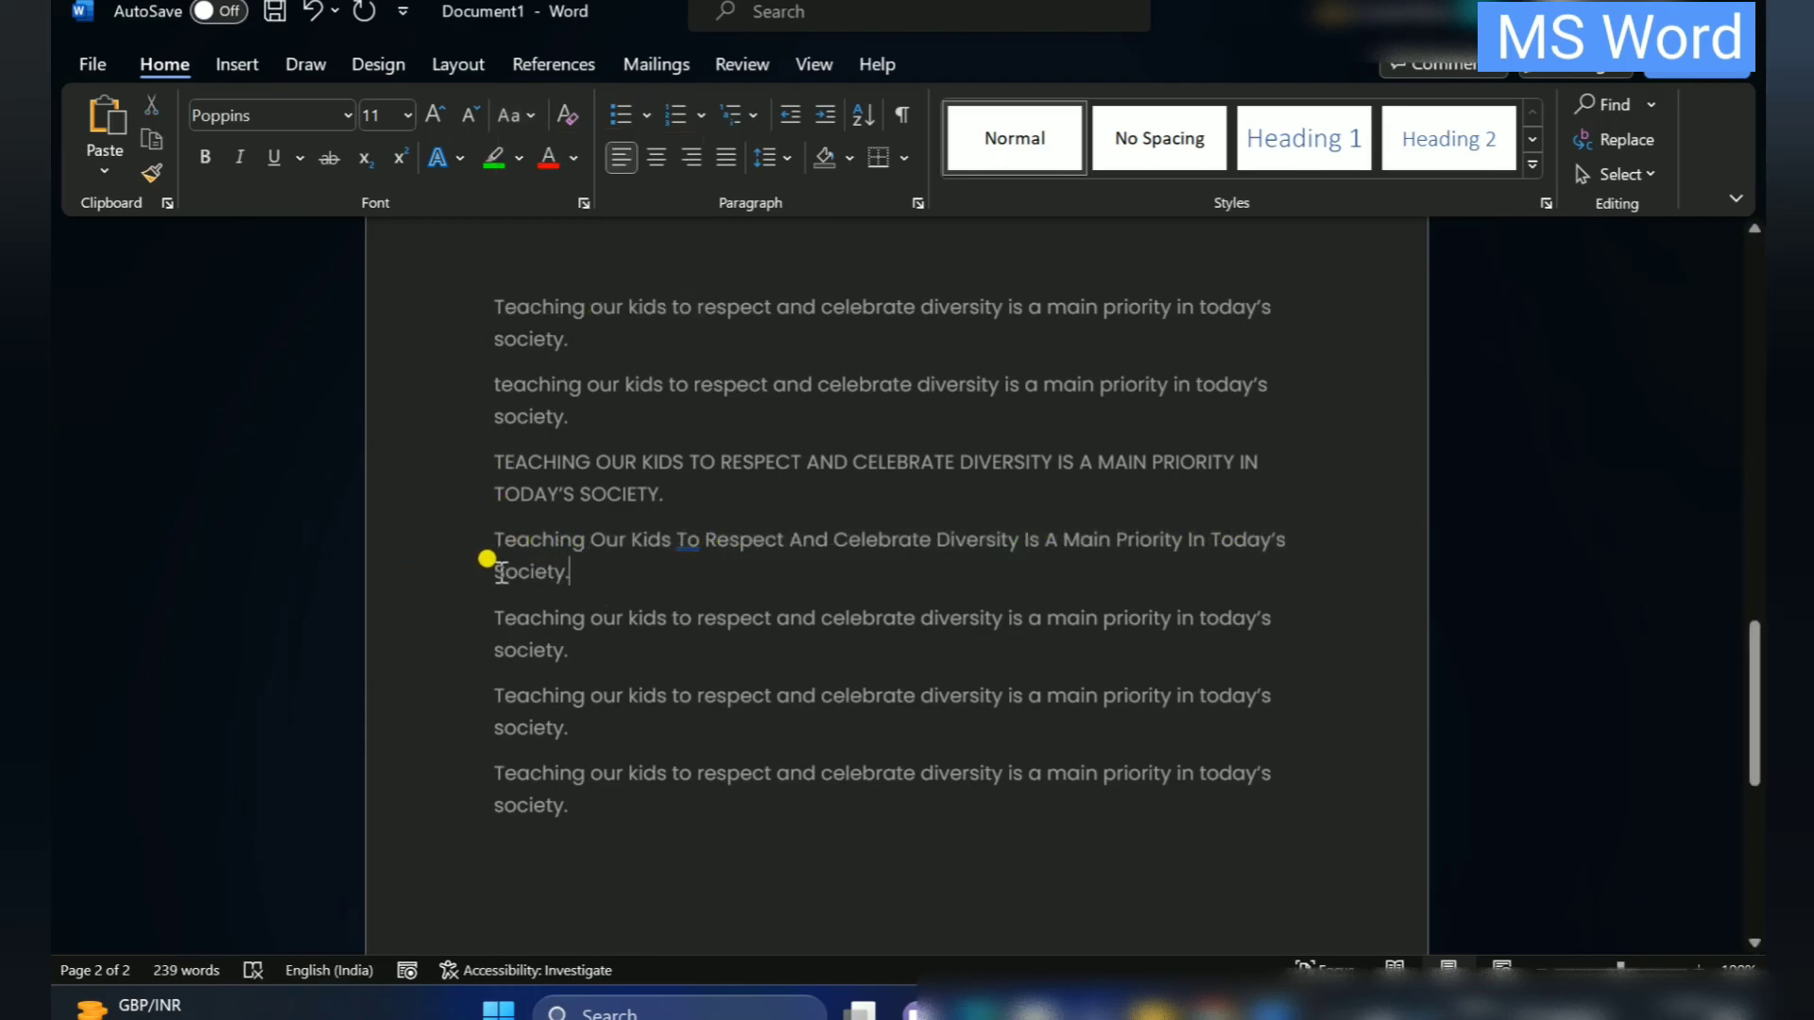
# Apply toggle case to the fifth "Teaching our kids" sentence and deselect it
pyautogui.moveTo(502, 620); pyautogui.dragTo(566, 650)
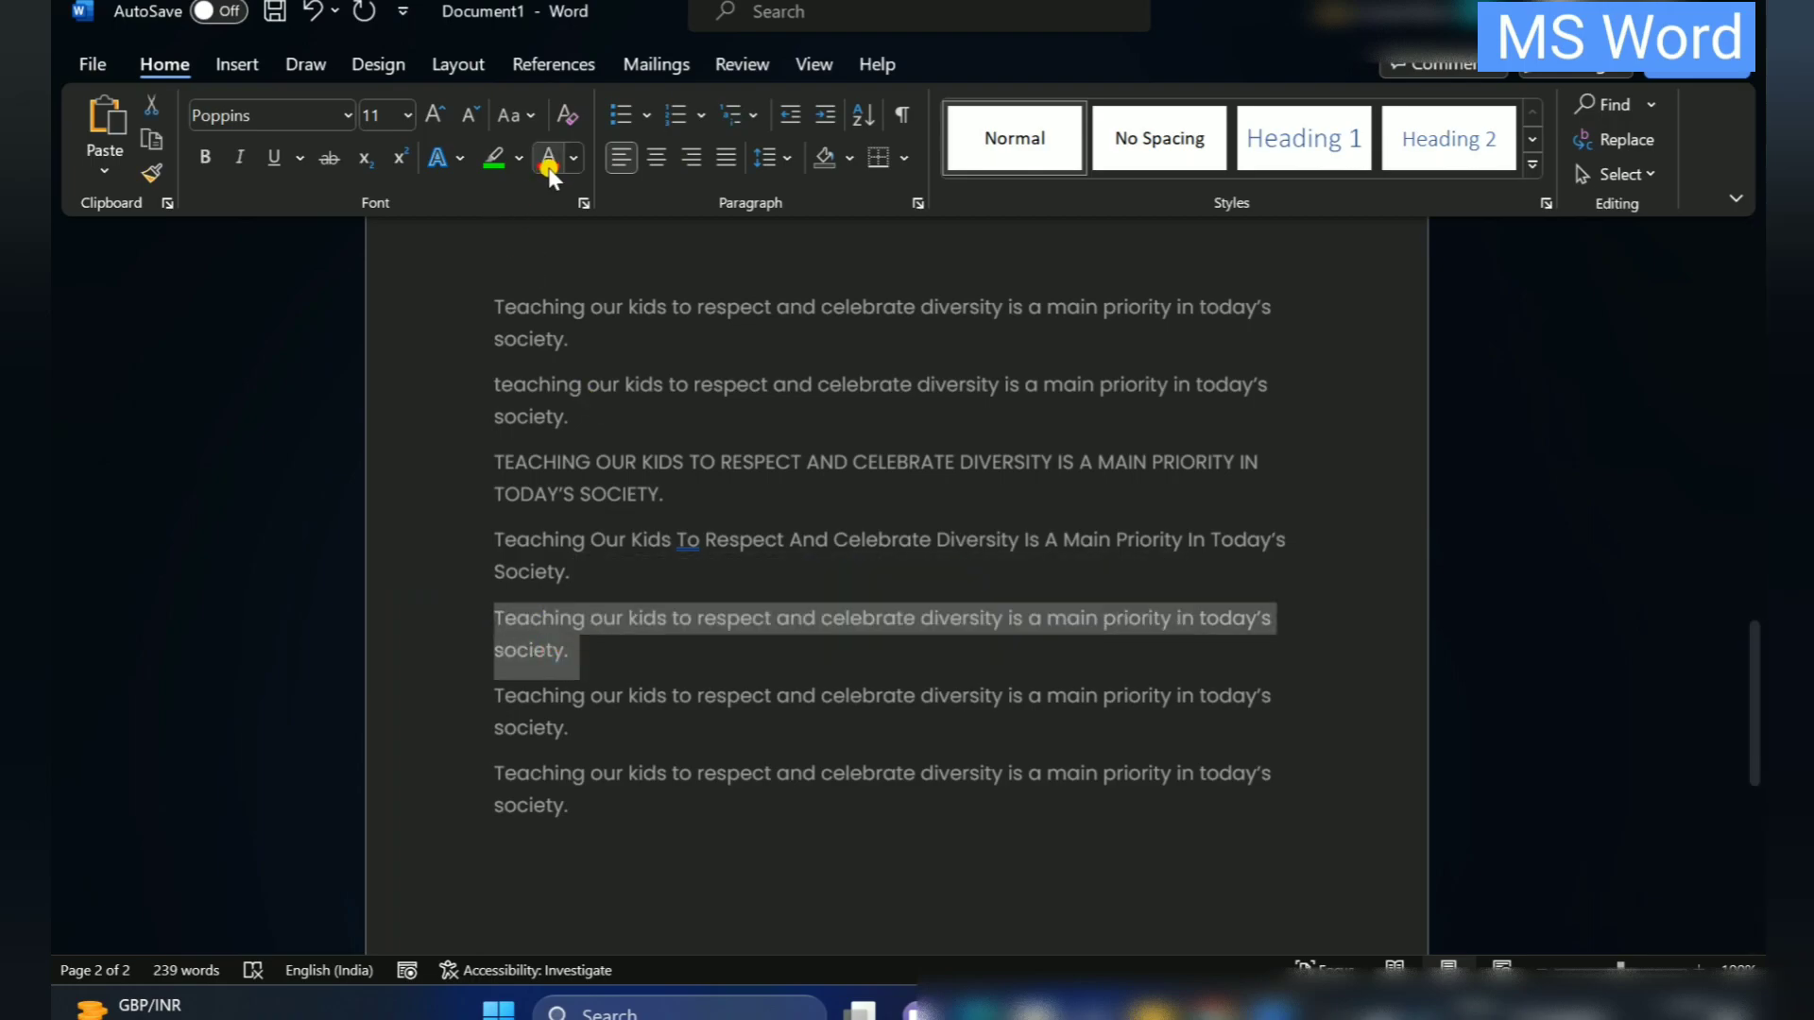
pyautogui.click(517, 116)
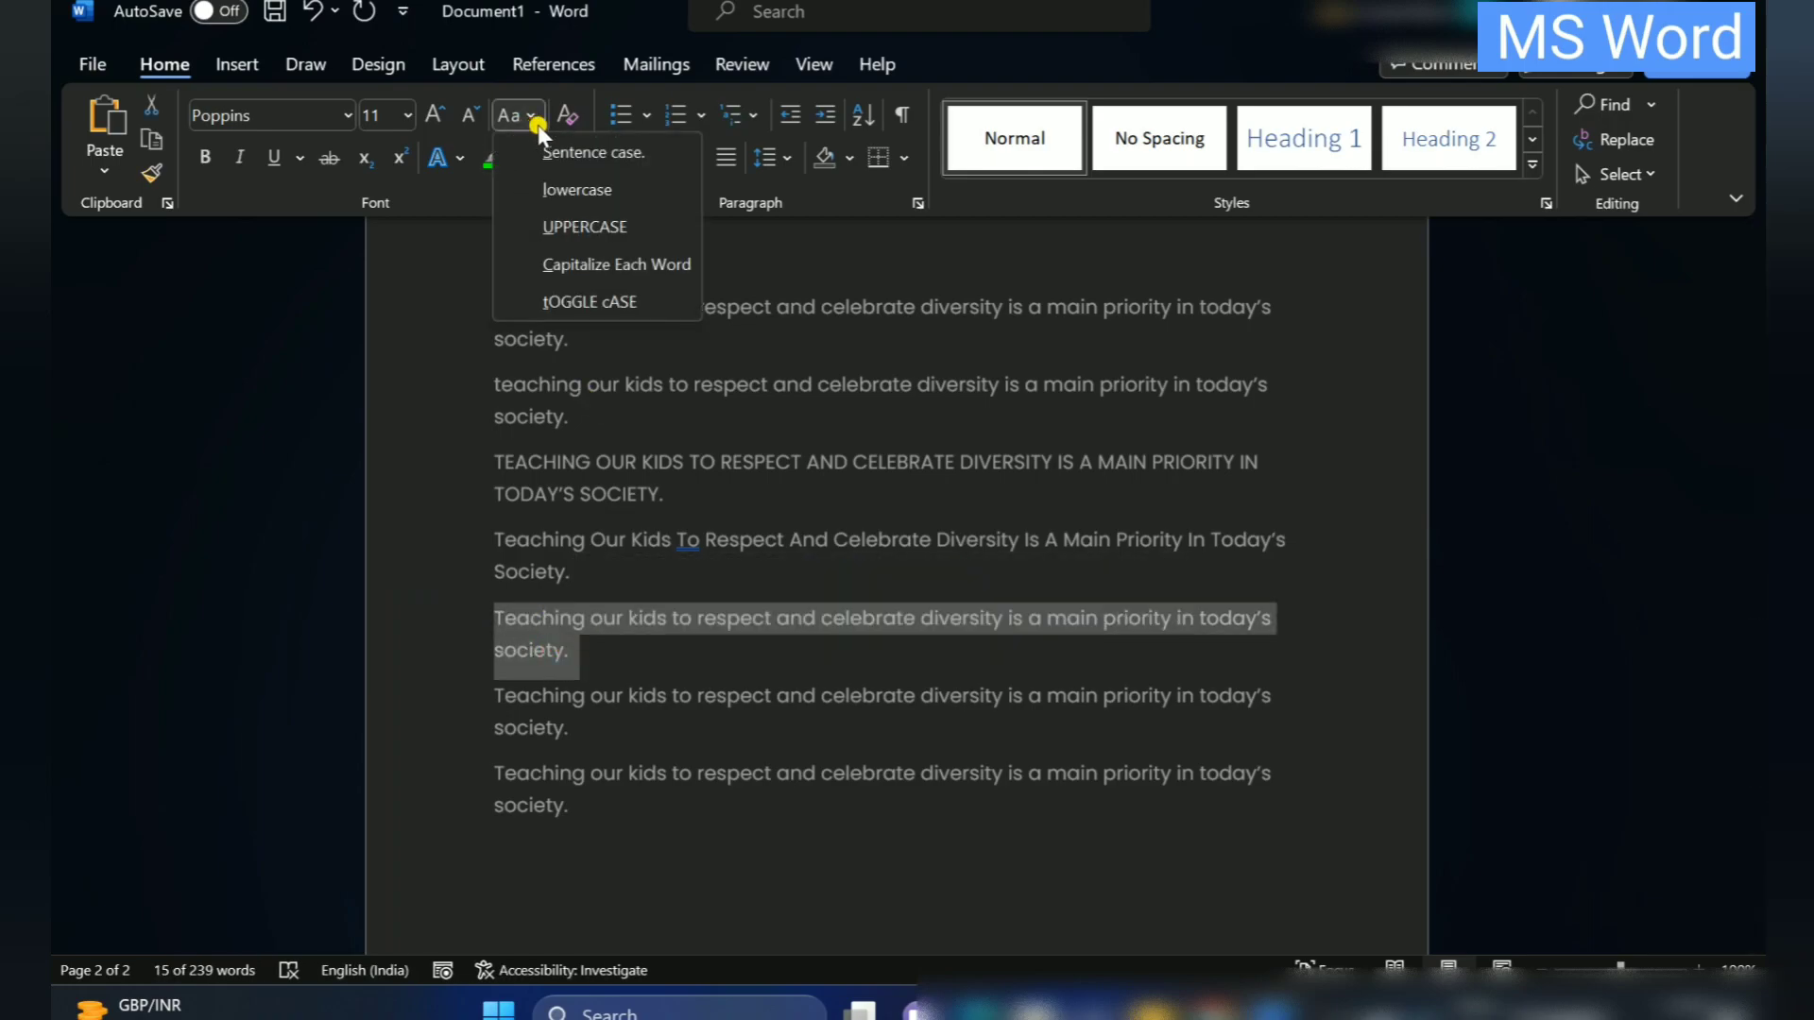
pyautogui.click(602, 304)
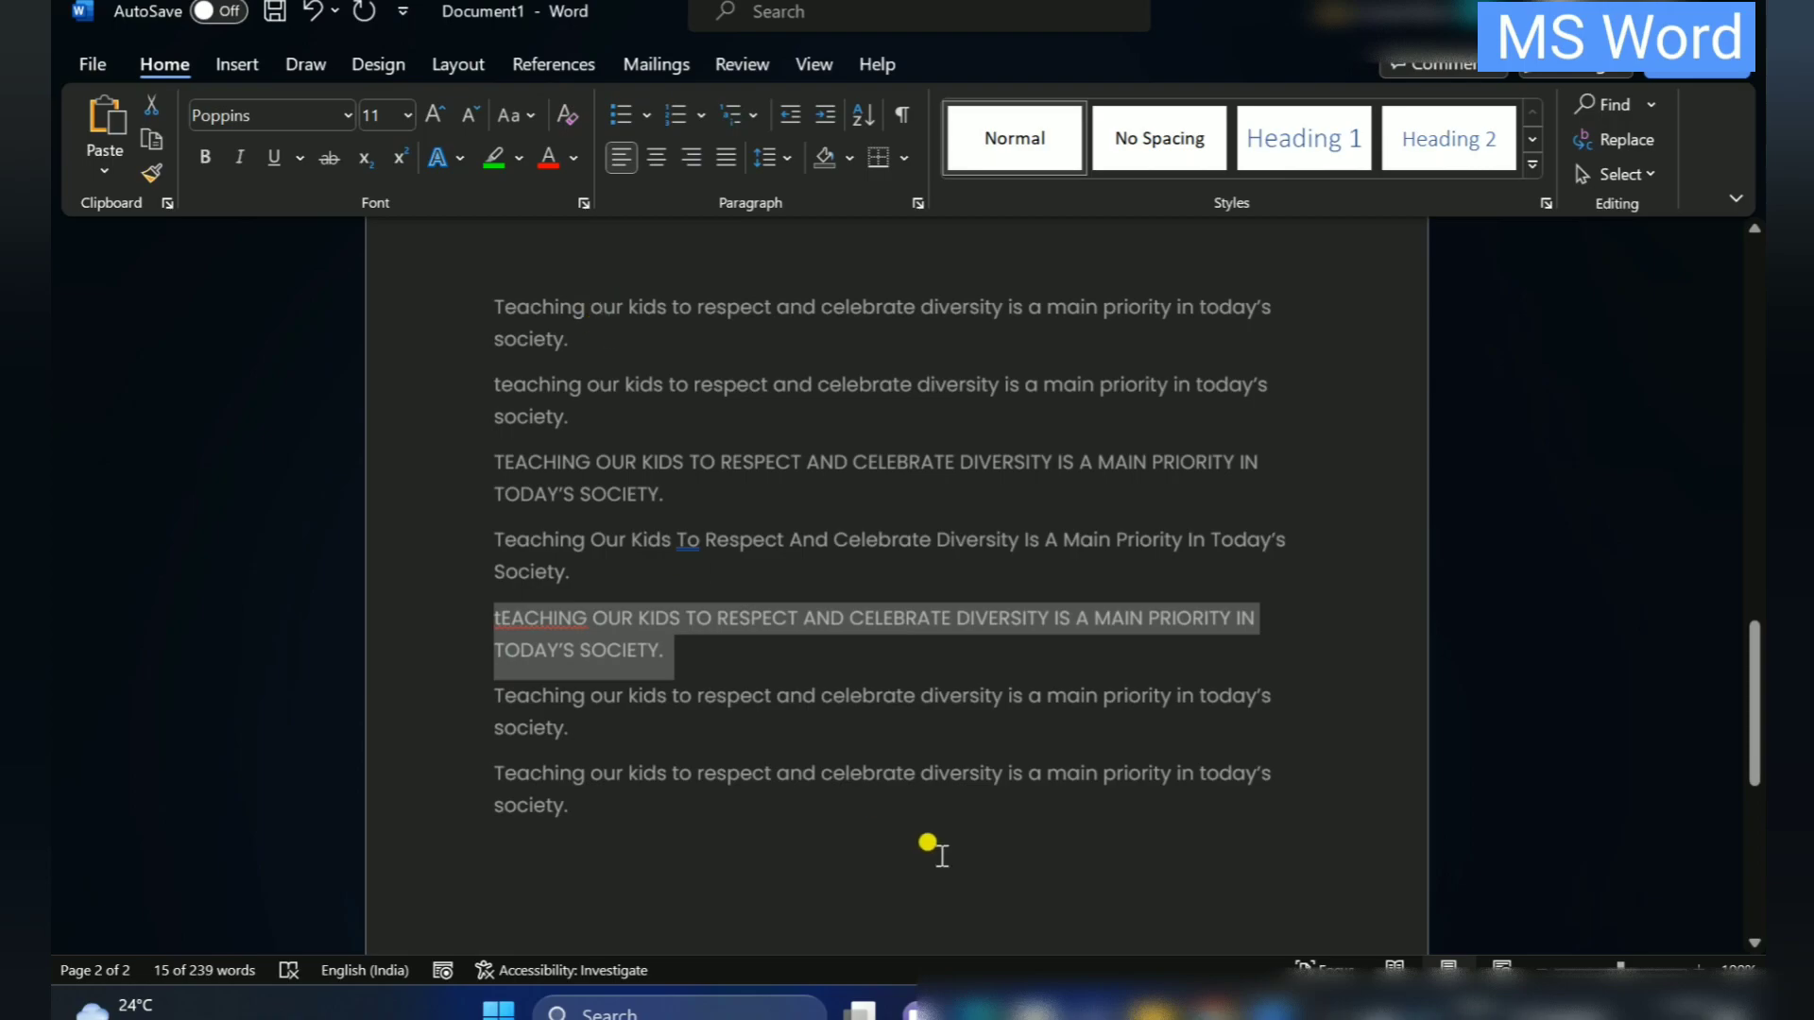
pyautogui.click(762, 694)
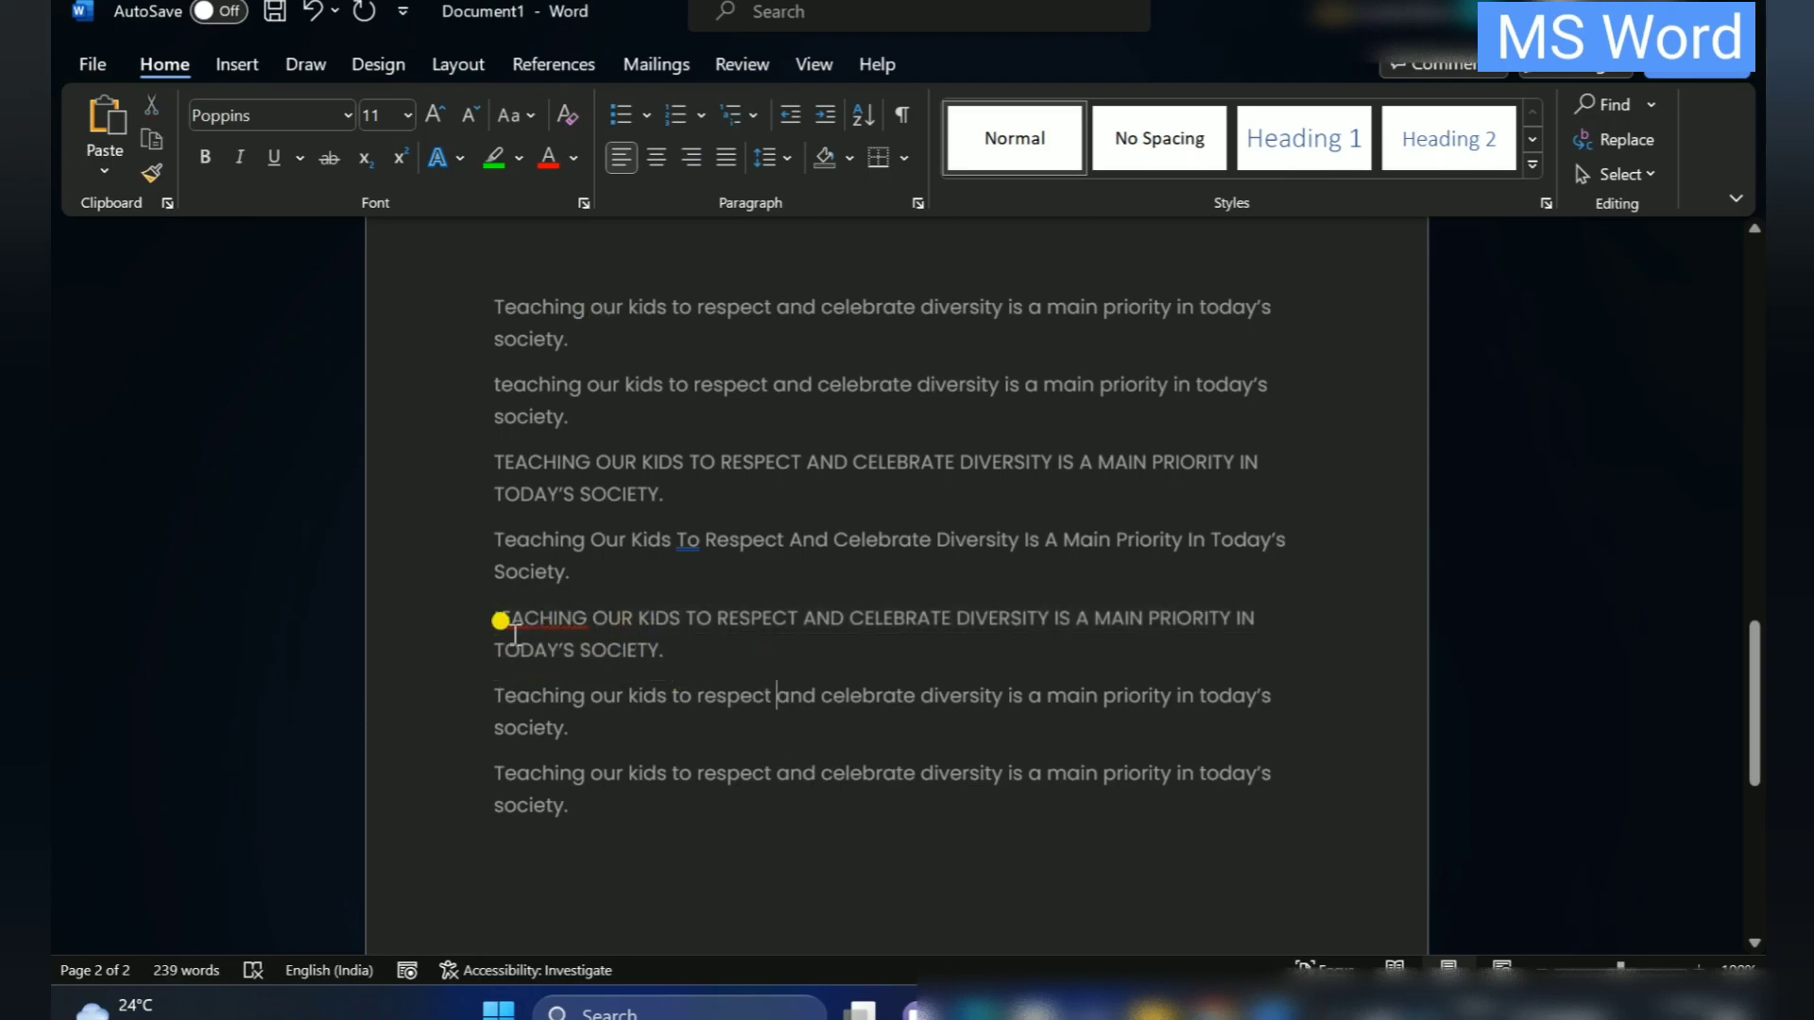
# Apply toggle case twice more to the fifth sentence and deselect it
pyautogui.moveTo(478, 604); pyautogui.dragTo(756, 643)
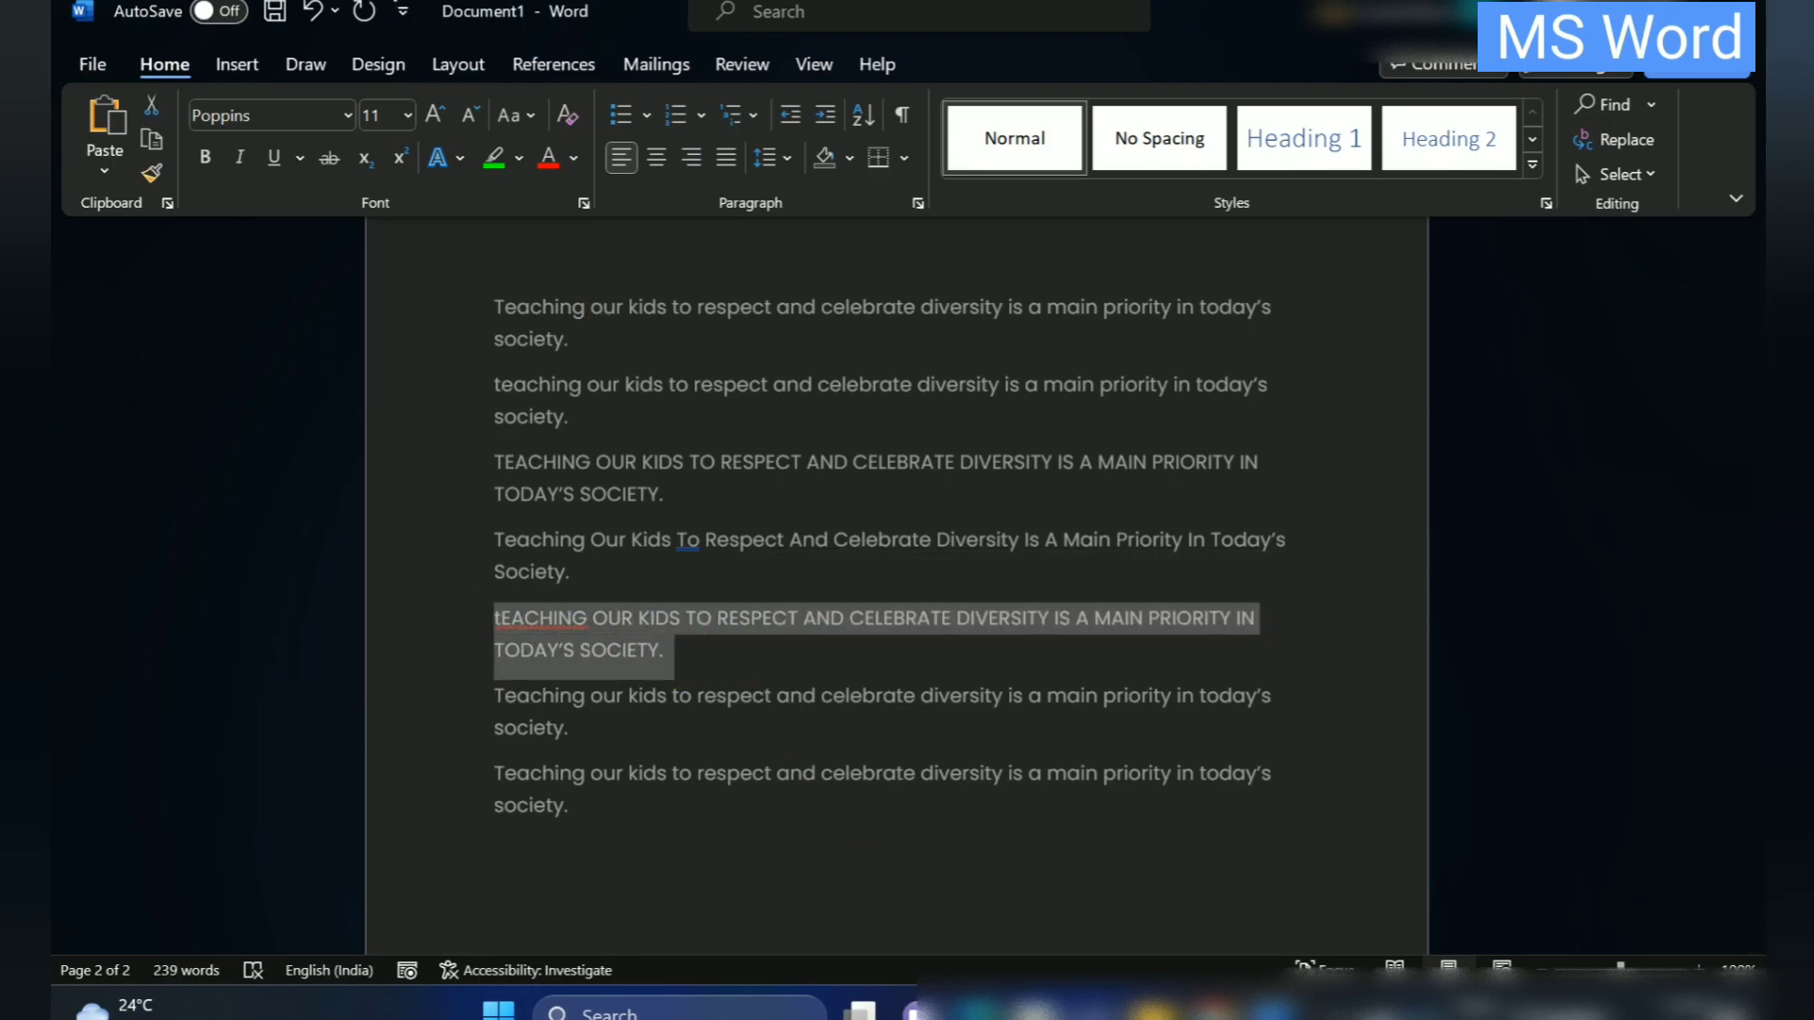
pyautogui.click(521, 117)
pyautogui.click(582, 284)
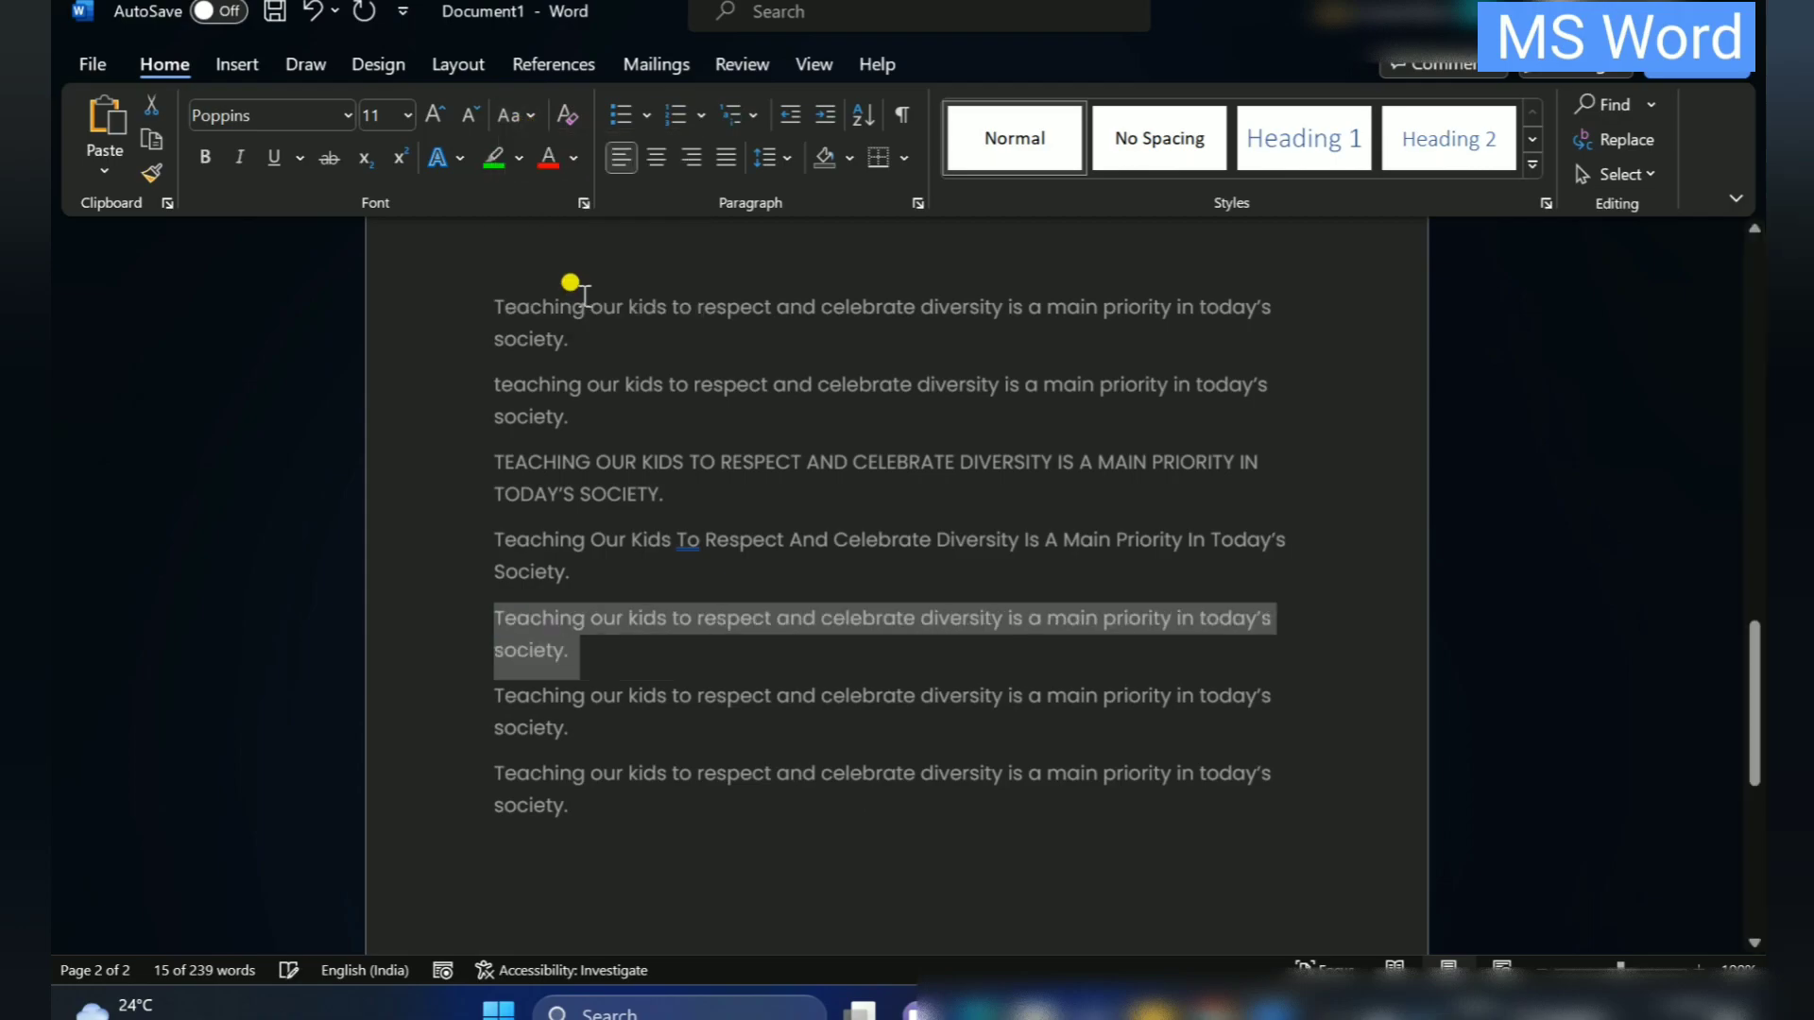
pyautogui.click(519, 117)
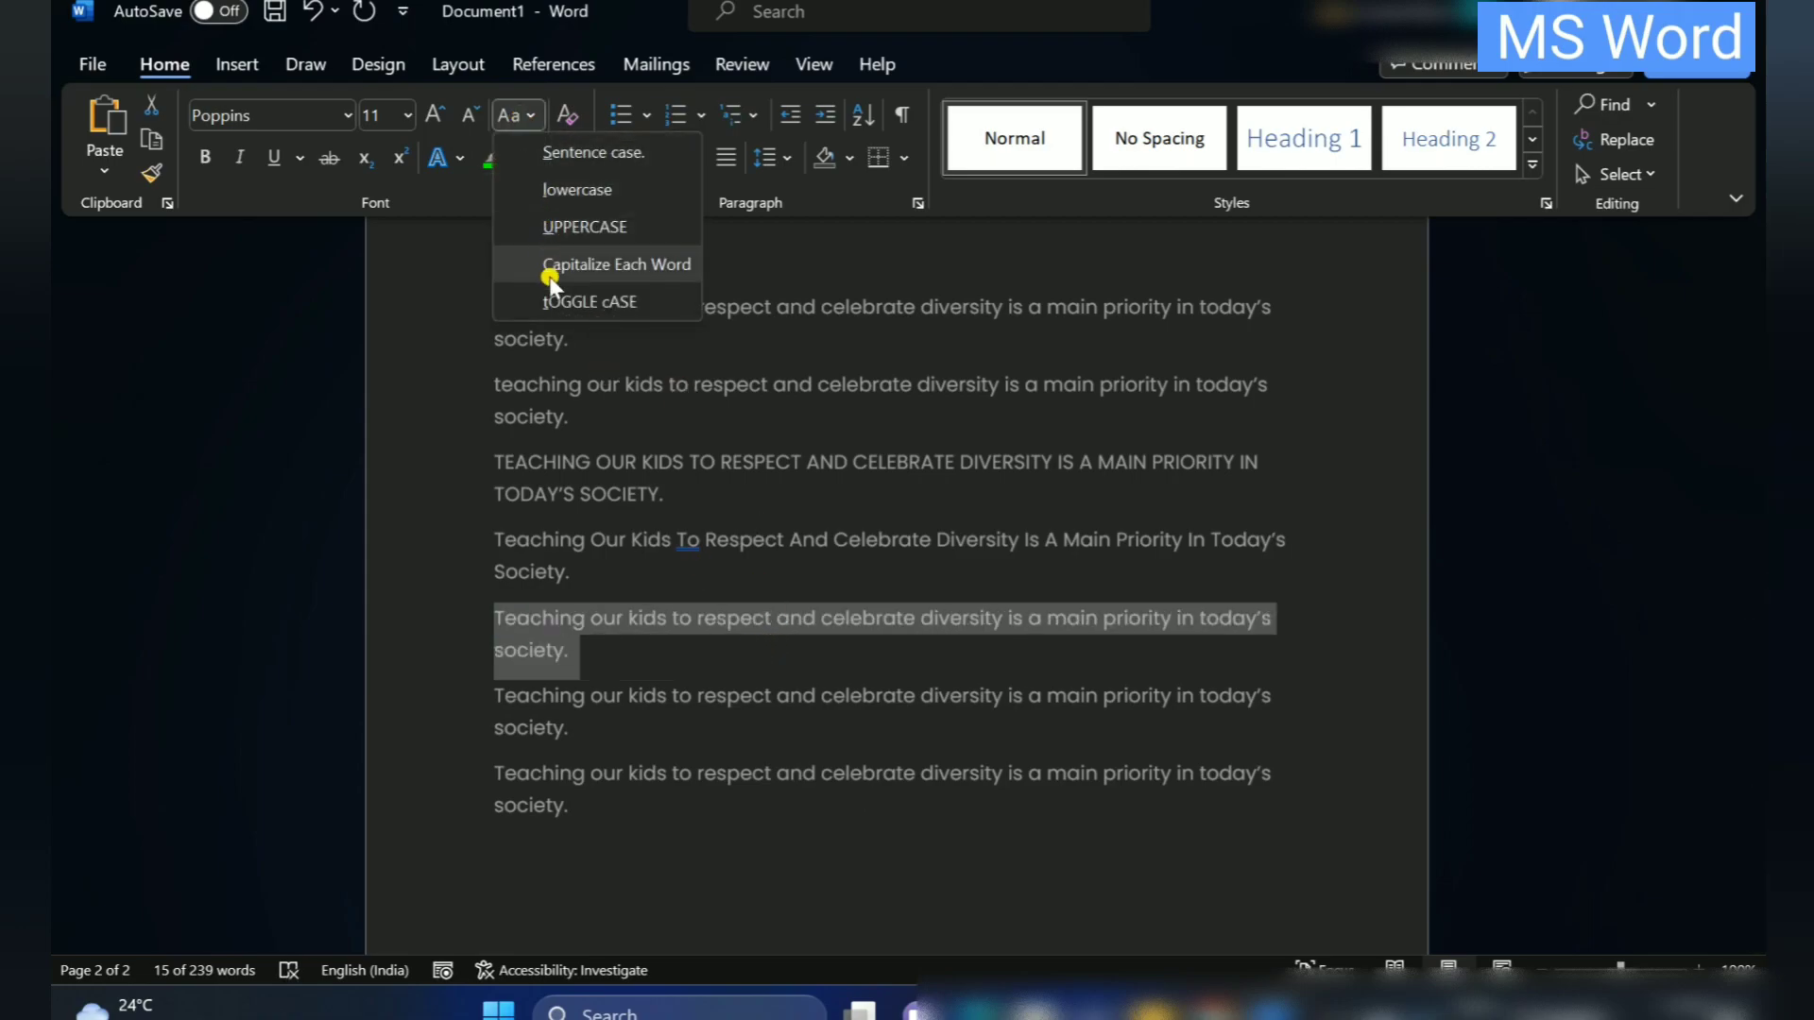
pyautogui.click(557, 290)
pyautogui.click(729, 648)
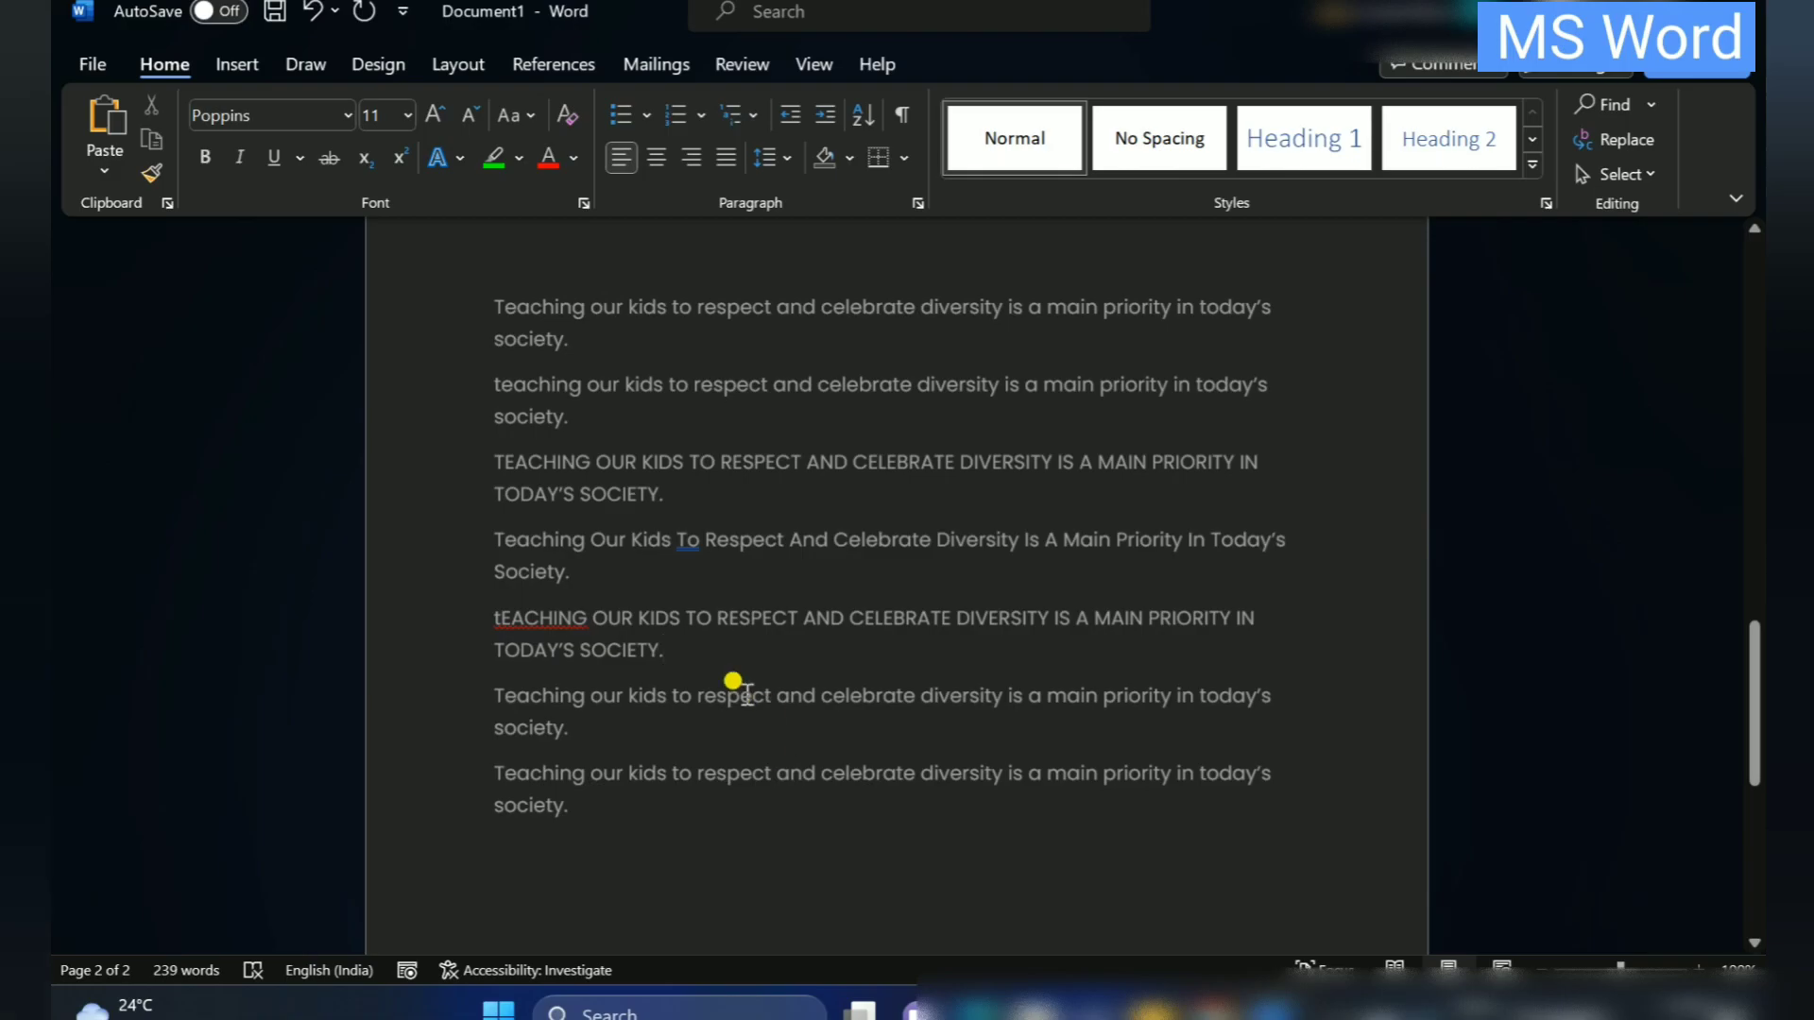
# Clear all formatting from the large red text "However, some may struggle to teach this" on page 1 and deselect it
pyautogui.scroll(1, 746, 694)
pyautogui.scroll(15, 733, 677)
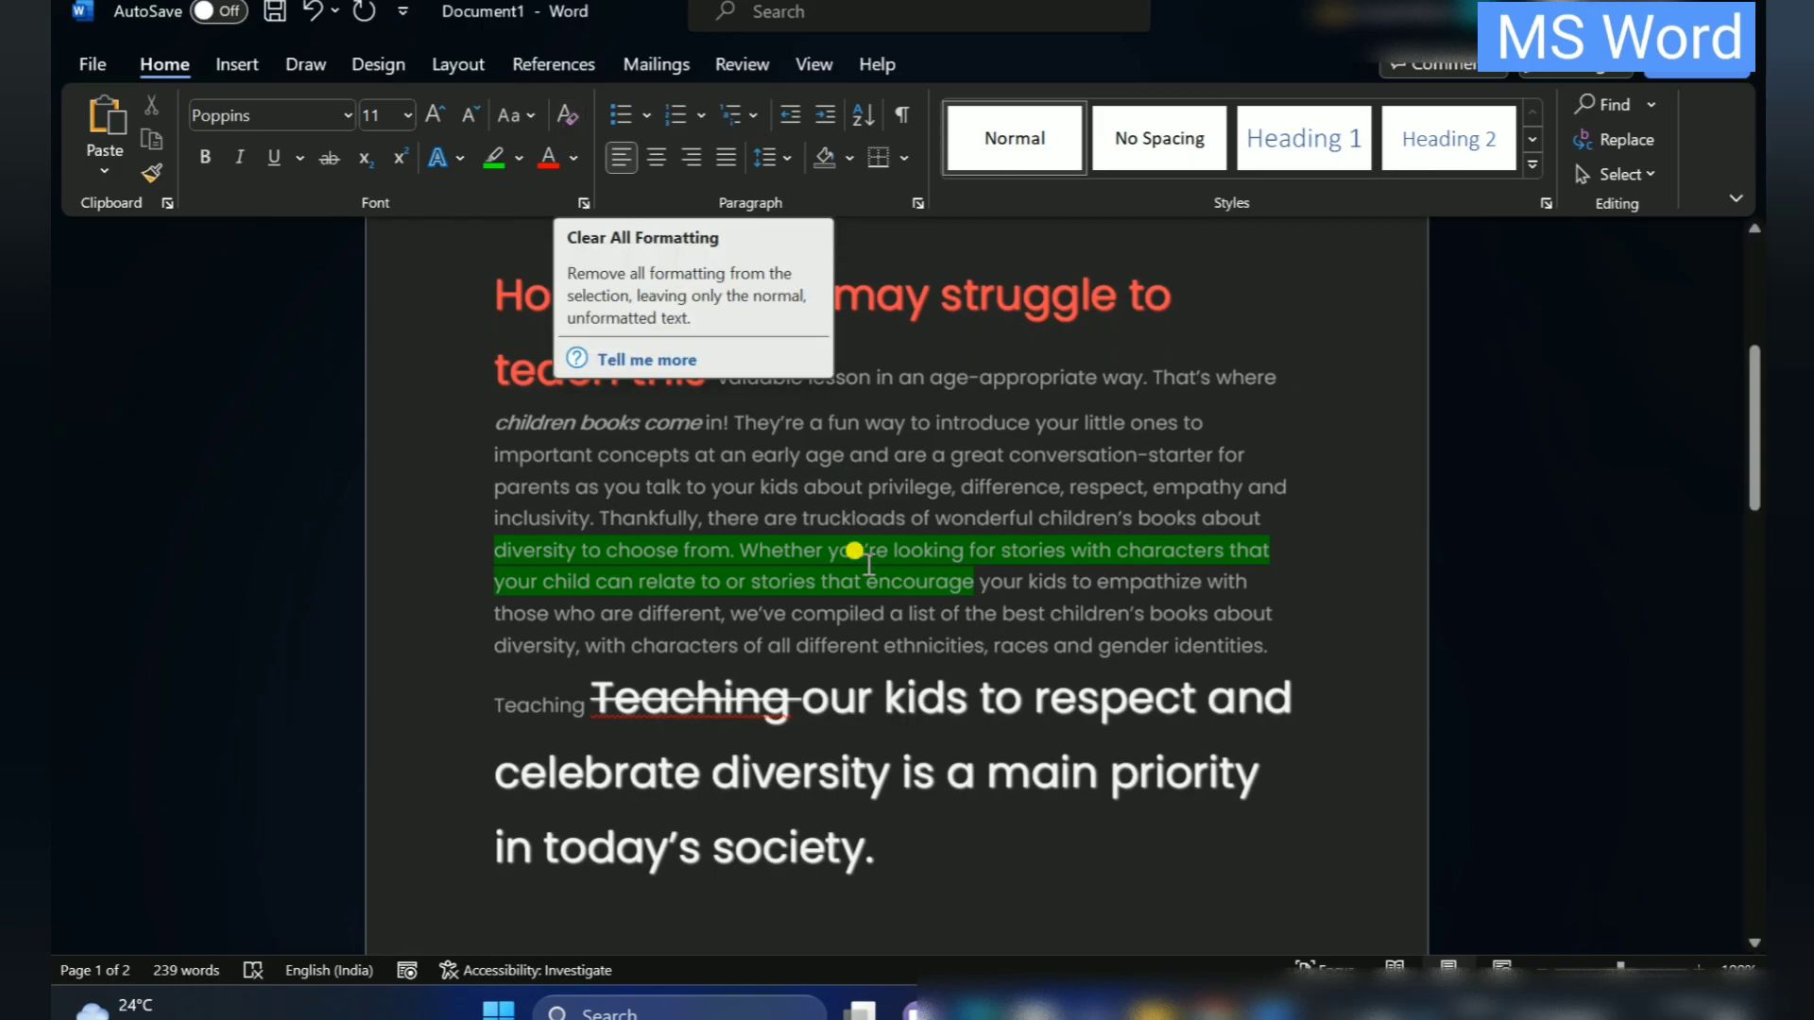
pyautogui.scroll(5, 846, 548)
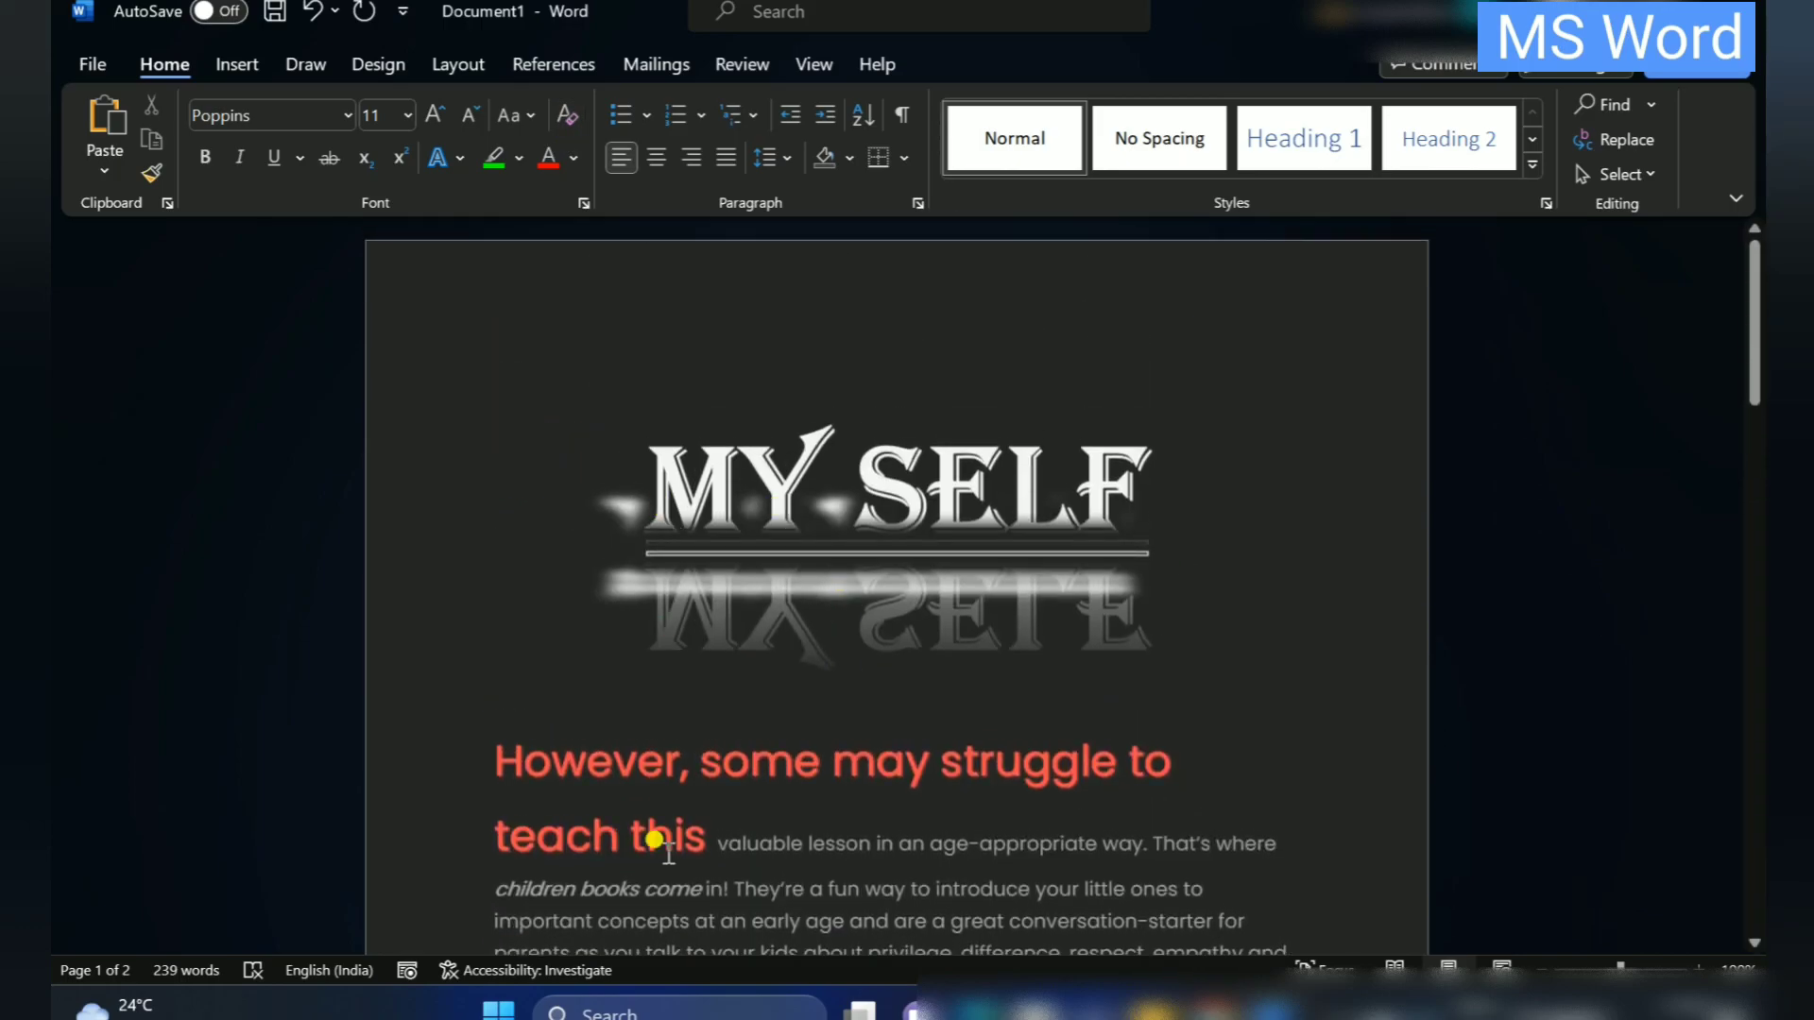
pyautogui.scroll(-4, 660, 623)
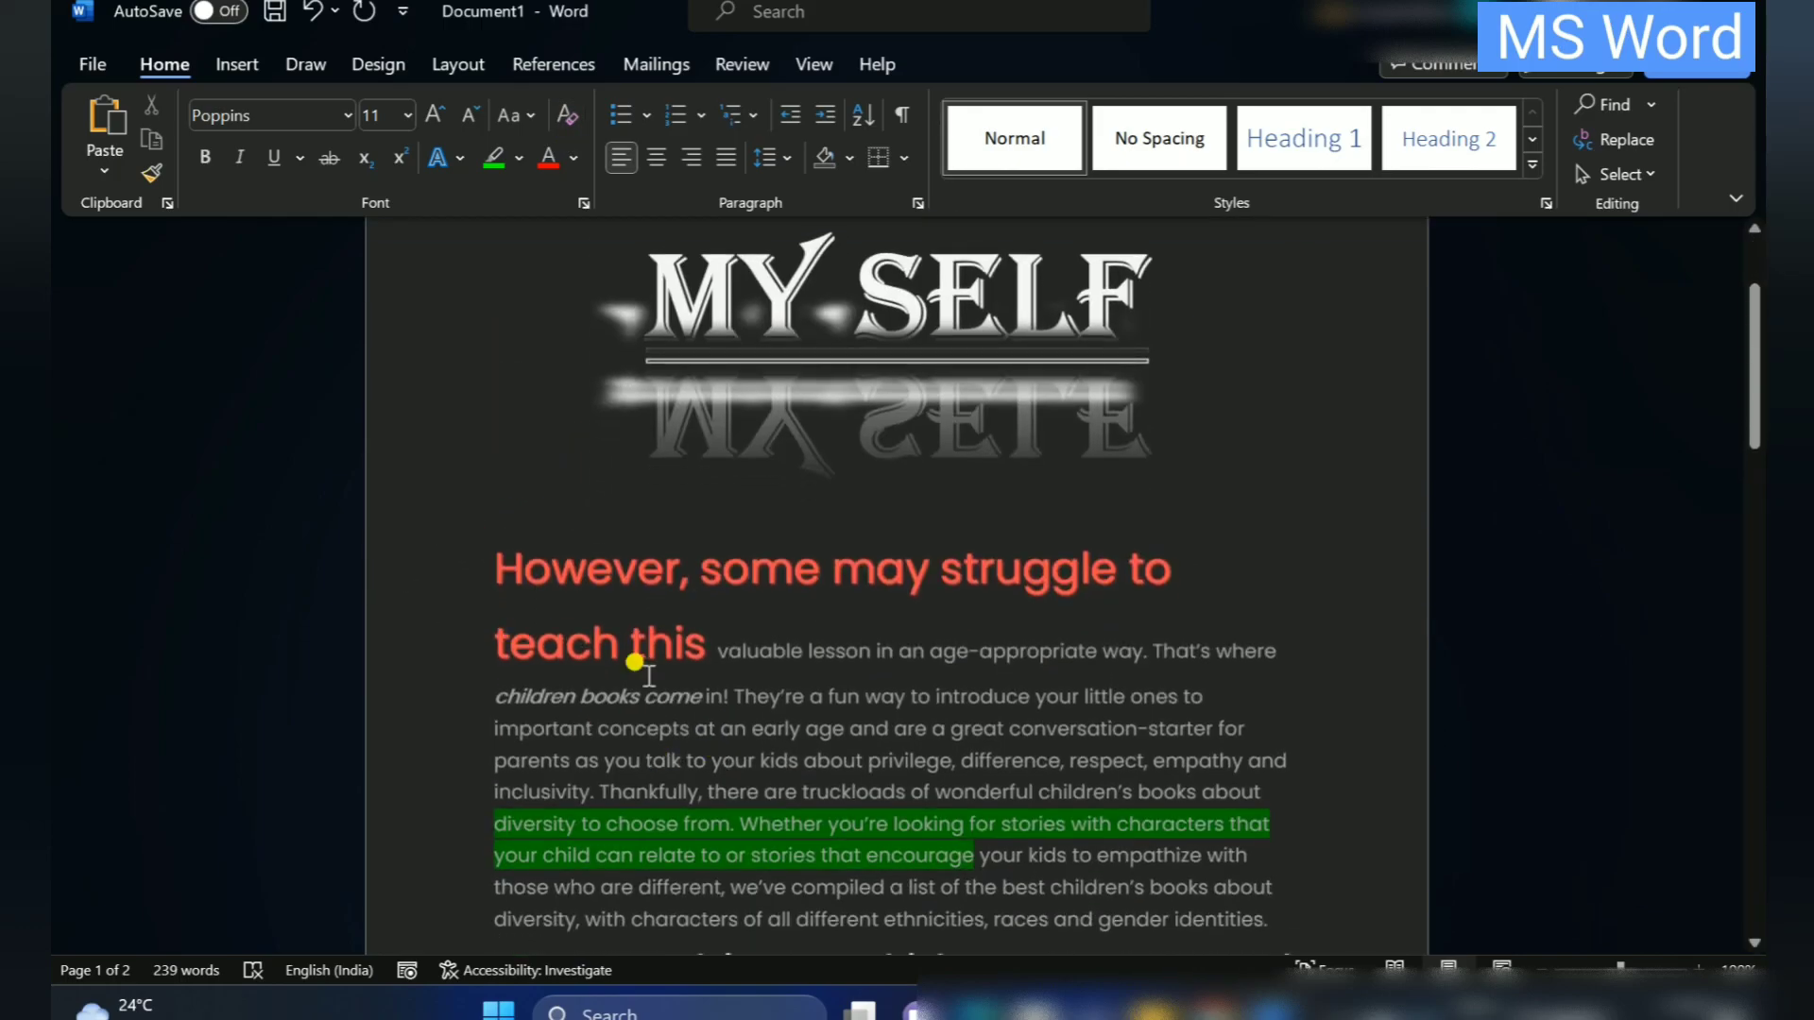
pyautogui.click(495, 569)
pyautogui.moveTo(495, 569); pyautogui.dragTo(721, 636)
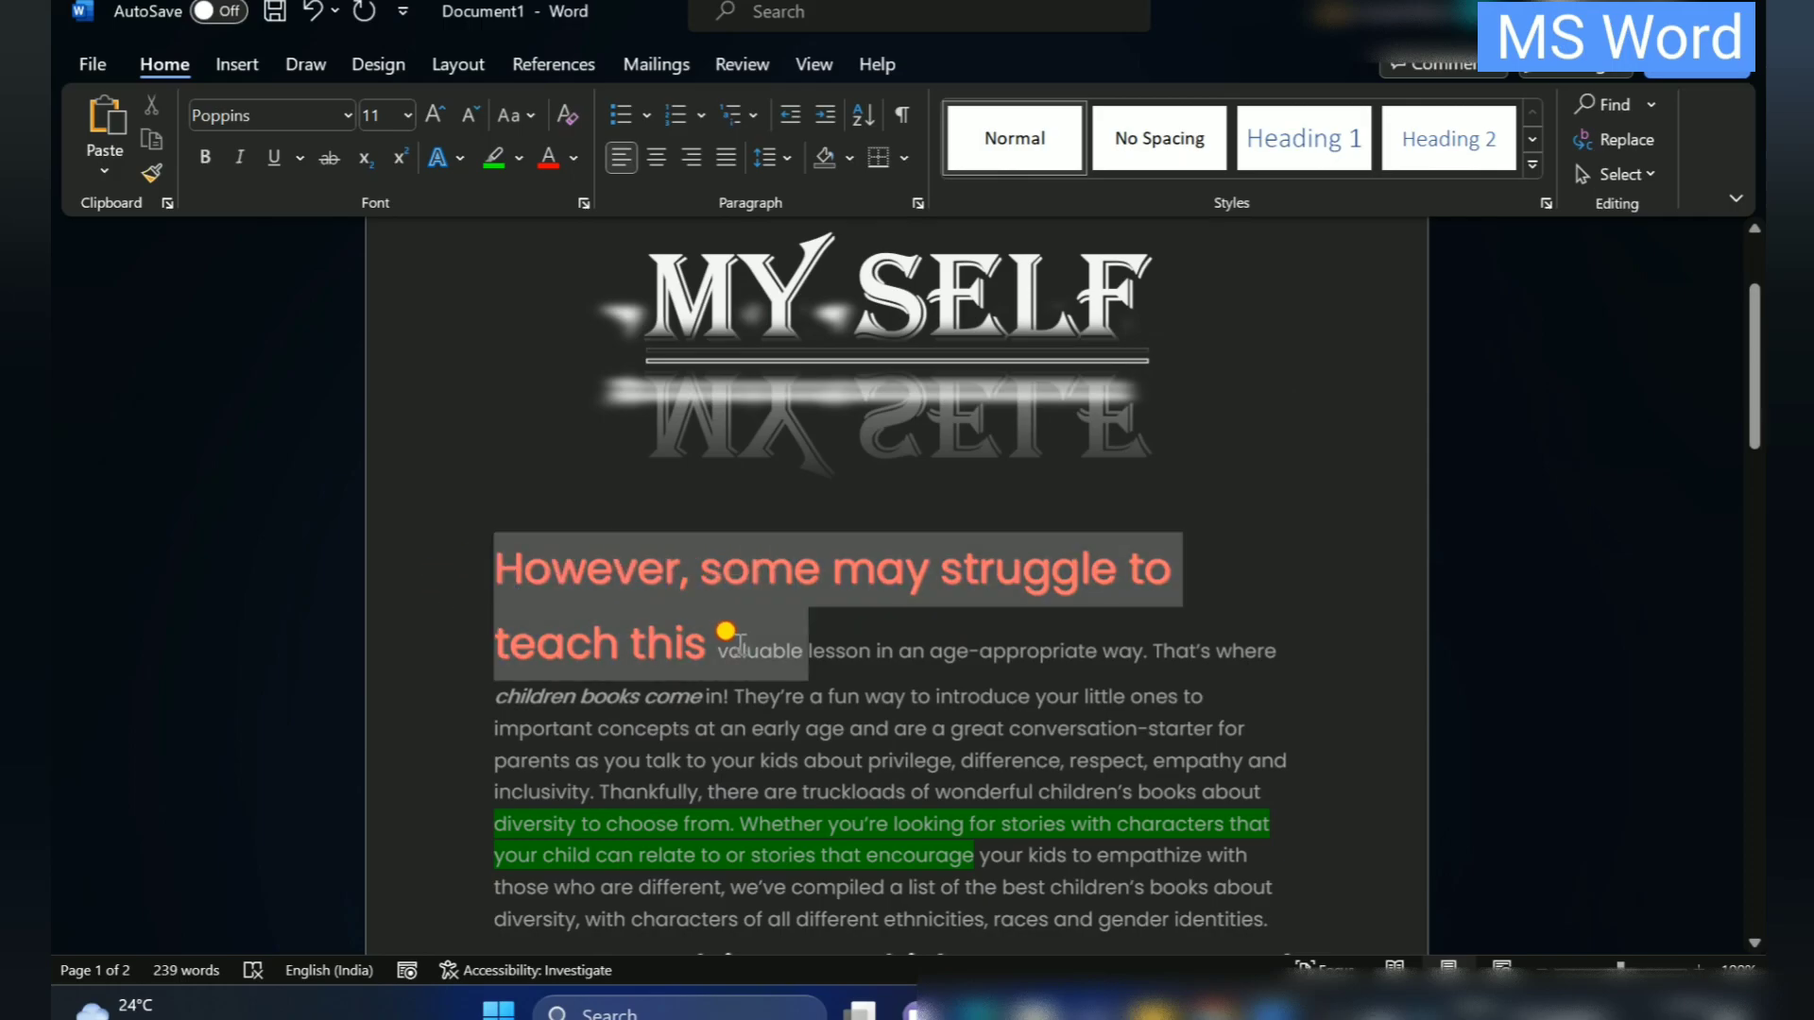
pyautogui.click(567, 114)
pyautogui.click(767, 650)
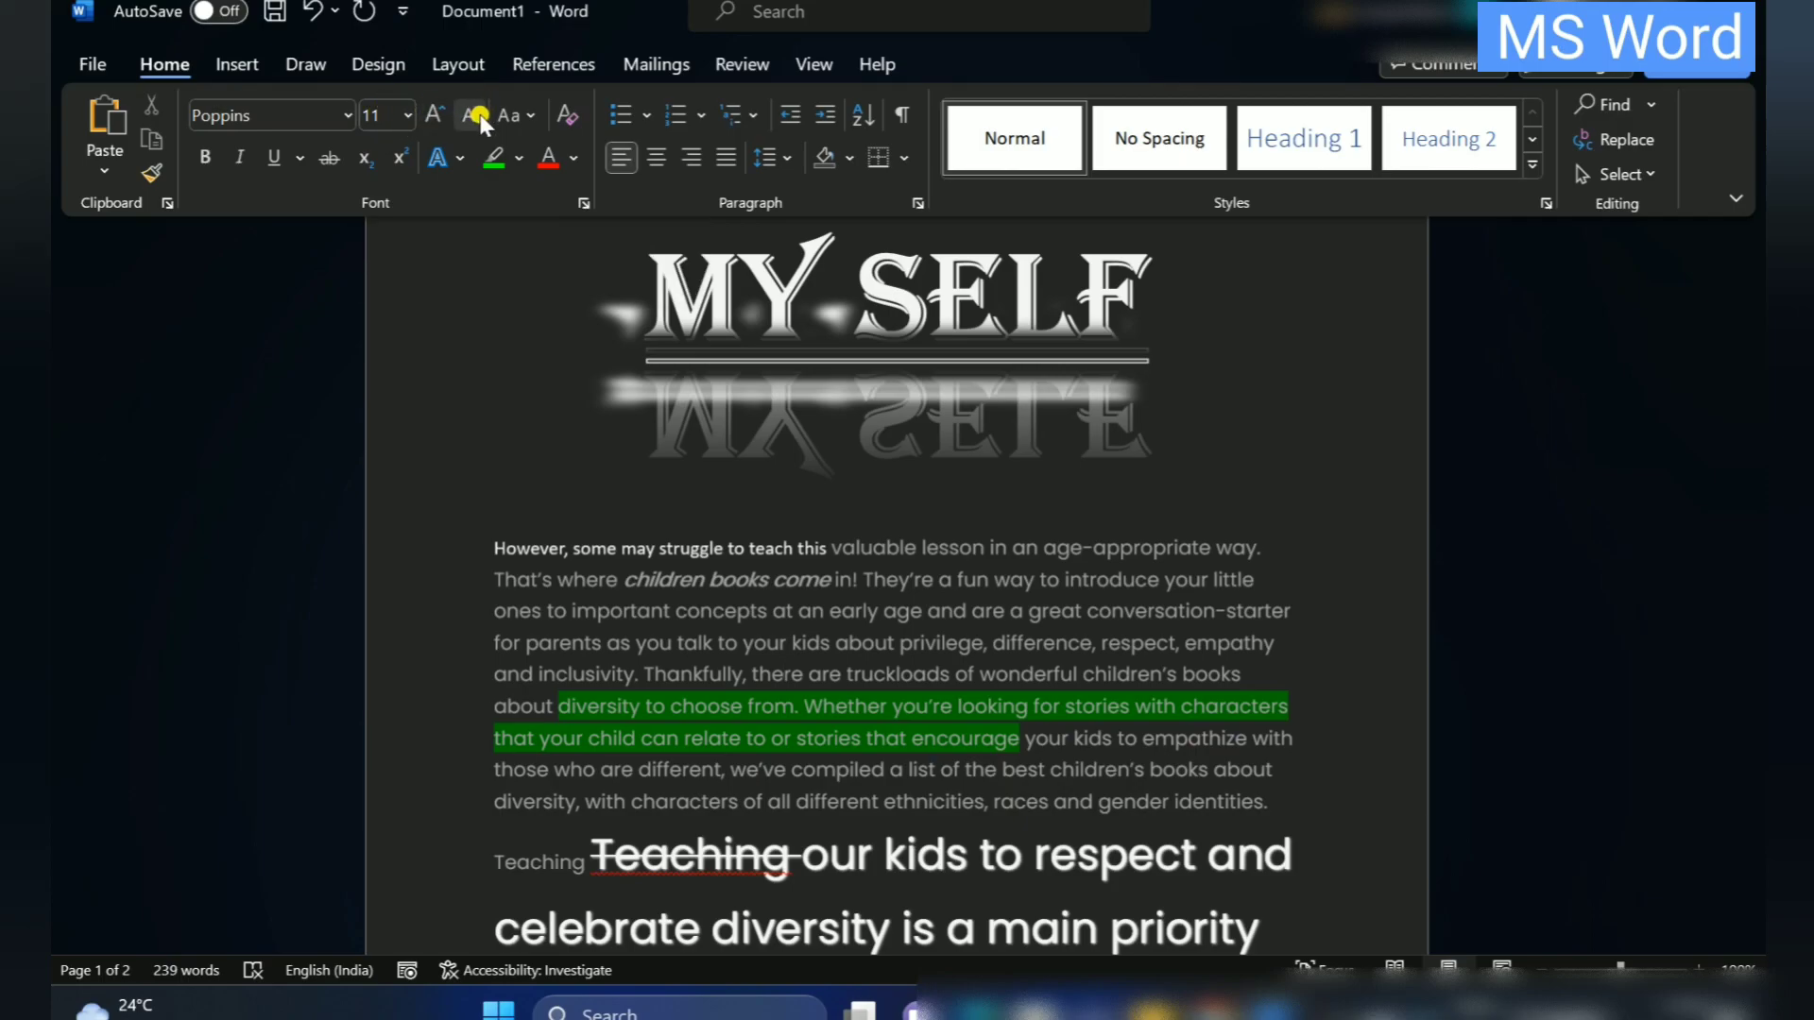
# Underline the word "there" after "Thankfully," in the first paragraph
pyautogui.click(515, 115)
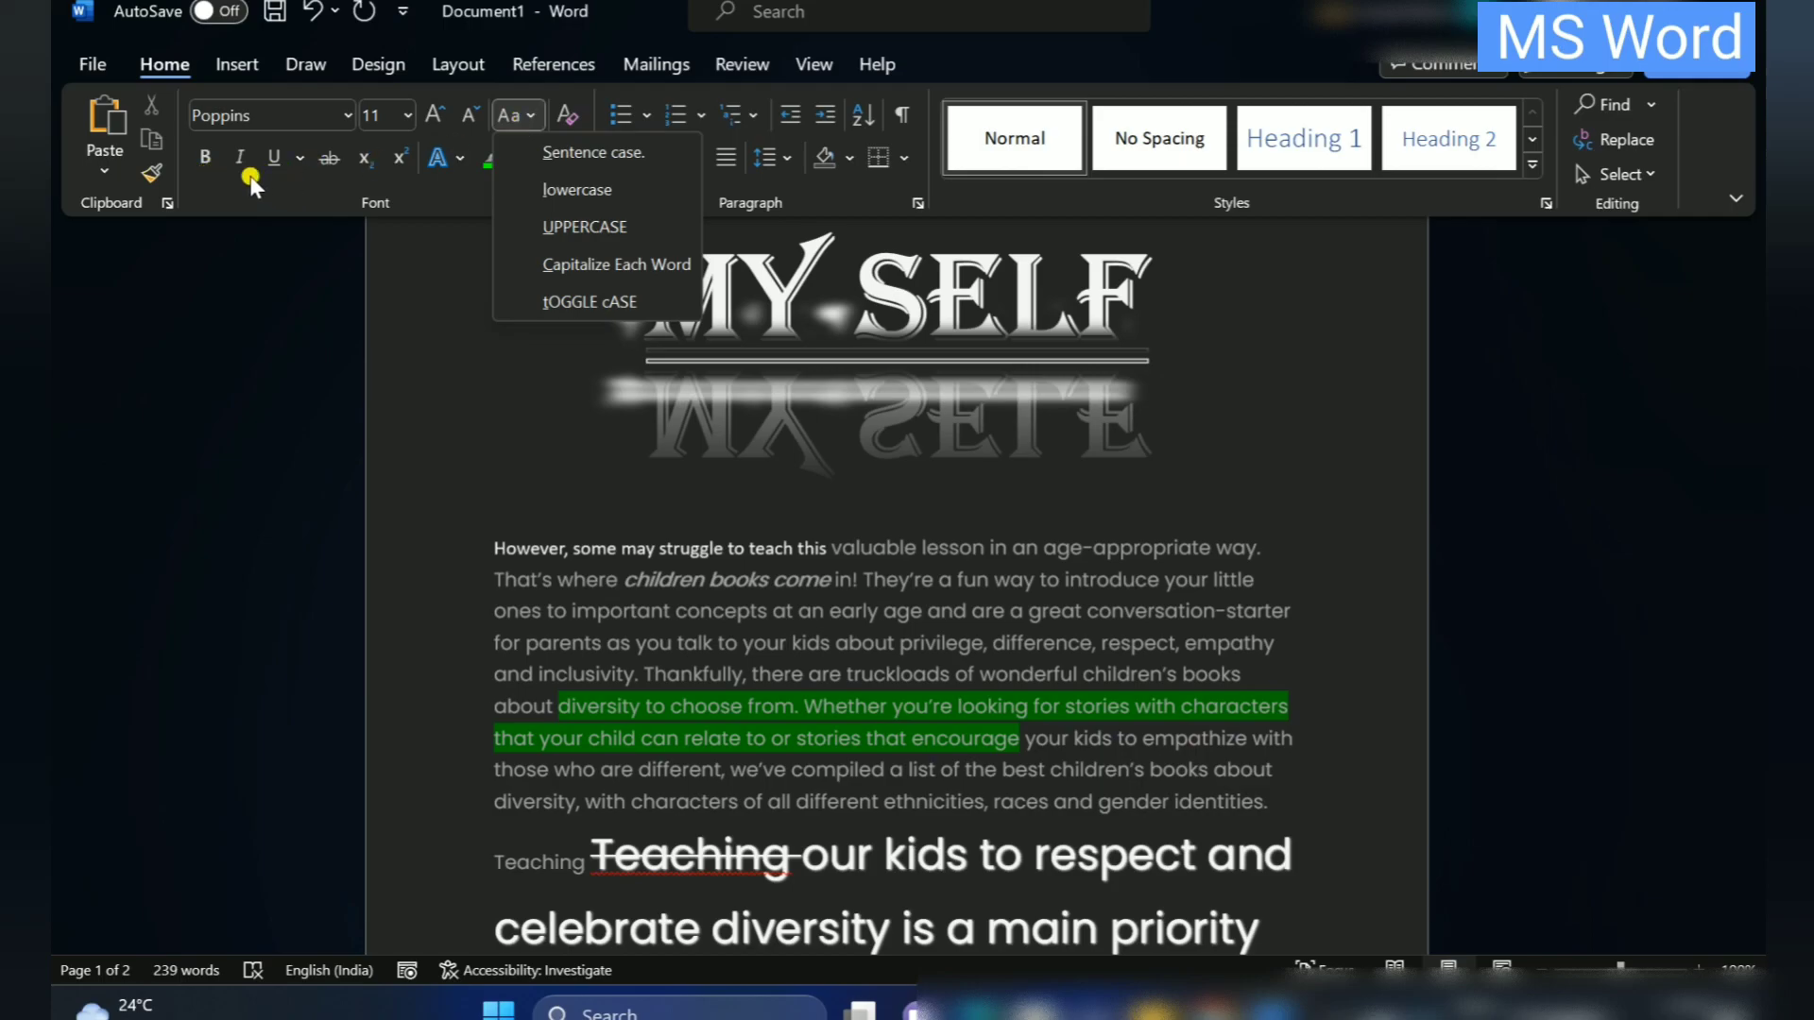
pyautogui.click(274, 157)
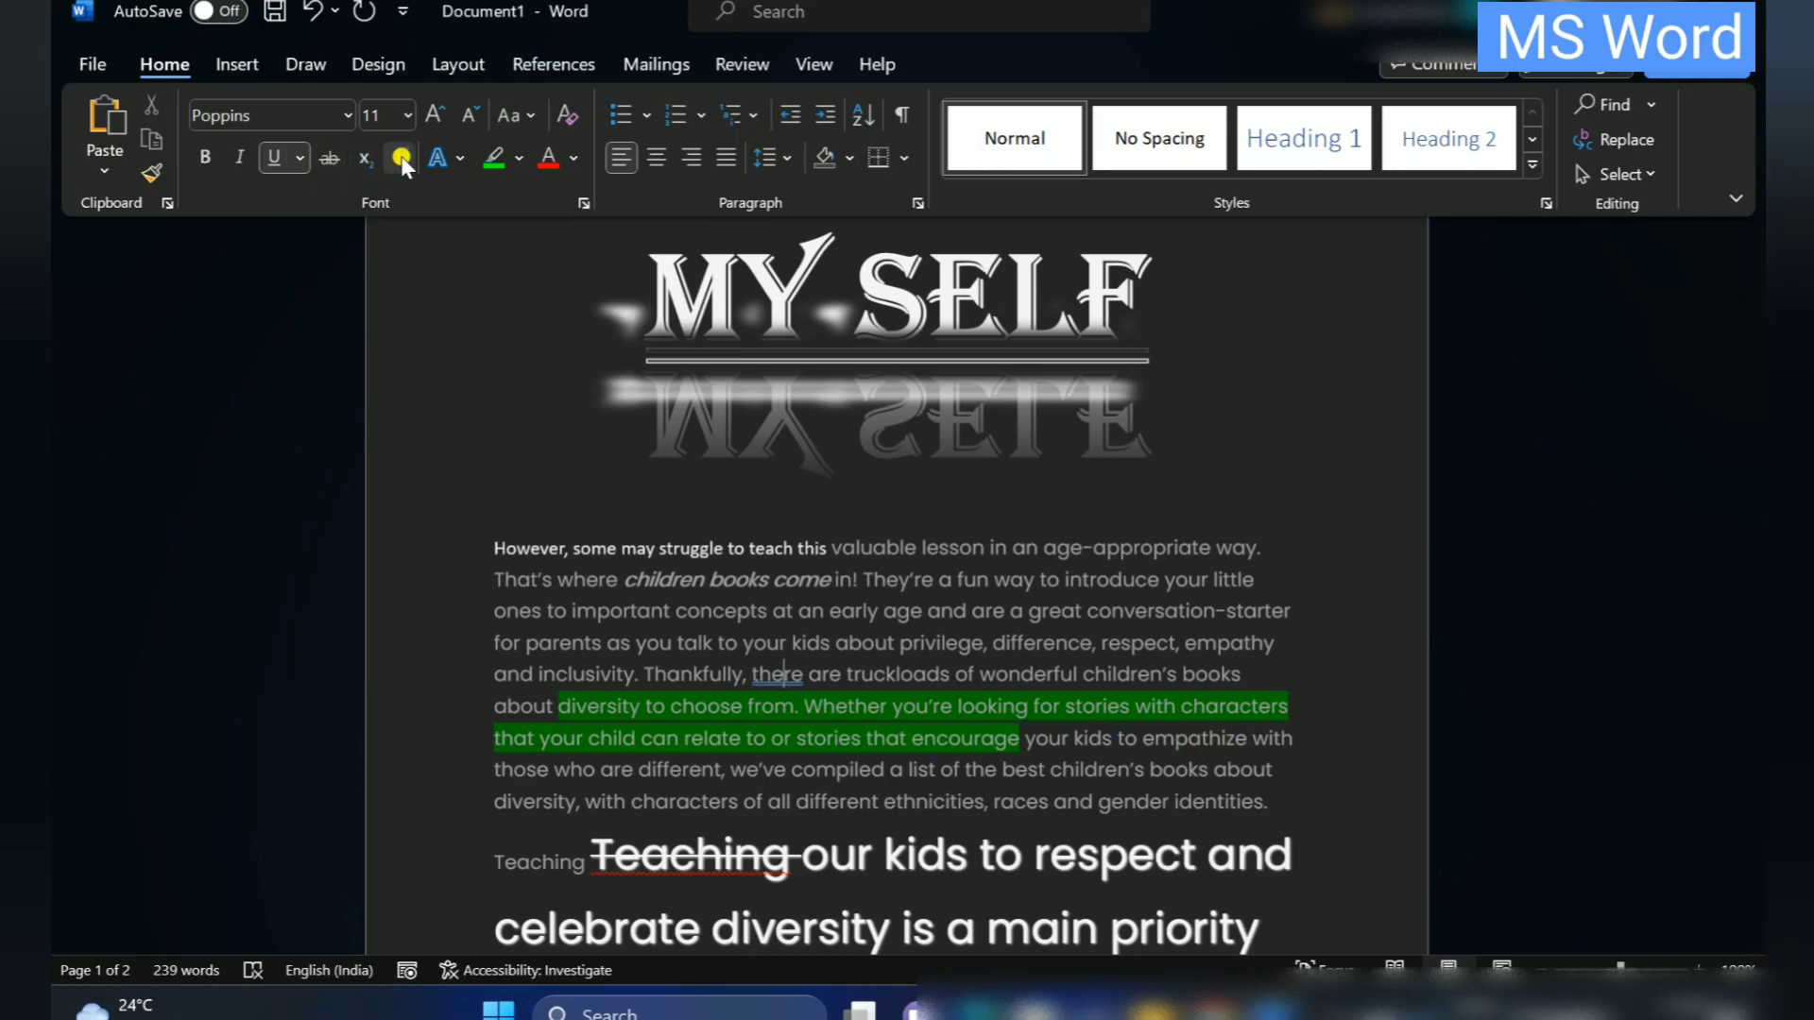
pyautogui.click(460, 155)
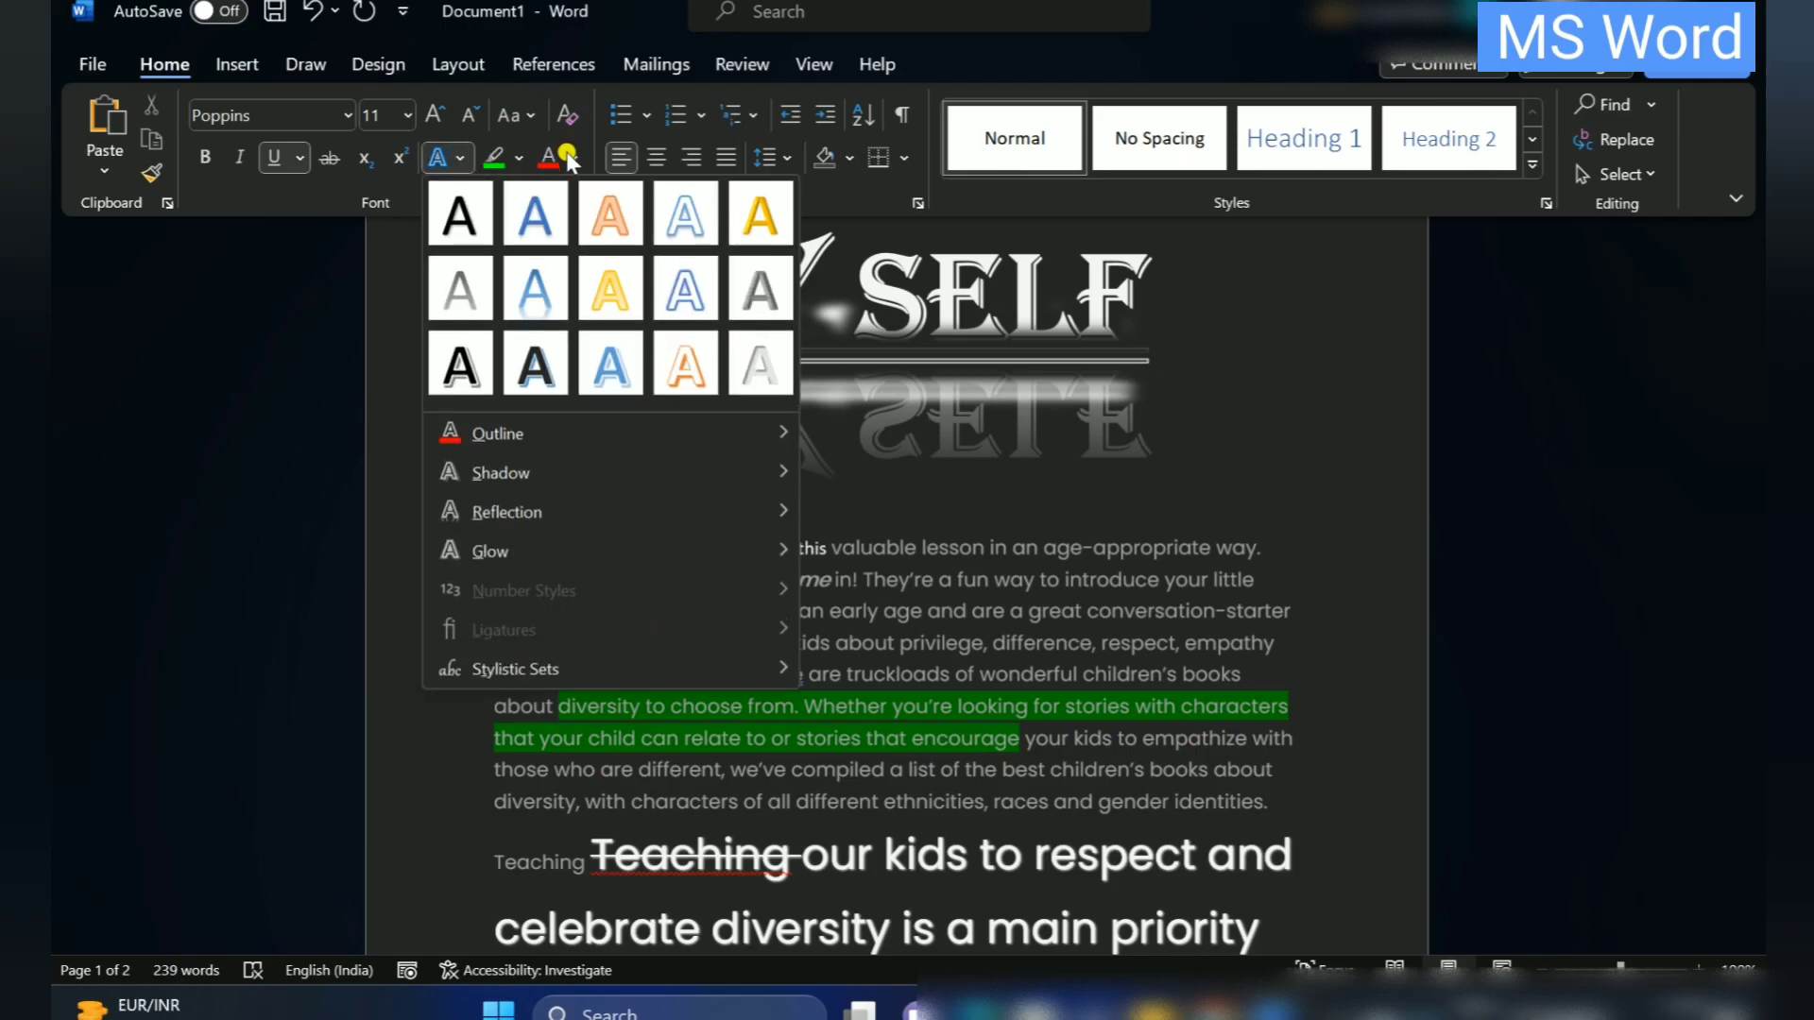
pyautogui.click(170, 344)
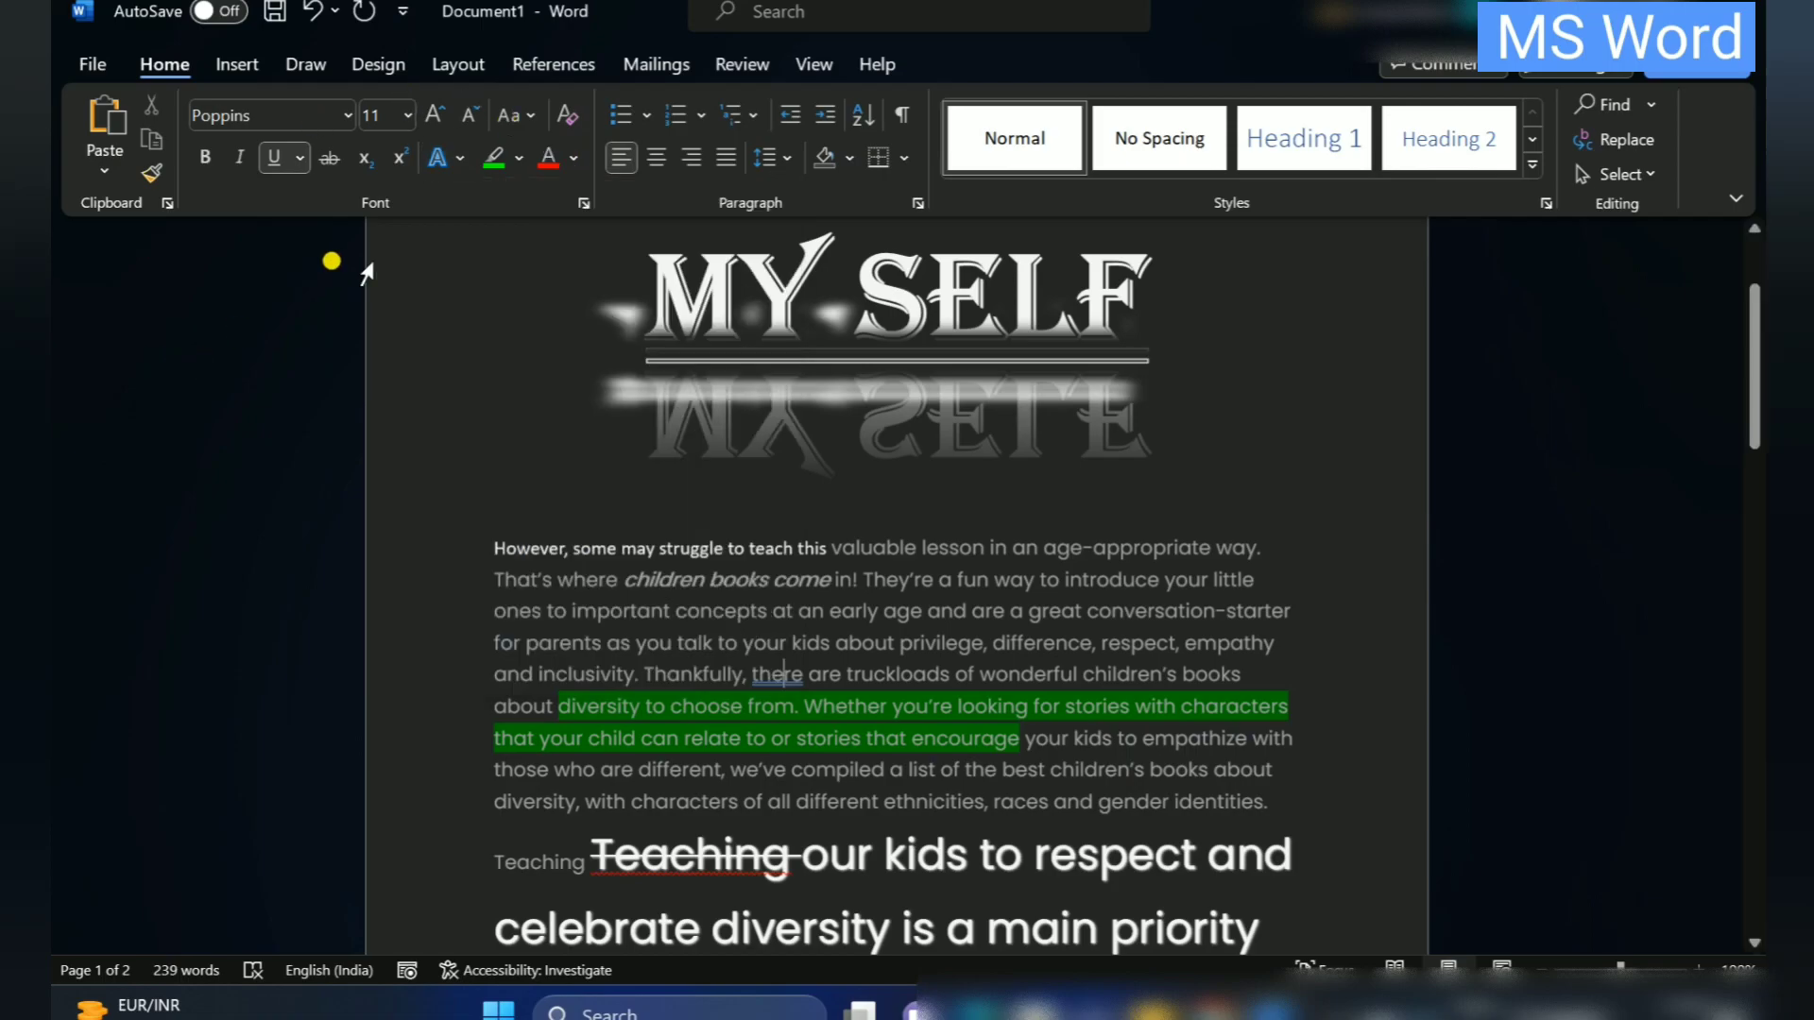